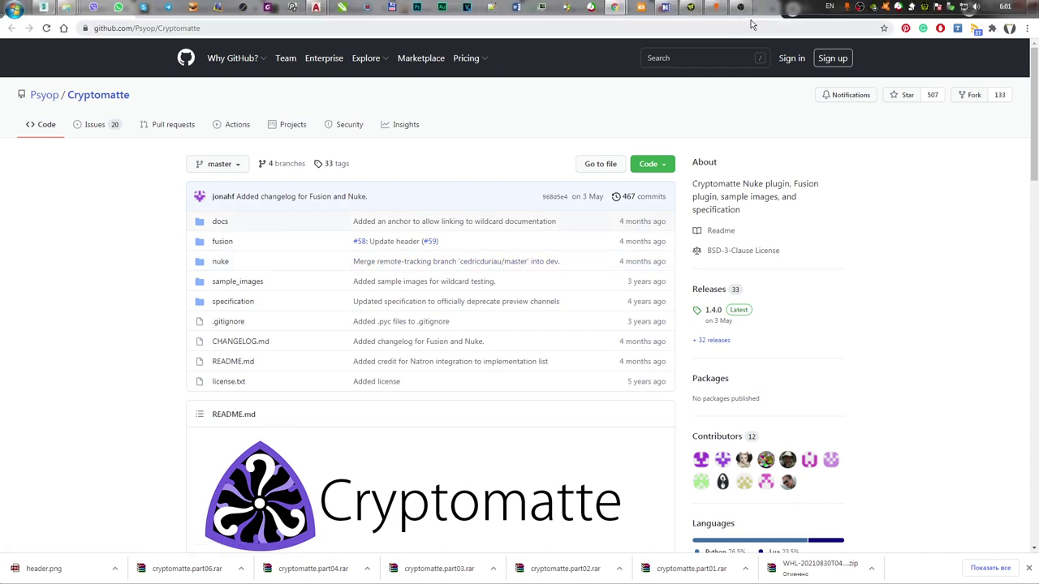
Switch to Fusion Studio and open the Path Map settings in the global preferences
left_click(690, 8)
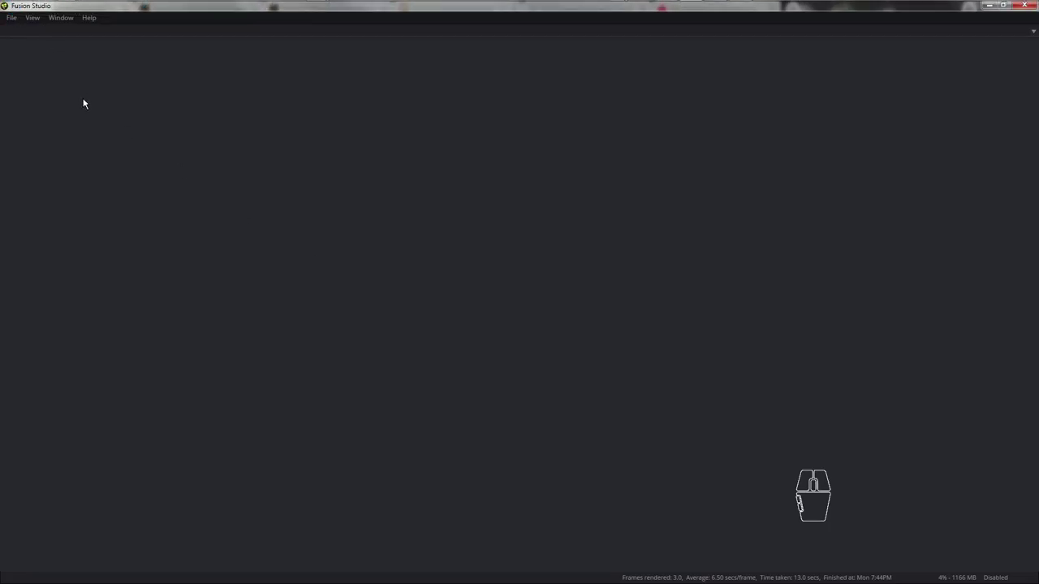
left_click(12, 19)
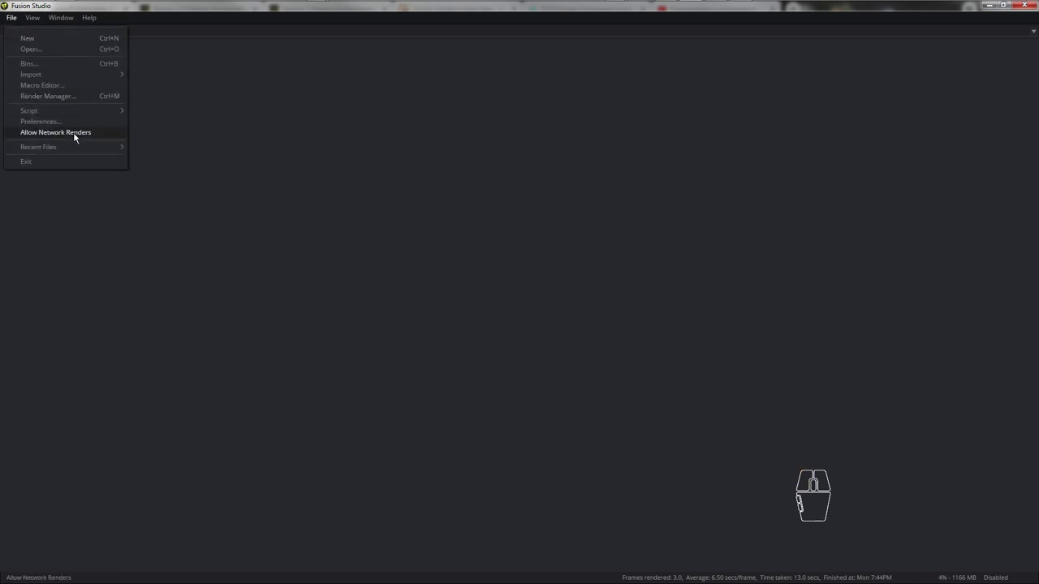
left_click(40, 121)
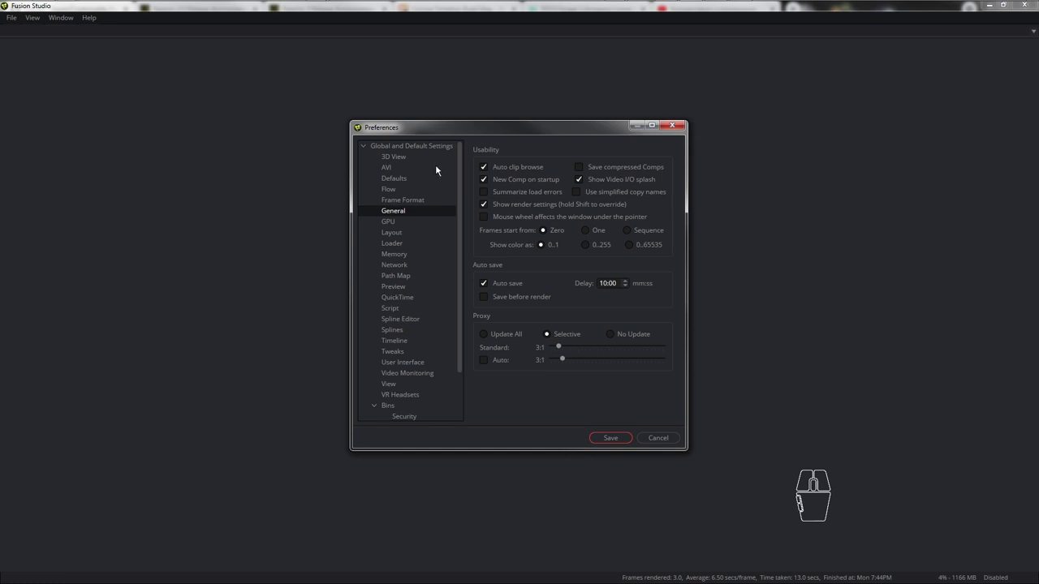
left_click(419, 146)
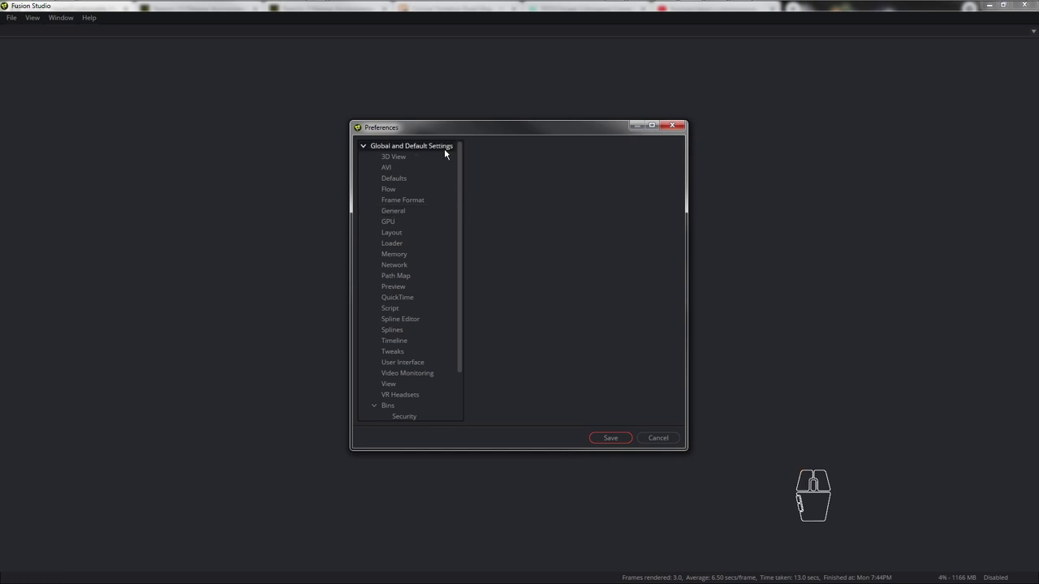
left_click(388, 277)
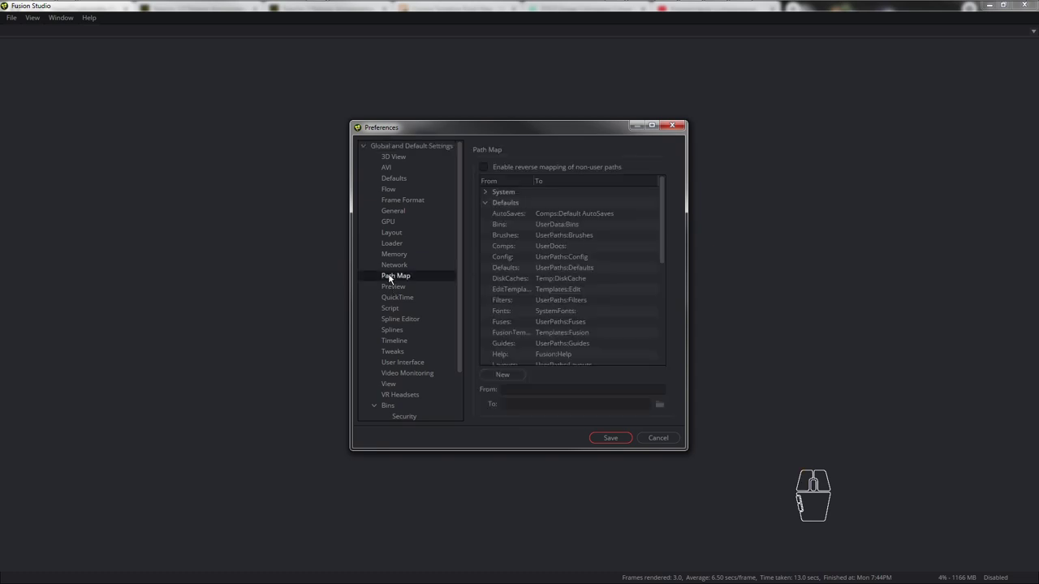
Add a new user path mapping with its From name set to "Cryptomatte:"
left_click(503, 375)
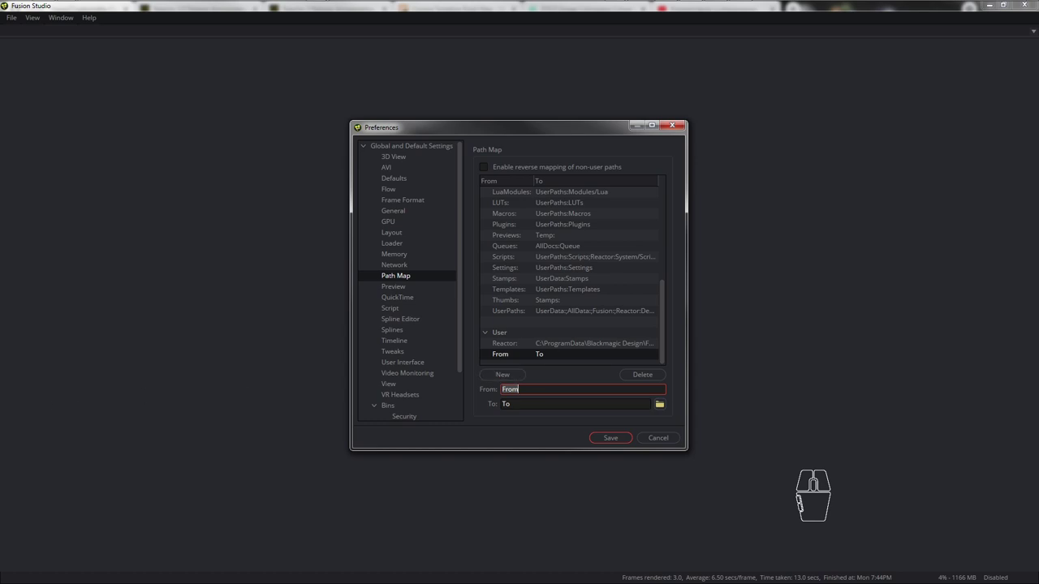
left_click(325, 382)
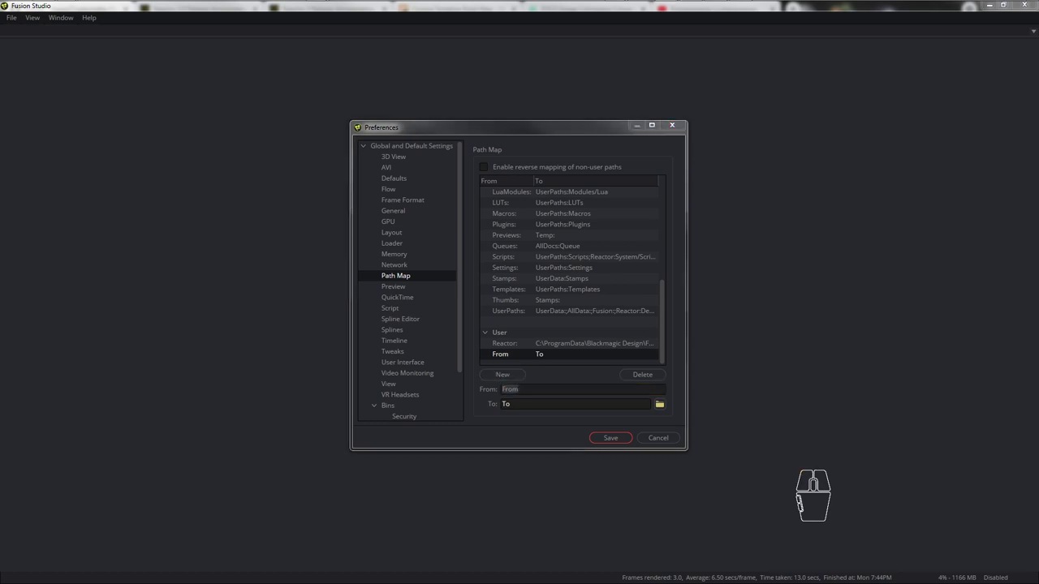
left_click(489, 391)
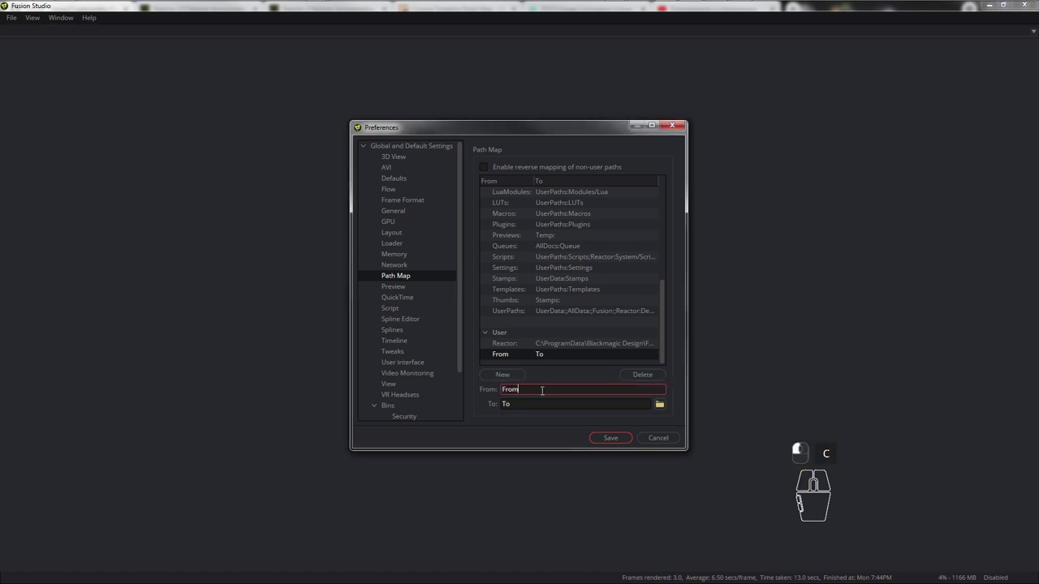
type("Cryptomatte")
type(":")
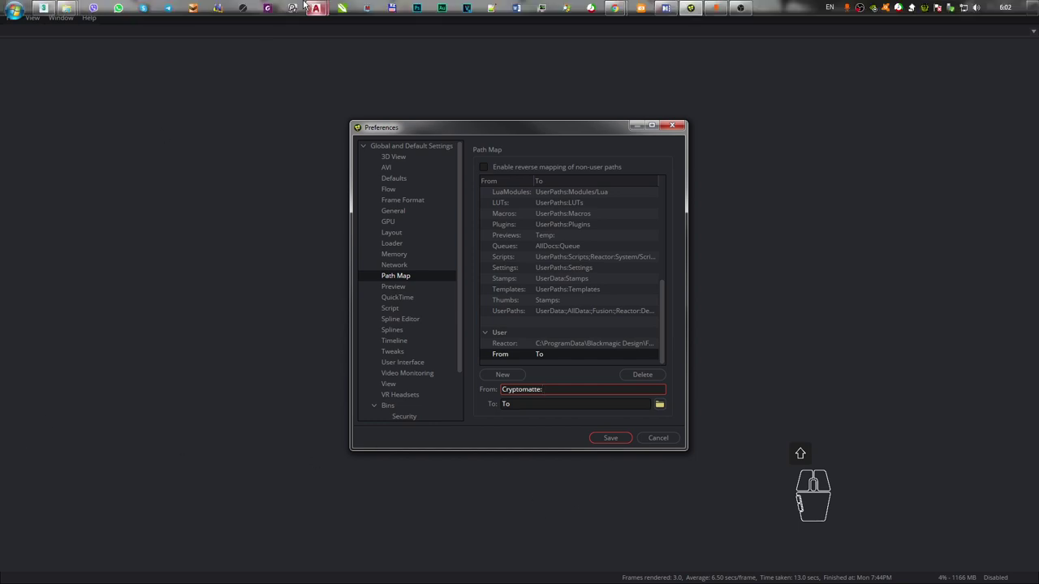
Switch to the file explorer and copy the full path of the inner Cryptomatte-1.4.0 folder
mouse_move(67, 9)
left_click(232, 105)
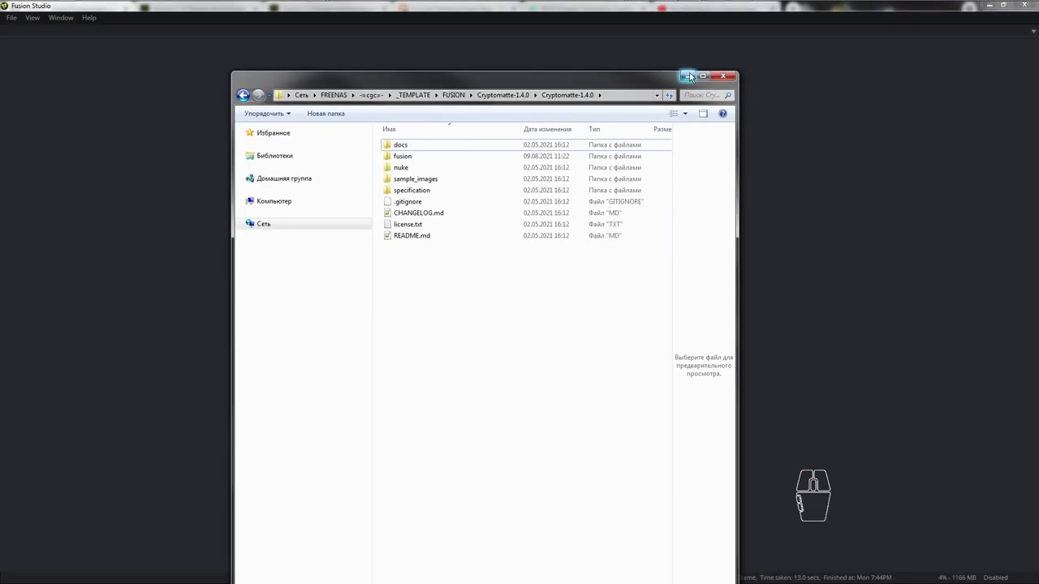
left_click(703, 76)
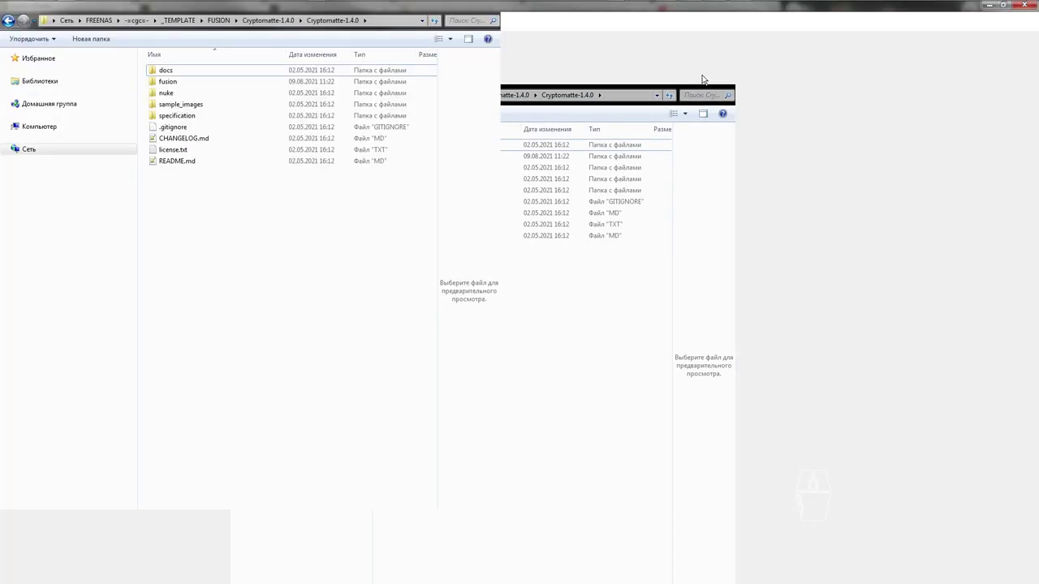
left_click(408, 20)
right_click(254, 16)
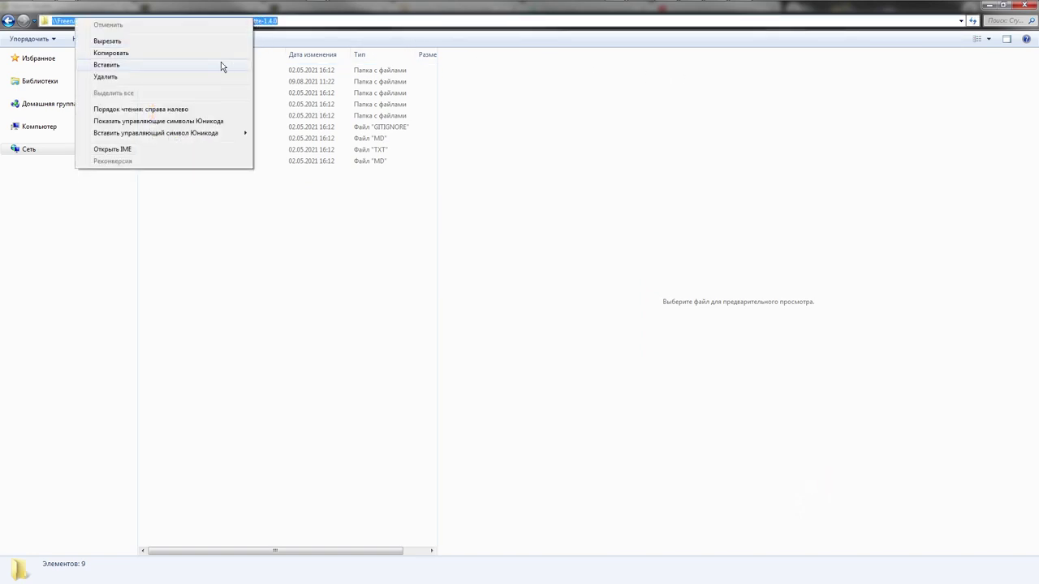
left_click(150, 53)
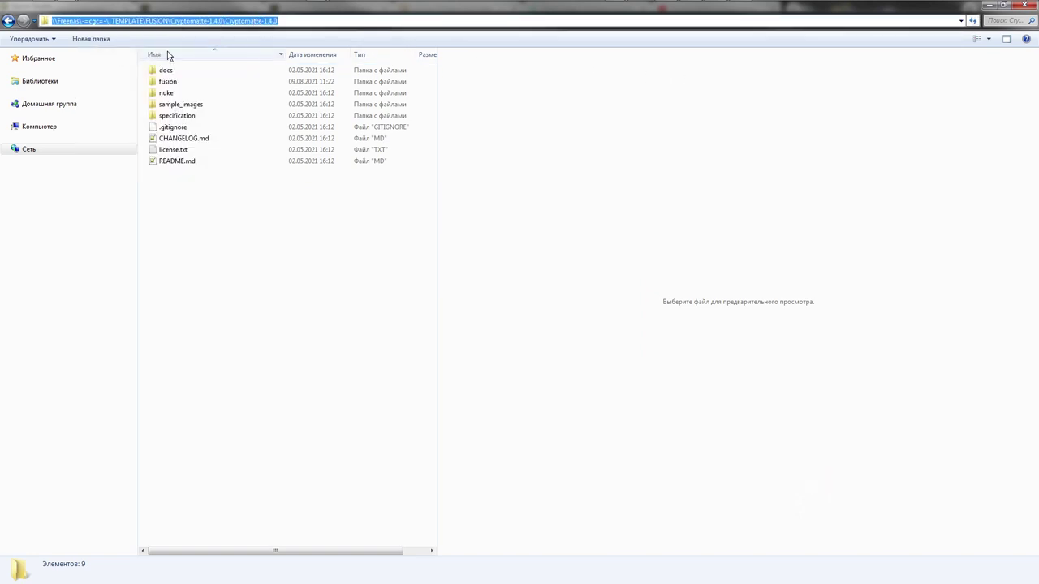
Return to the preferences and set the Cryptomatte mapping's To path to the copied folder path
left_click(989, 5)
double_click(538, 405)
key("ctrl+v")
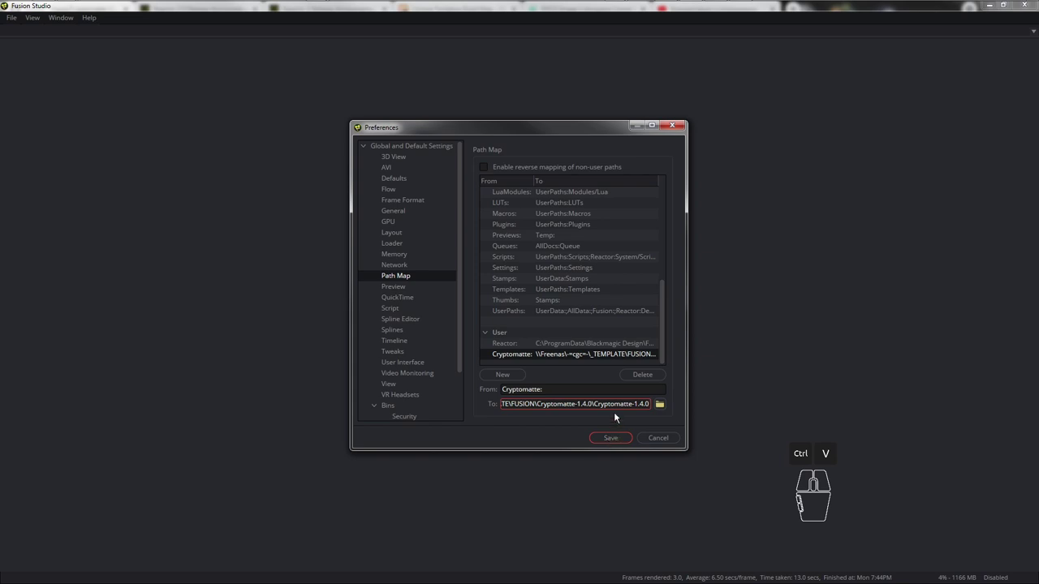
Append ";Cryptomatte:" to the end of the UserPaths mapping and save the preferences
left_click_drag(662, 344, 663, 336)
left_click(493, 321)
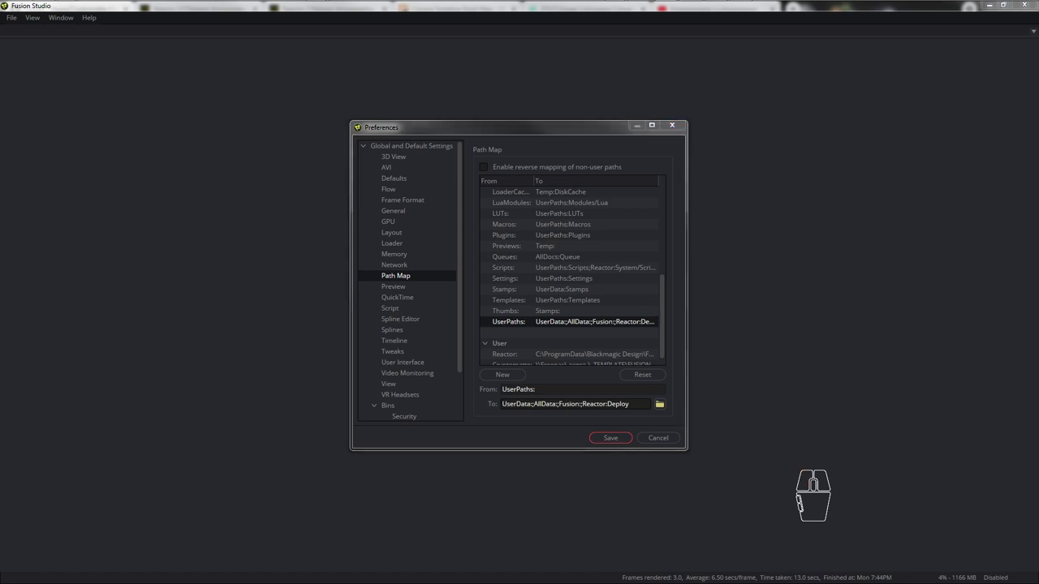
key("ctrl+c")
left_click(634, 405)
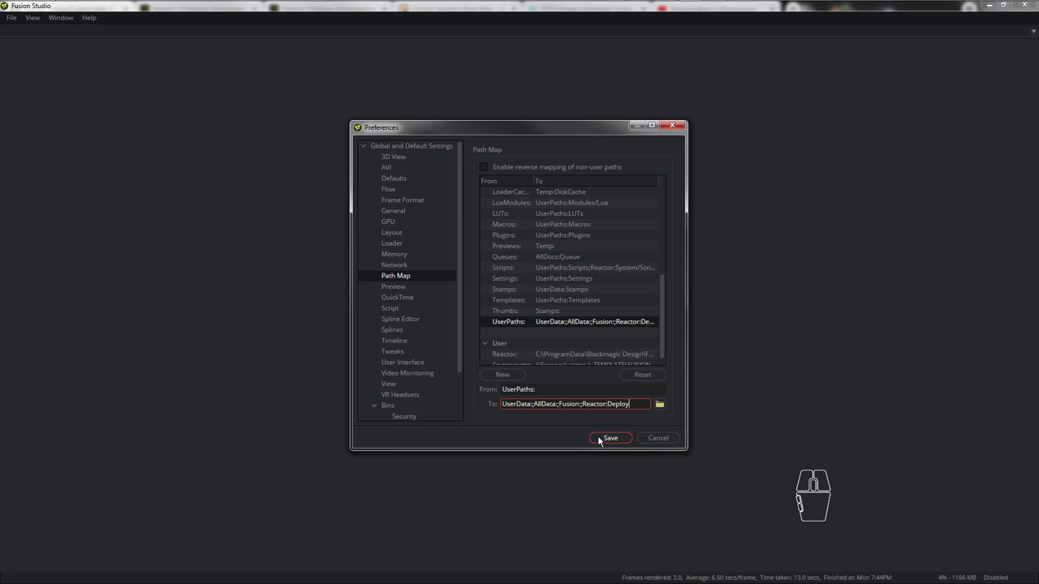
type(";")
key("ctrl+v")
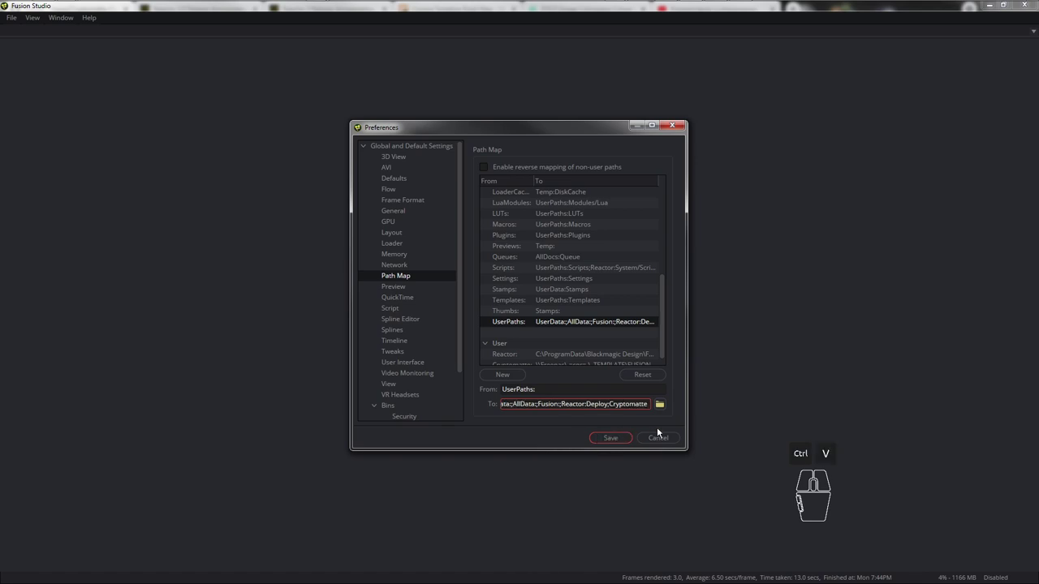
type(":")
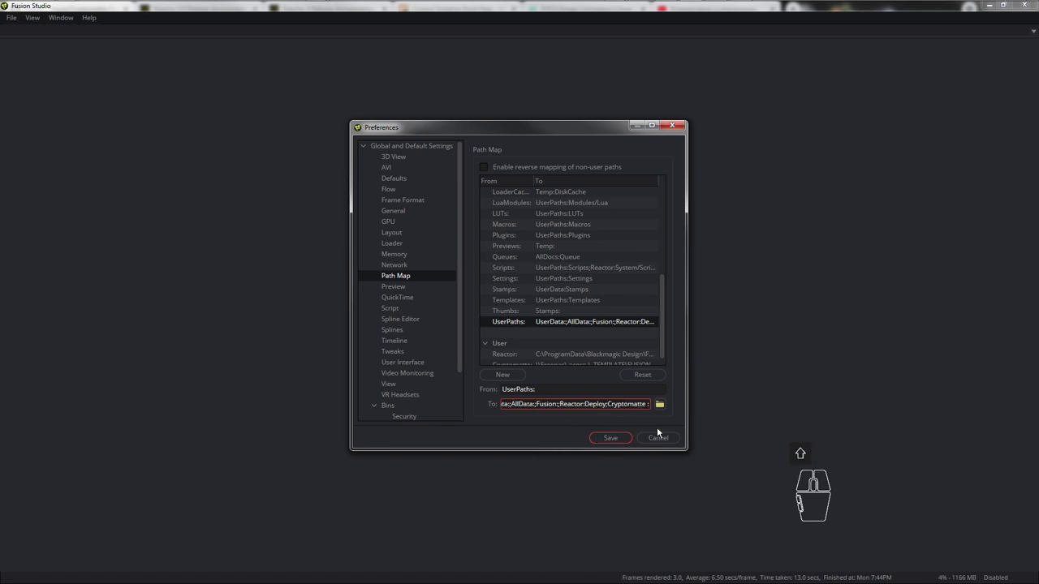
key("BackSpace")
key("Return")
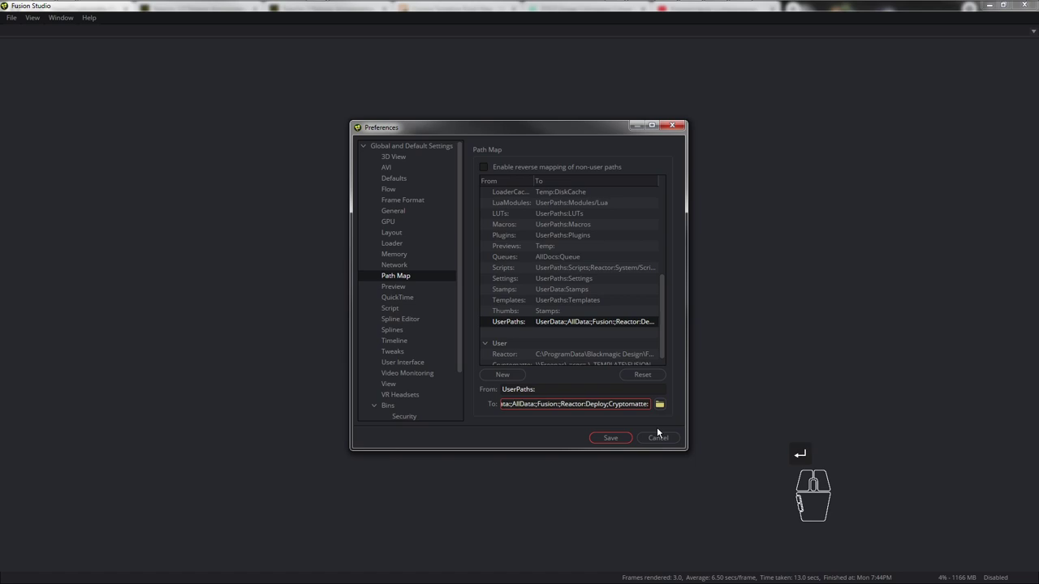
left_click(603, 440)
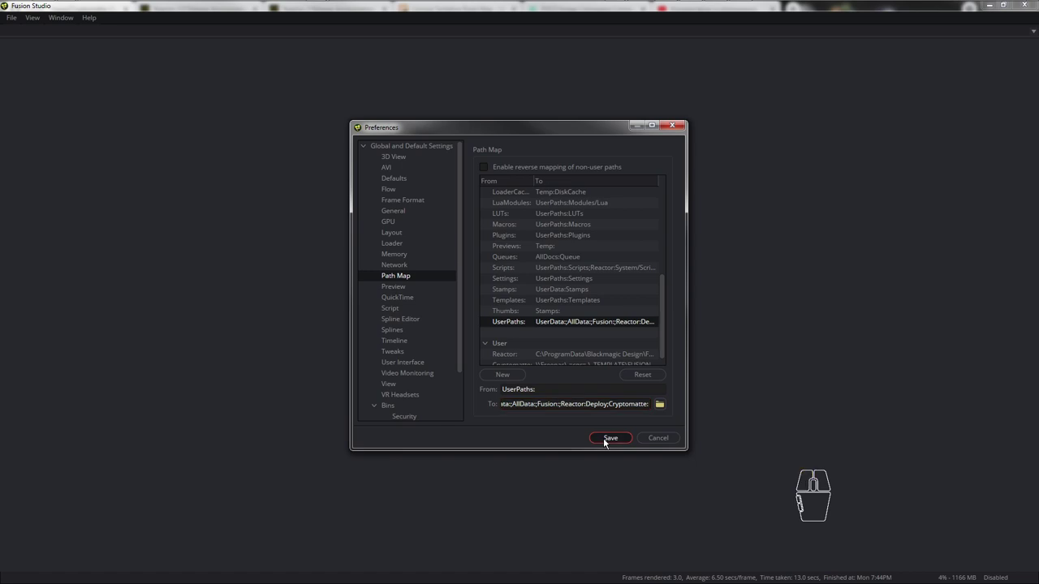
left_click(604, 439)
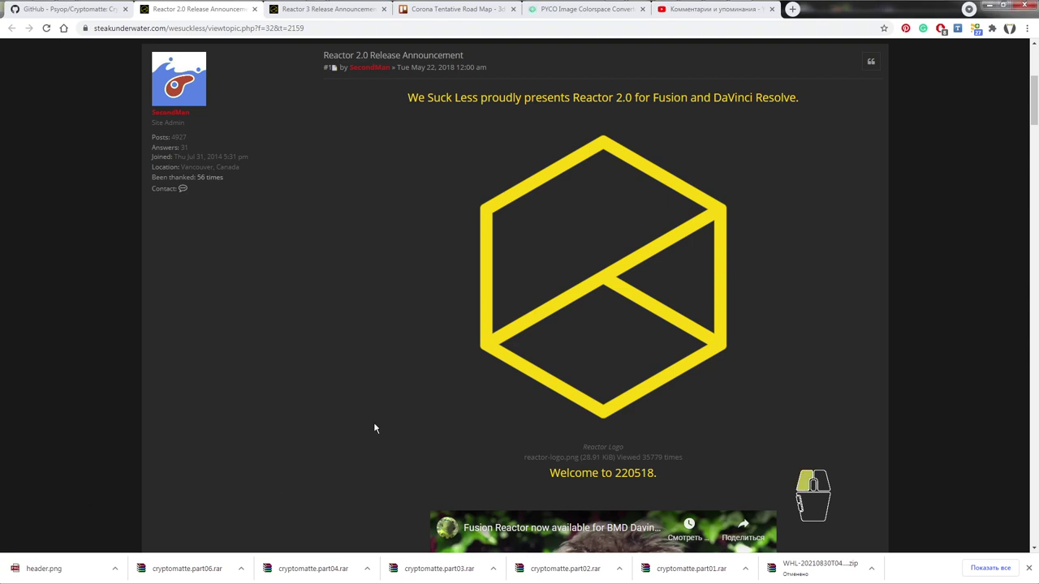
Look through the Reactor 2.0 announcement in the browser and view the Reactor 3 release announcement
scroll(374, 422, "down", 3)
scroll(375, 427, "down", 1)
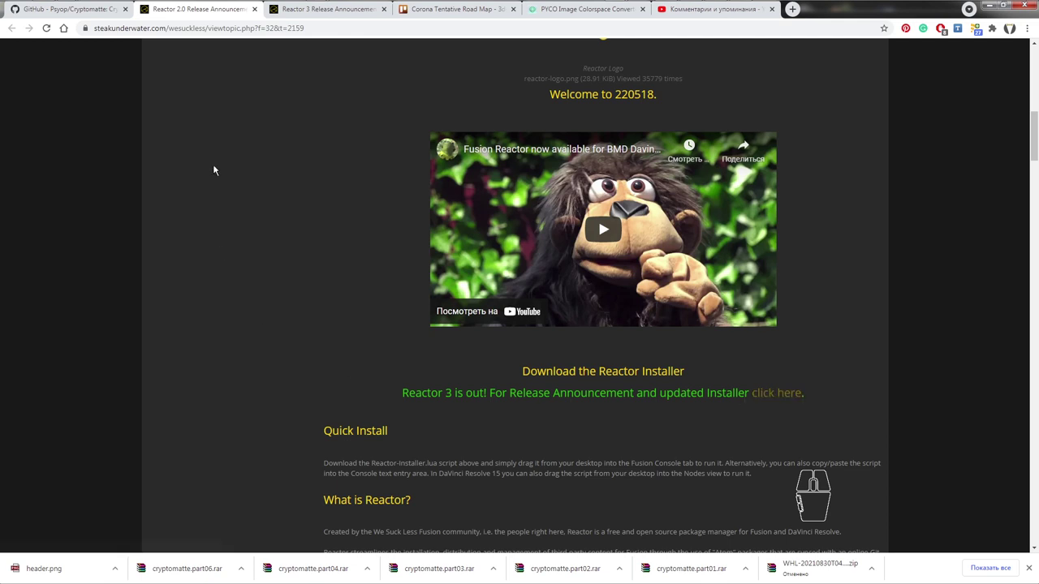
left_click(337, 15)
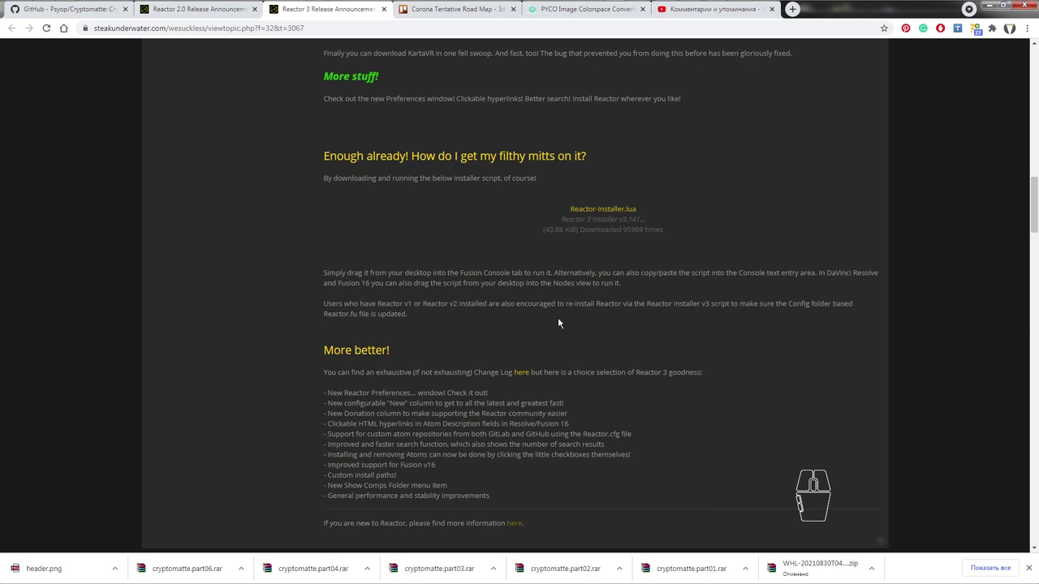
Switch back to Fusion Studio and create a new composition
mouse_move(893, 0)
left_click(691, 9)
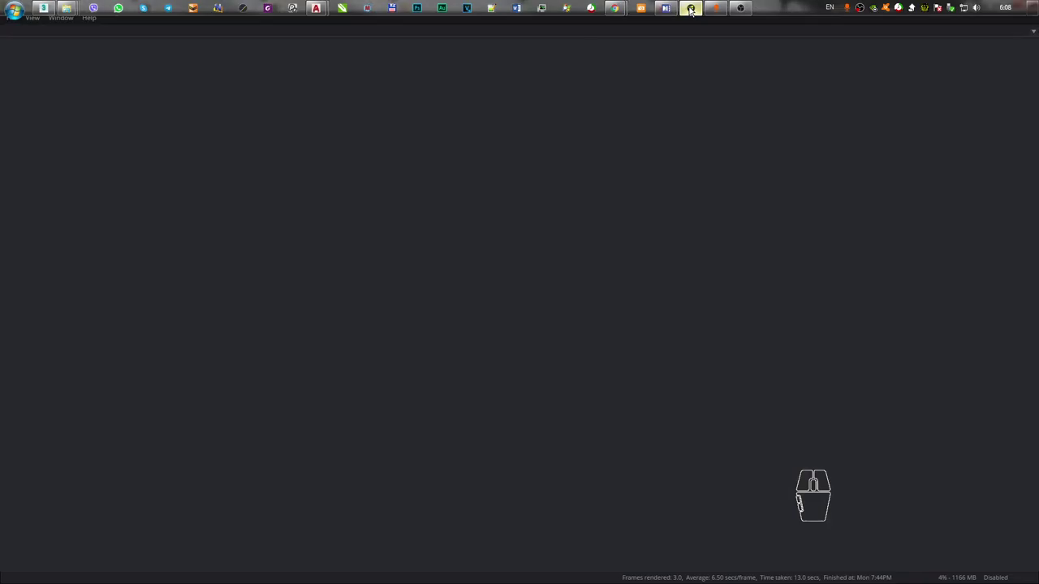
left_click(11, 17)
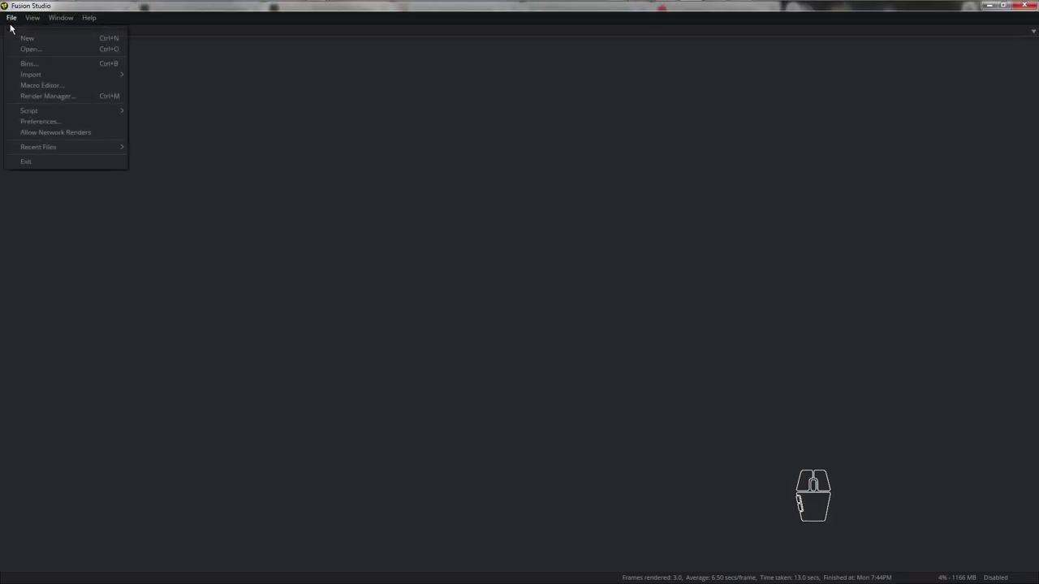
left_click(23, 38)
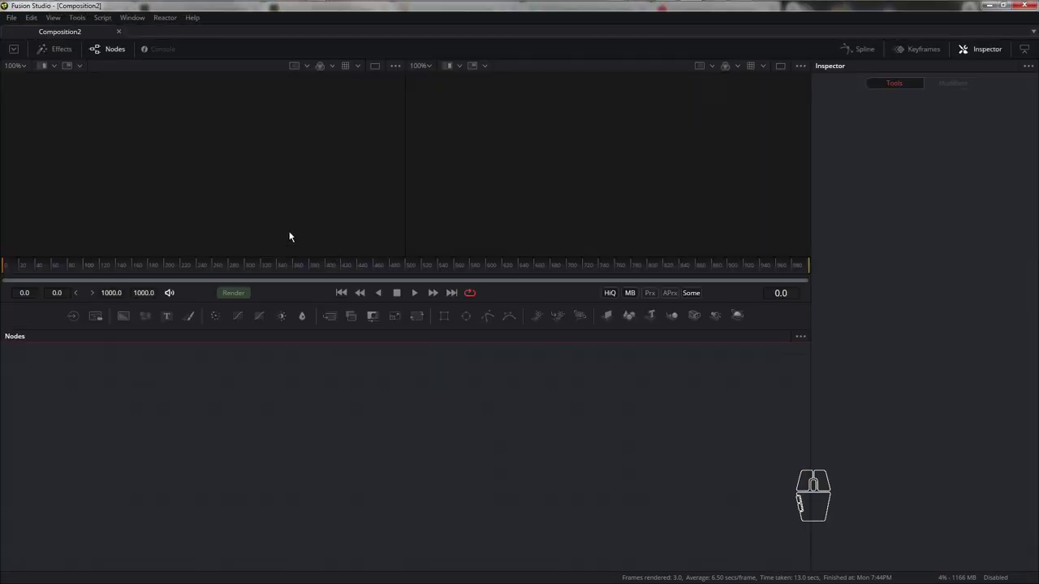
Open the Console for the new composition
mouse_move(324, 0)
mouse_move(68, 10)
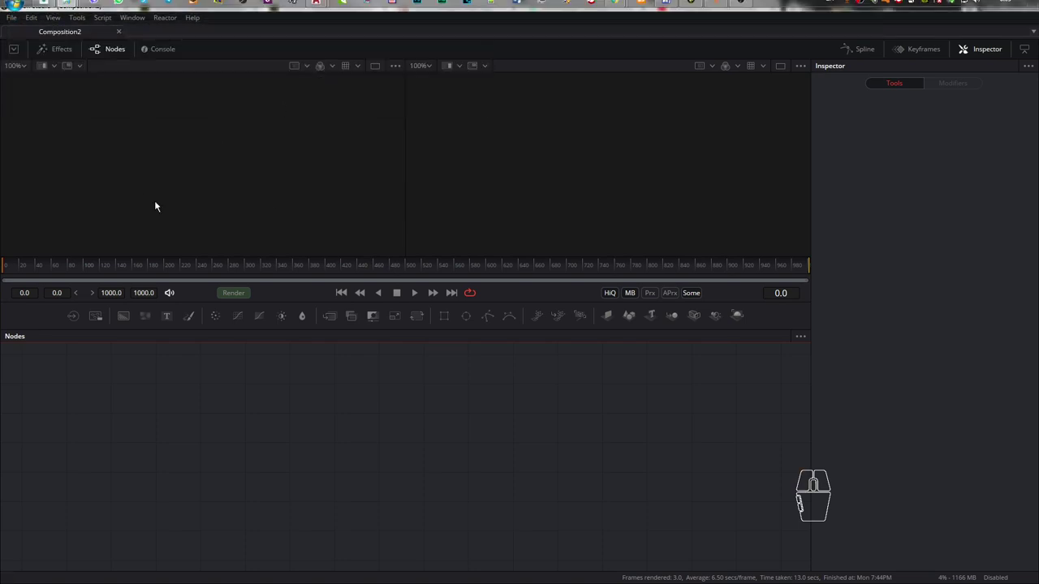
left_click_drag(0, 139, 449, 144)
left_click_drag(381, 203, 125, 53)
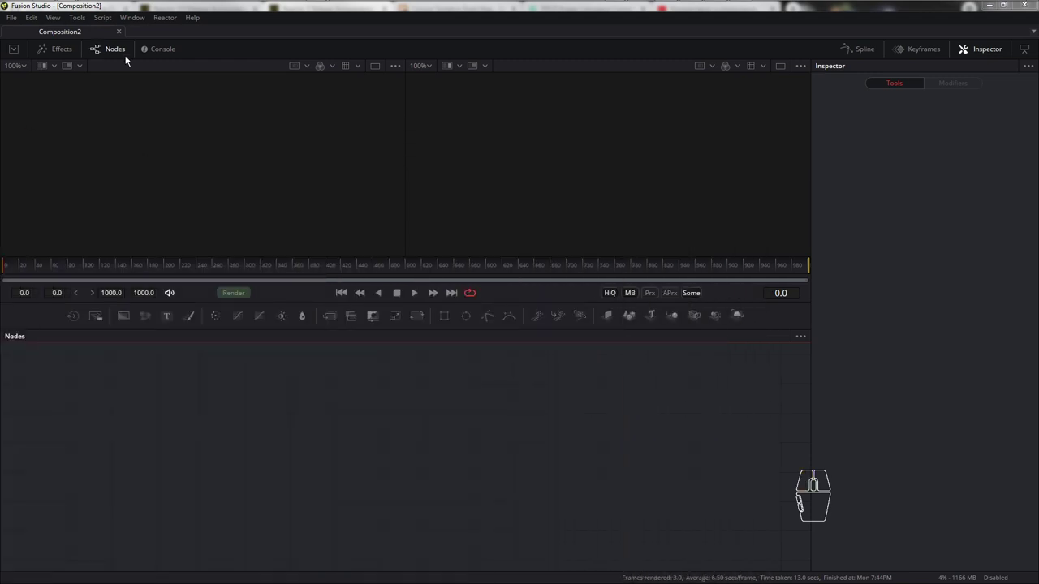
left_click(158, 49)
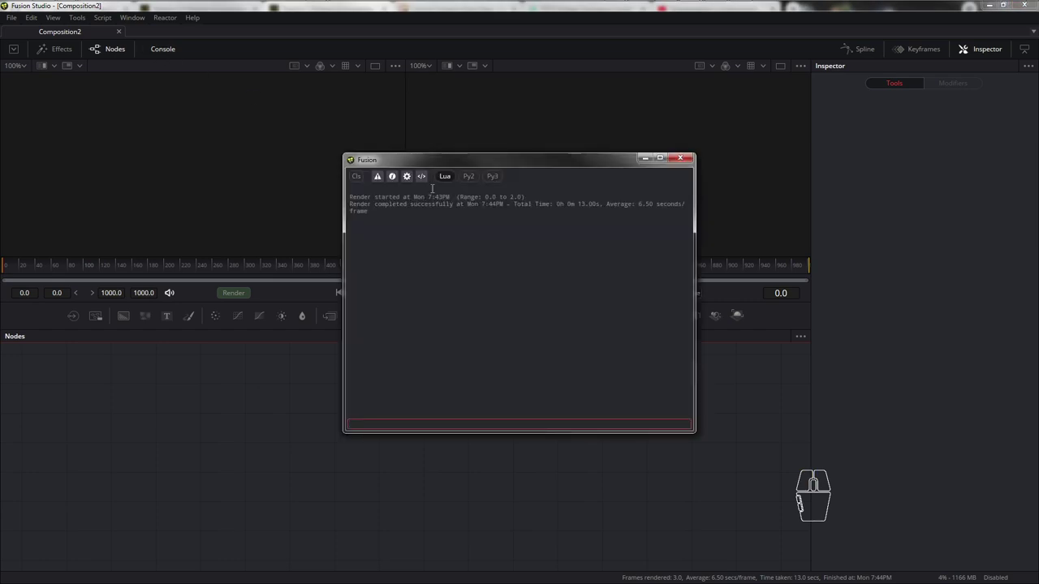
Try to run Reactor-Installer.lua from the Reactor folder by inserting the file into the Console's Lua command line
left_click_drag(2, 365, 475, 355)
left_click_drag(259, 284, 404, 438)
key("Return")
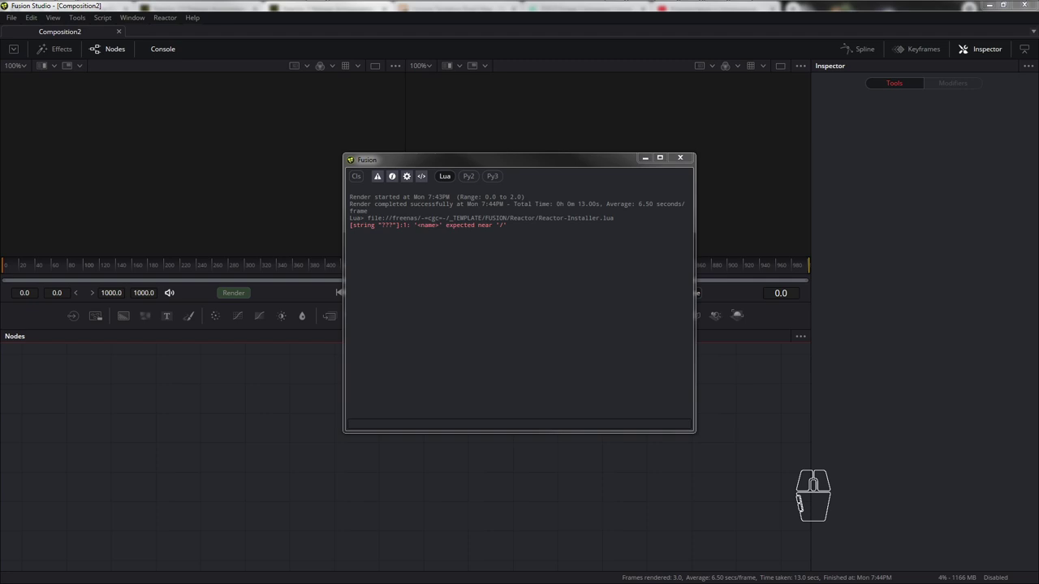
Switch to the browser and check the Reactor 3 instructions for running the installer script in the Console
mouse_move(617, 8)
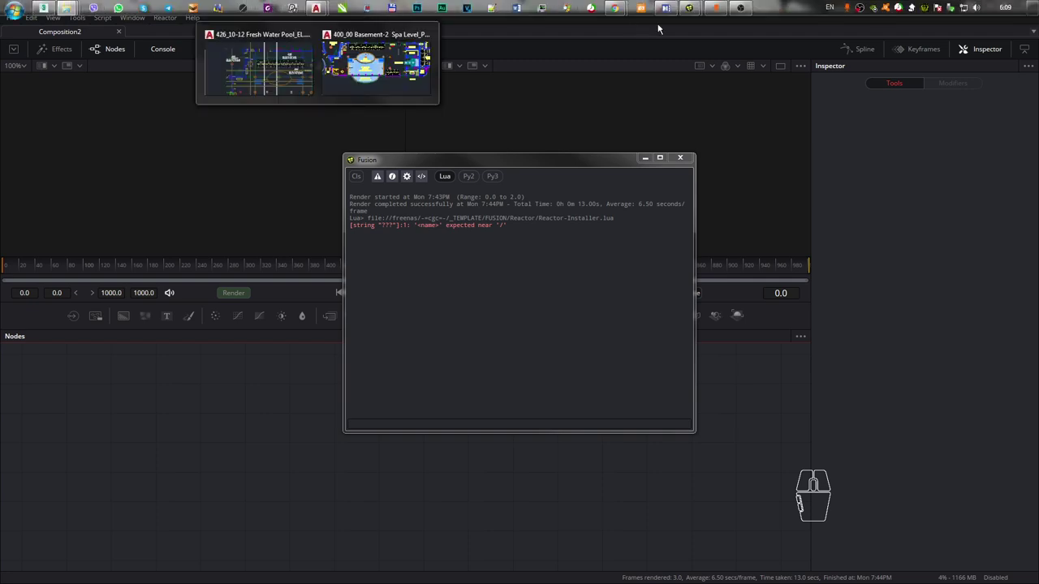
left_click(673, 65)
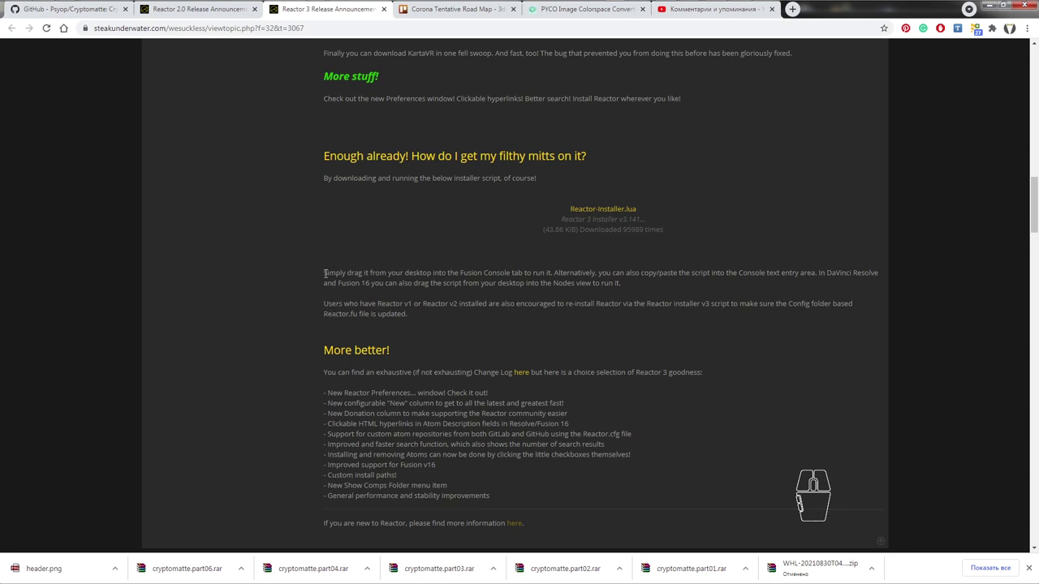
left_click_drag(599, 273, 696, 274)
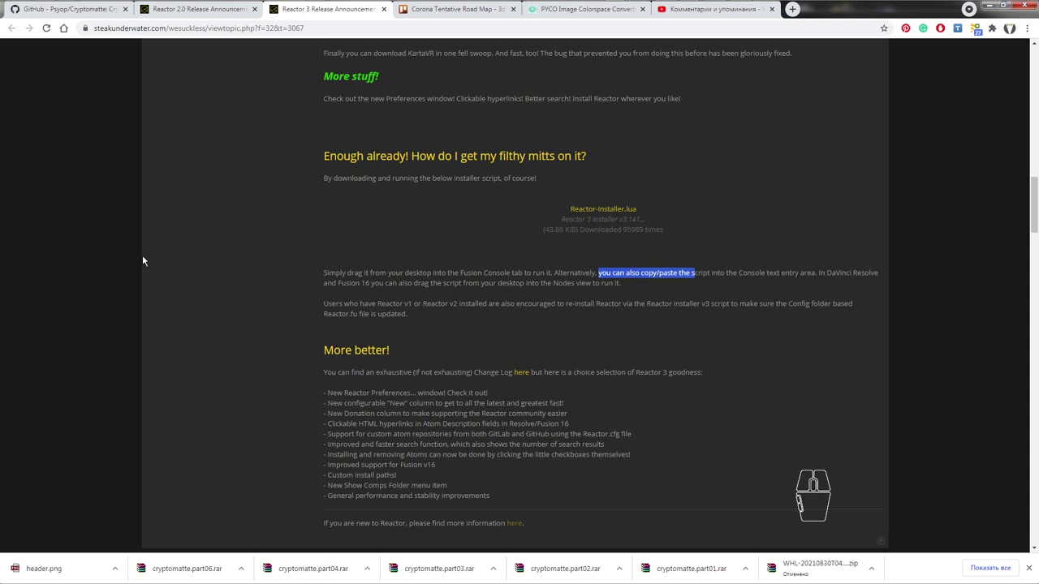
Open Reactor-Installer.lua from the Reactor folder in Notepad++ and decline the Notepad++ update
key("alt+Tab")
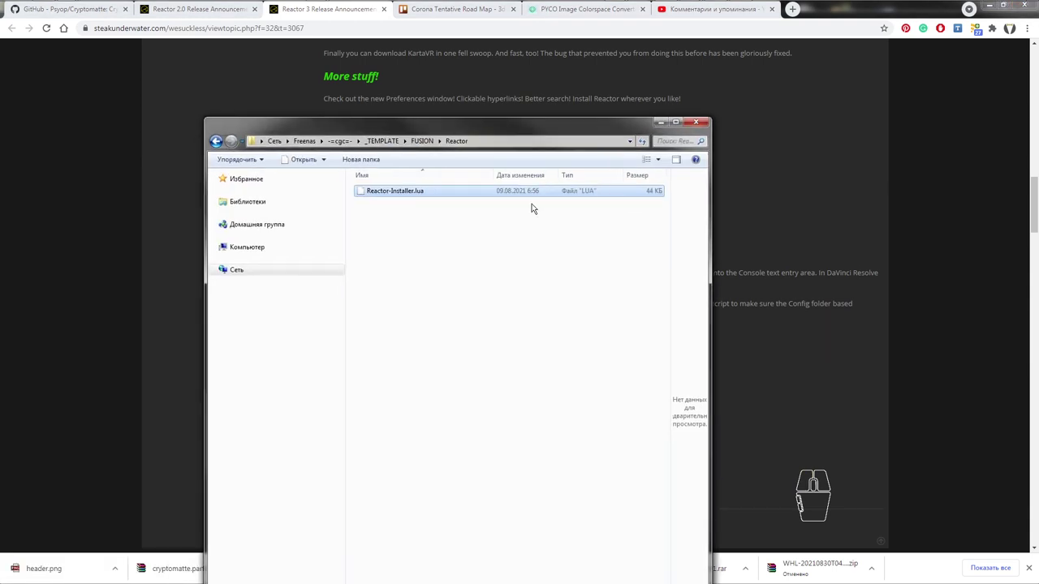
double_click(392, 192)
right_click(391, 191)
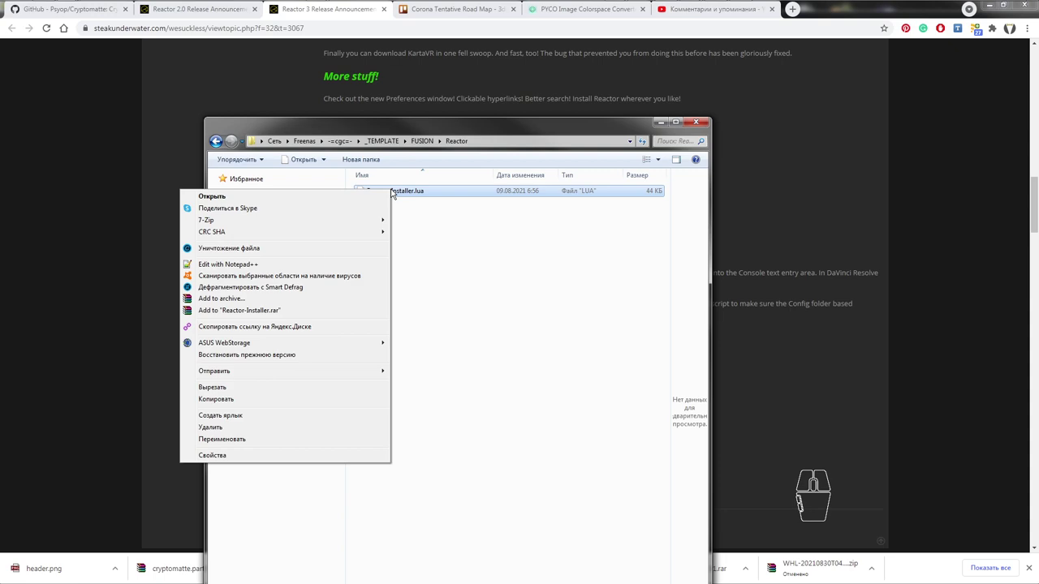
left_click(244, 264)
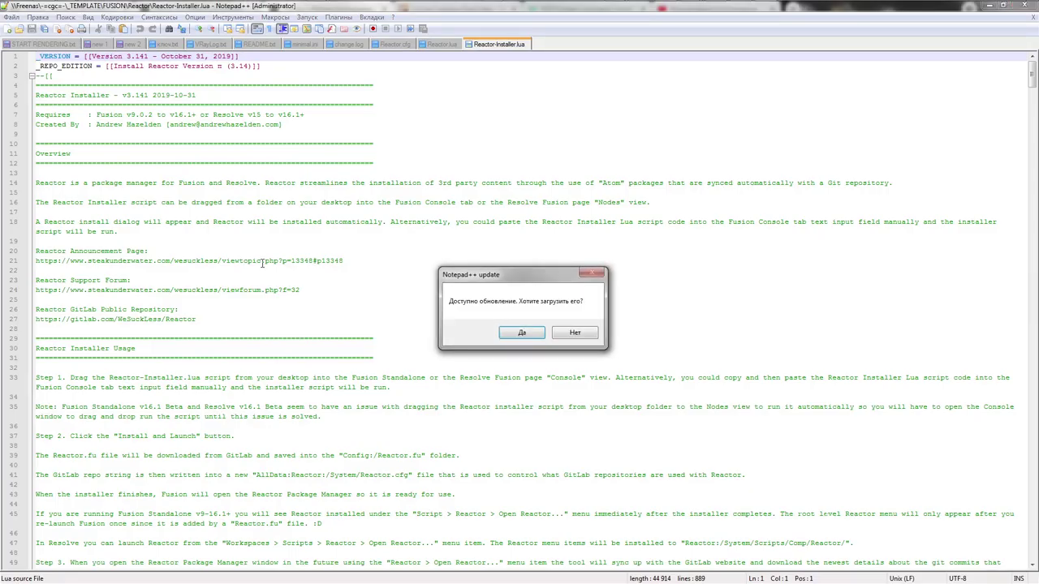
left_click(576, 334)
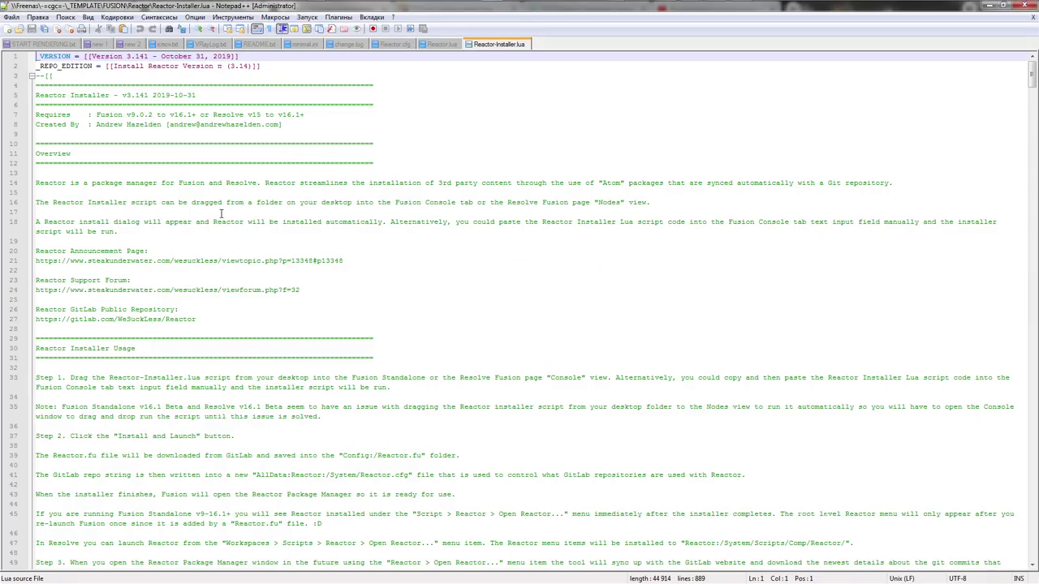
Copy the entire code of Reactor-Installer.lua
left_click(211, 134)
scroll(208, 185, "down", 15)
scroll(210, 190, "down", 20)
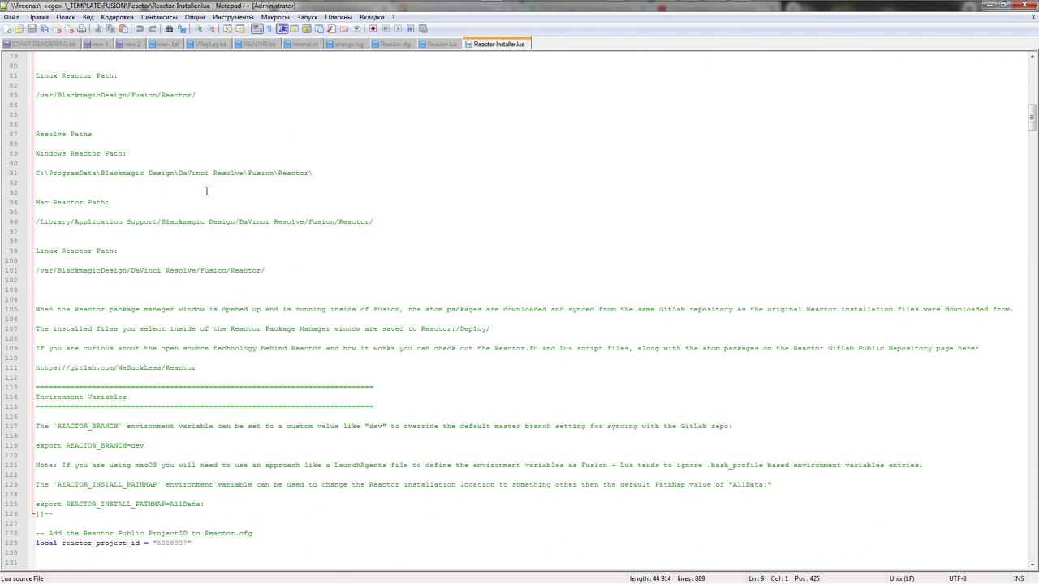
scroll(213, 208, "down", 20)
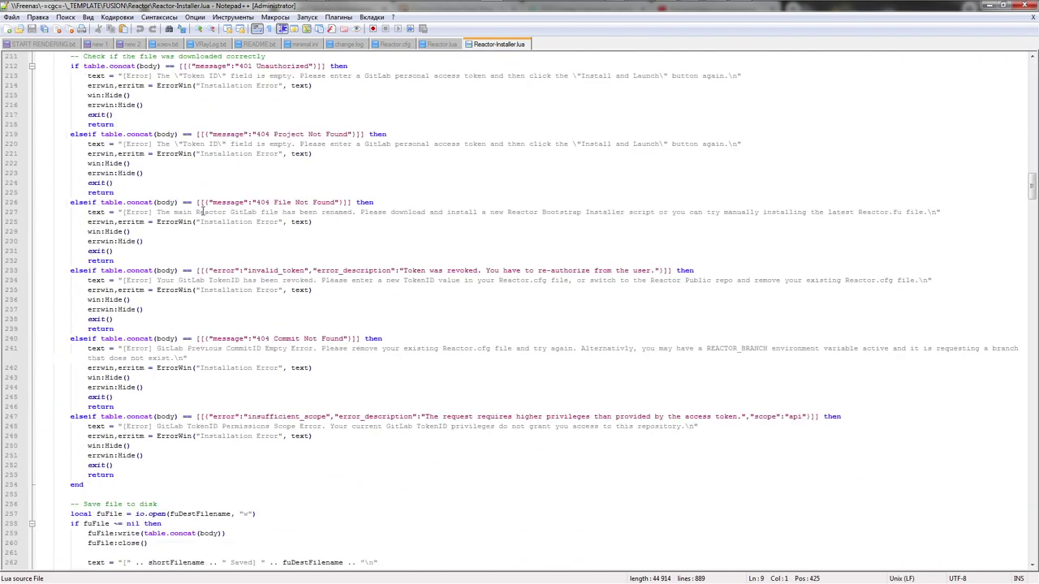
key("ctrl+a")
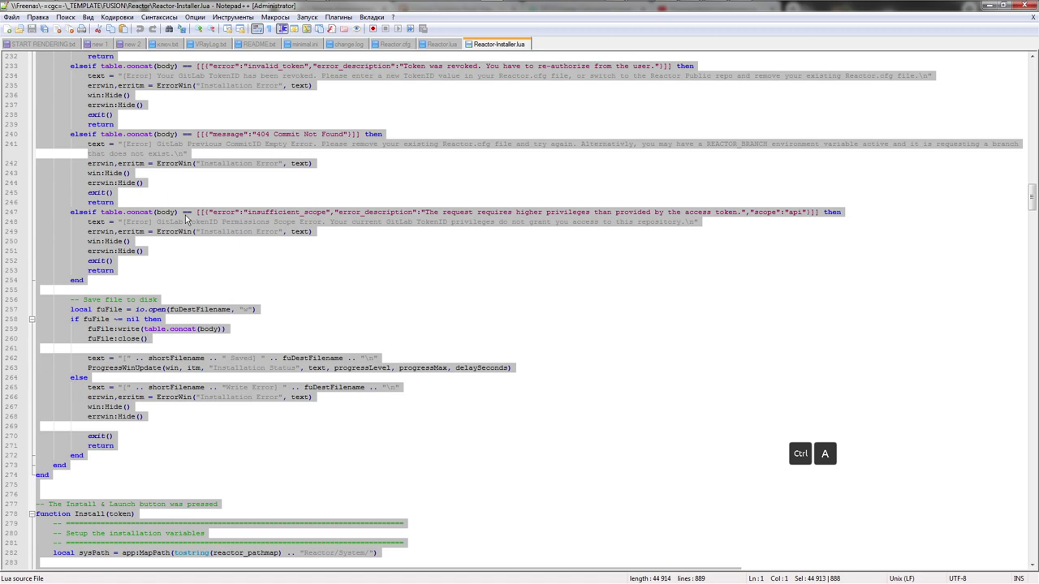
right_click(186, 214)
left_click(235, 231)
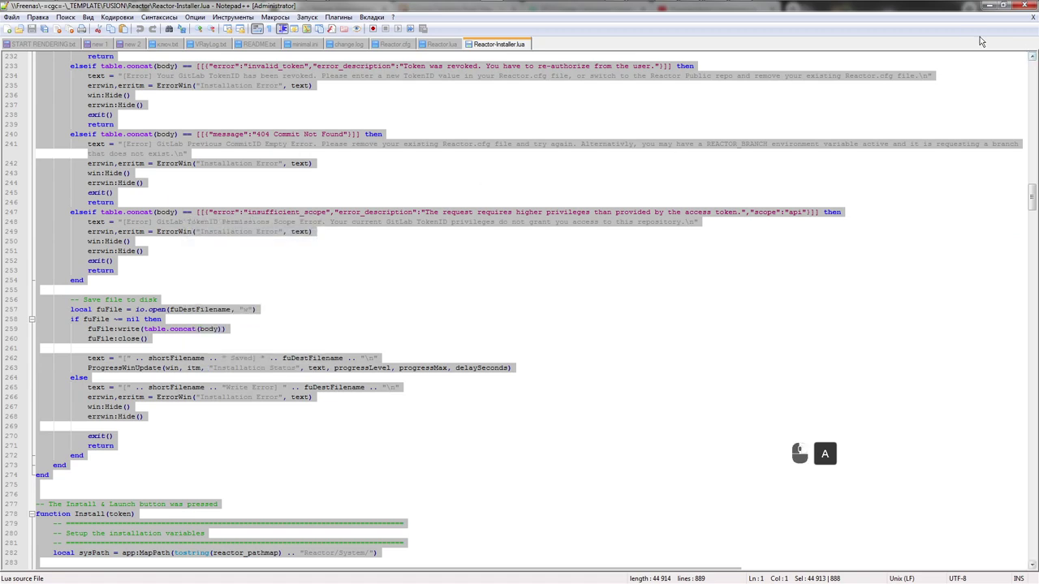
Minimize Notepad++ and the Reactor folder window and switch to the Fusion Studio Console
left_click(985, 6)
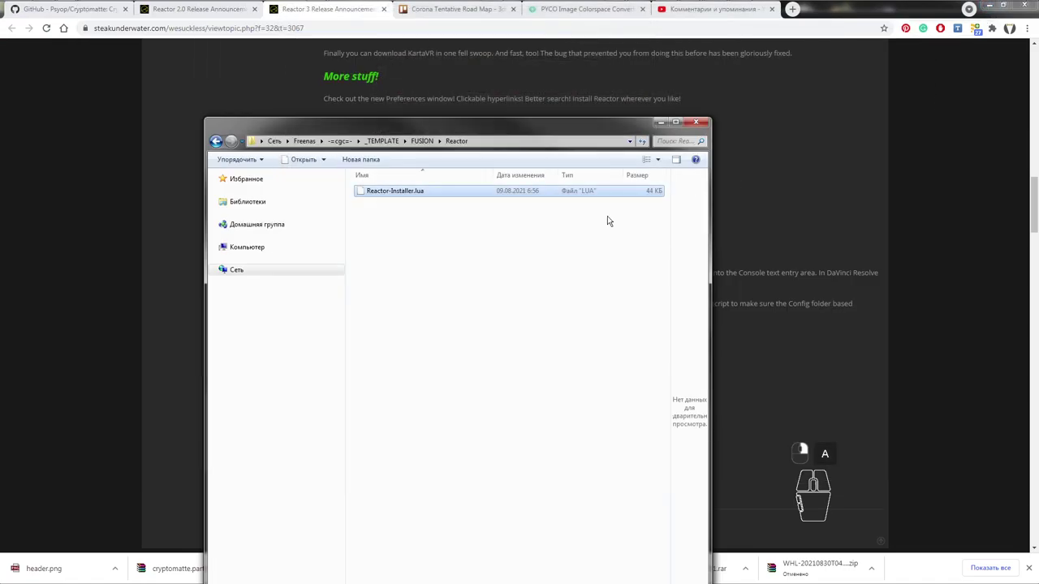
left_click(660, 122)
mouse_move(690, 9)
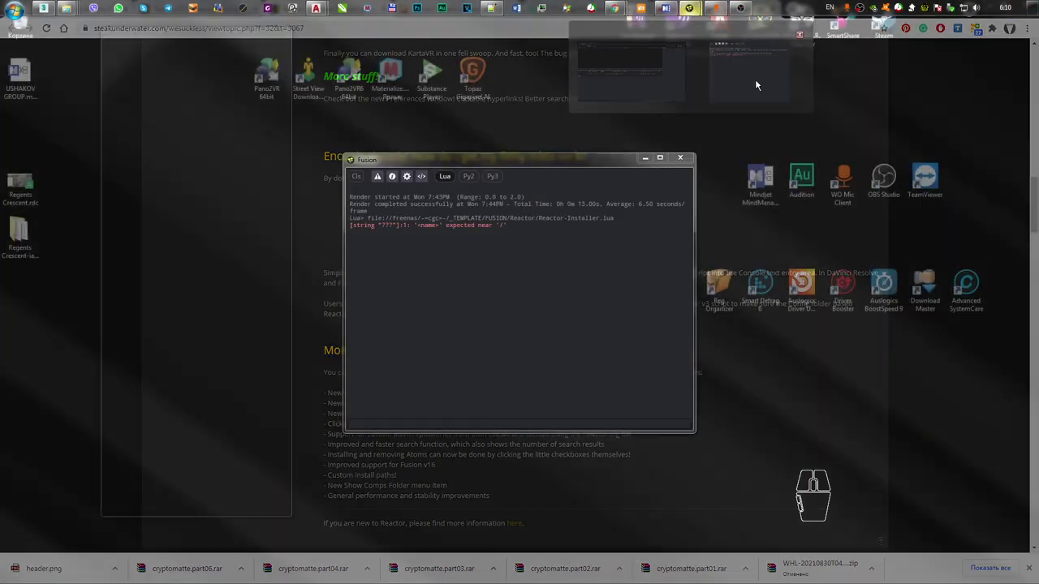
left_click(755, 85)
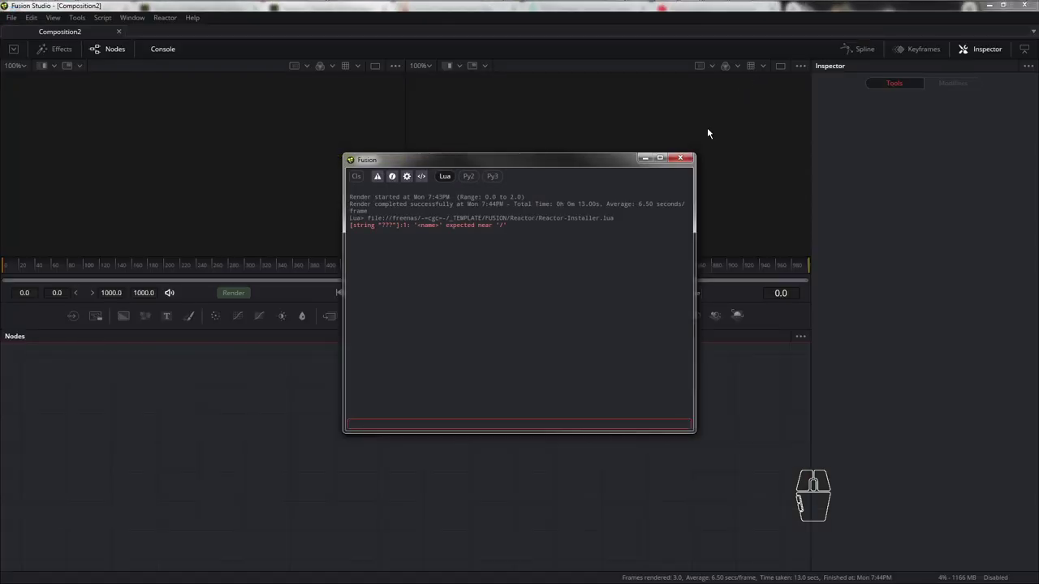
Run the copied installer code in the Console's Lua command line and install Reactor with the Install and Launch option
right_click(381, 423)
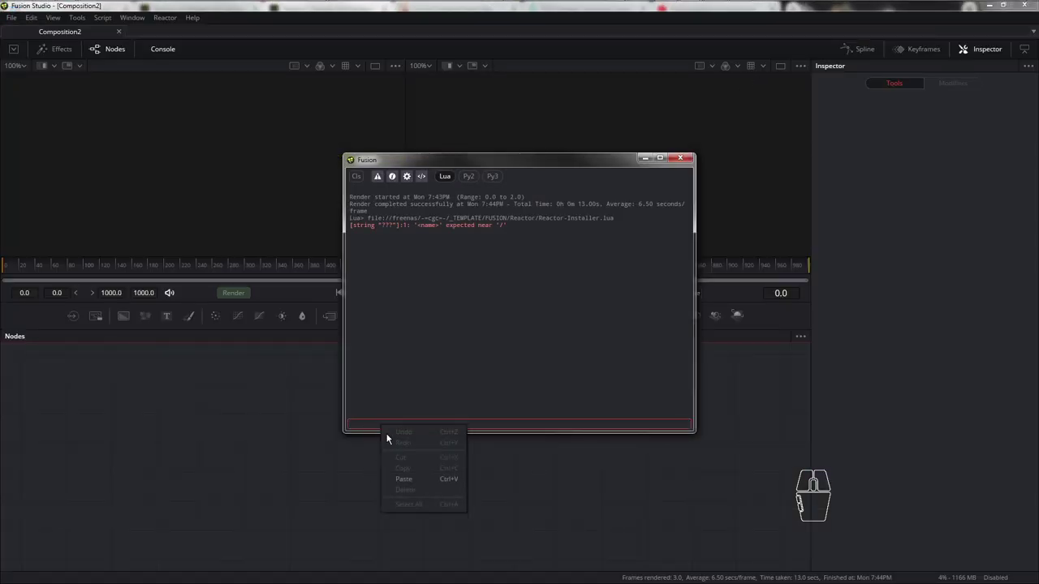
left_click(398, 479)
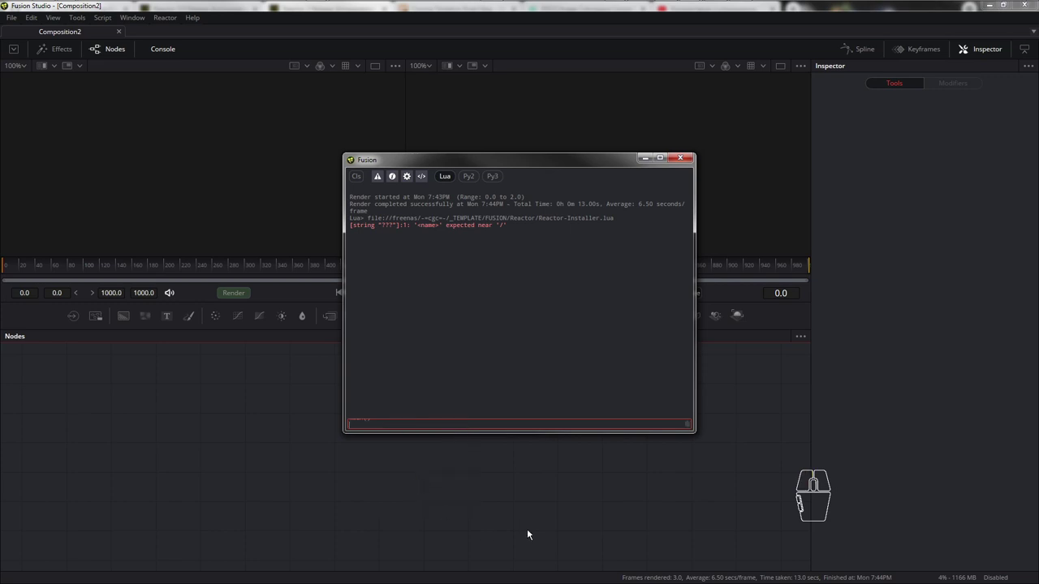
key("Return")
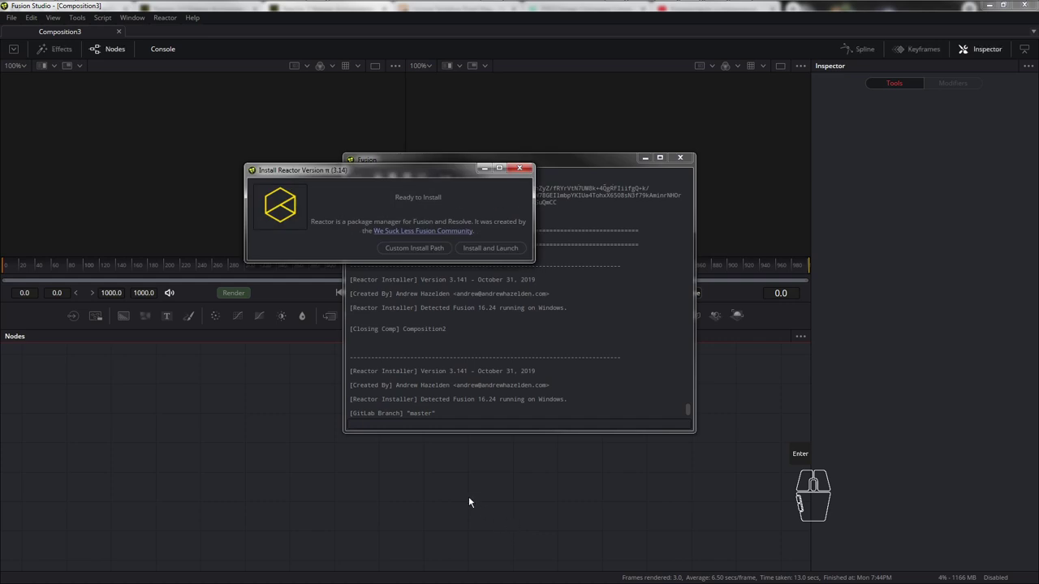
left_click(495, 250)
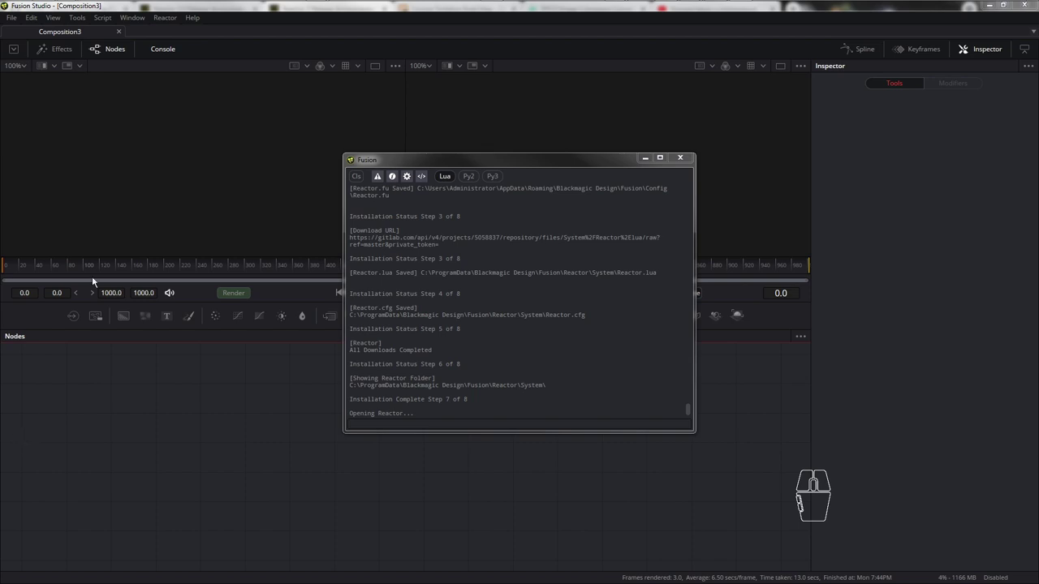
Try to open the Reactor package manager and its Atomizer tool
left_click(167, 18)
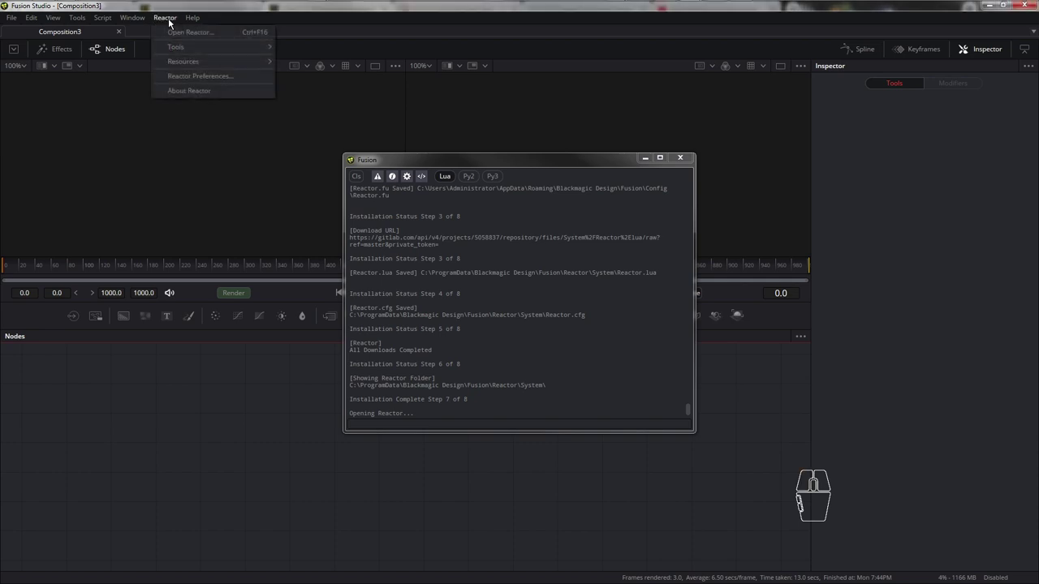
left_click(180, 30)
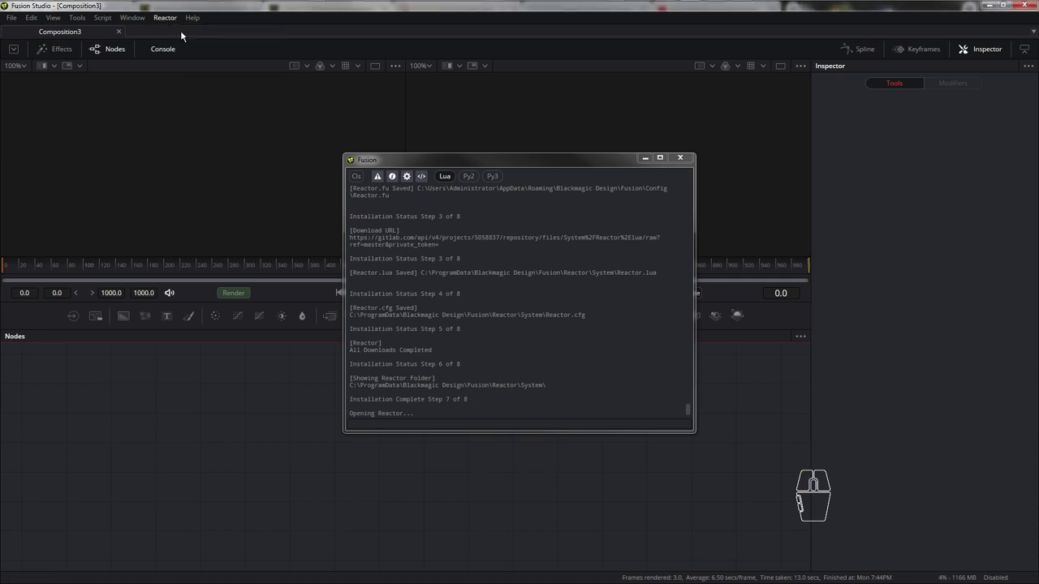
left_click(167, 17)
left_click(177, 34)
left_click(166, 17)
mouse_move(173, 46)
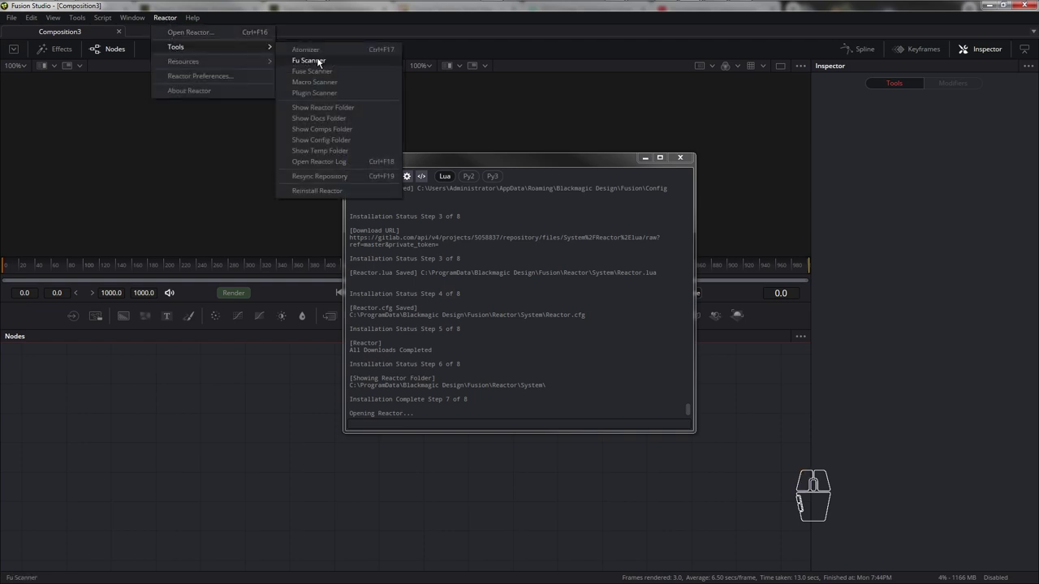
left_click(315, 50)
left_click(164, 18)
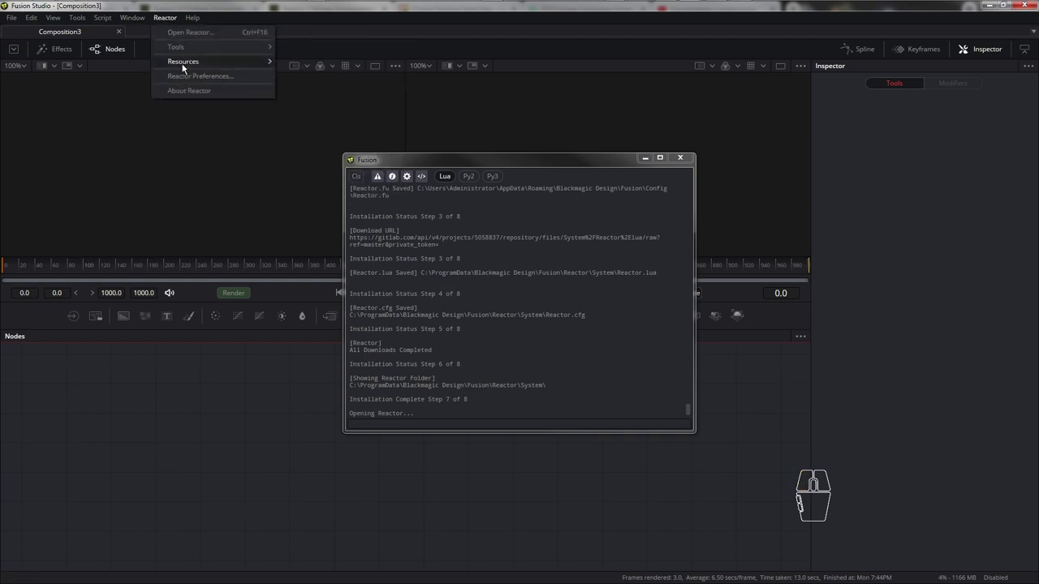
mouse_move(183, 65)
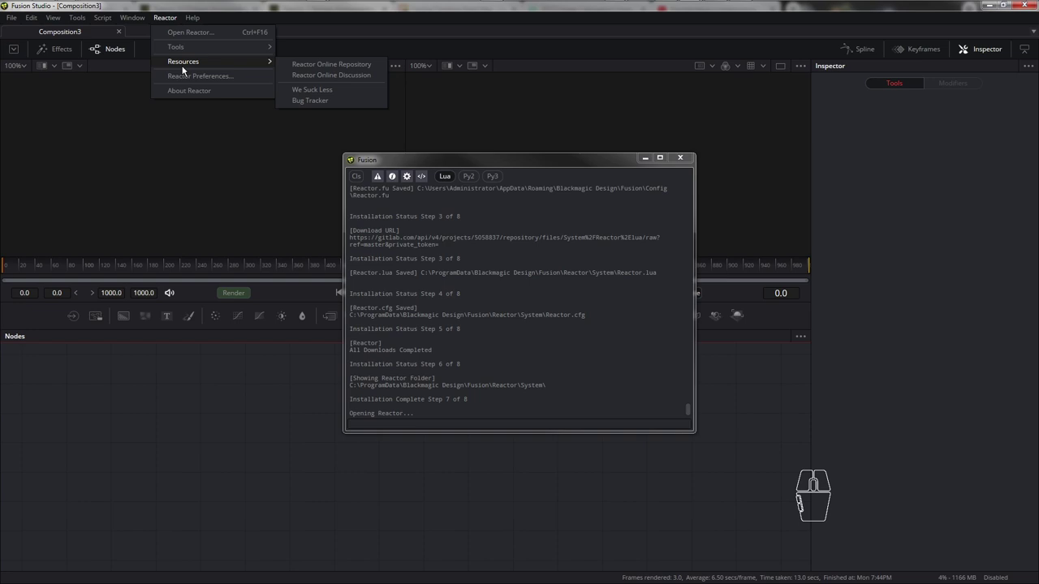
mouse_move(187, 46)
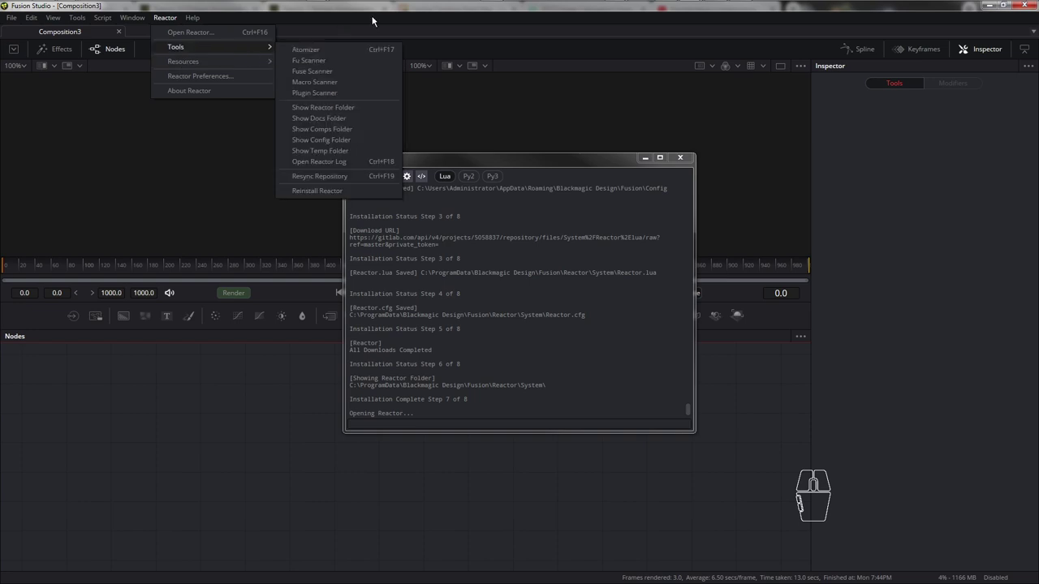
Switch to the Explorer window showing the System folder of the Fusion Reactor installation in ProgramData
mouse_move(73, 9)
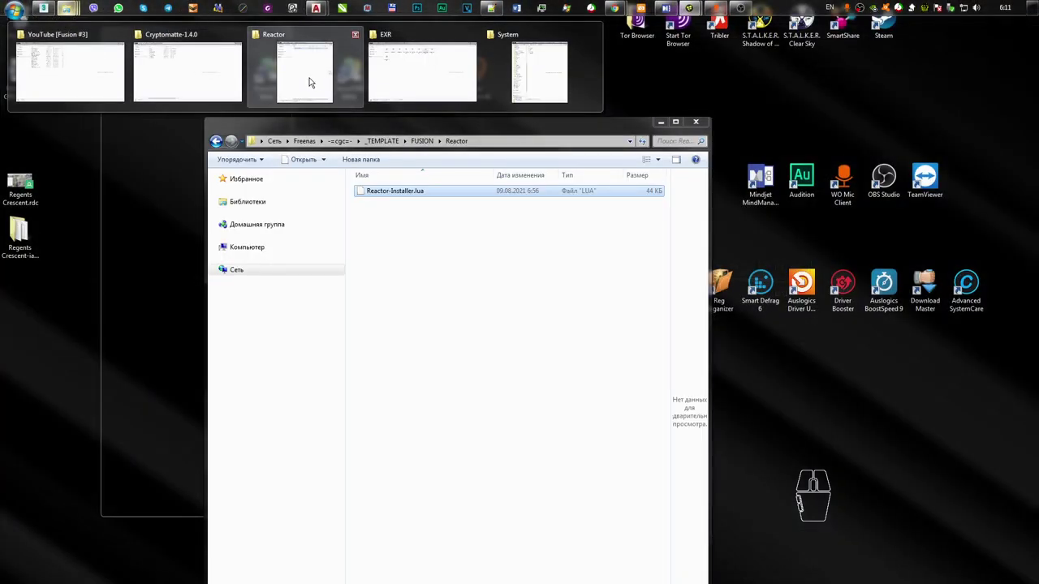
left_click(309, 81)
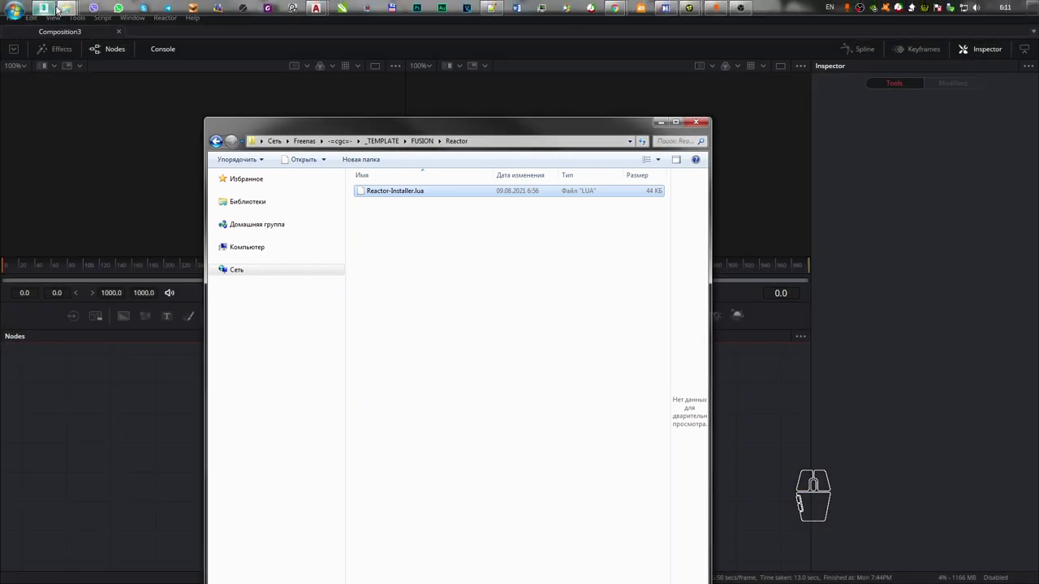
mouse_move(67, 9)
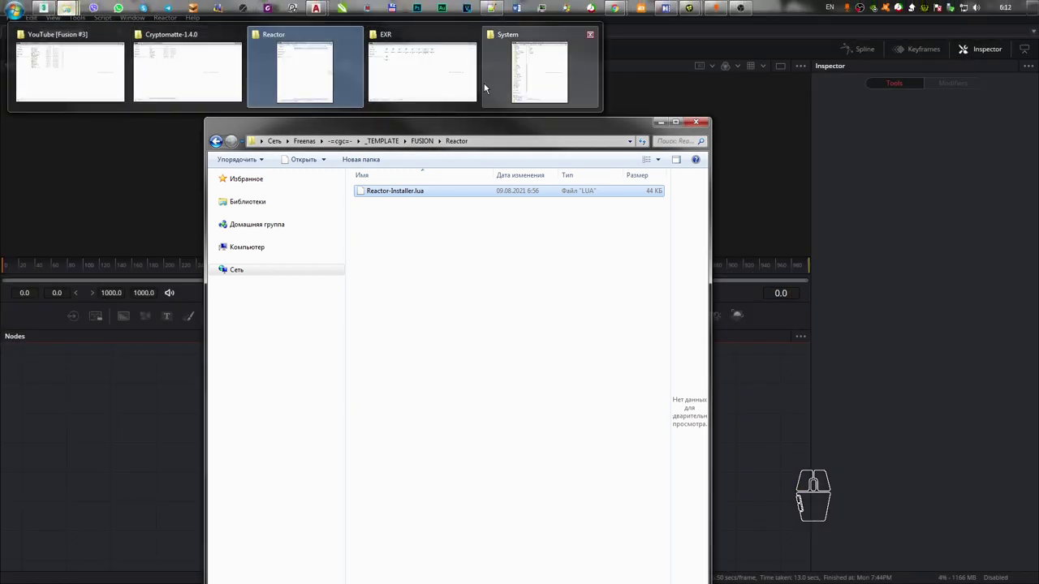
left_click(526, 82)
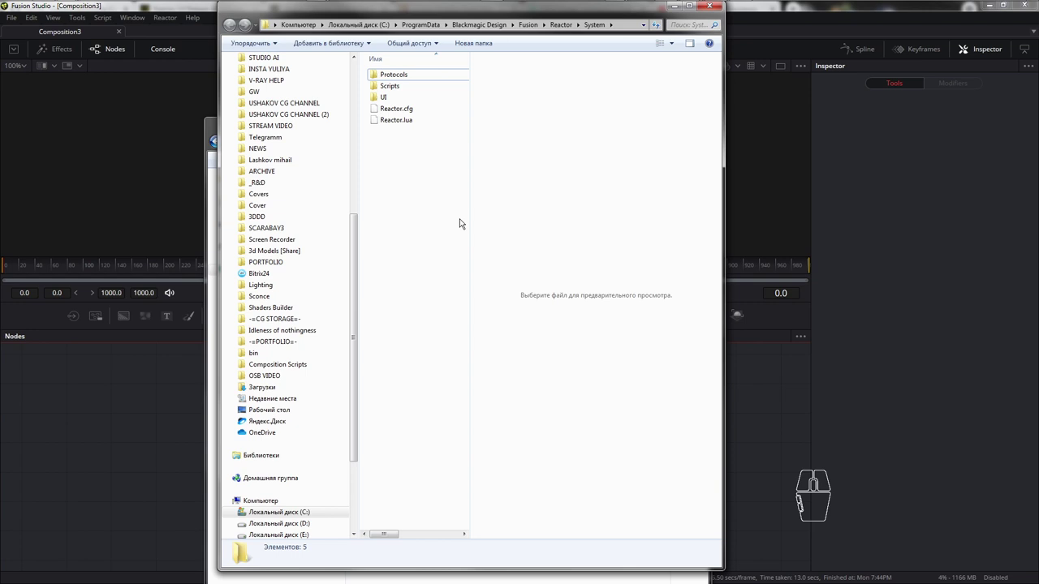
Open Reactor.lua from the System folder in Notepad++ and decline reloading the externally changed file
left_click(395, 121)
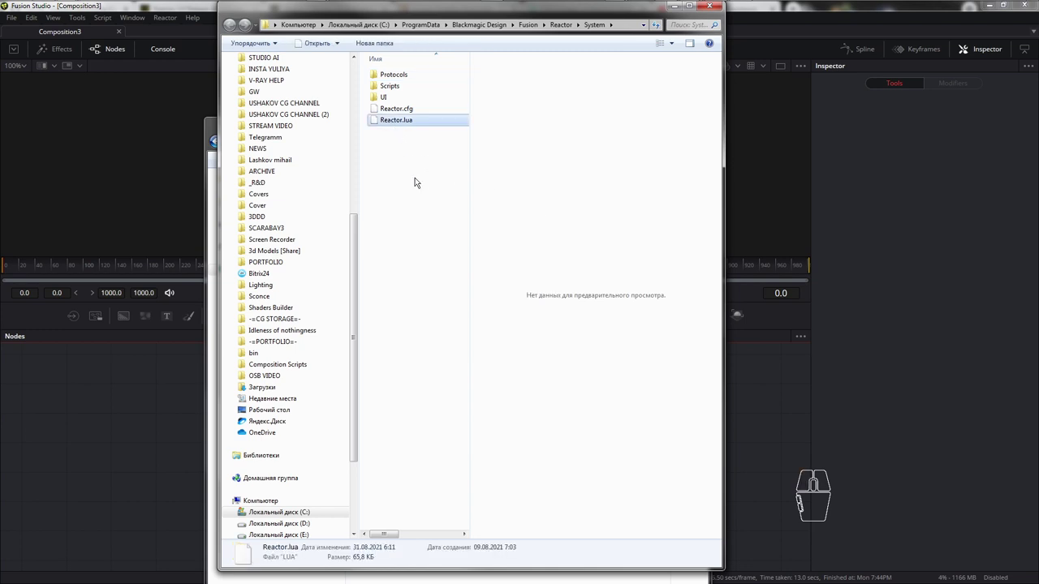
right_click(404, 126)
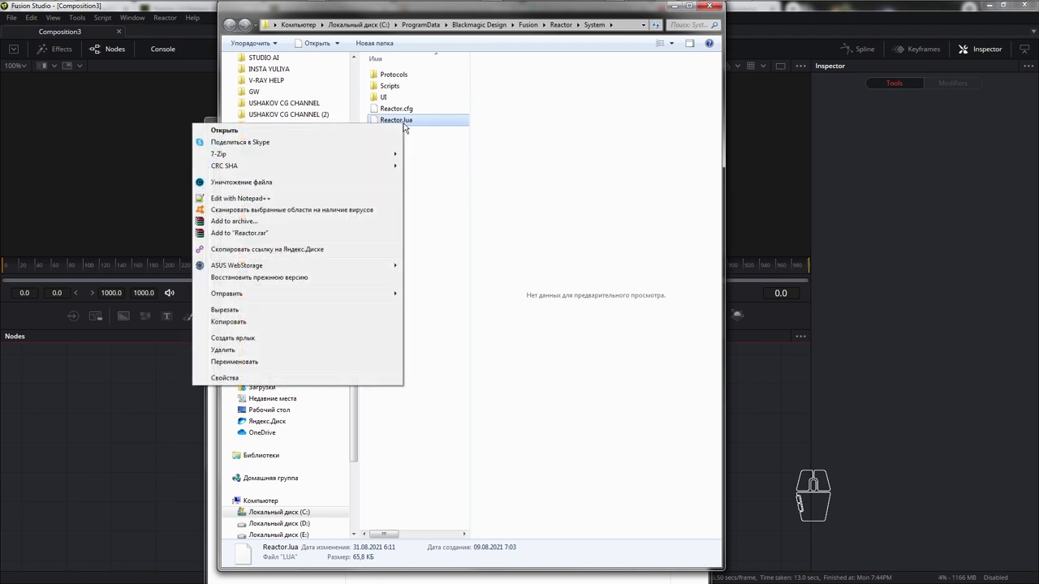
left_click(280, 200)
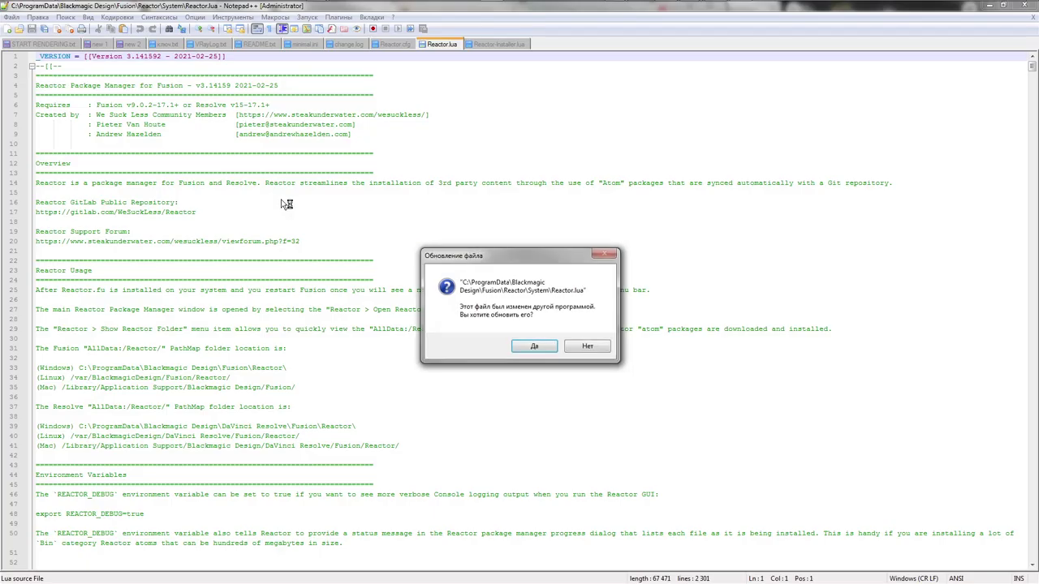
left_click(588, 347)
Copy the entire code of Reactor.lua
left_click(292, 281)
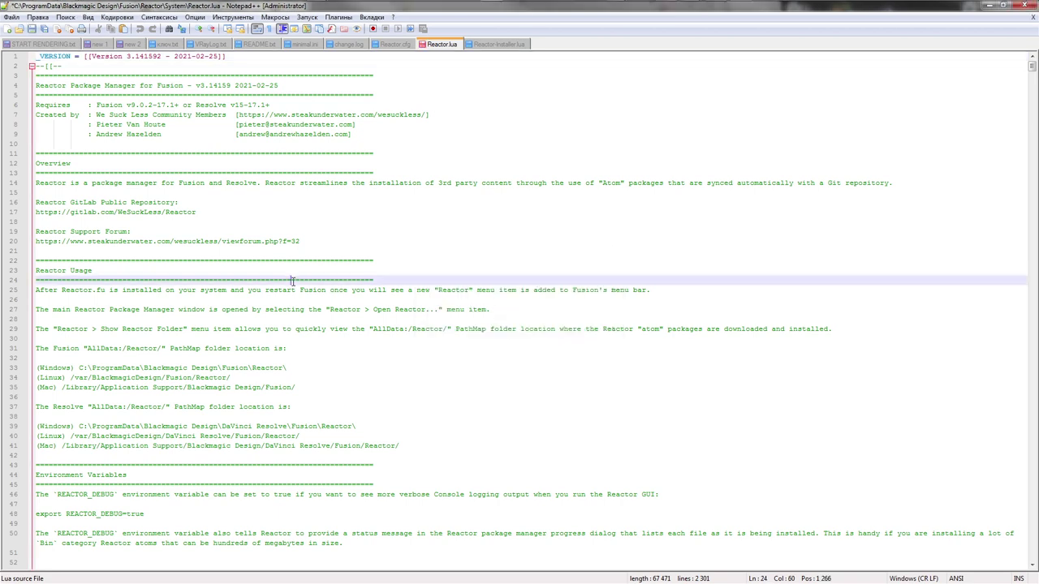
key("ctrl+a")
right_click(290, 289)
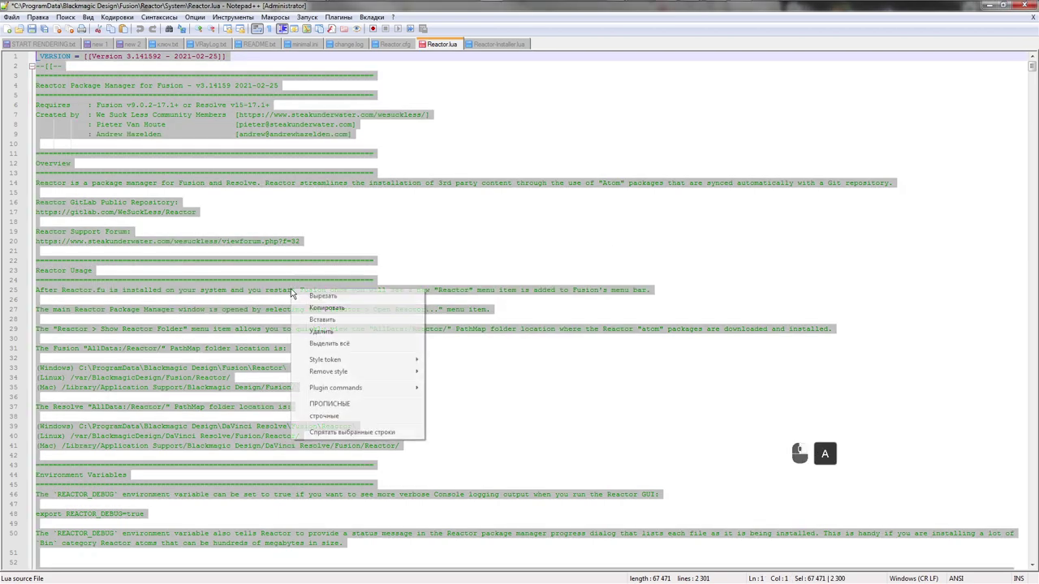
left_click(343, 311)
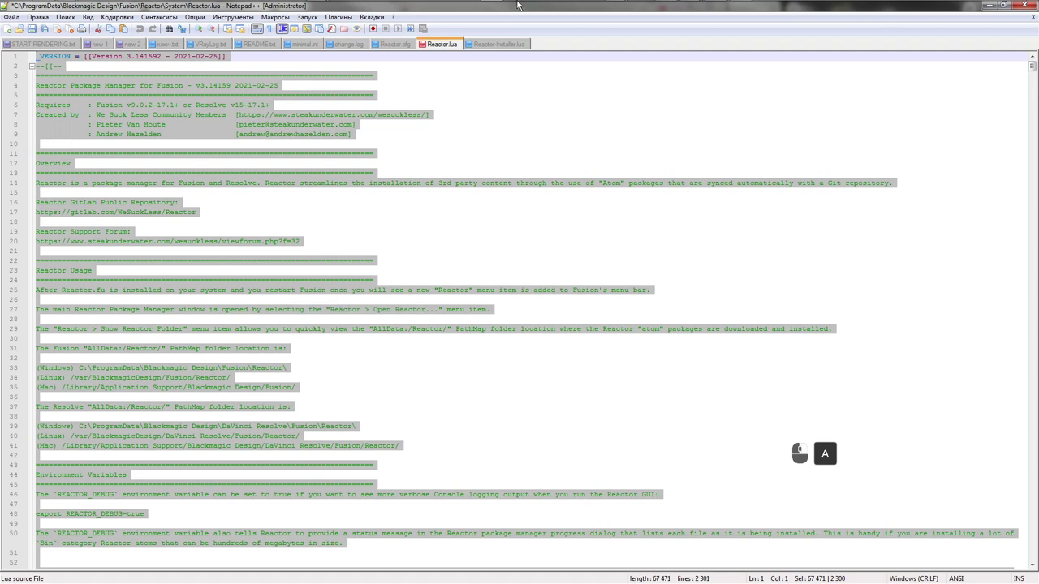
Switch back to Fusion Studio, then close its Console window and the program itself
mouse_move(689, 9)
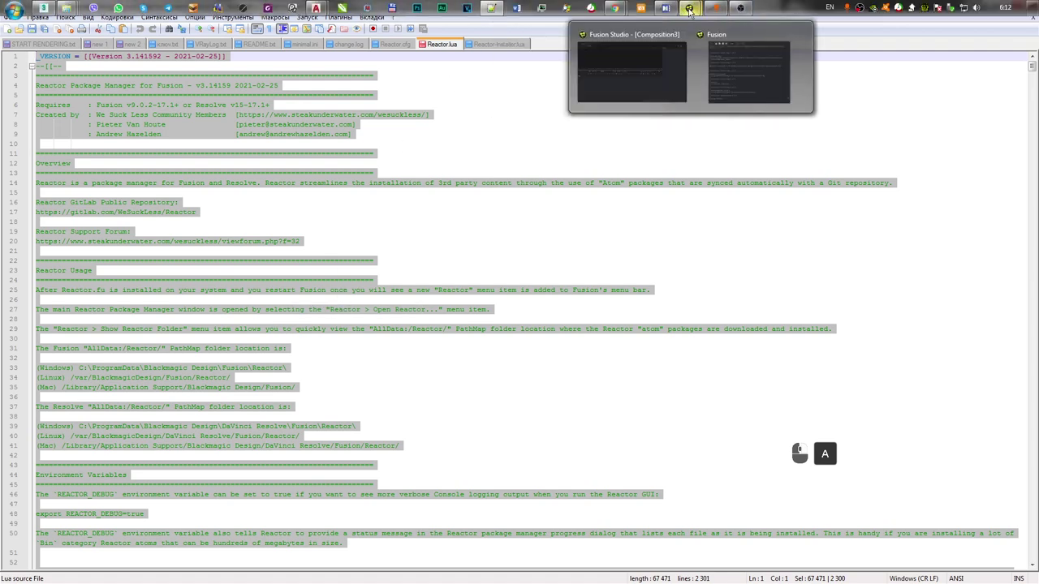
left_click(647, 68)
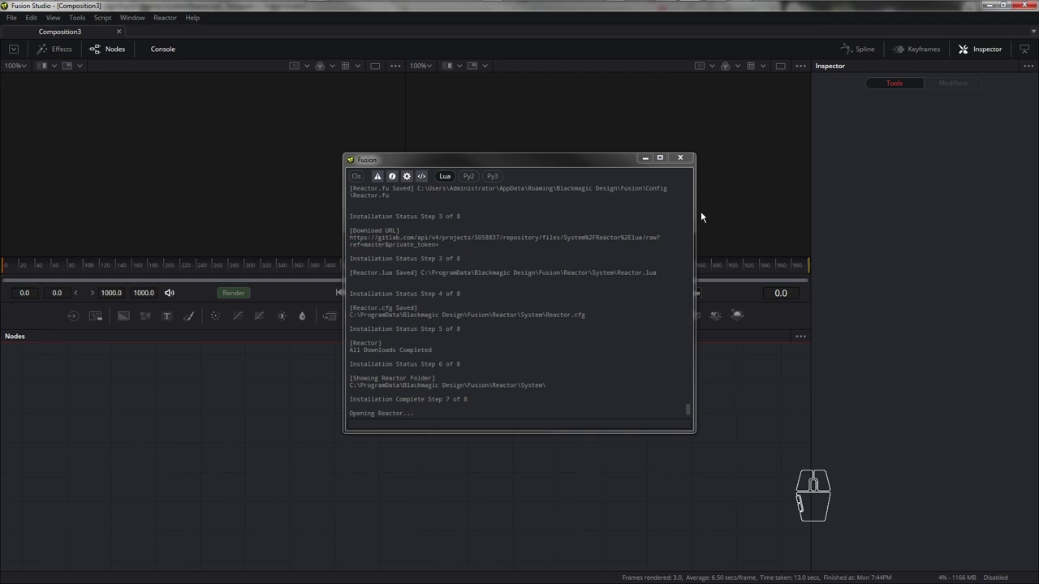
left_click(681, 158)
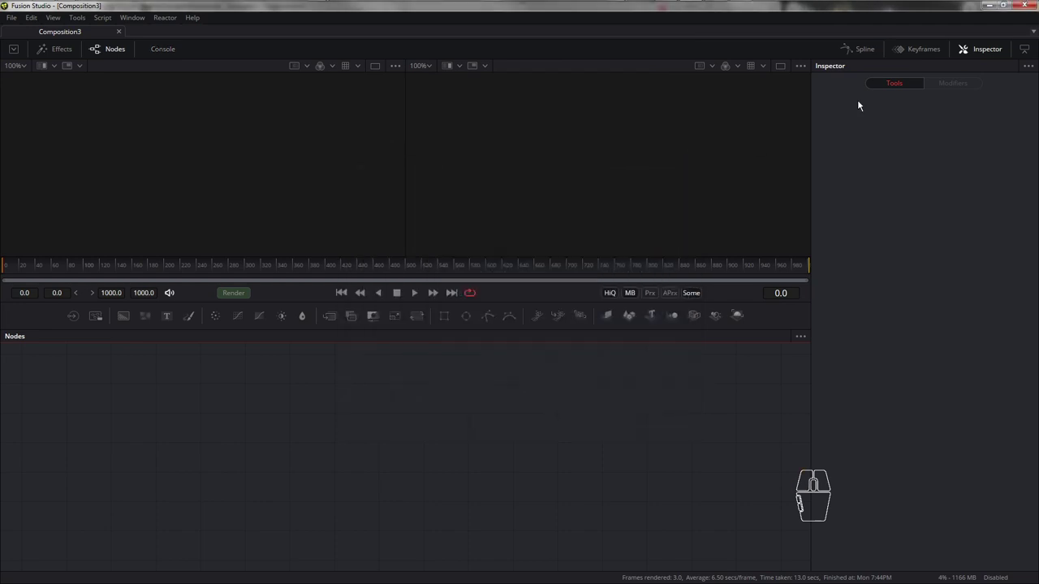
left_click(1028, 6)
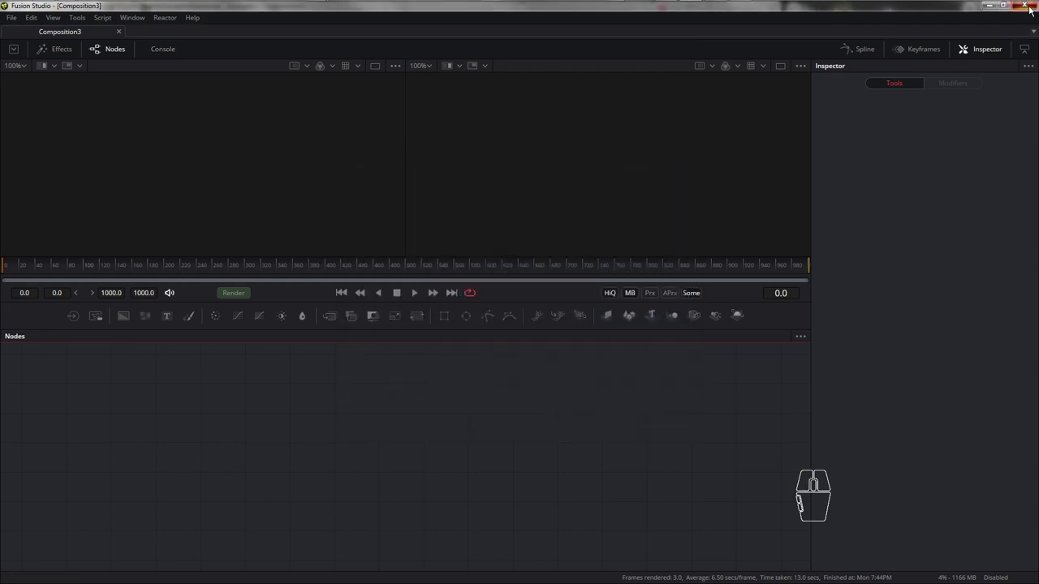
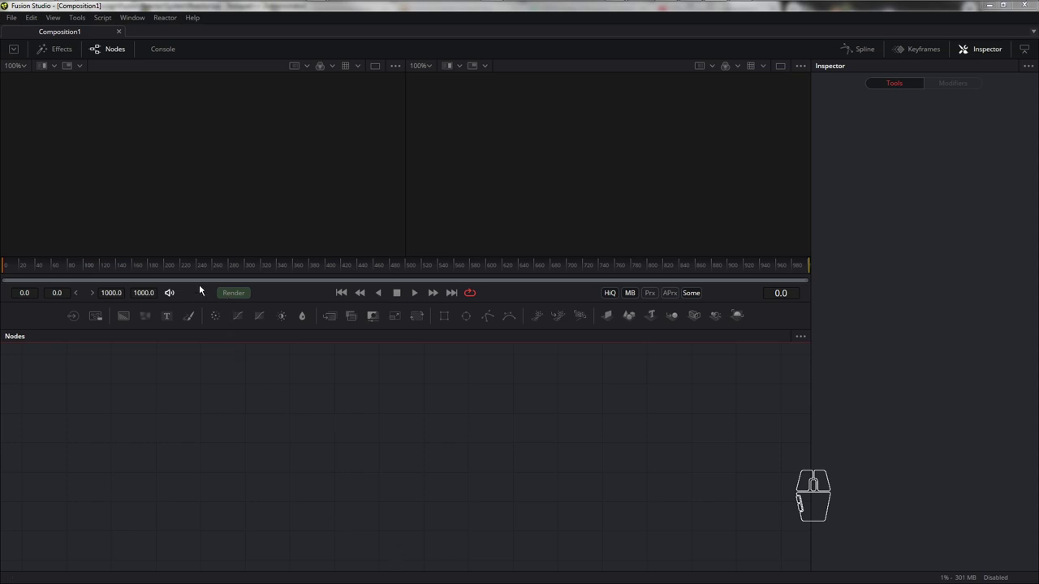
Paste the copied Reactor.lua code into the Fusion Console and run it, after checking the selected script in Notepad++
left_click(164, 49)
right_click(414, 424)
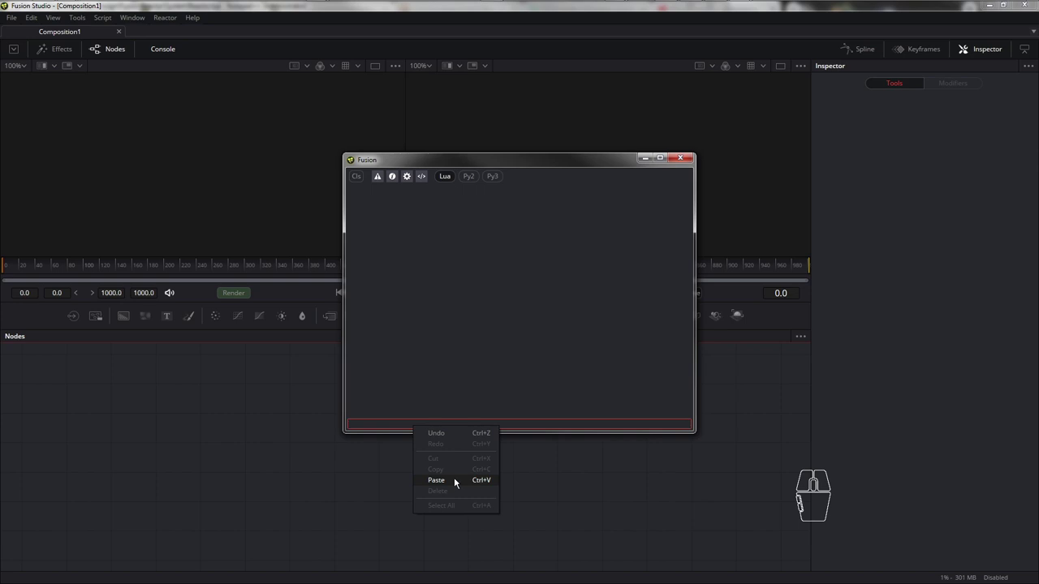
mouse_move(463, 6)
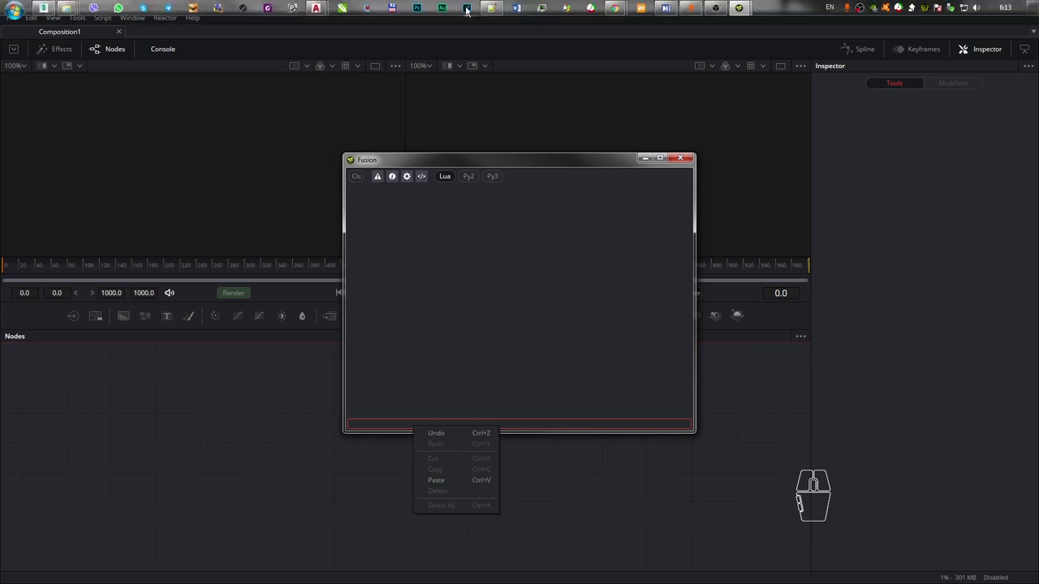
left_click(492, 8)
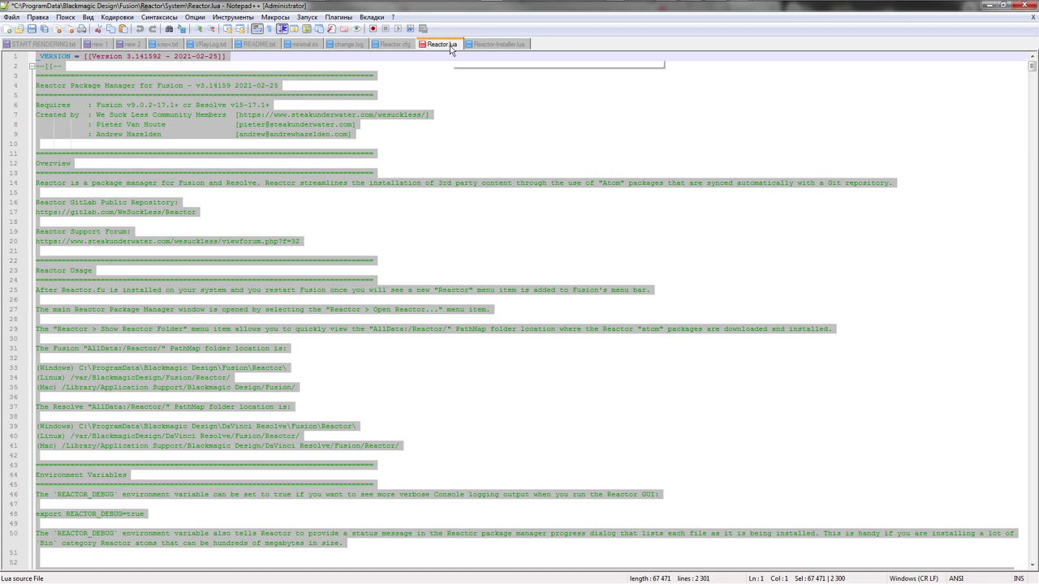
left_click(981, 11)
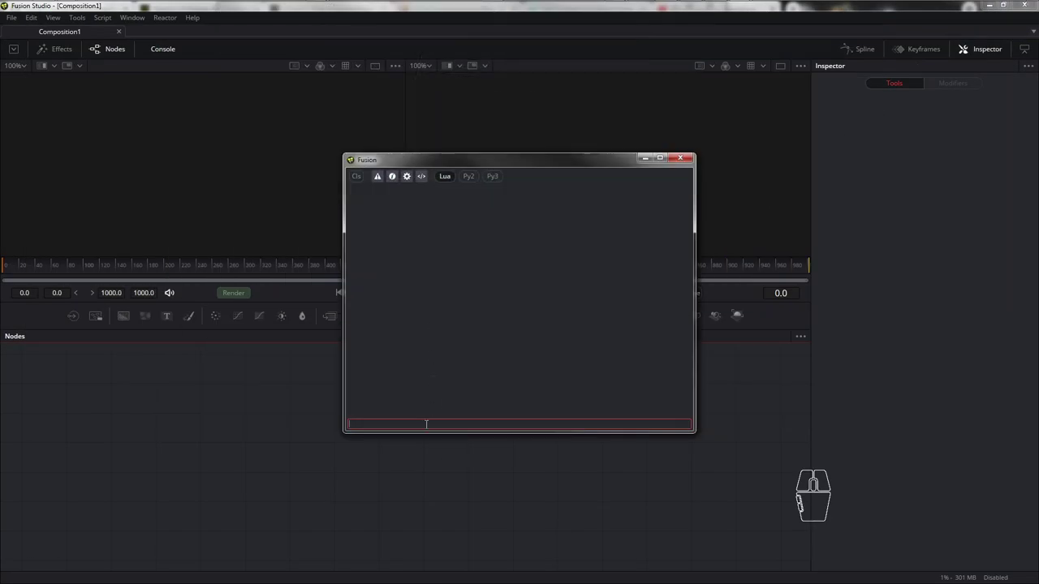
right_click(427, 424)
left_click(447, 479)
key("Return")
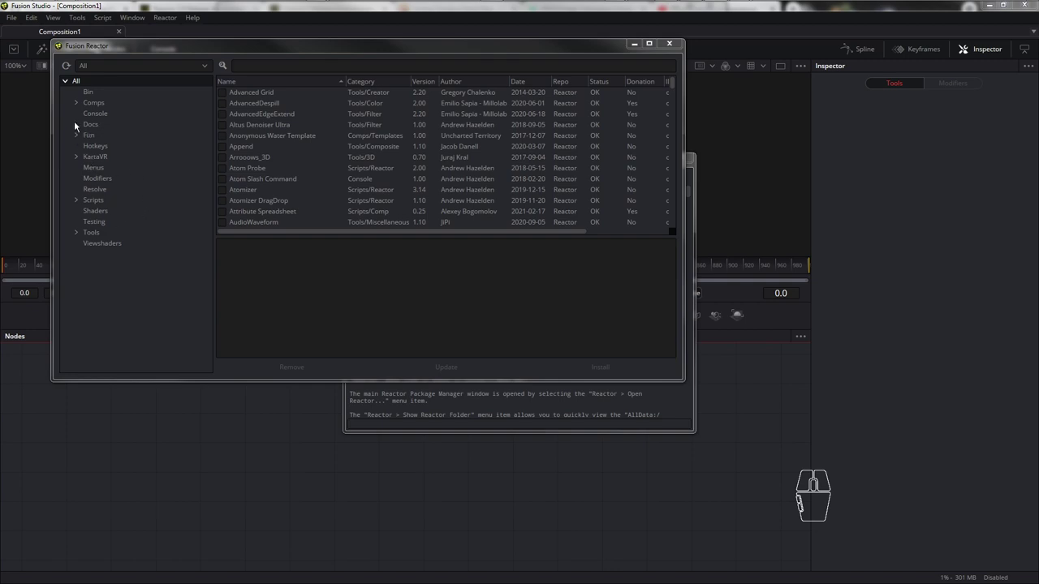
Expand the Tools category in the Fusion Reactor package manager and select its Matte subcategory
left_click(76, 233)
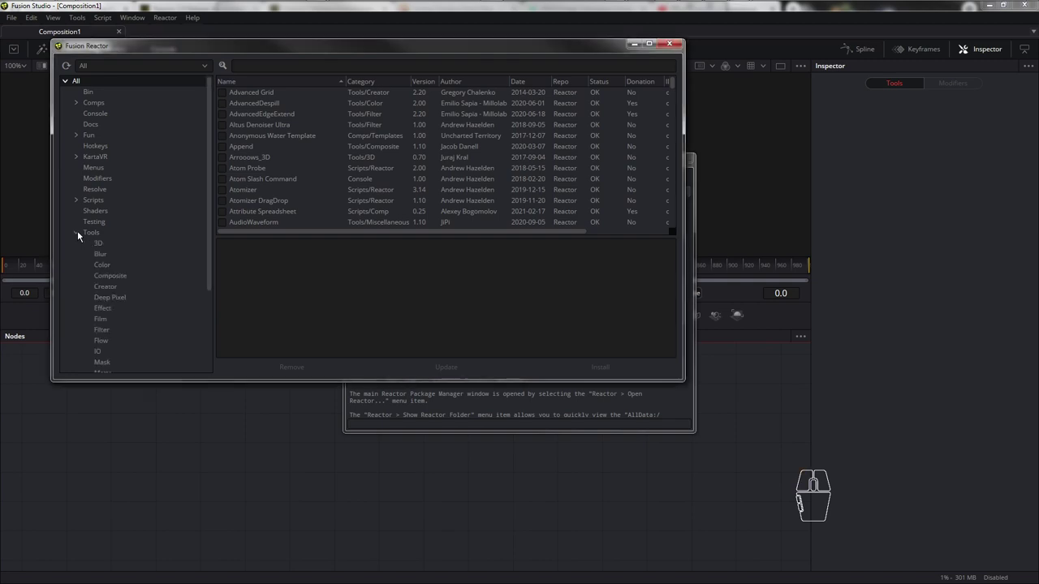
left_click(76, 199)
left_click(76, 198)
scroll(86, 223, "down", 3)
scroll(91, 243, "down", 1)
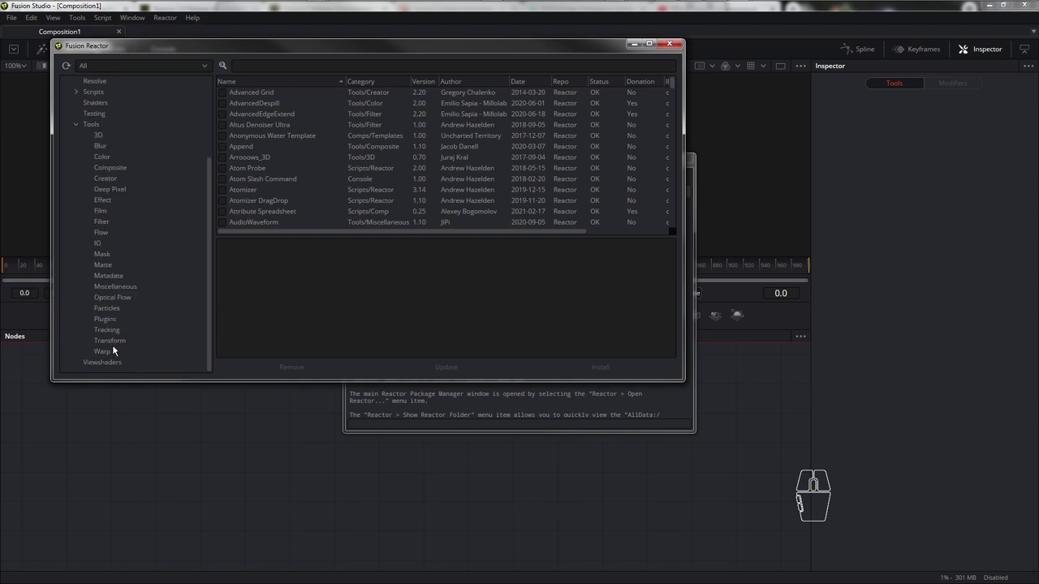
left_click(81, 265)
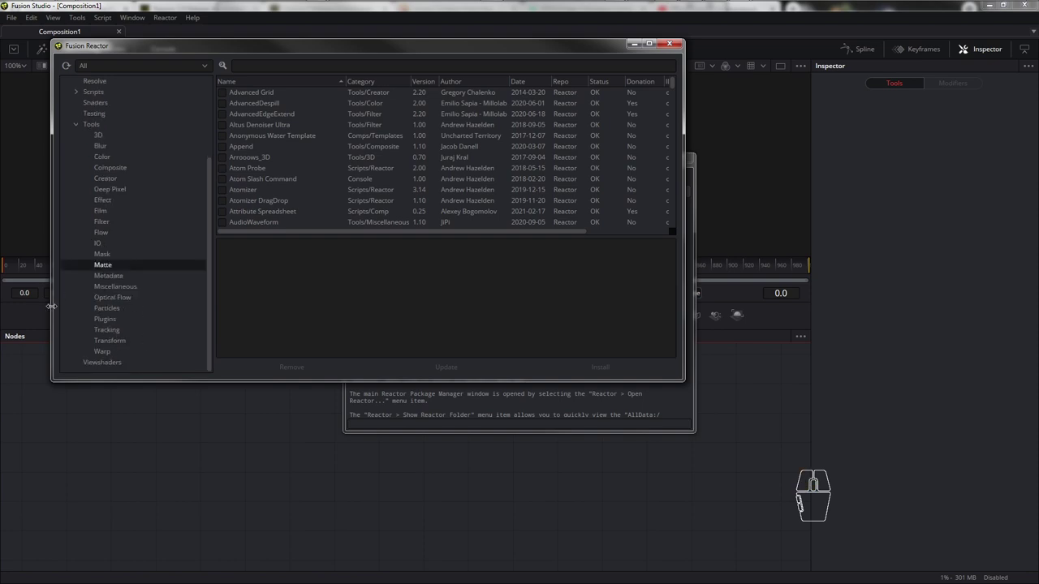
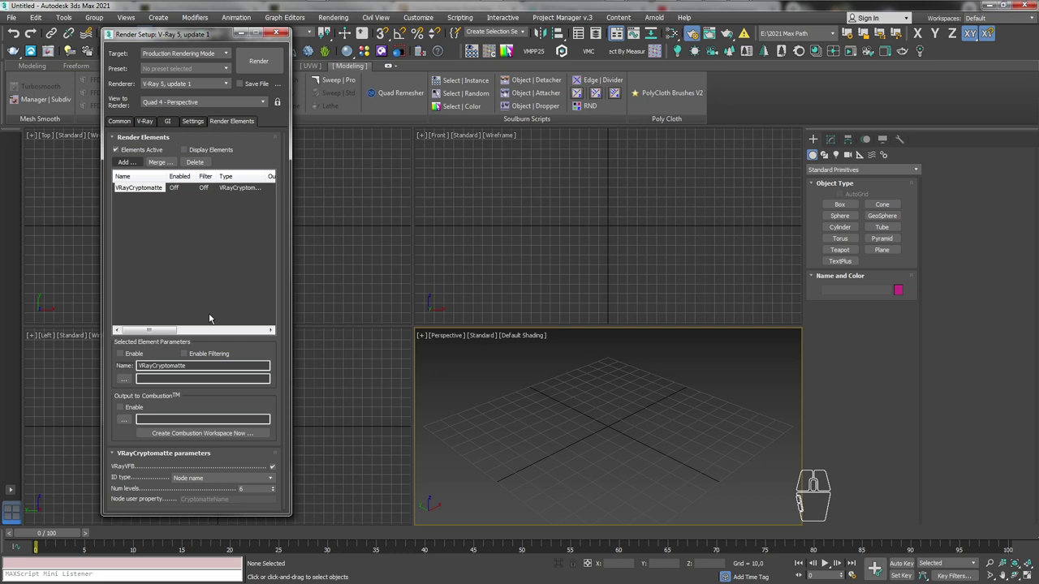
Try the ID types Node name with hierarchy and Layer name for the VRayCryptomatte render element
left_click(196, 481)
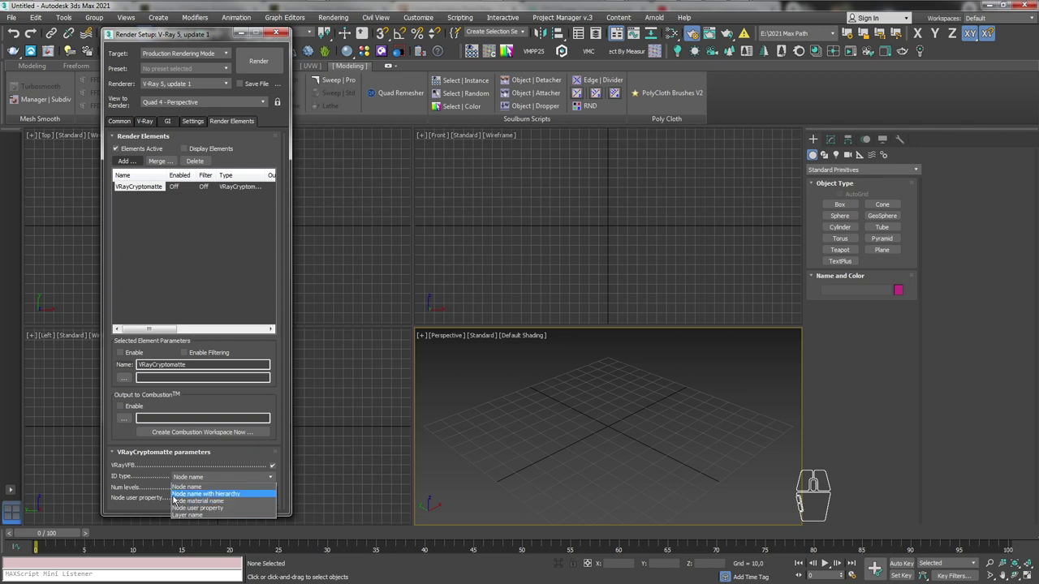
left_click(127, 478)
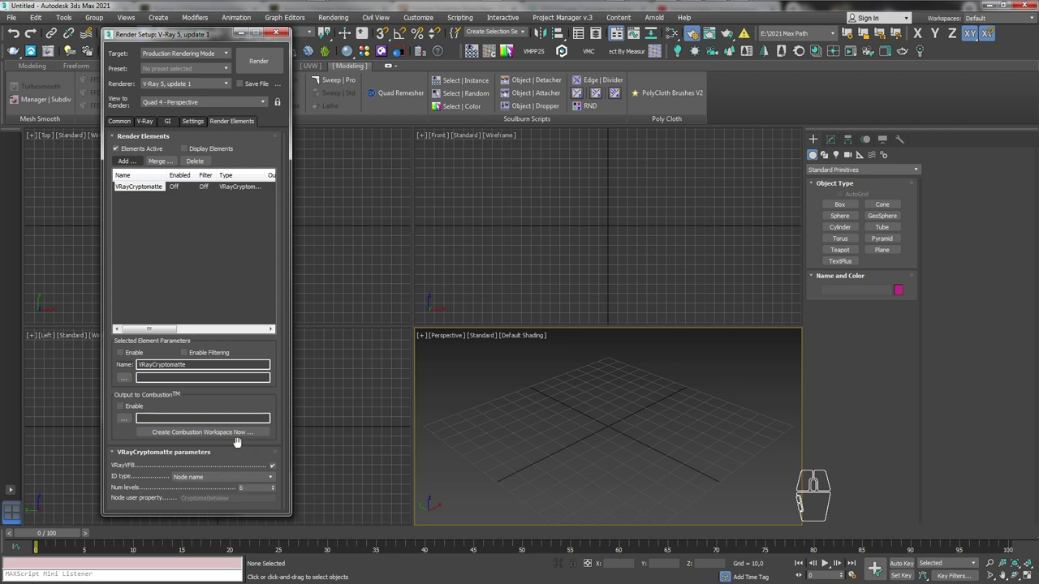
left_click(236, 478)
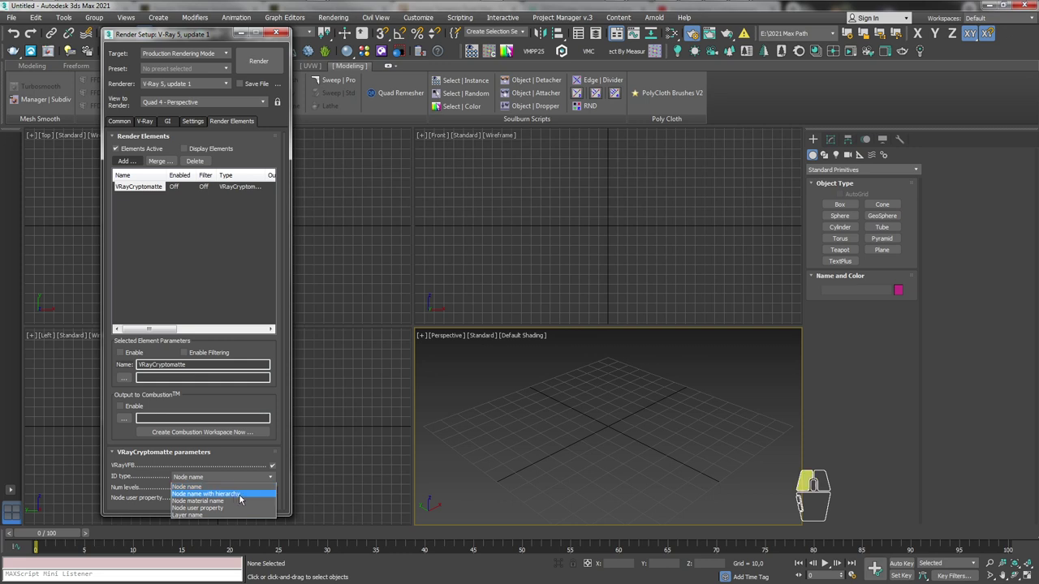
left_click(235, 495)
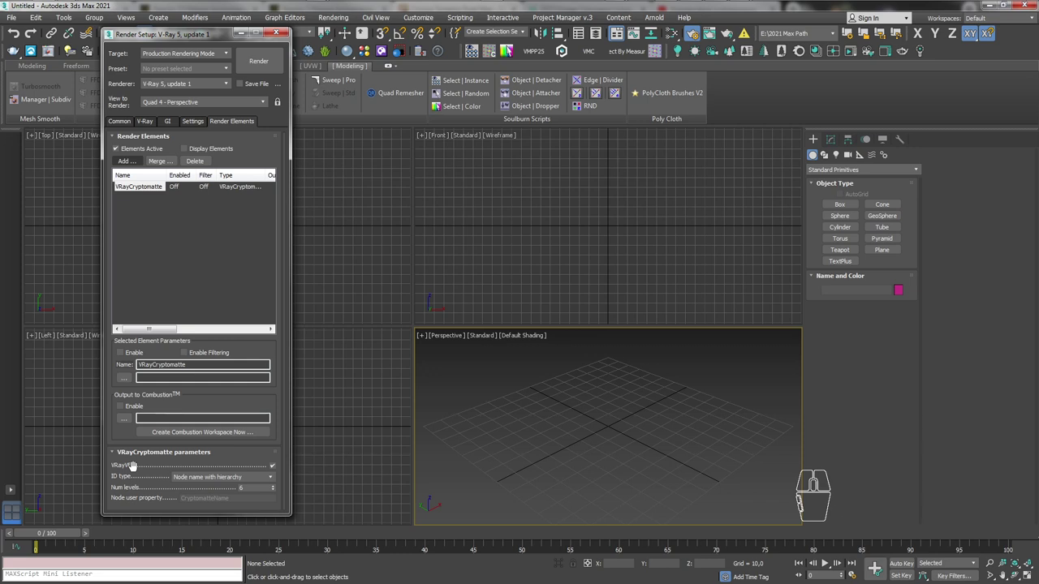
left_click(262, 477)
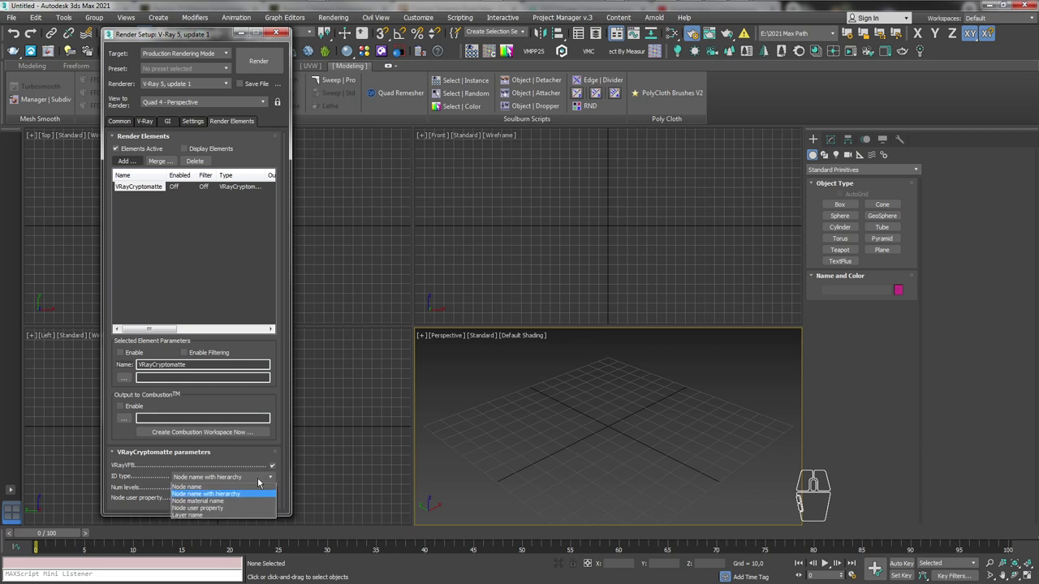
left_click(188, 517)
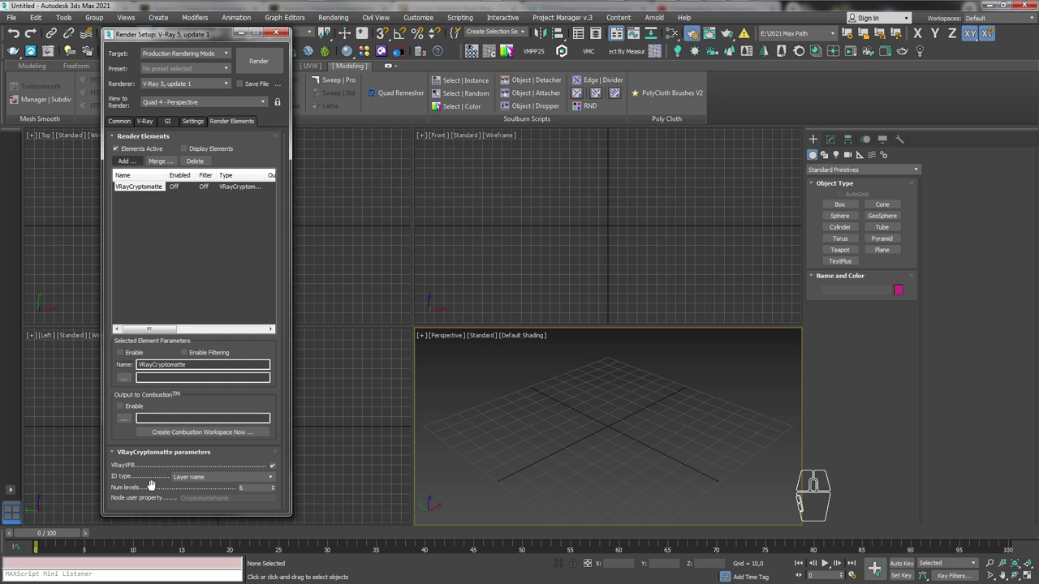
Set the VRayCryptomatte element's ID type to Node user property
left_click(215, 477)
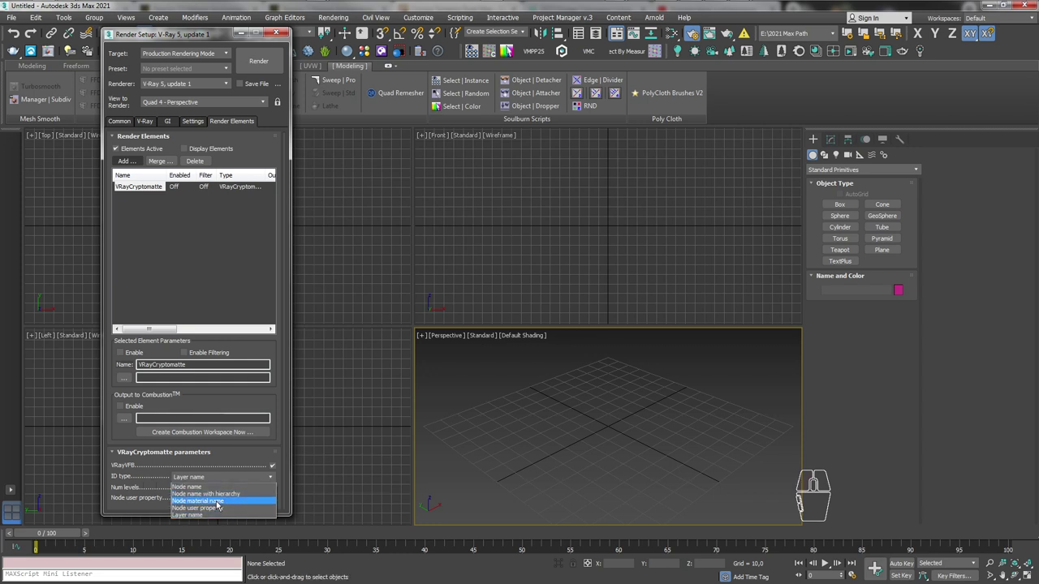
left_click(213, 508)
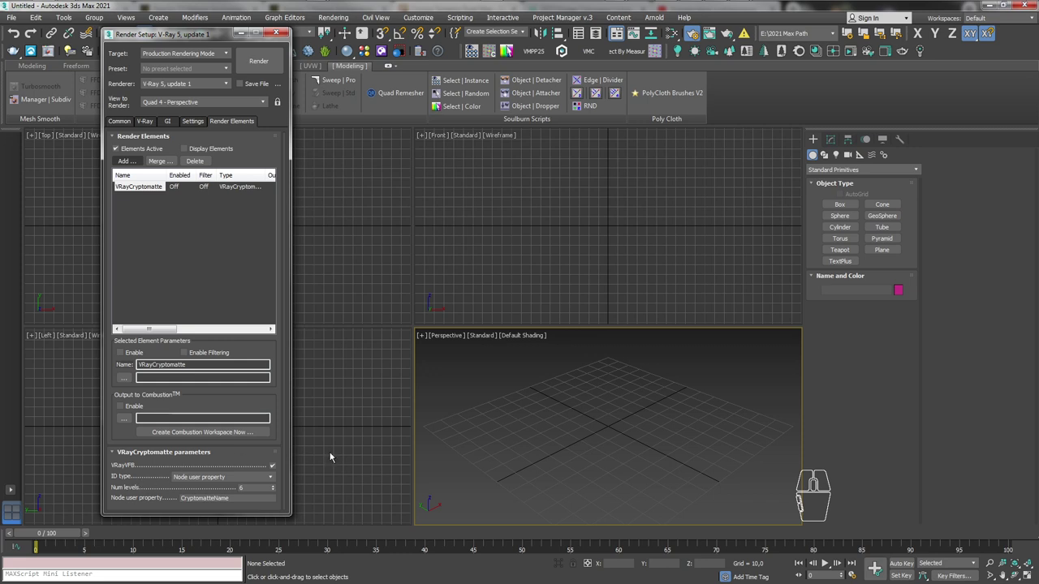
Create a box about 59 long, 42 wide and 47 high on the near-left side of the grid in the Perspective view
left_click(839, 204)
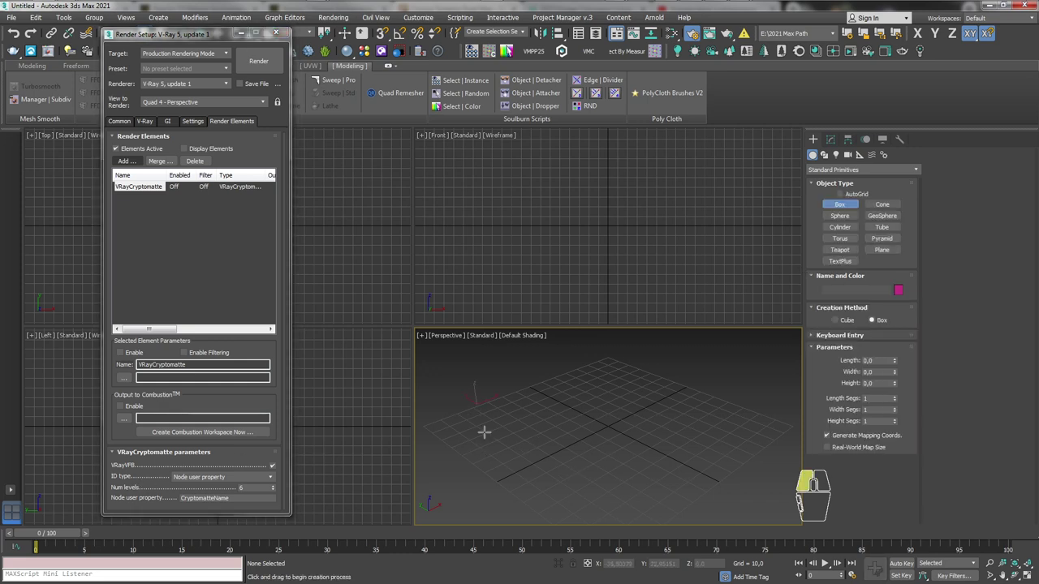
left_click_drag(480, 415, 465, 477)
left_click(562, 417)
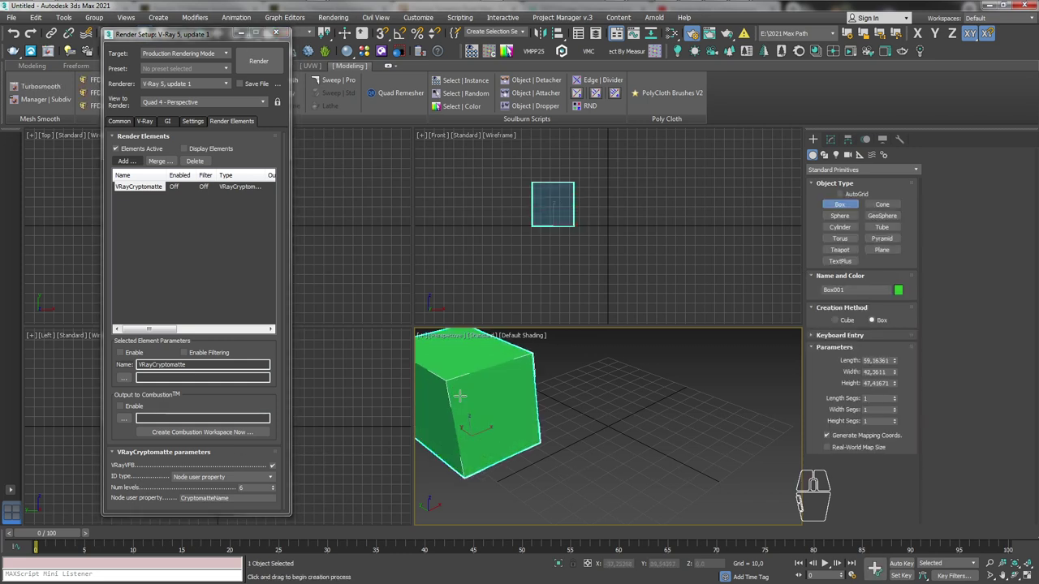
Create two spheres with radii of about 39 and 15 and a geosphere of radius about 30 beside the box
left_click(840, 215)
left_click_drag(680, 382, 698, 426)
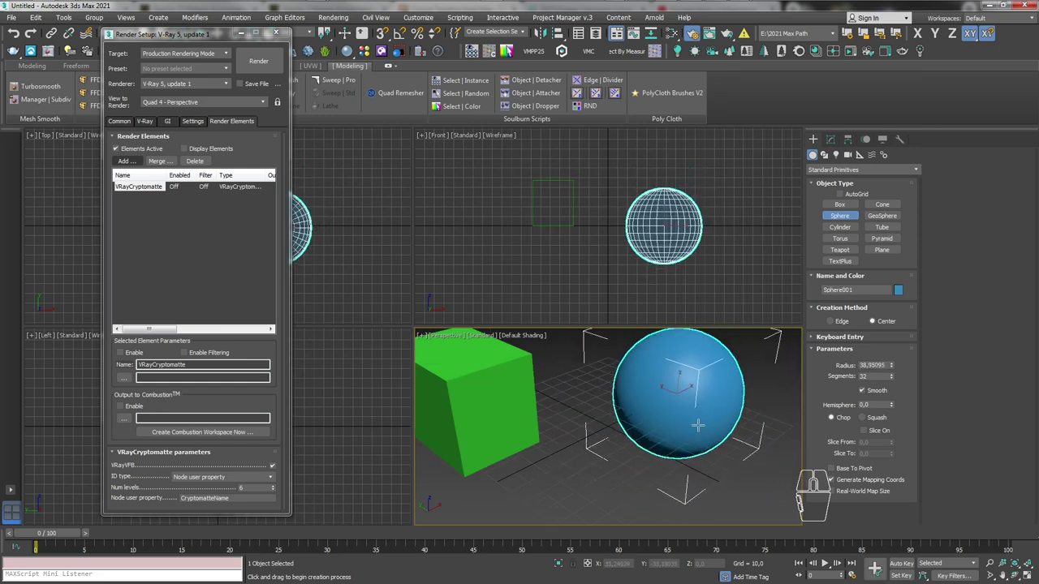
left_click_drag(571, 475, 585, 493)
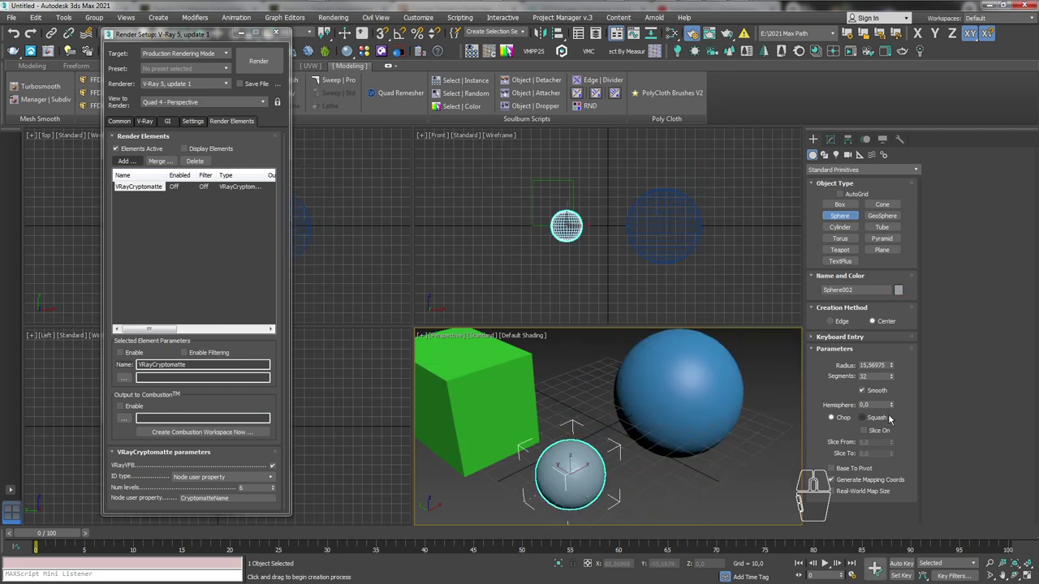
left_click(883, 215)
left_click_drag(740, 480, 780, 487)
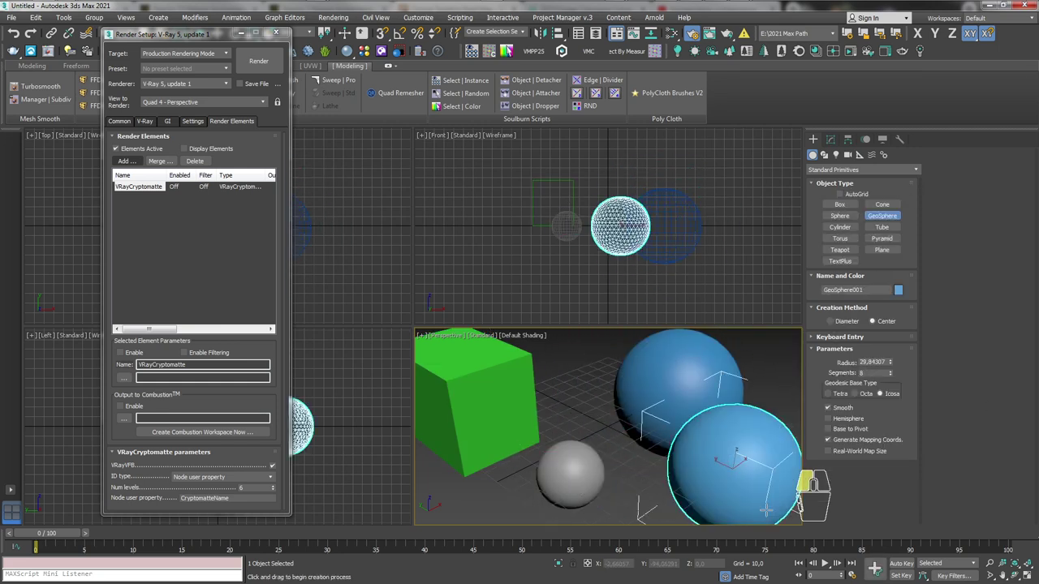
scroll(600, 430, "down", 5)
right_click(720, 372)
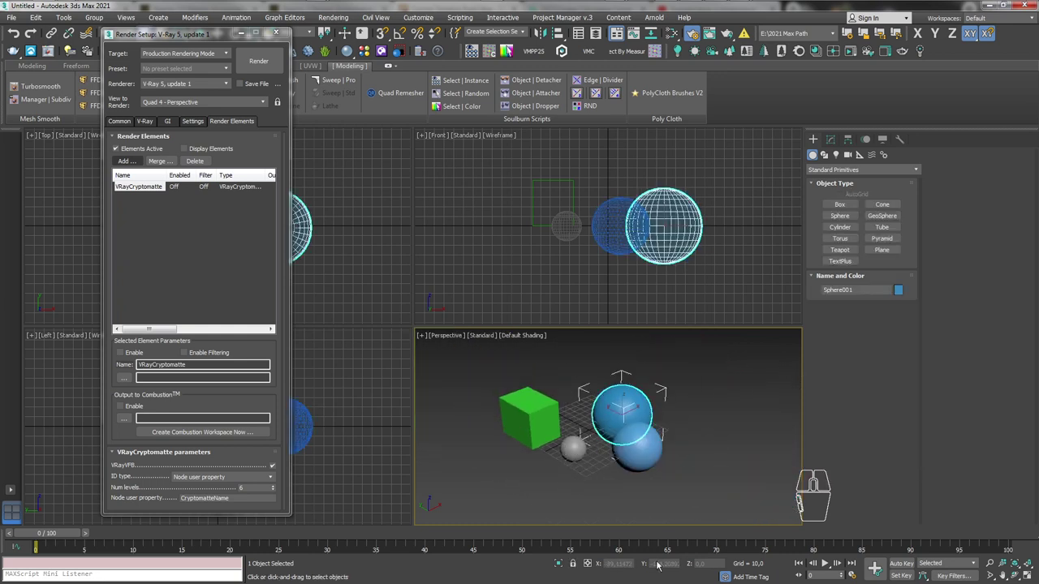
Select the two spheres and the geosphere together, and set VRayCryptomatte's node user property to qwerty
left_click(637, 451, "ctrl")
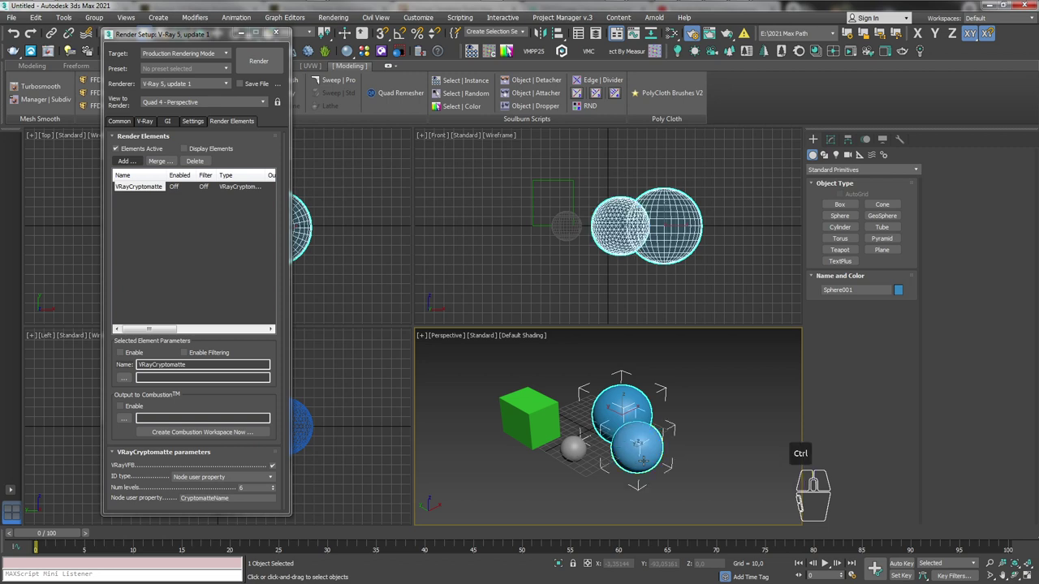
left_click(573, 448, "ctrl")
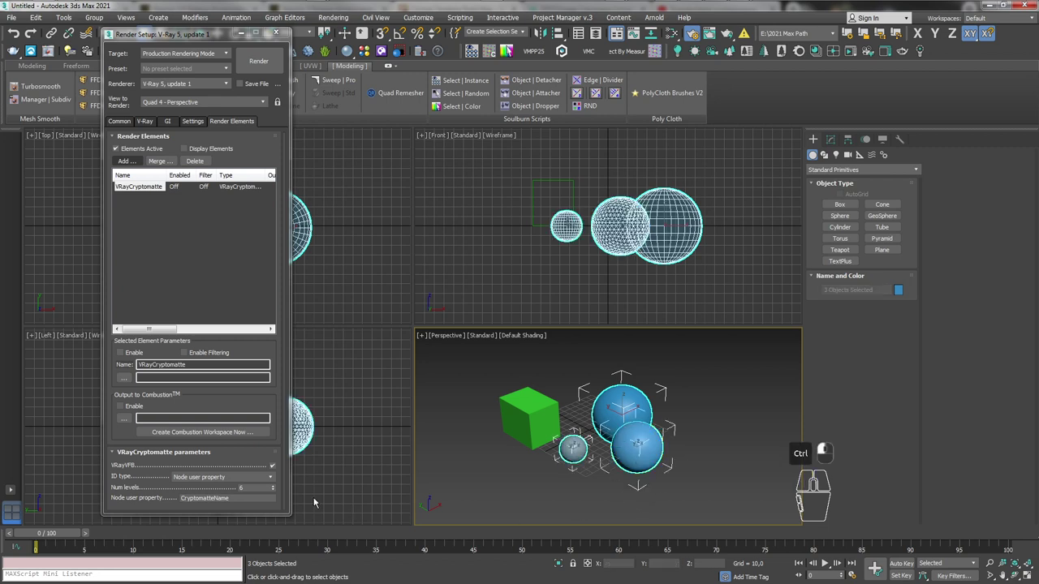
left_click(137, 481)
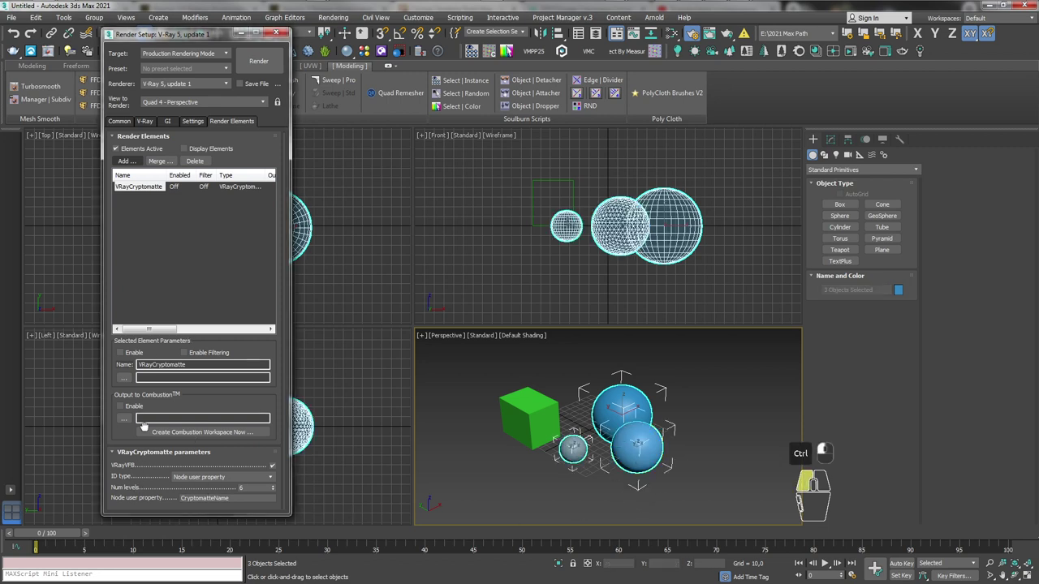
double_click(185, 498)
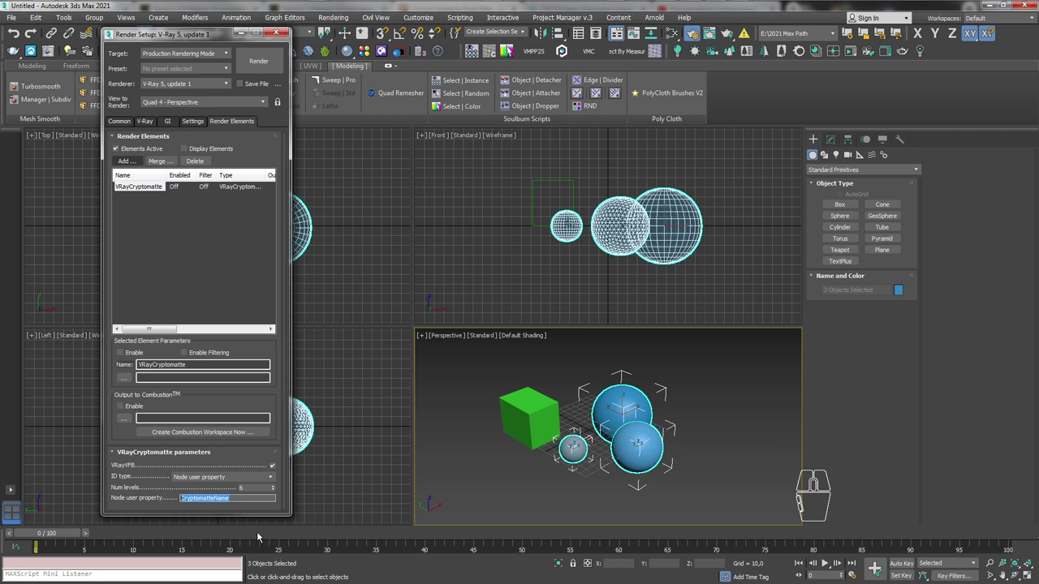
type("qwerty")
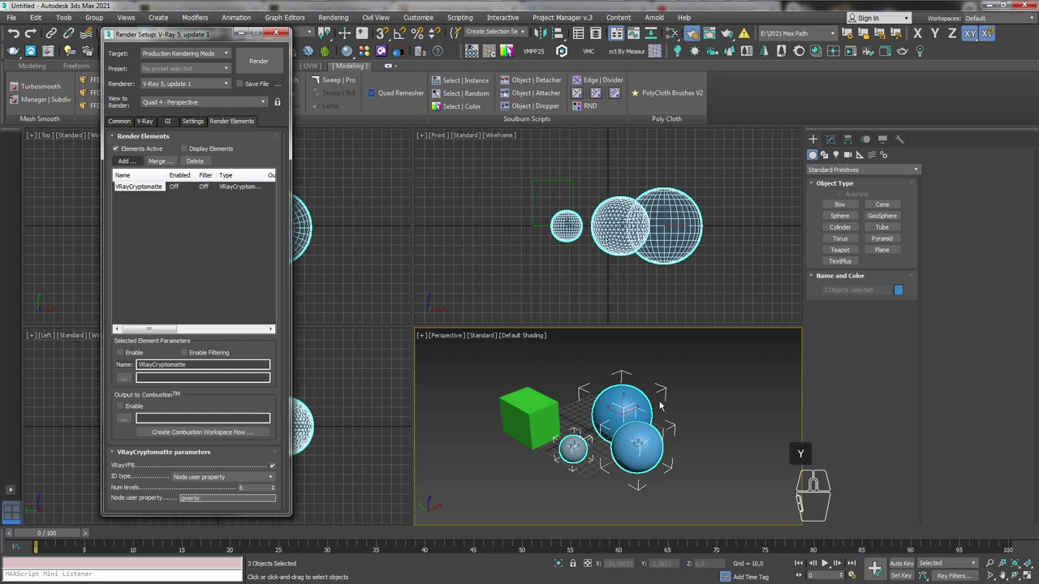
Add the user-defined property qwerty=1 to the three selected objects in their Object Properties, and deselect them
right_click(614, 382)
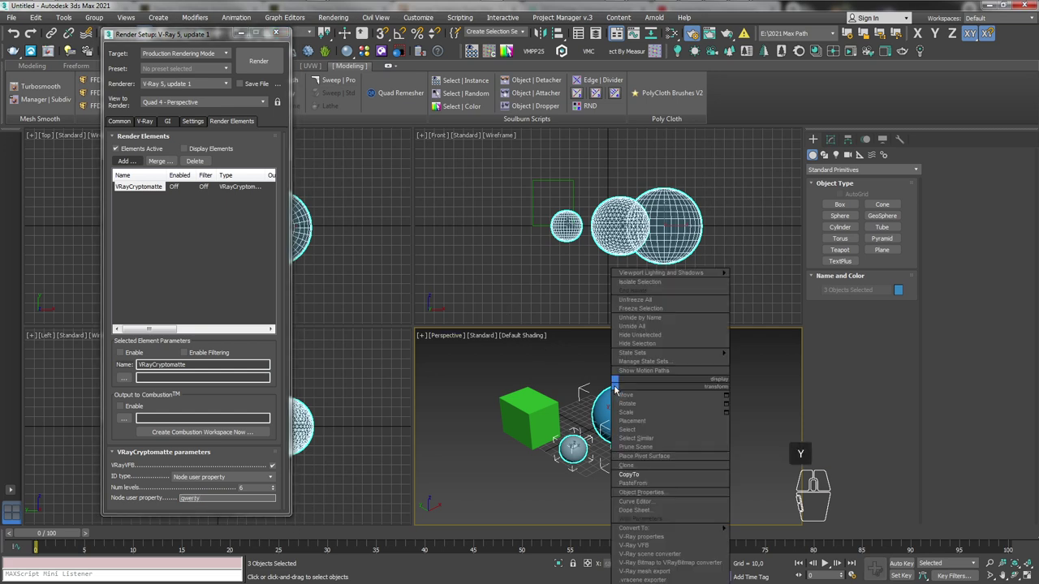
left_click(651, 492)
left_click(497, 142)
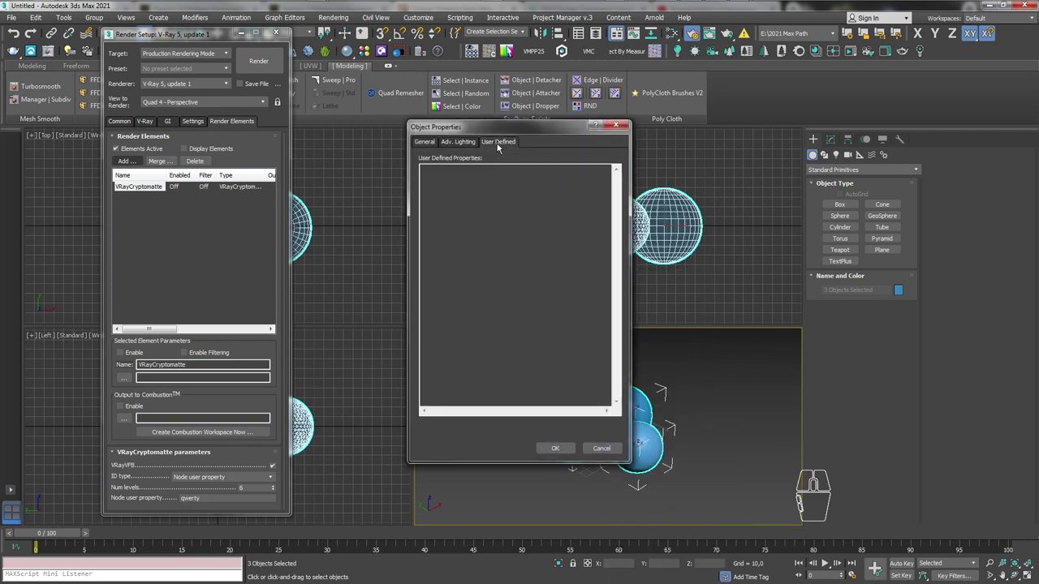
left_click_drag(553, 128, 586, 126)
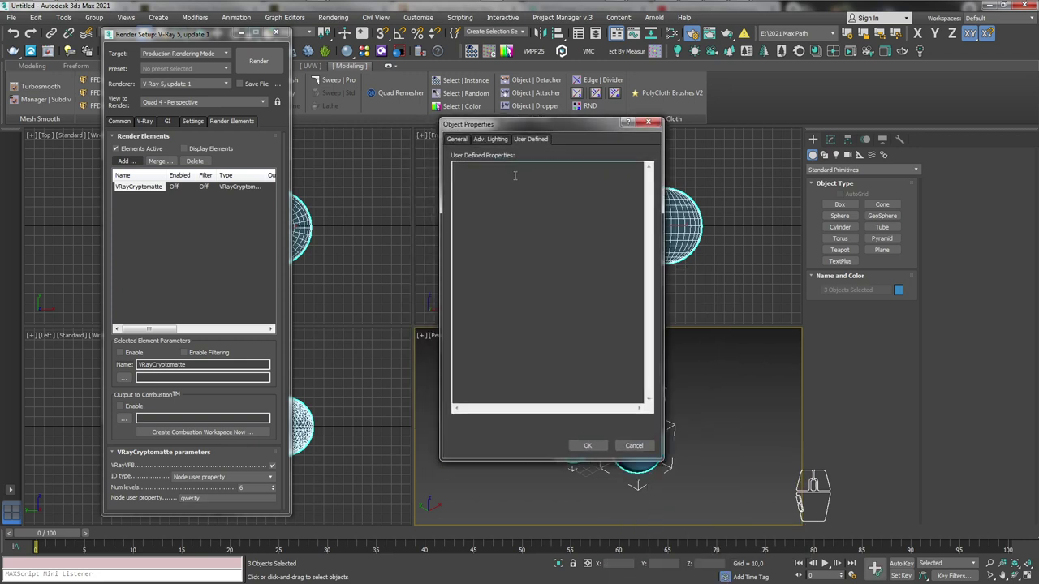
type("qwer")
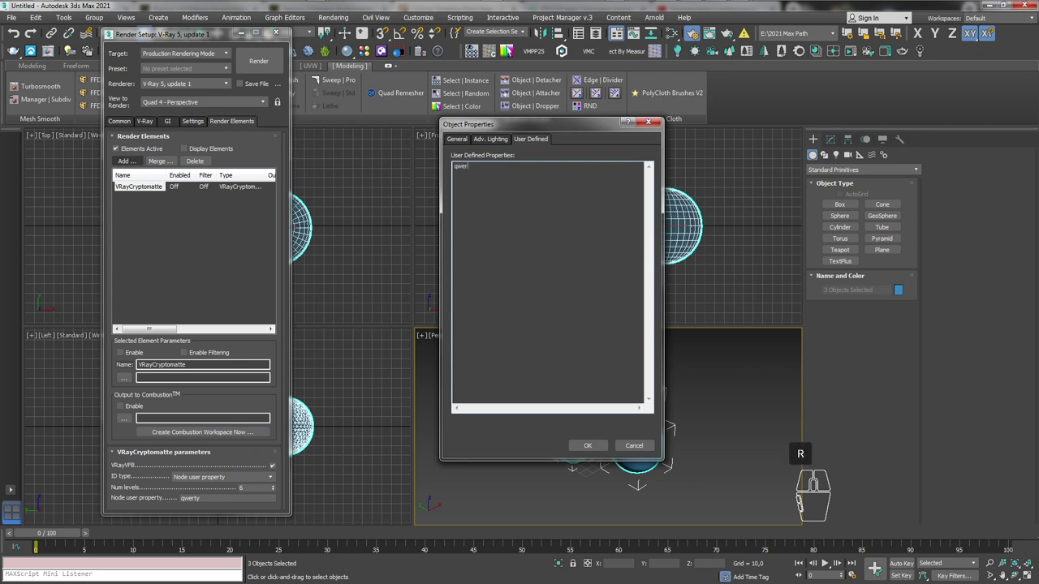
type("ty=1")
left_click(586, 447)
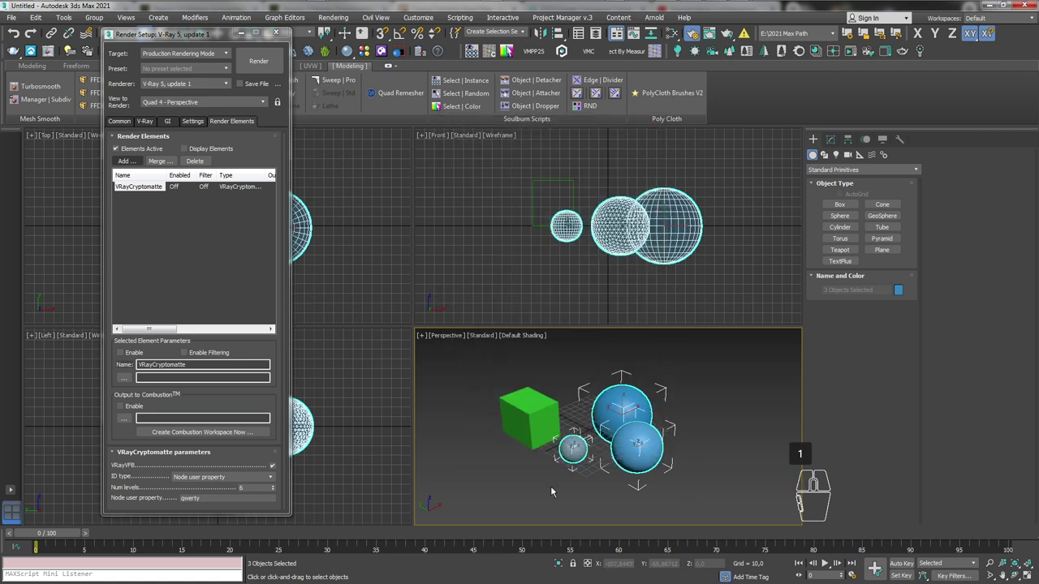
left_click(696, 472)
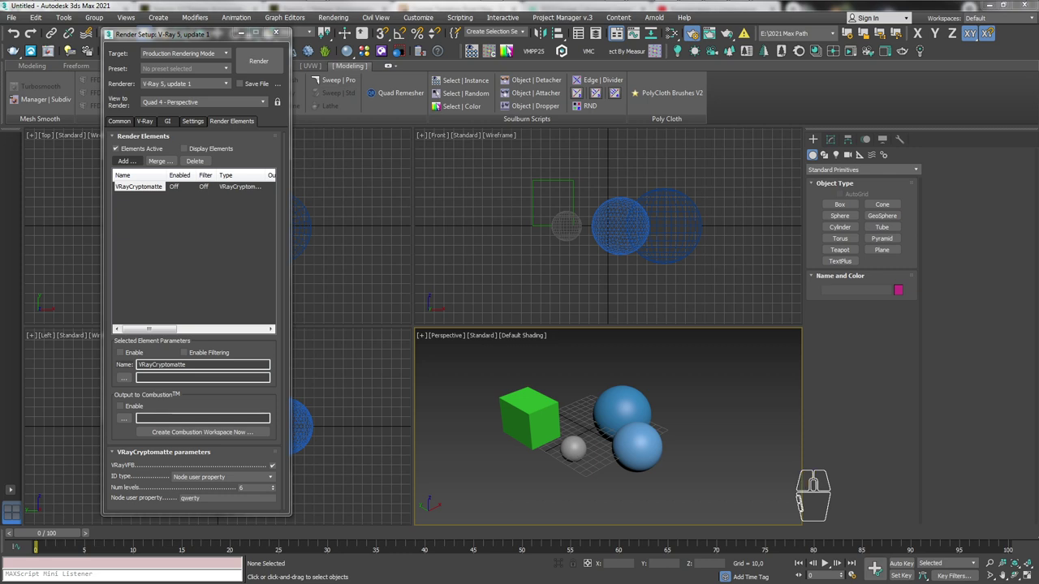
Examine the Cryptomatte support card on the Corona Tentative Road Map board in Chrome, and return to 3ds Max
mouse_move(615, 8)
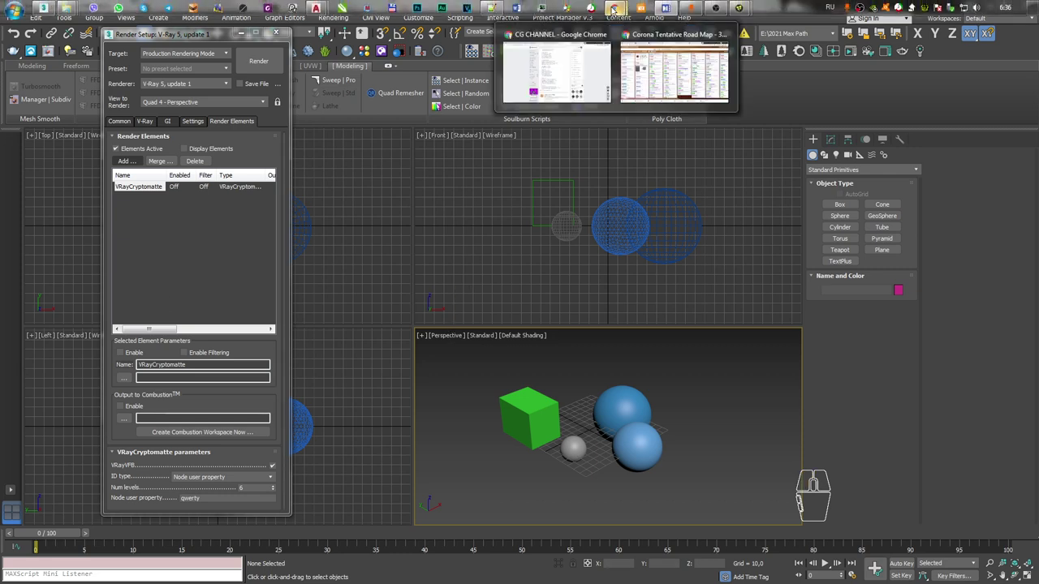
left_click(675, 72)
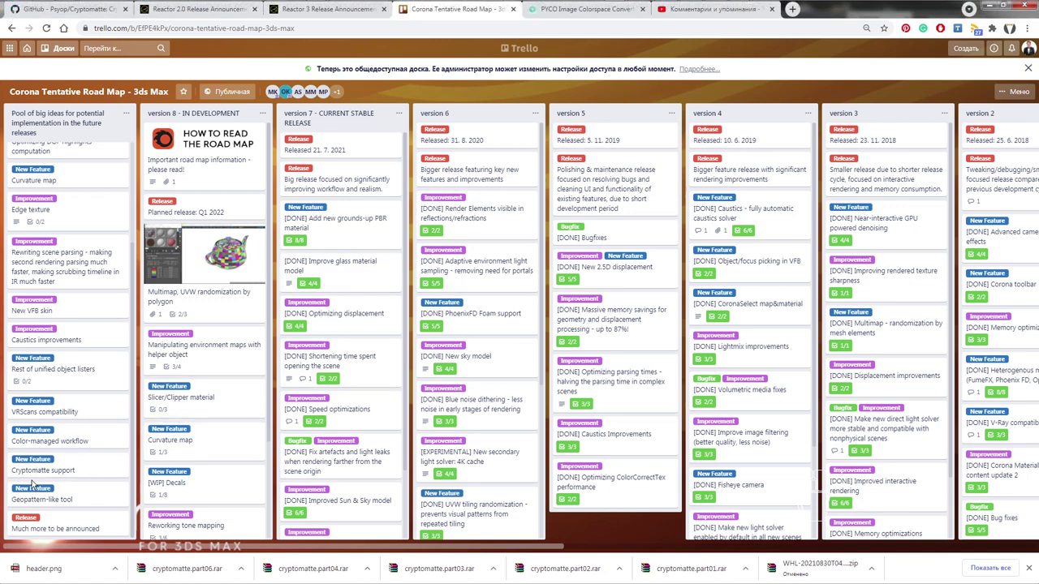
left_click(82, 471)
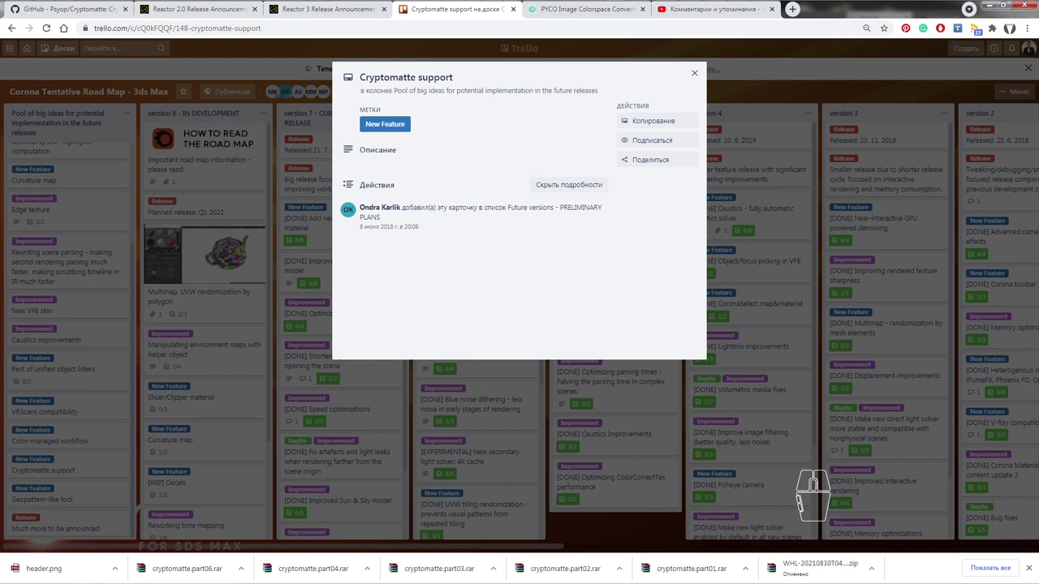
mouse_move(43, 8)
left_click(74, 76)
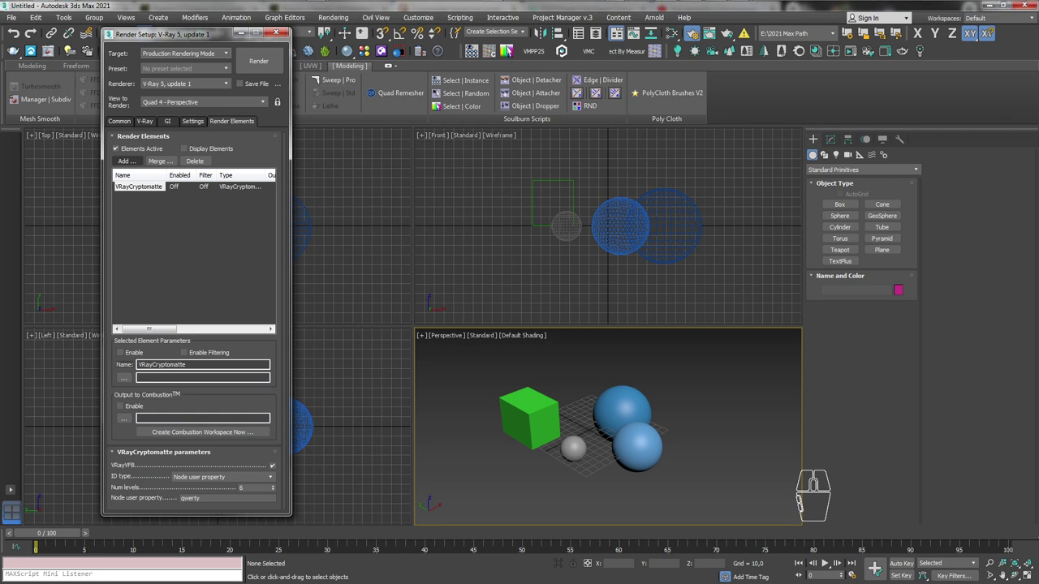
Try enabling separate render channels in V-Ray's frame buffer settings
left_click(151, 121)
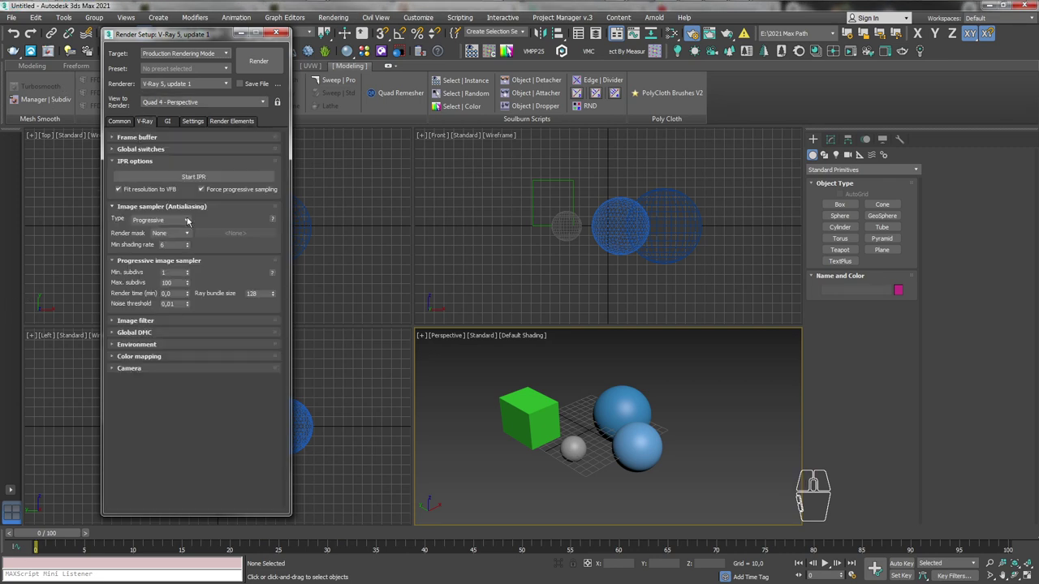
left_click(151, 137)
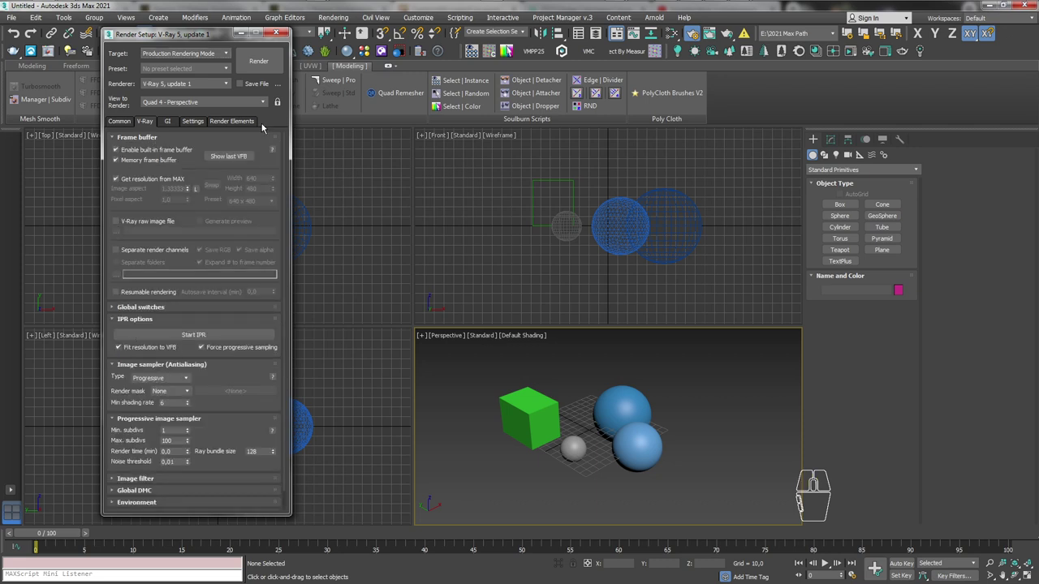
left_click_drag(213, 36, 357, 40)
left_click(260, 255)
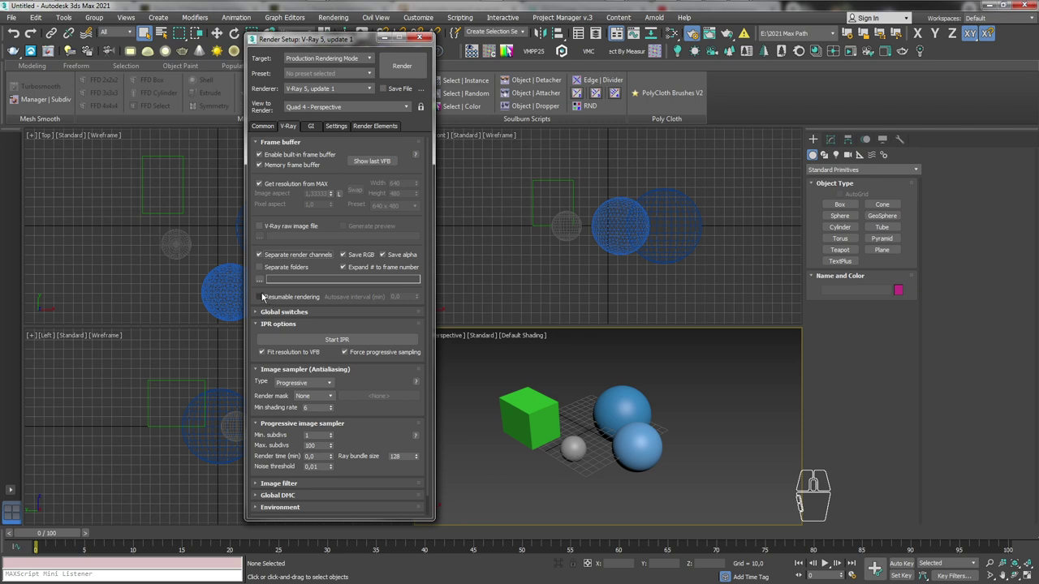
left_click(258, 257)
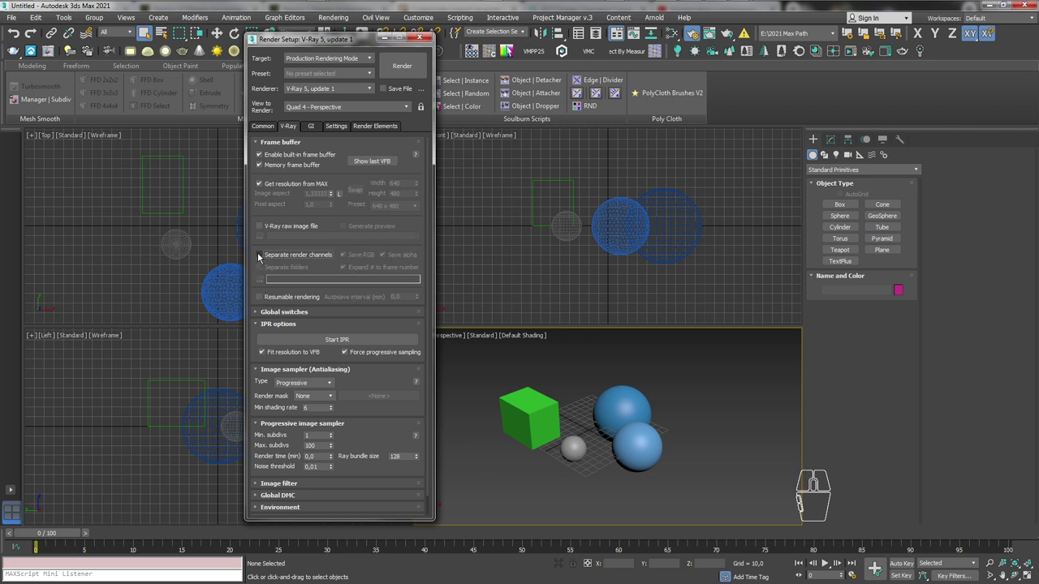
Enable the V-Ray raw image file, saved as ewqrewqr.vrimg in Documents with EXR/VRST 32-bit output, and change the image sampler type
left_click(259, 227)
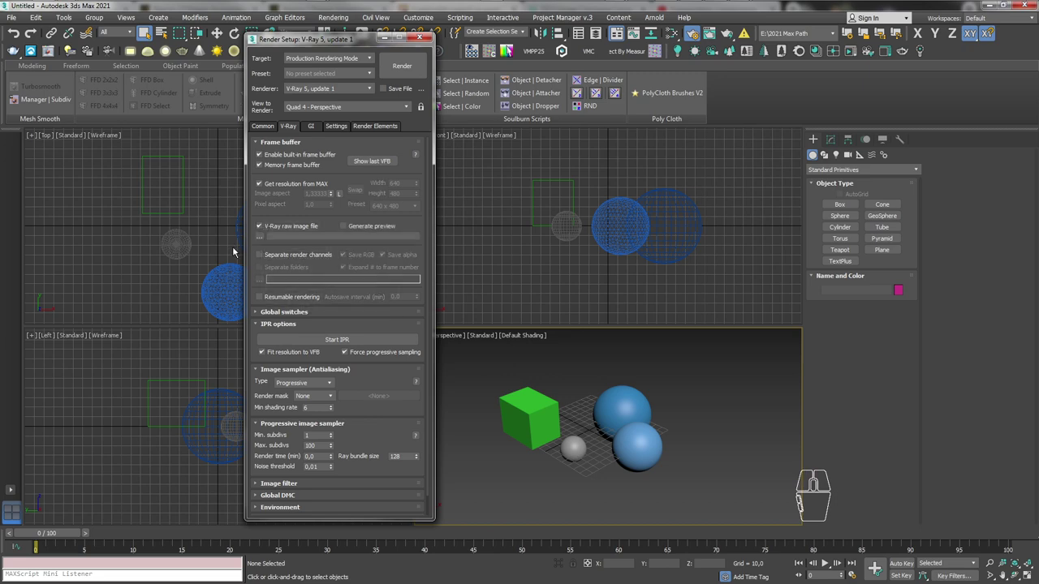
left_click(260, 238)
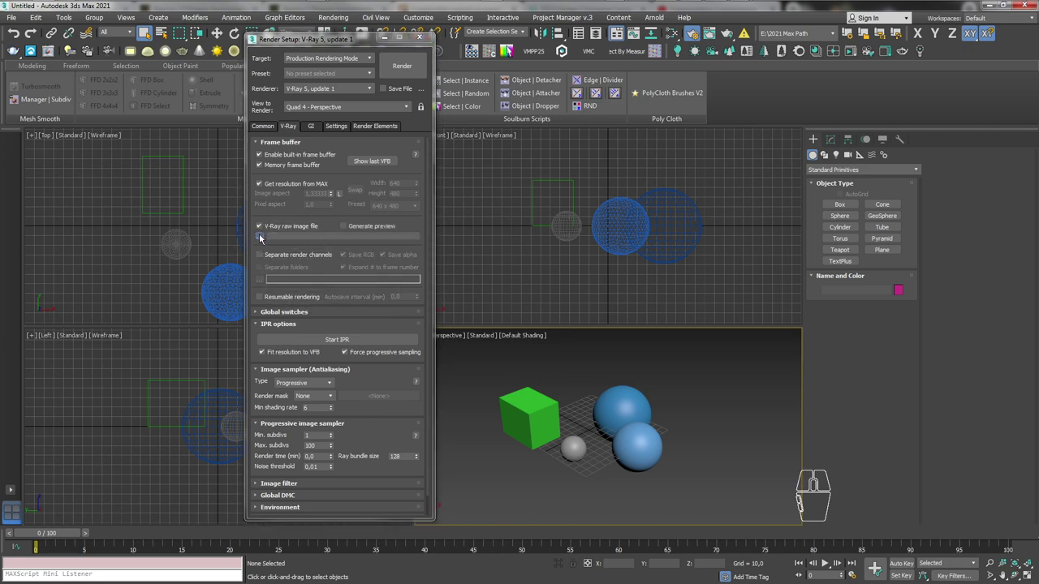
type("ewqrewqr")
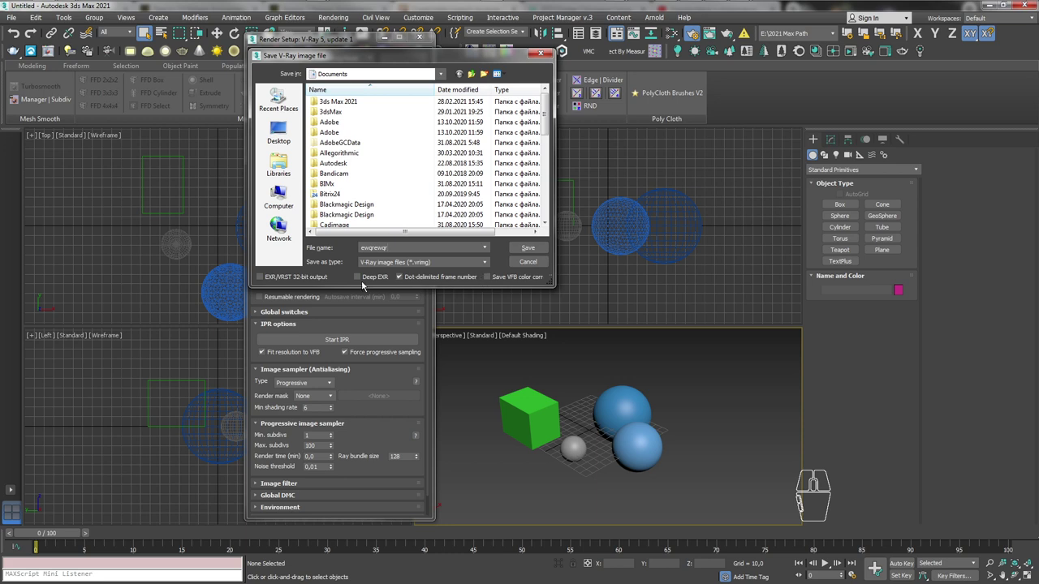
left_click(265, 280)
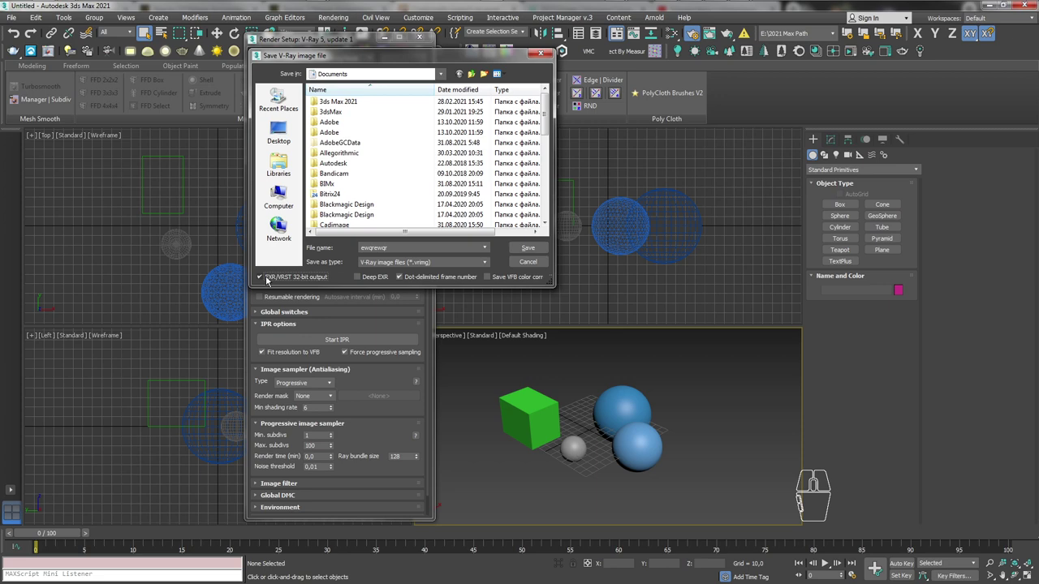
left_click(528, 248)
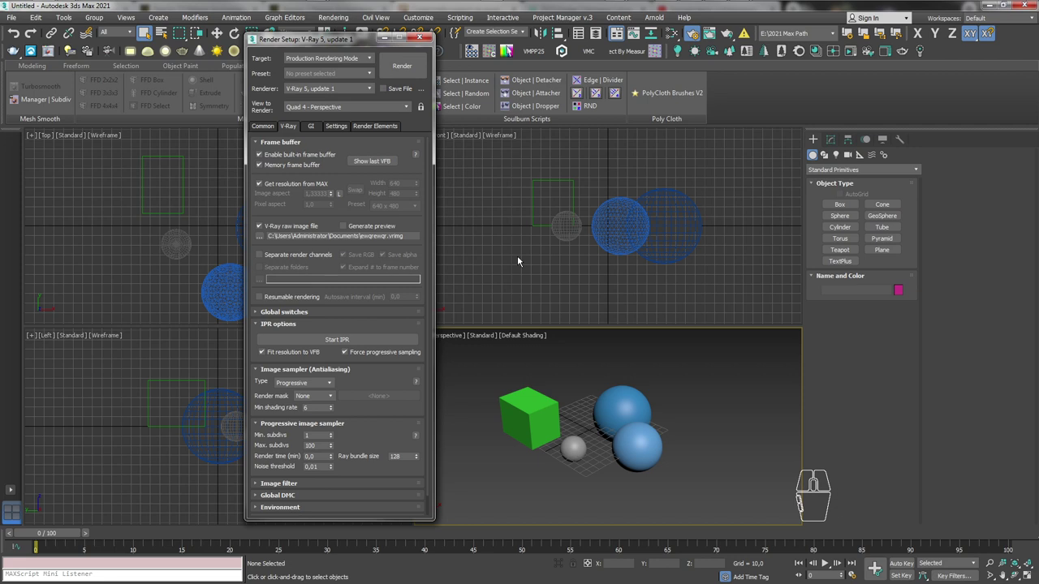
left_click(328, 383)
left_click(321, 393)
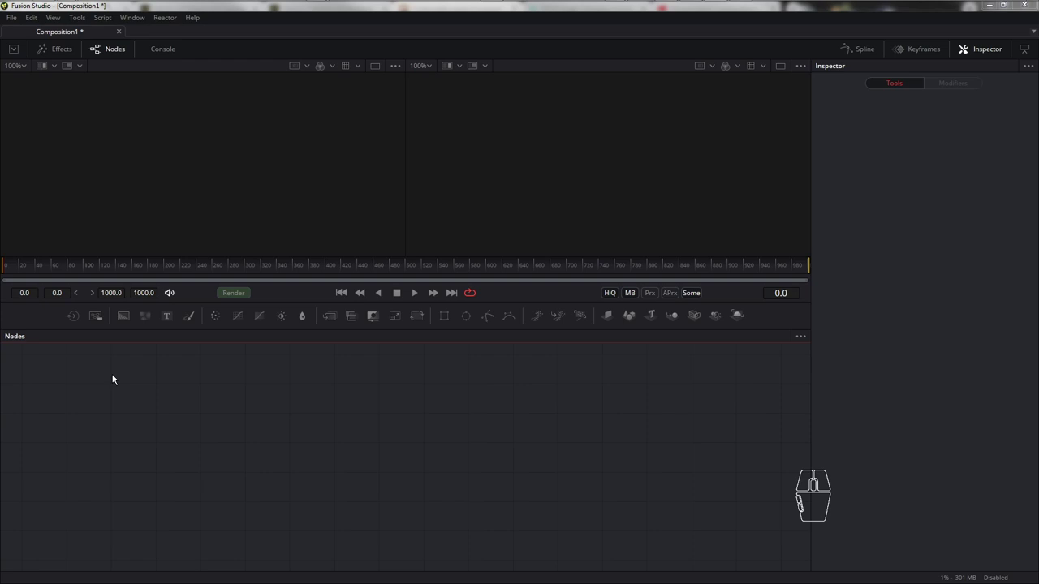
In Fusion Studio, add a Loader node and load the Lobby-001_.####.exr sequence from the EXR folder
left_click_drag(71, 316, 165, 418)
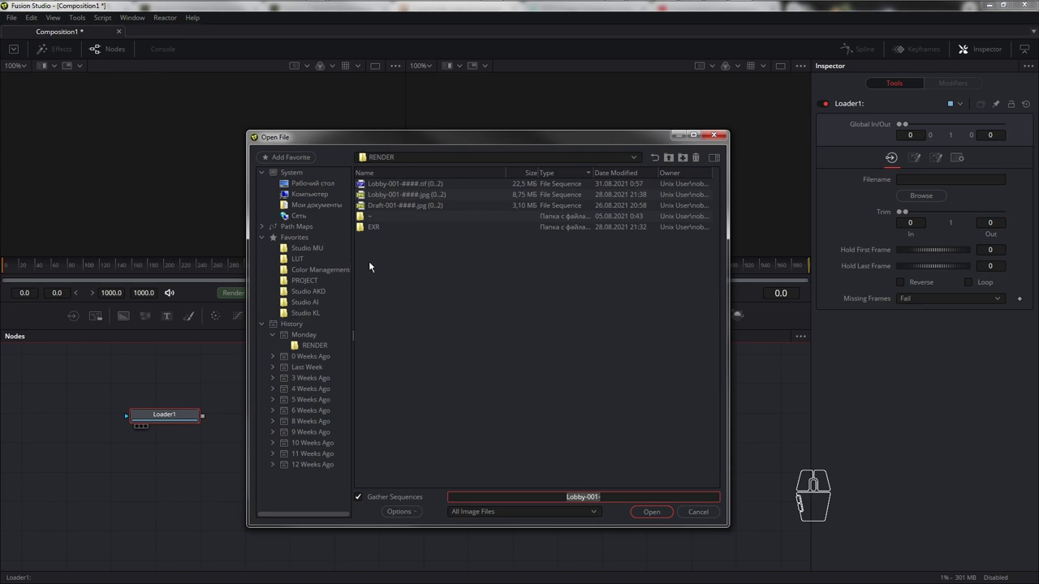
double_click(371, 228)
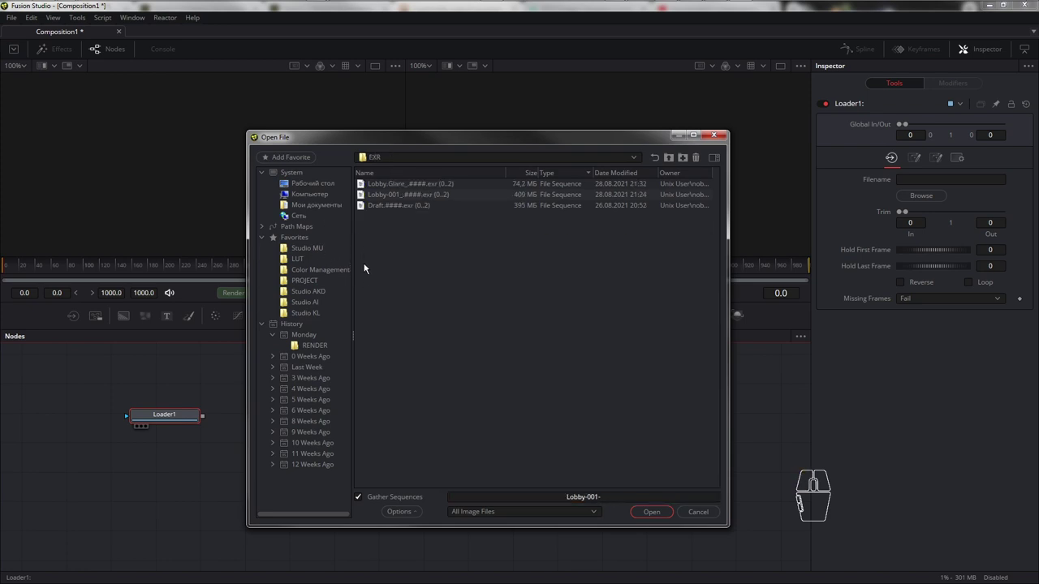
left_click(412, 196)
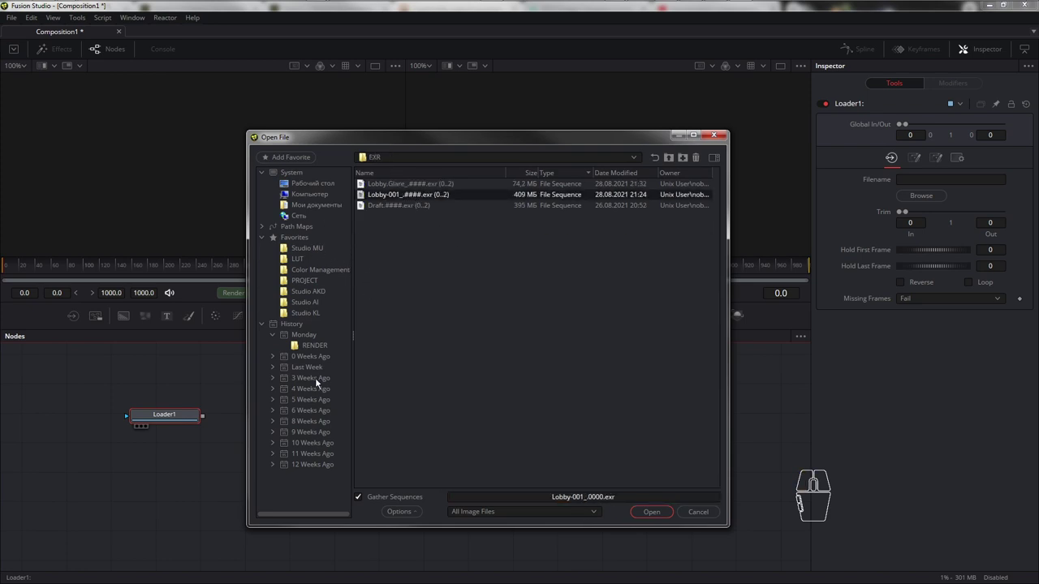
left_click(651, 511)
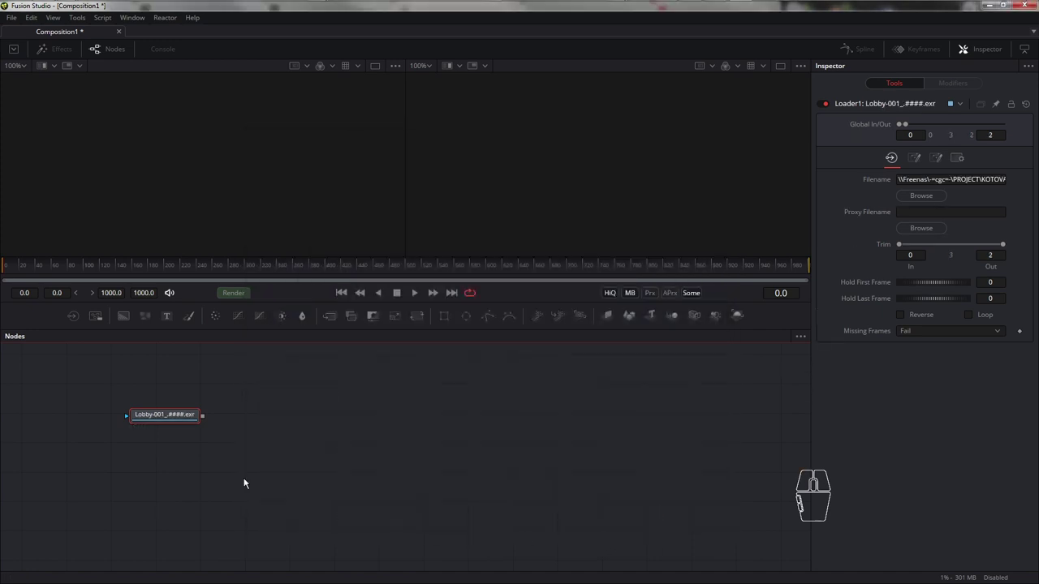
Switch to a single viewer, enlarge it, and display the Lobby-001 loader in it
left_click(172, 418)
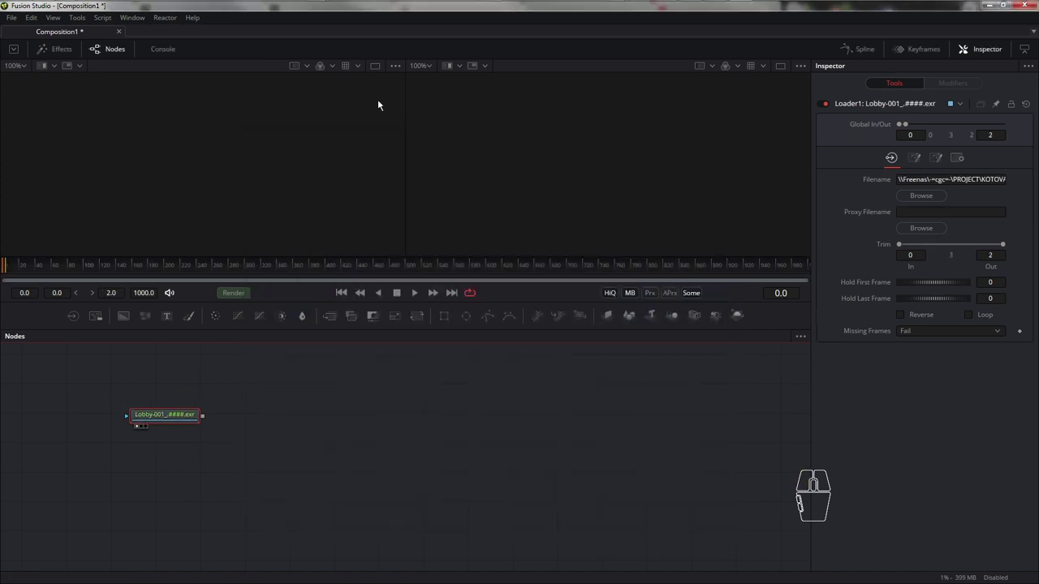
left_click(376, 65)
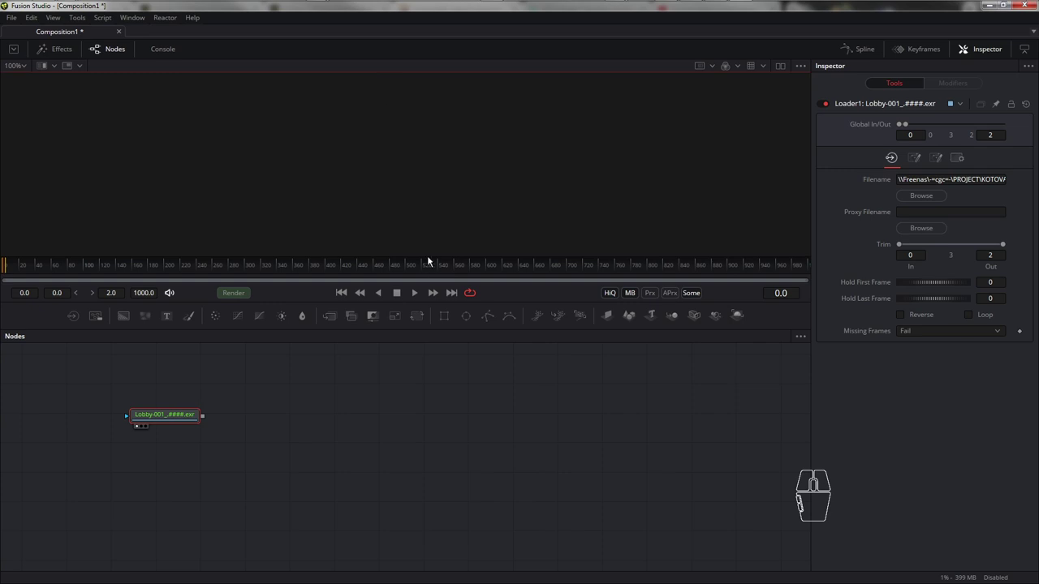
left_click_drag(428, 255, 422, 351)
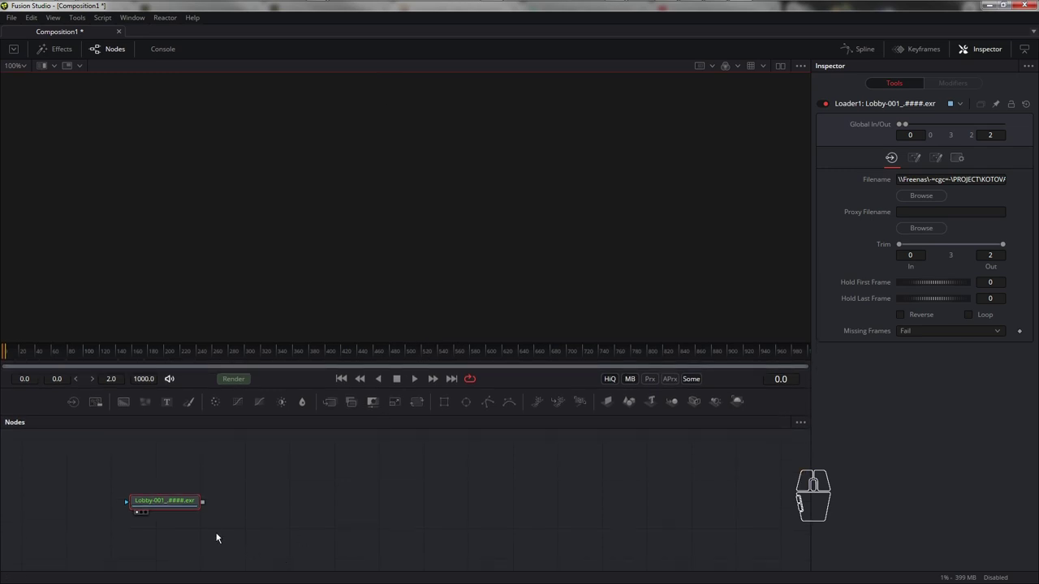
key("1")
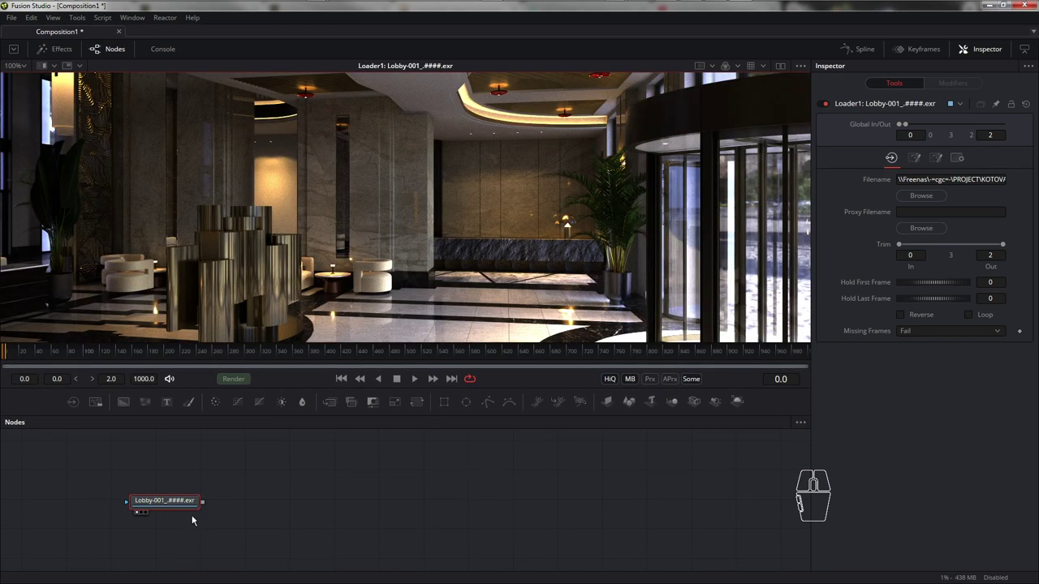
left_click_drag(182, 506, 162, 501)
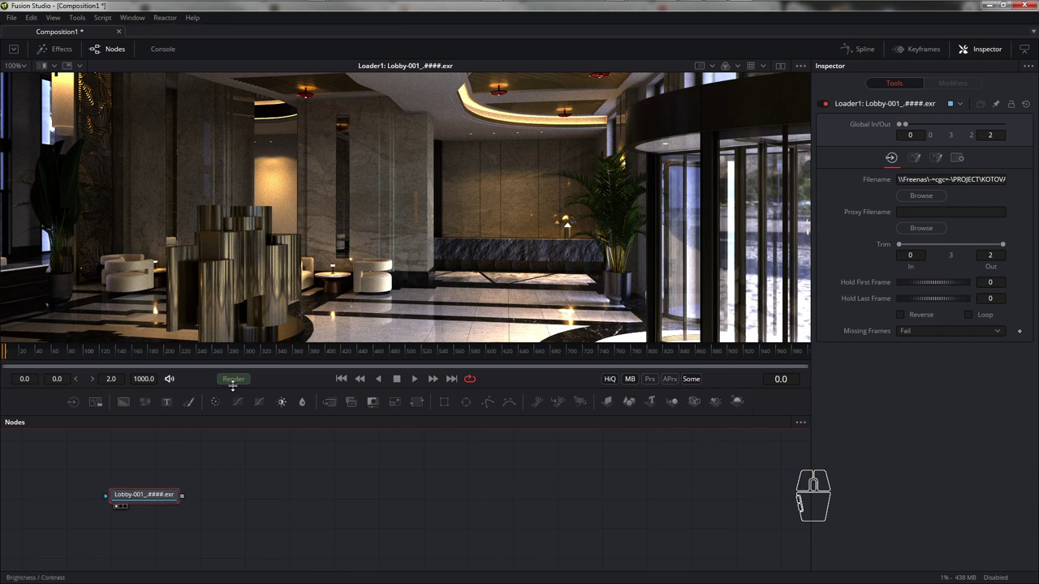
Show the loader's OpenEXR format settings and rename the node as Beauty
left_click(937, 158)
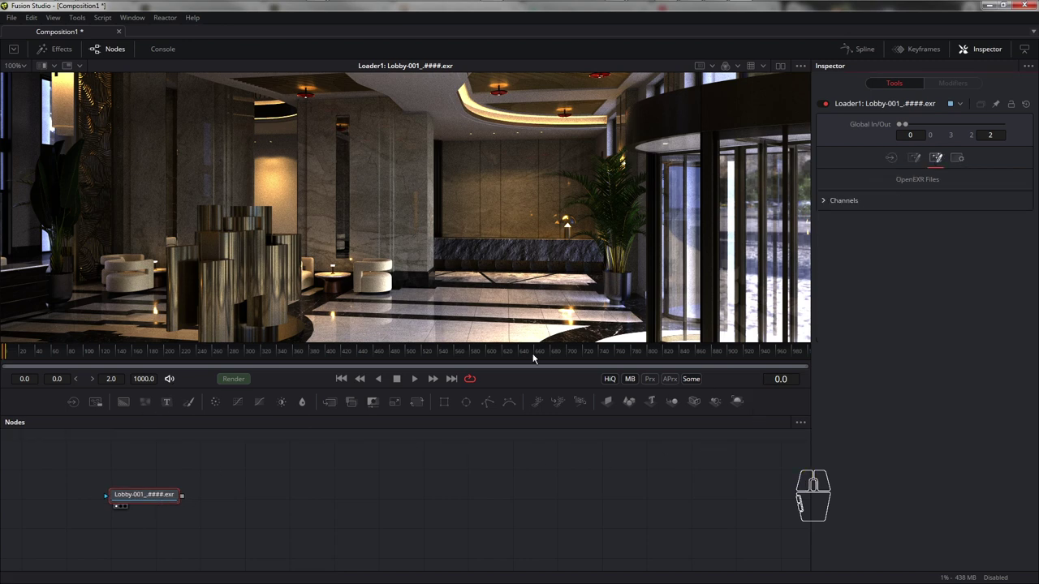
left_click_drag(155, 496, 142, 500)
right_click(142, 500)
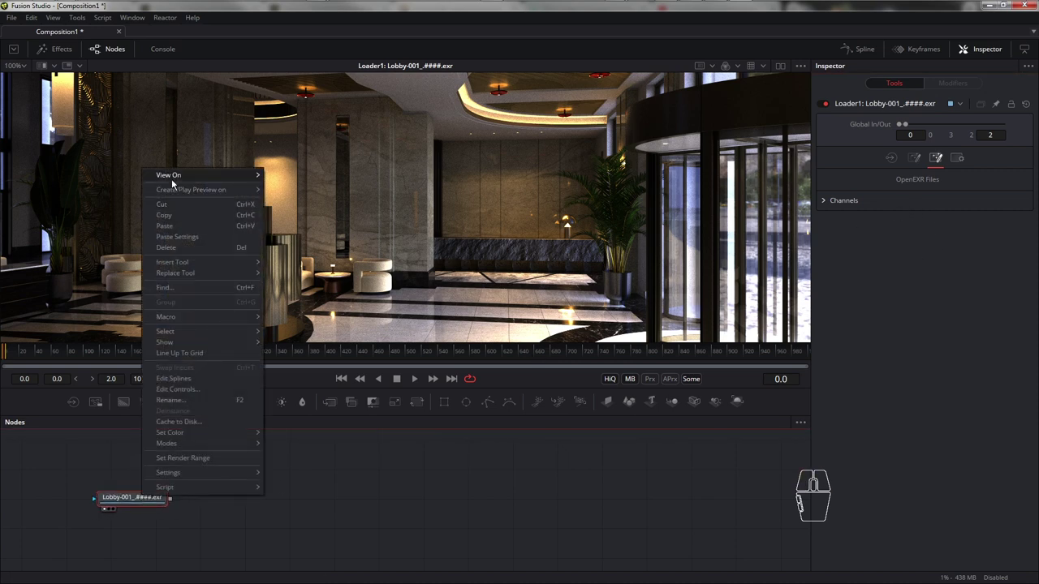
left_click(345, 500)
left_click(150, 500)
key("F2")
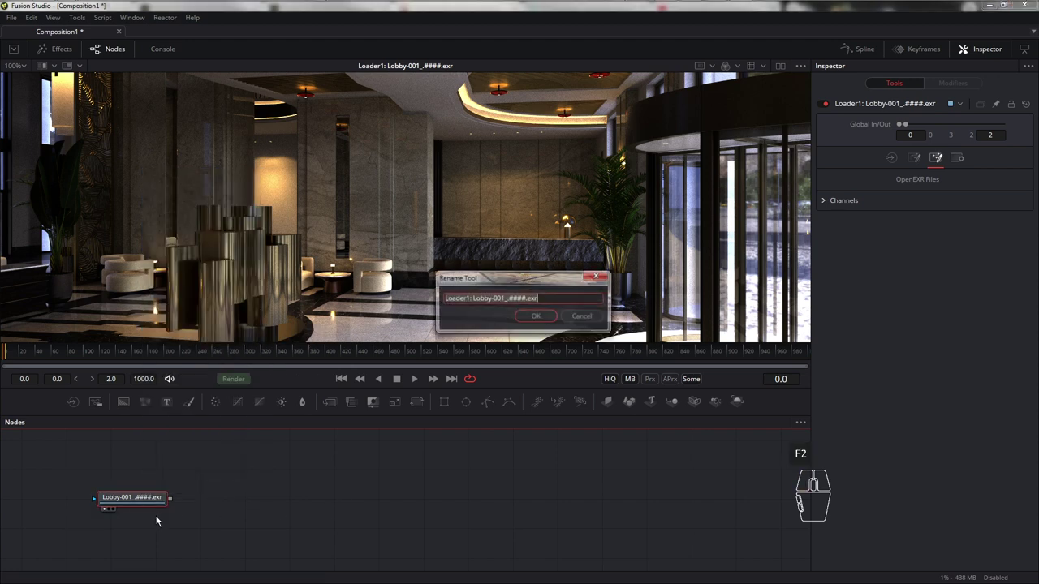
left_click(552, 299)
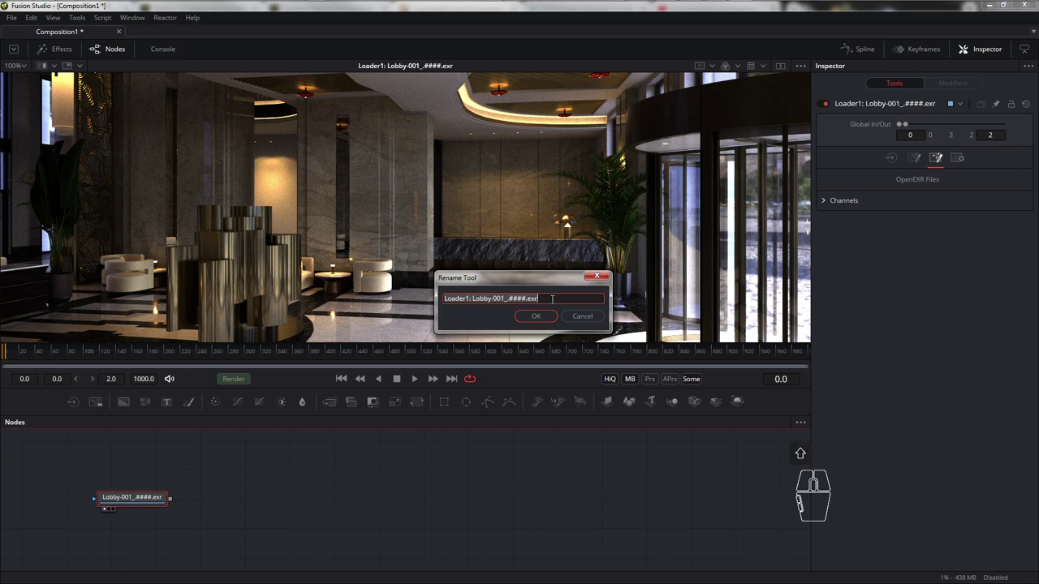
type("Bea")
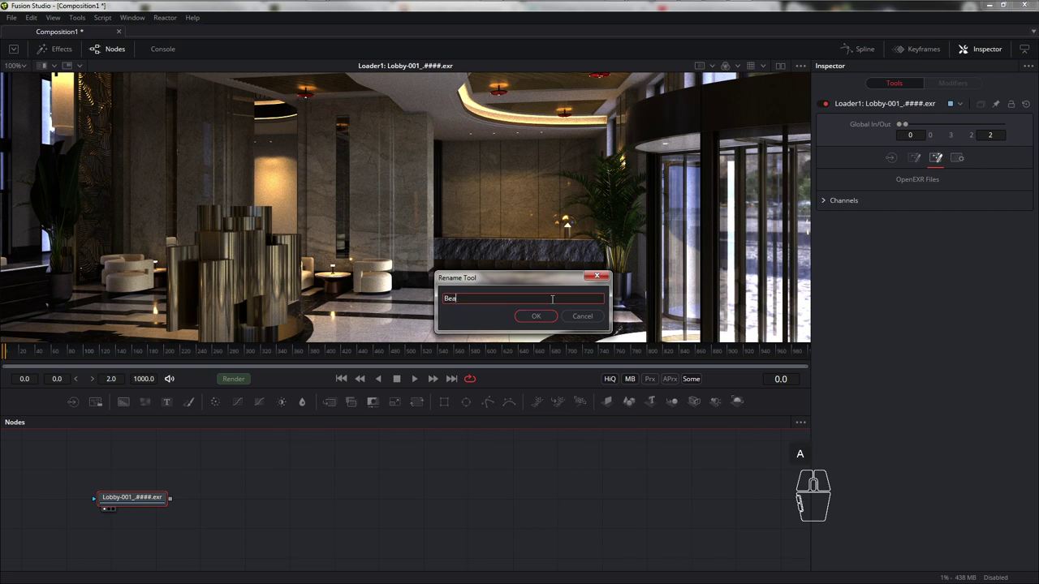
type("uty")
left_click(534, 316)
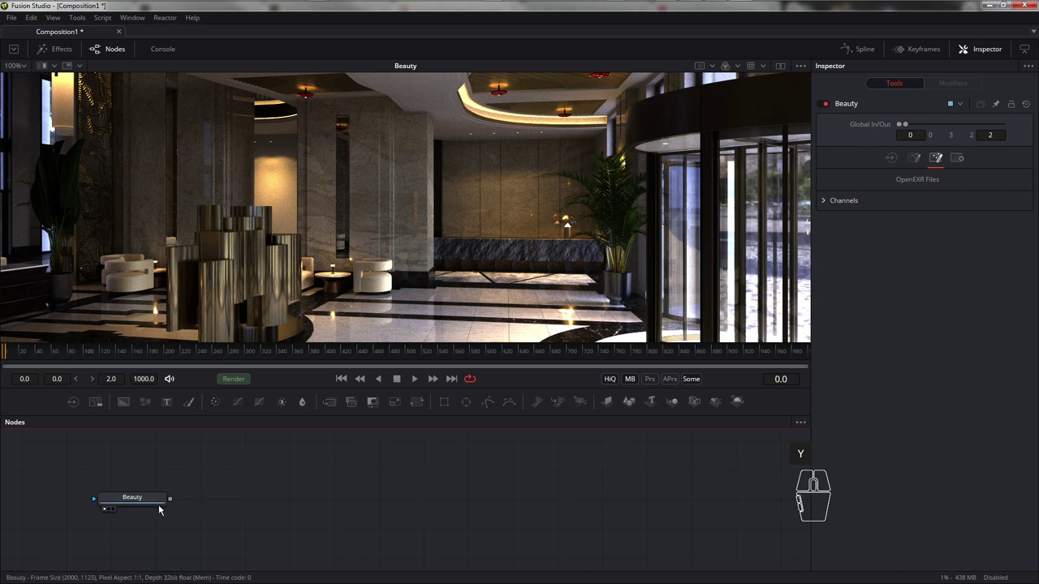
Duplicate the Beauty loader and place the copy above the original node
key("ctrl+c")
left_click(276, 484)
key("ctrl+v")
left_click_drag(277, 488, 148, 450)
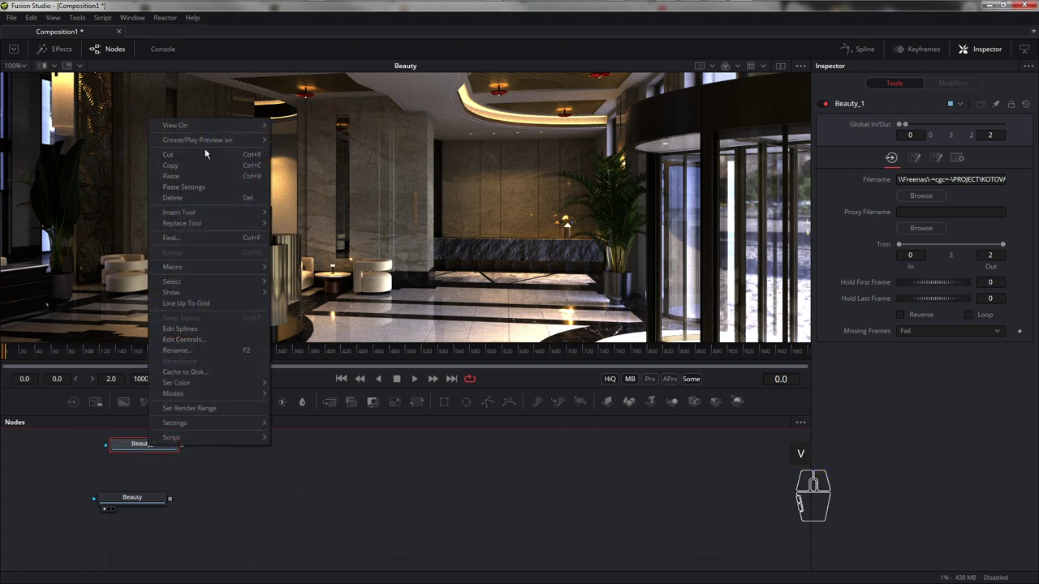
left_click(283, 530)
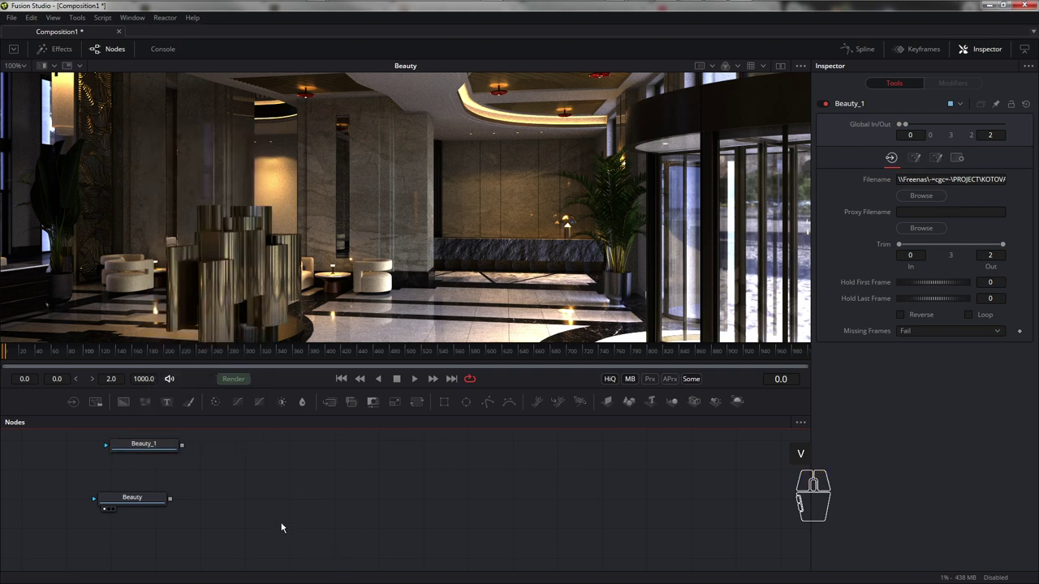
Rename the copied loader as Cryptomatte
left_click(144, 444)
key("F2")
type("Cryptomatte")
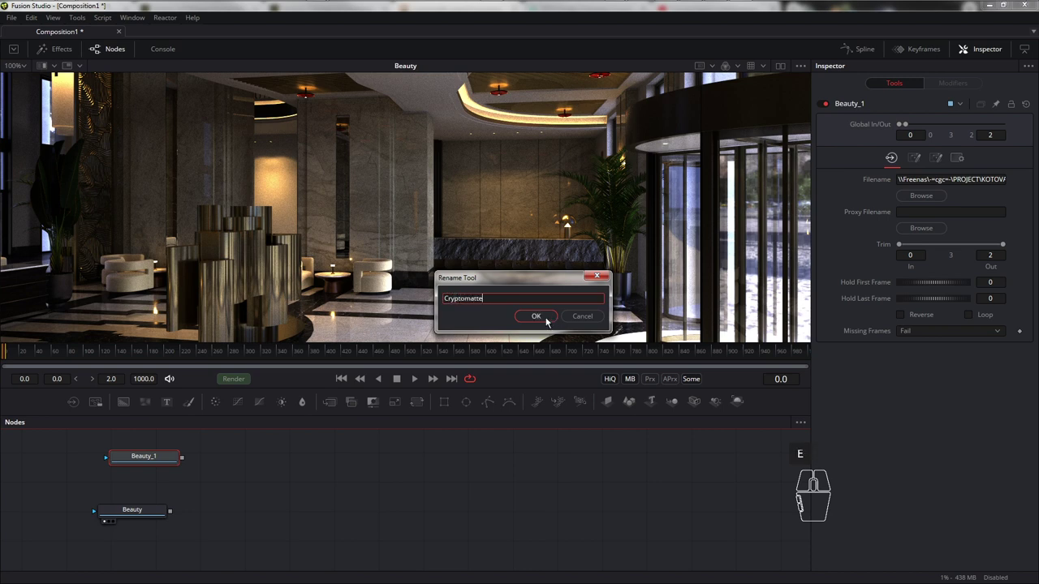
left_click(536, 317)
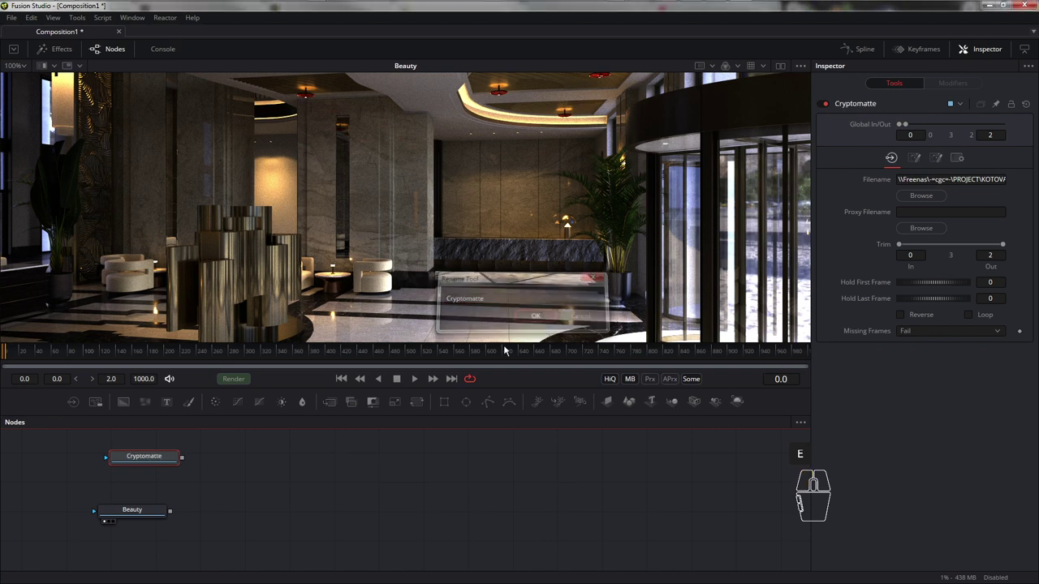
Align the Cryptomatte and Beauty nodes in a column near the node graph's left edge, and advance to frame 1
left_click_drag(143, 459, 126, 457)
right_click(211, 488)
left_click(403, 351)
left_click_drag(137, 520, 115, 520)
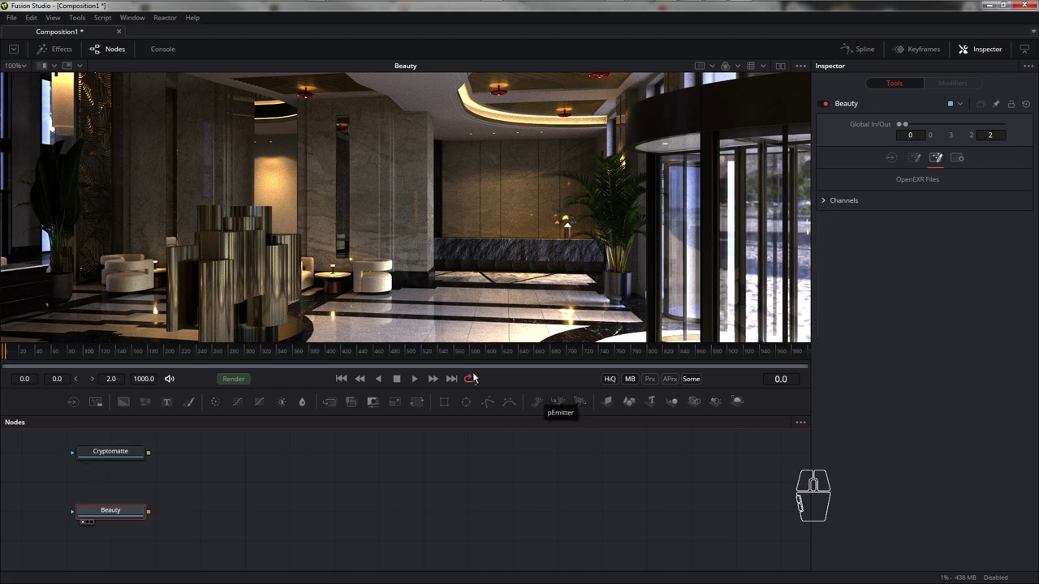
left_click(431, 383)
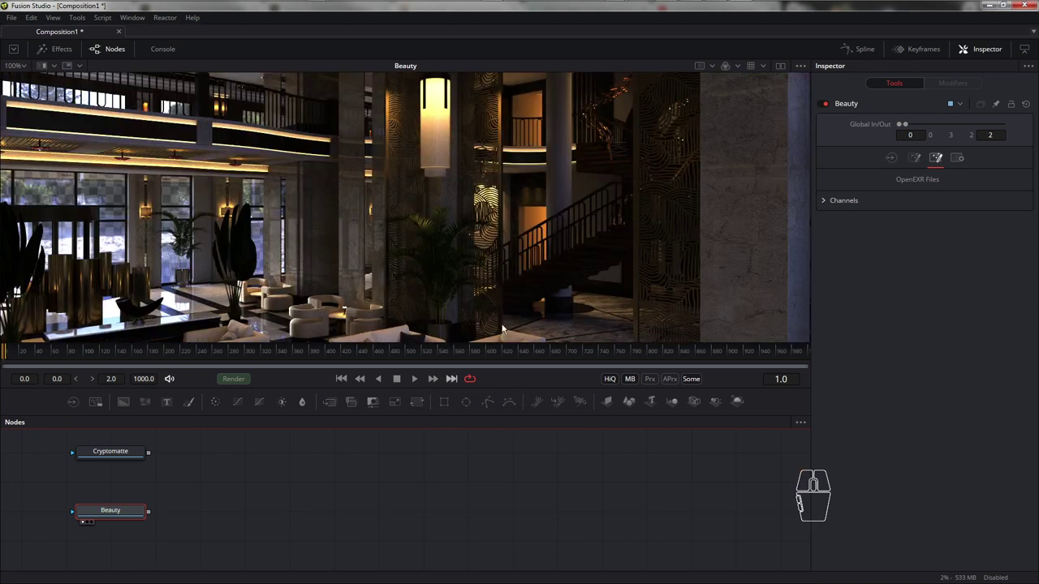
Assign VRayDenoiser.R, VRayDenoiser.G and VRayDenoiser.B to the Beauty loader's red, green and blue channels
left_click(825, 203)
left_click(996, 217)
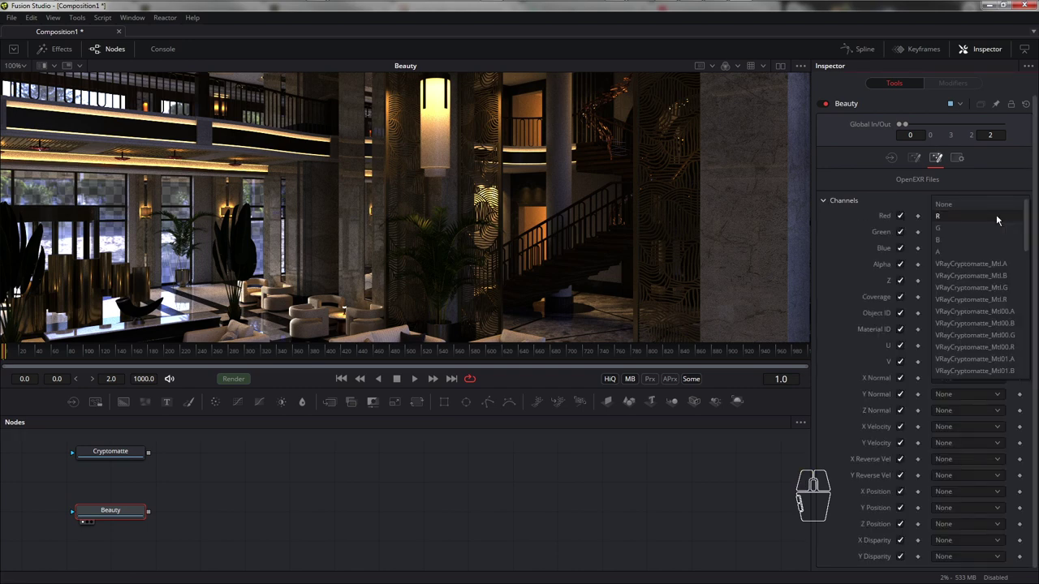
left_click_drag(1028, 232, 1028, 349)
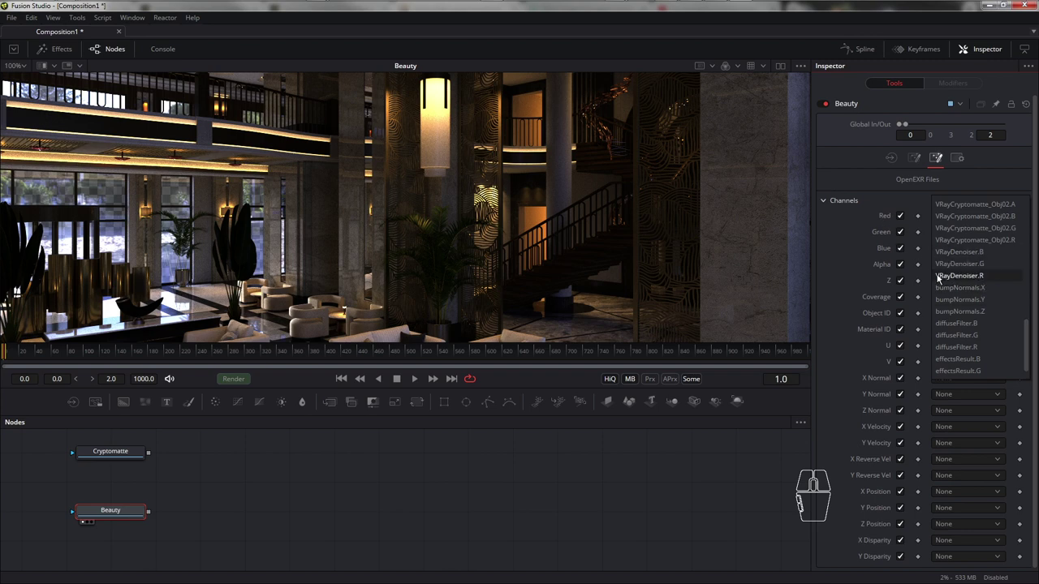
left_click(976, 279)
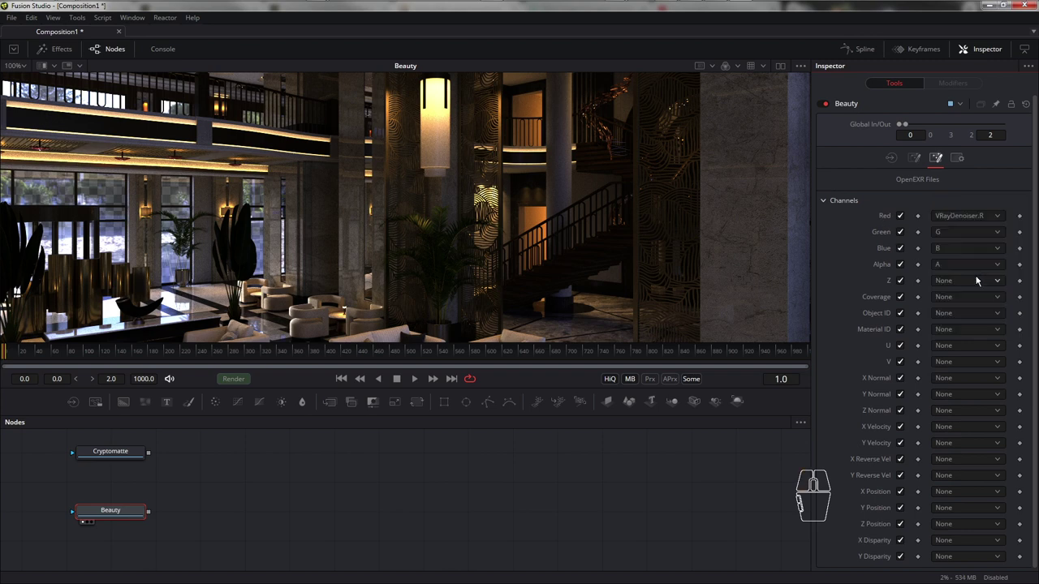
left_click(992, 235)
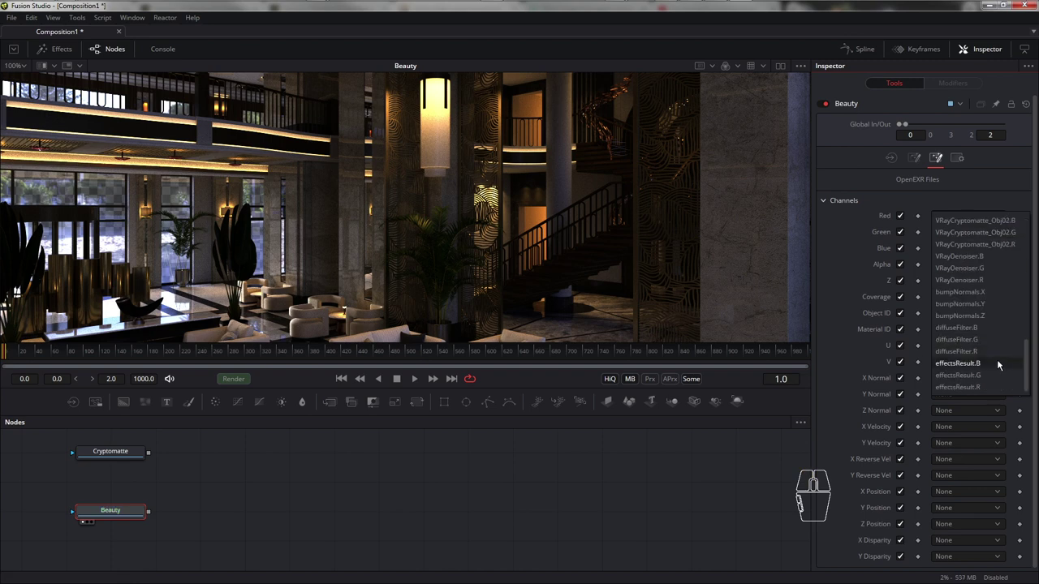
left_click(985, 267)
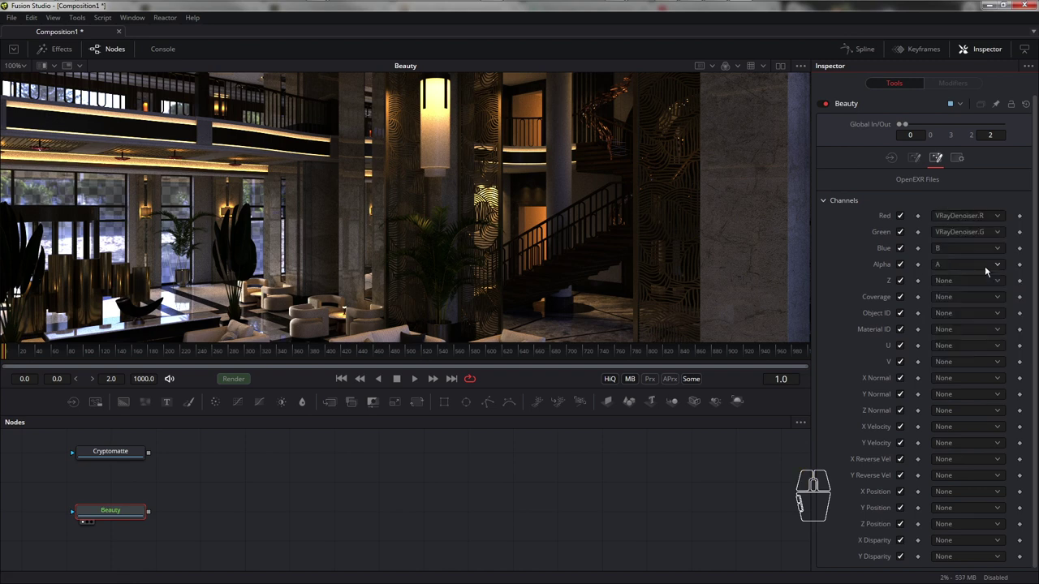
left_click(985, 266)
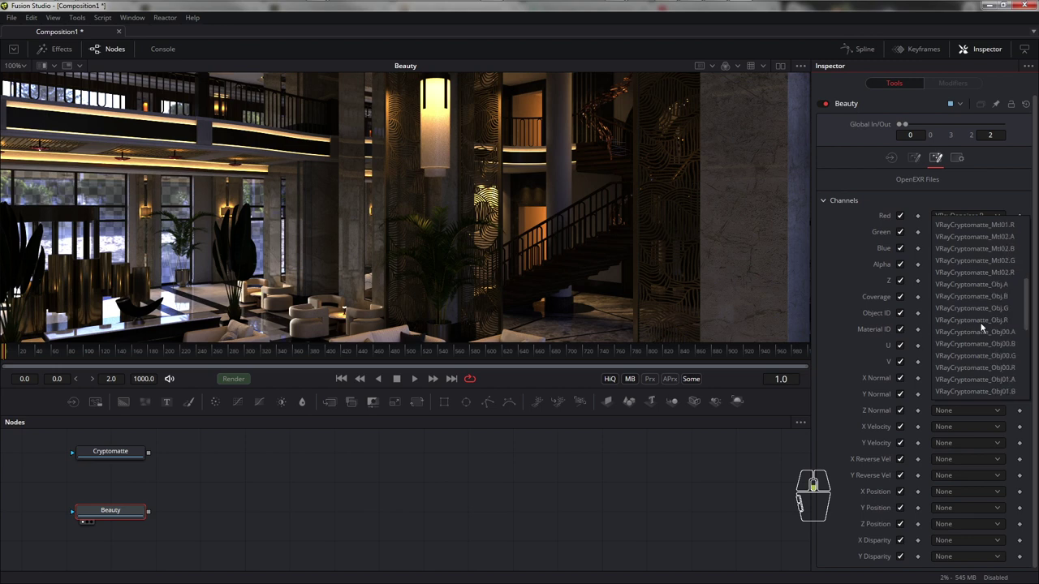
scroll(982, 329, "down", 3)
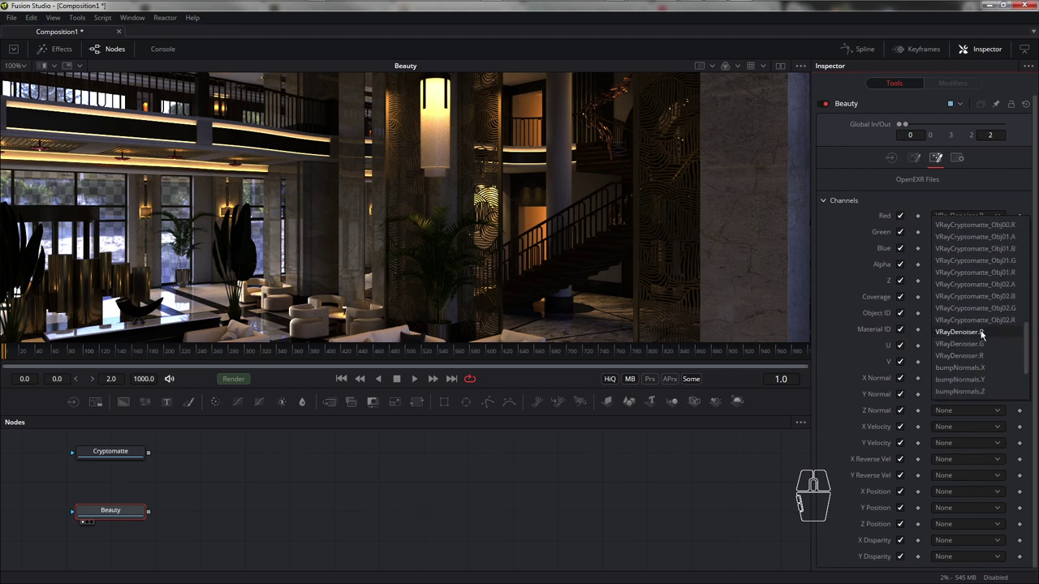
left_click(980, 333)
Toggle the viewer's Smooth Resize option while inspecting the denoised sofas up close
left_click_drag(143, 290, 355, 287)
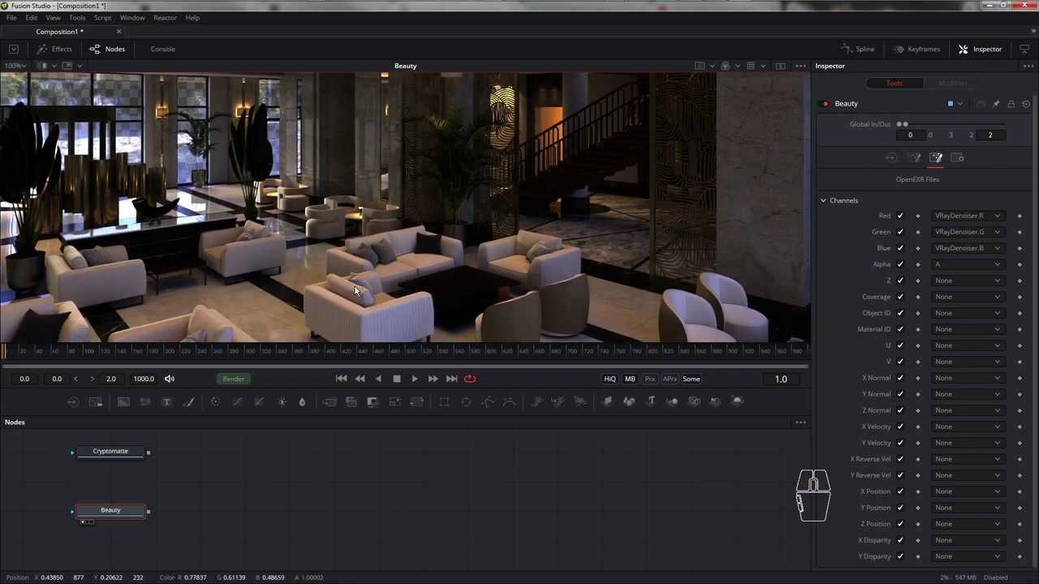
scroll(355, 286, "up", 3)
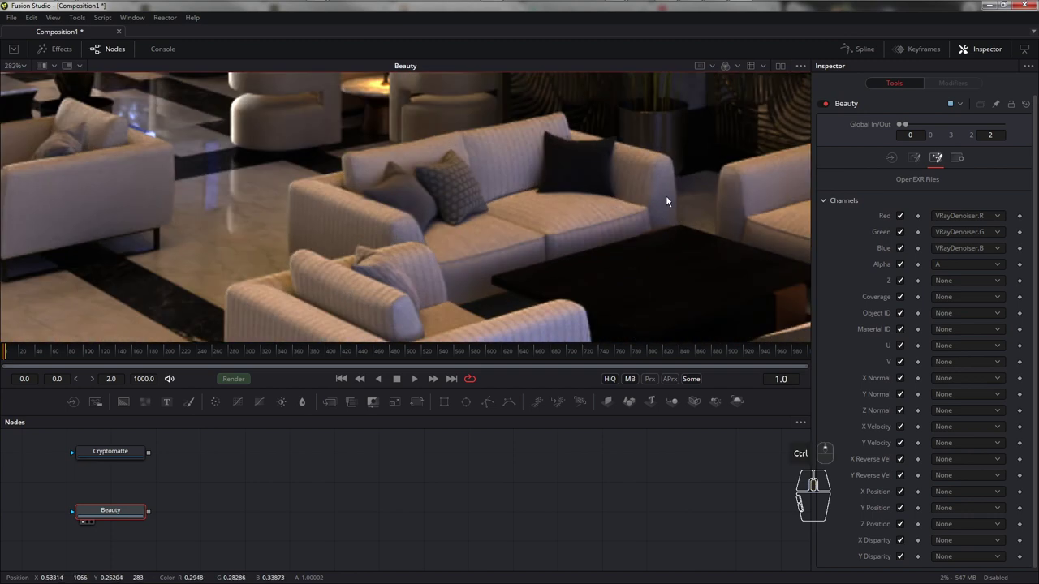
left_click(800, 65)
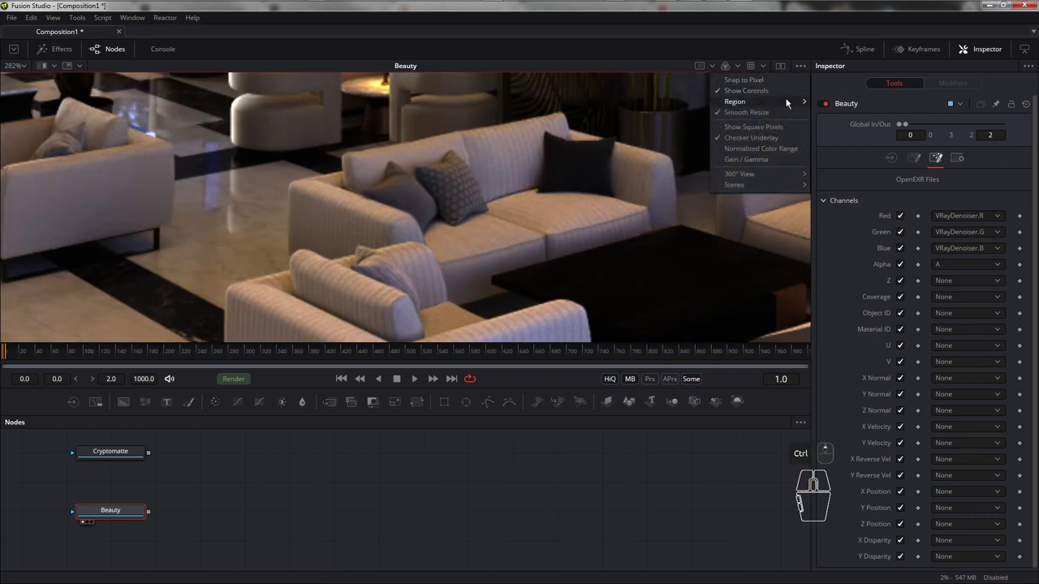
left_click(748, 113)
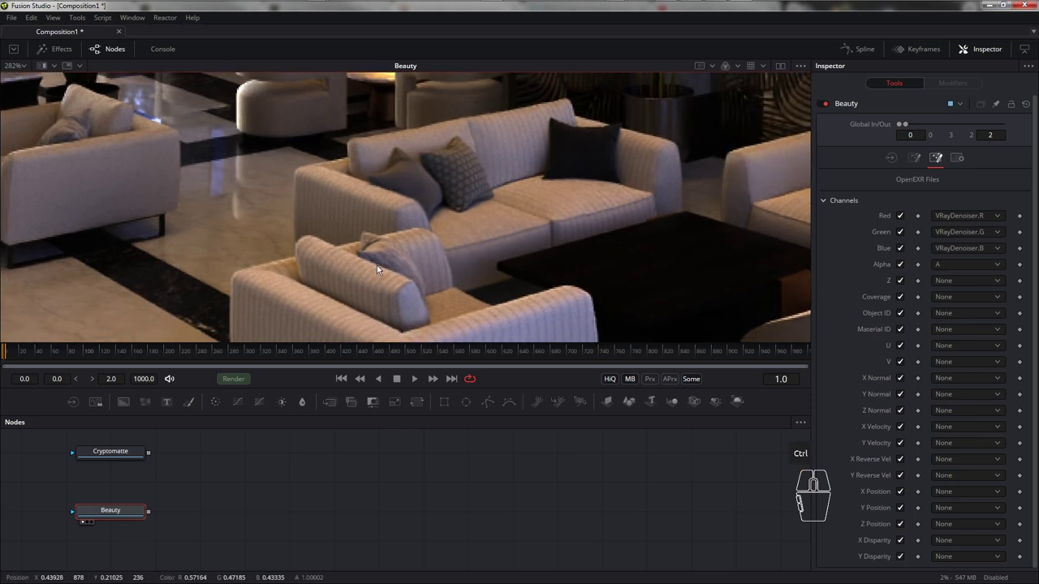
scroll(377, 266, "down", 4)
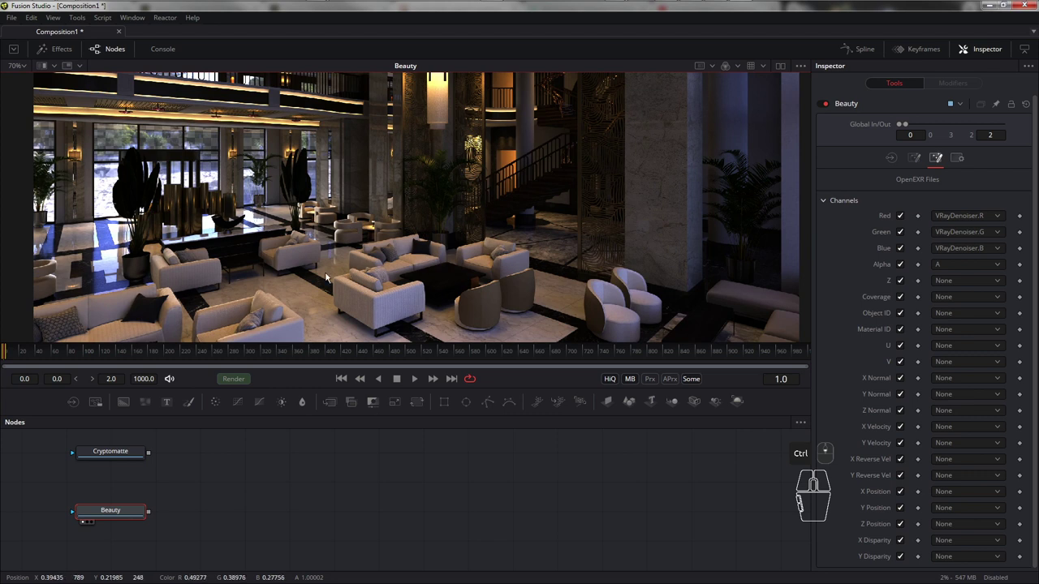
Set the Beauty loader's OpenEXR alpha channel to None and check the windows in the rendered image
left_click(891, 158)
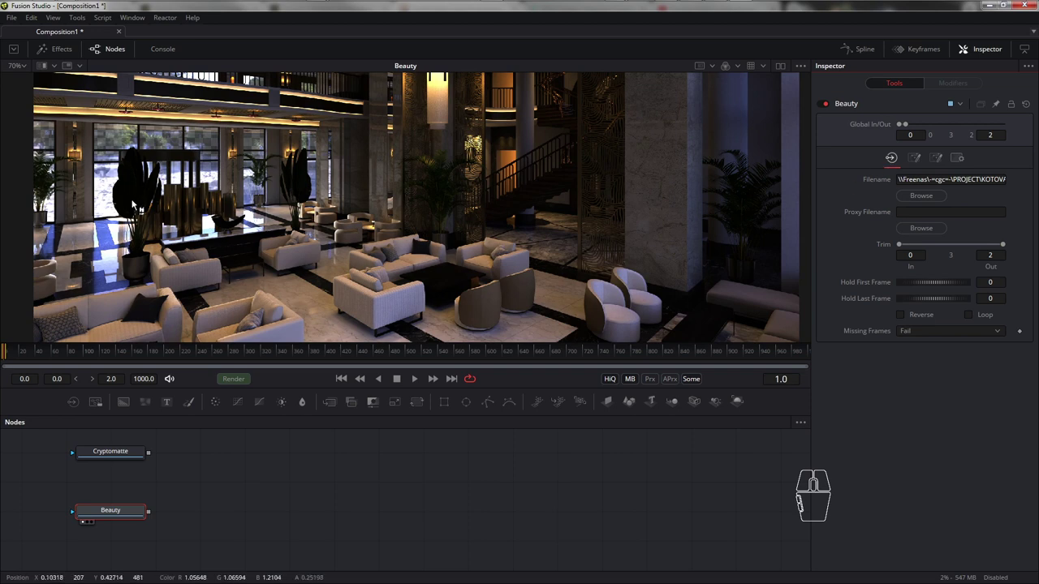
left_click_drag(110, 155, 229, 220)
left_click_drag(367, 265, 263, 241)
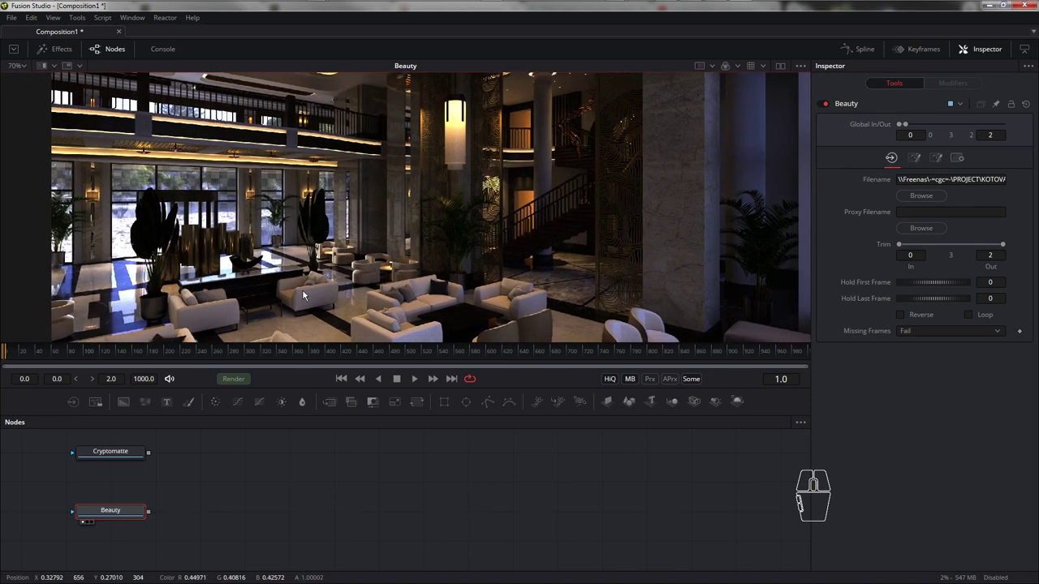
left_click(938, 158)
left_click(986, 264)
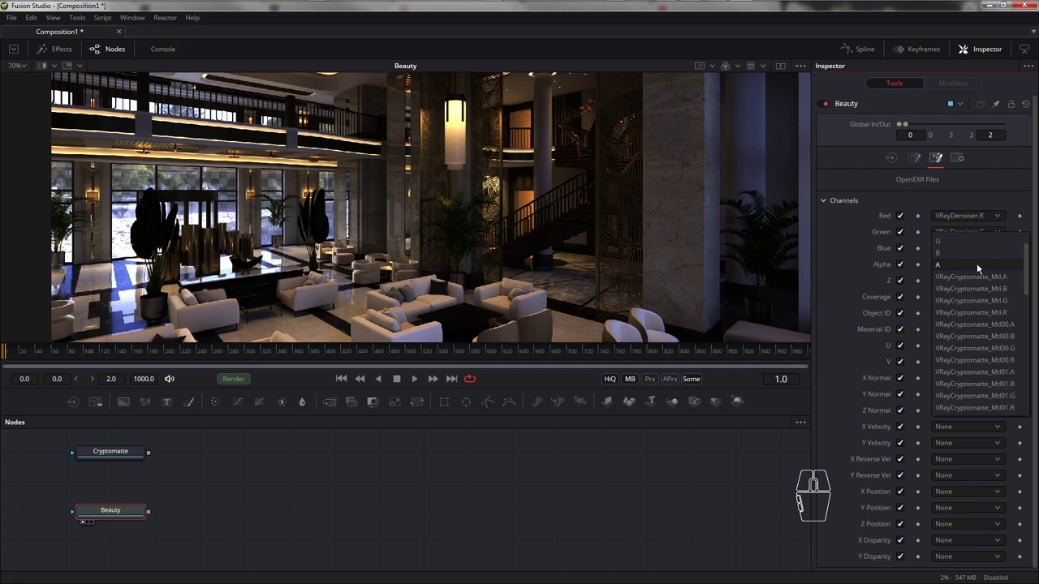
left_click(1028, 267)
left_click(948, 241)
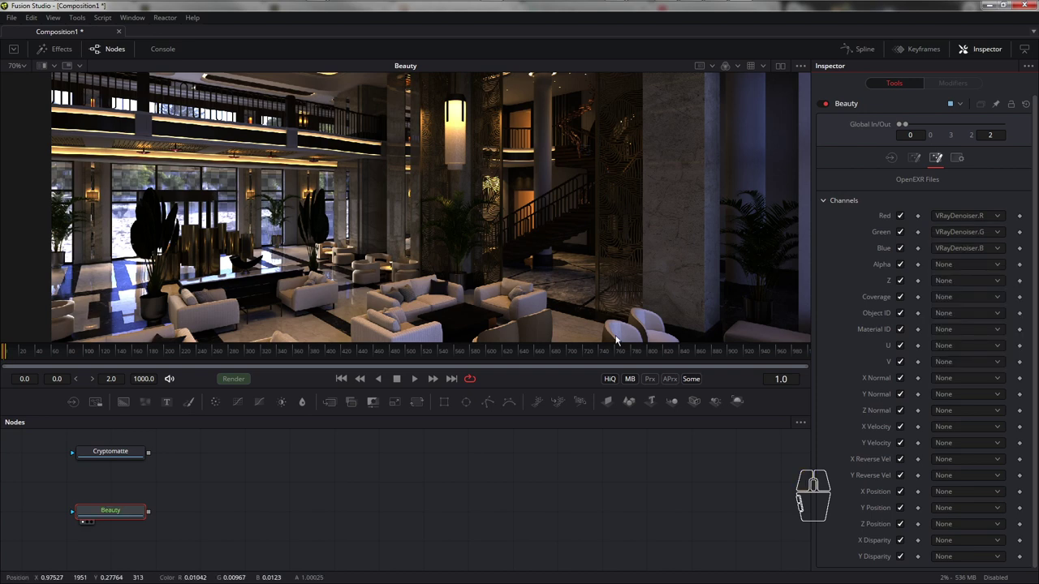
scroll(365, 282, "up", 3)
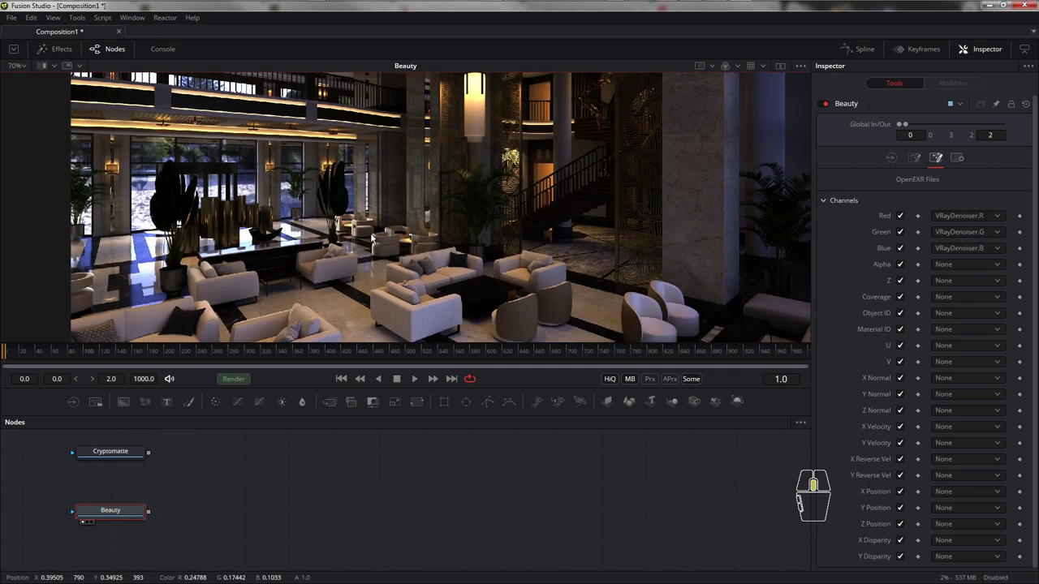
scroll(410, 276, "up", 1)
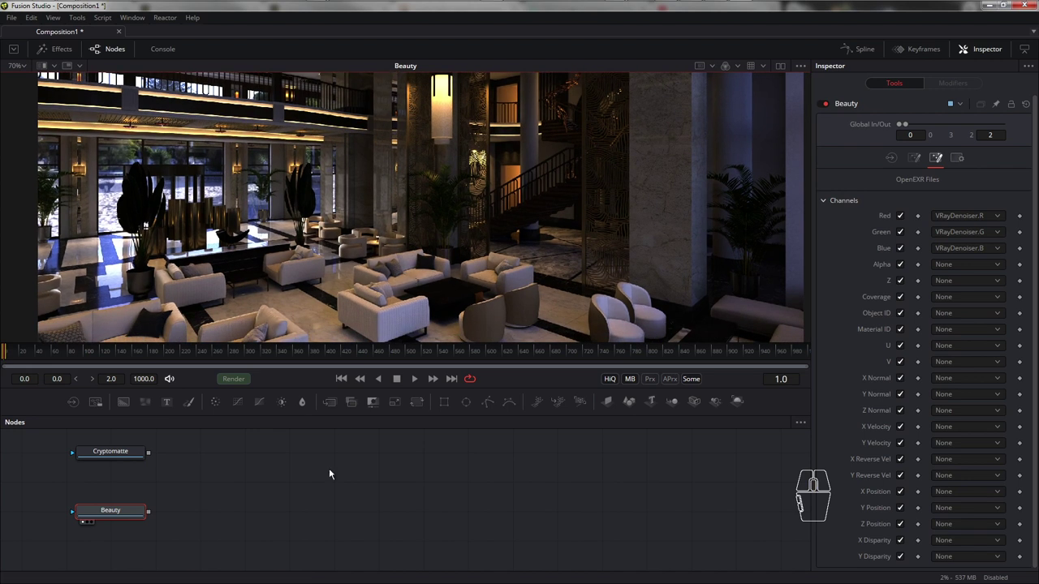
right_click(309, 509)
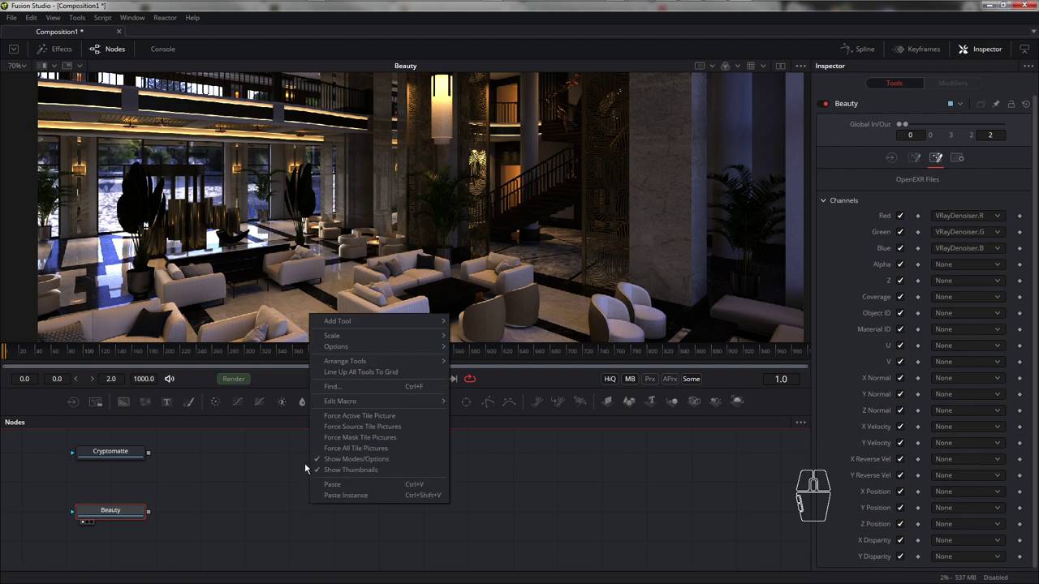
mouse_move(405, 323)
mouse_move(496, 306)
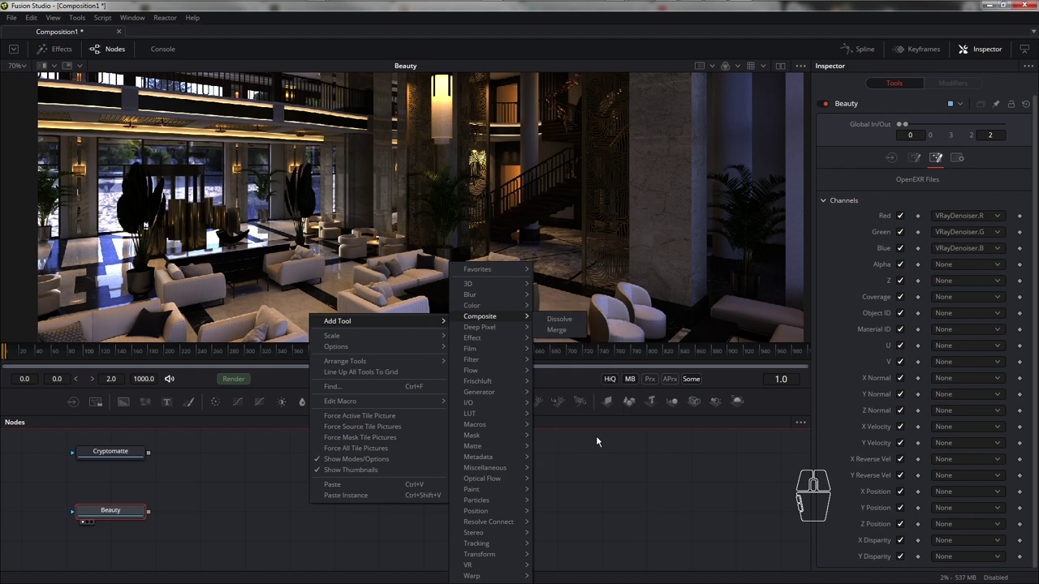
left_click(585, 438)
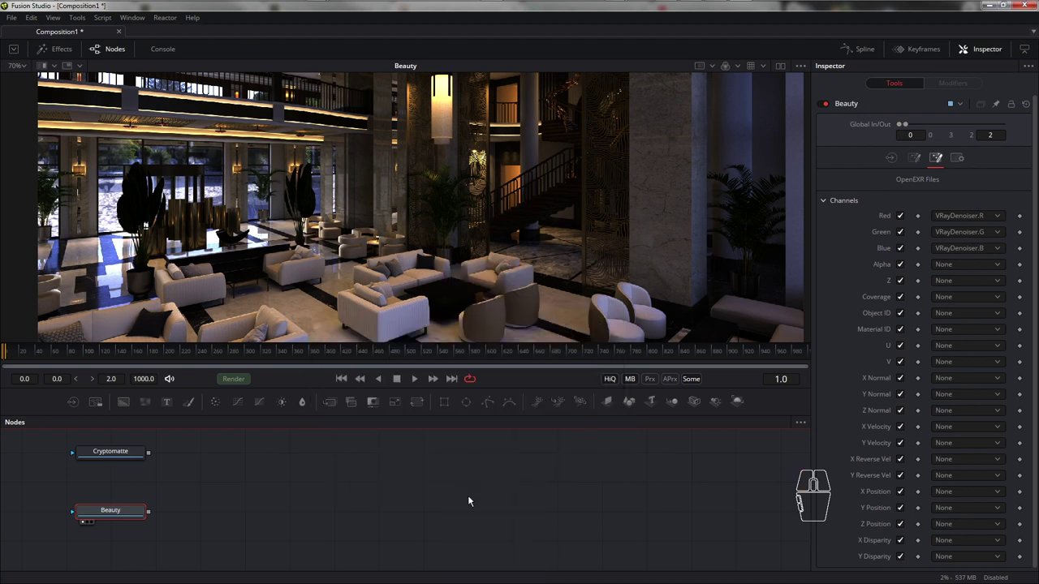
Add an OCIOColorspace node fed by Beauty, with source space ACES - ACEScg and output space Output - sRGB
left_click_drag(285, 513, 378, 512)
left_click_drag(151, 511, 467, 510)
left_click(1003, 180)
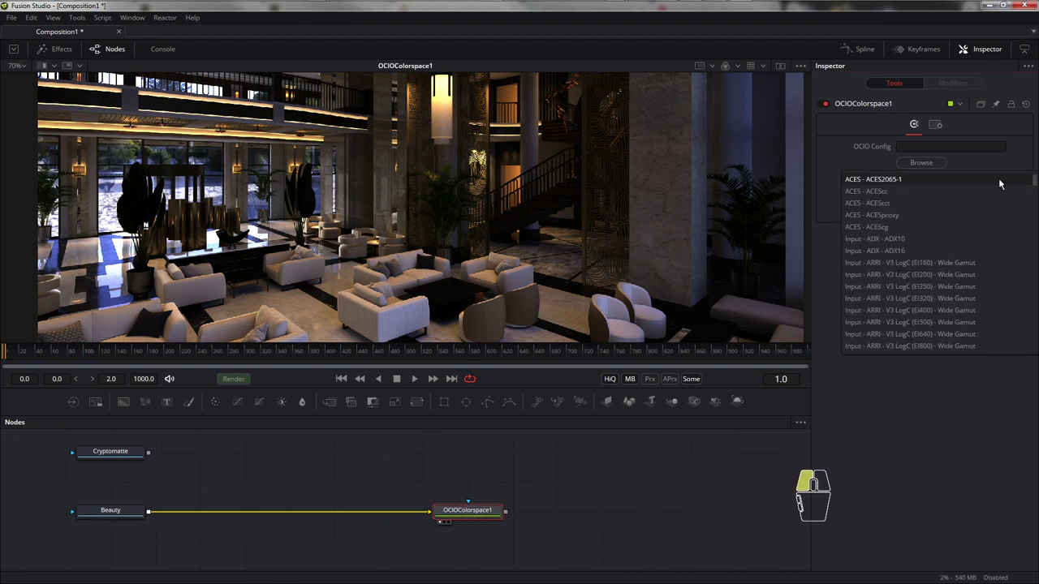
left_click(879, 228)
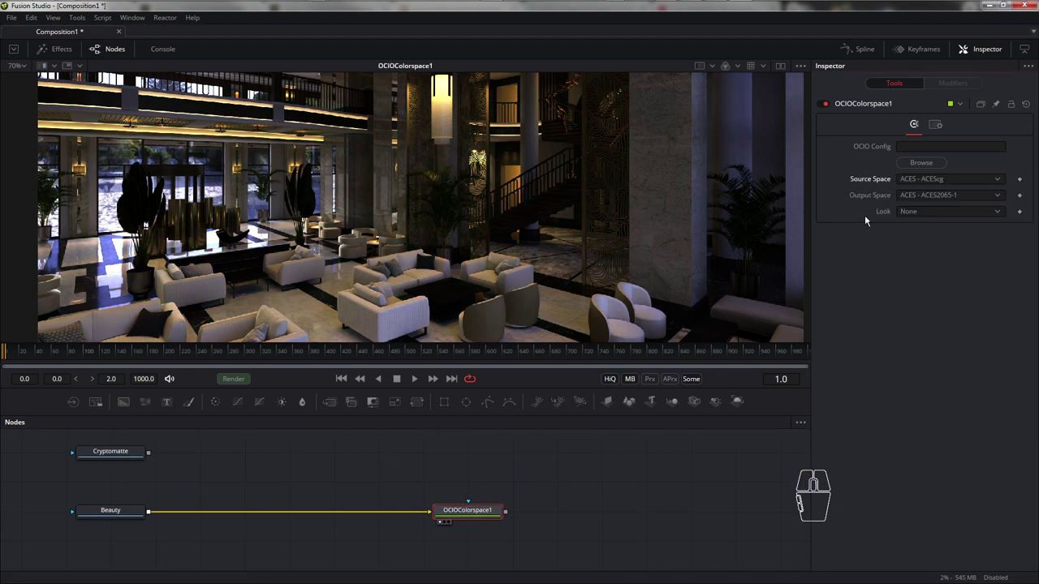
left_click(926, 194)
left_click_drag(1036, 198, 1034, 249)
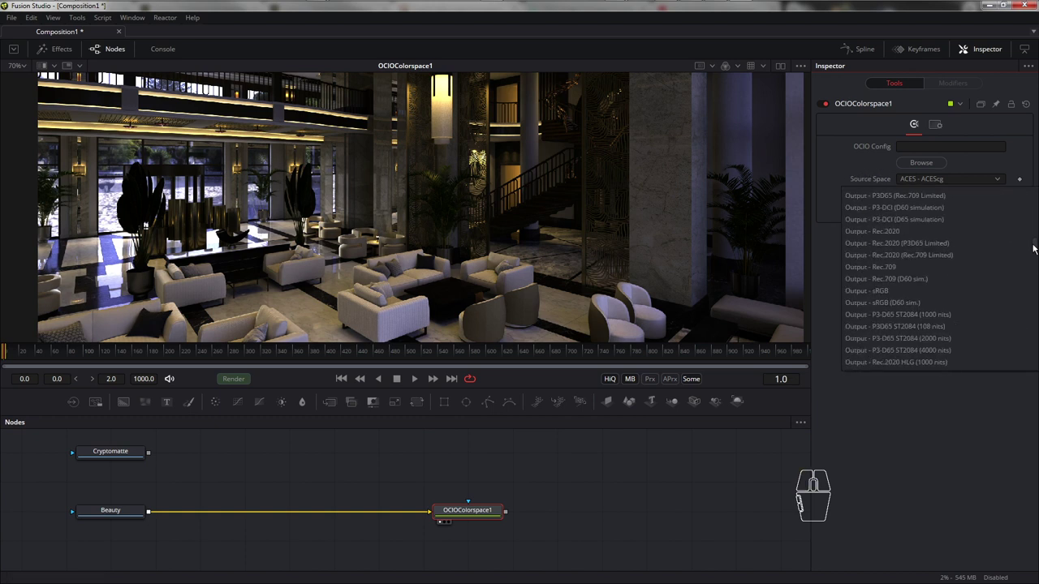
left_click(884, 290)
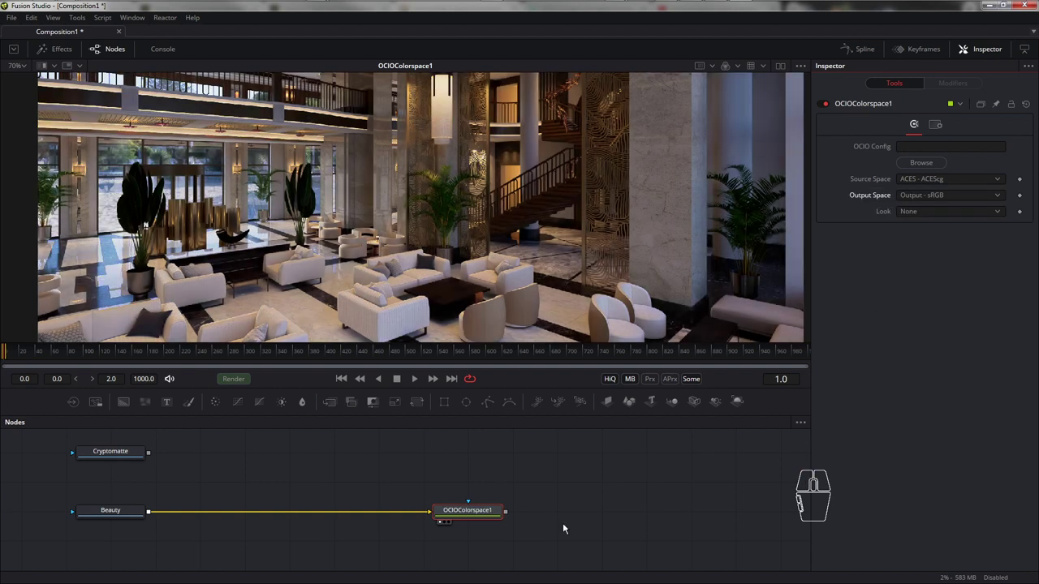
Review the available output spaces and move the OCIOColorspace node farther away from the Beauty loader
left_click(1000, 197)
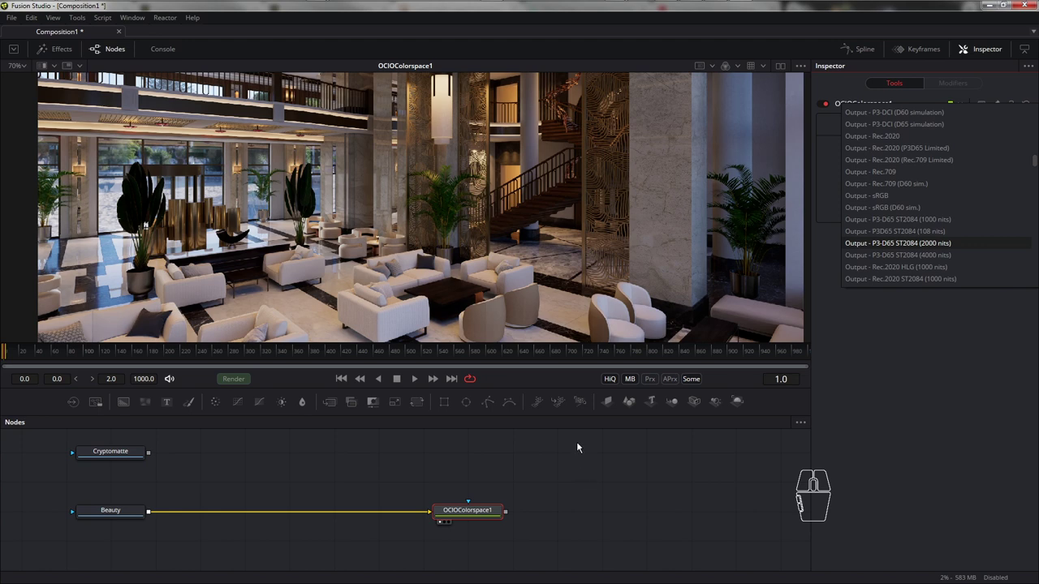
left_click(493, 267)
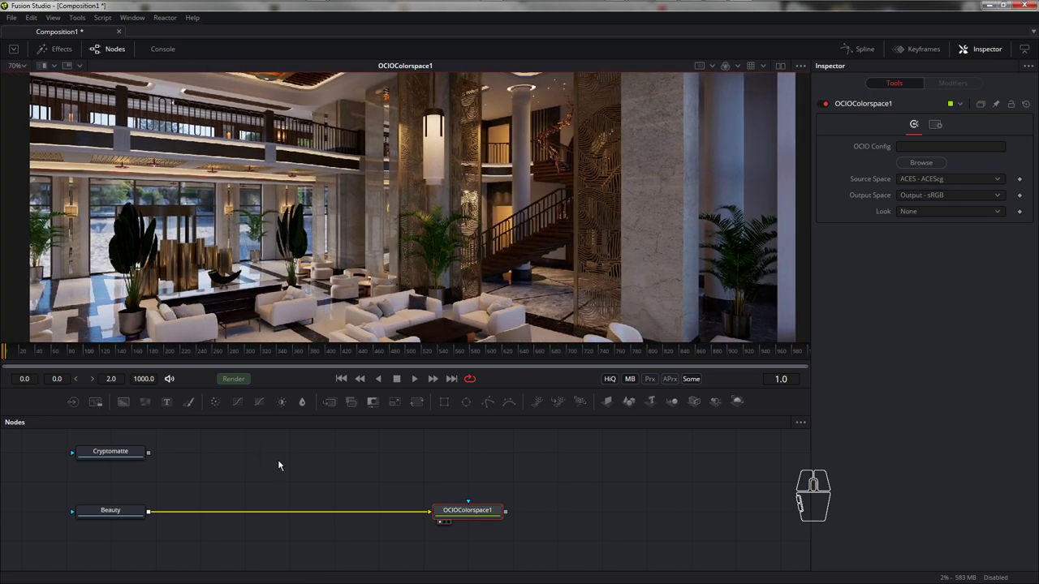
left_click(468, 515)
left_click_drag(467, 515, 557, 515)
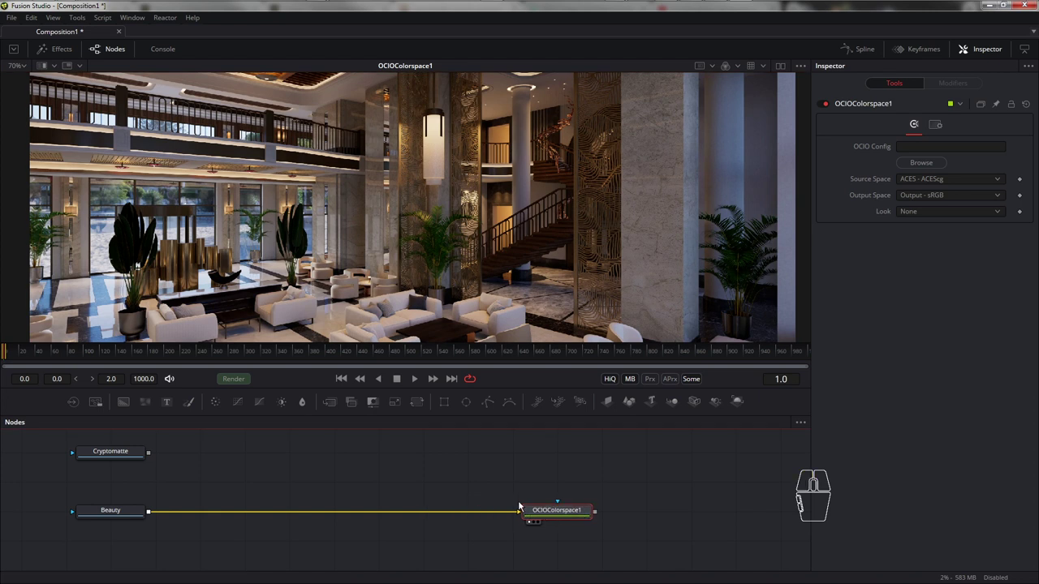
Map the Cryptomatte loader's OpenEXR Red, Green, Blue and Alpha channels to VRayCryptomatte_Mtl.R, .G, .B and .A respectively
left_click(113, 453)
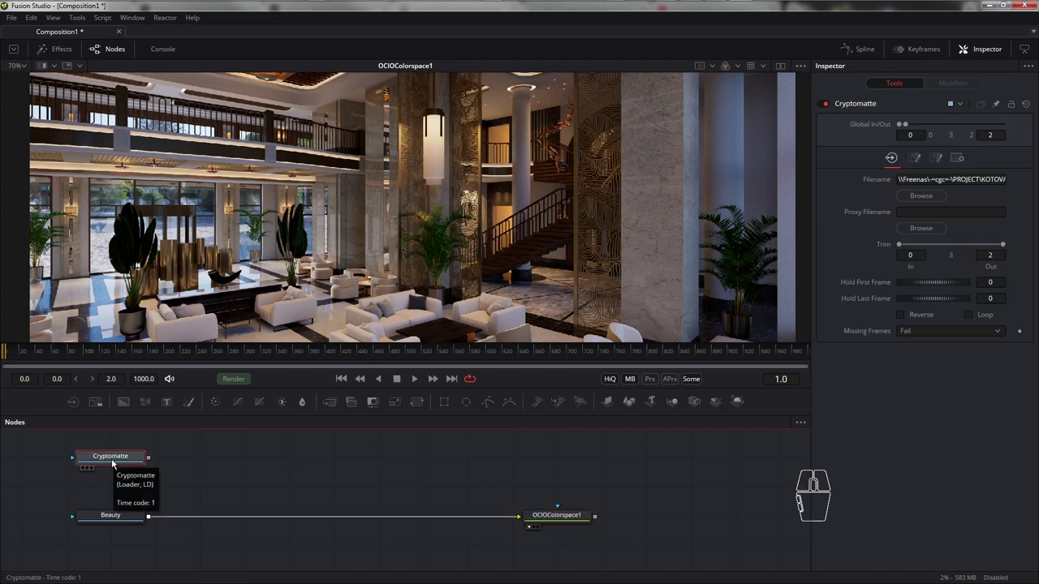
left_click(936, 158)
left_click(824, 200)
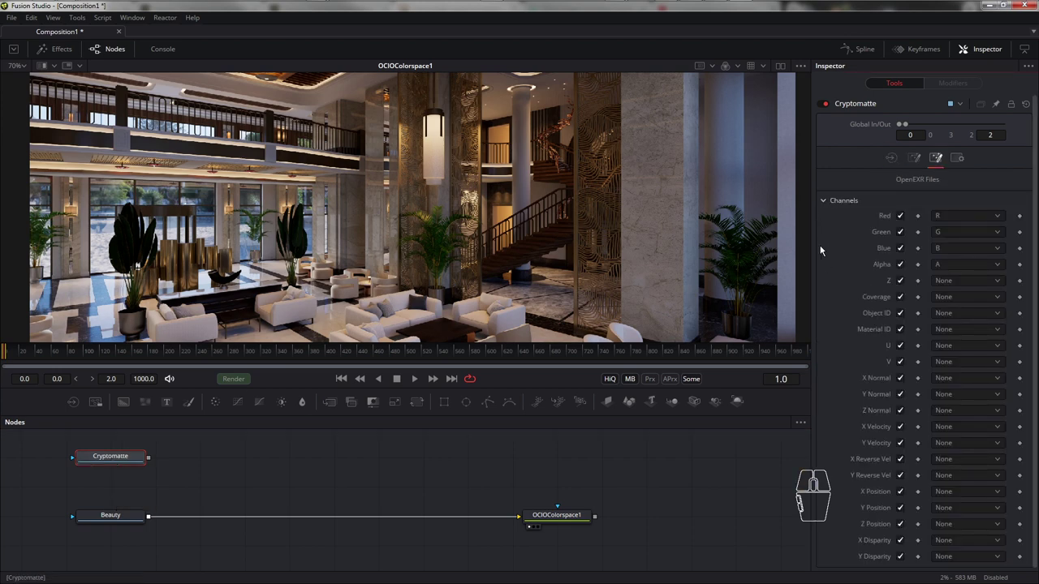
left_click(999, 217)
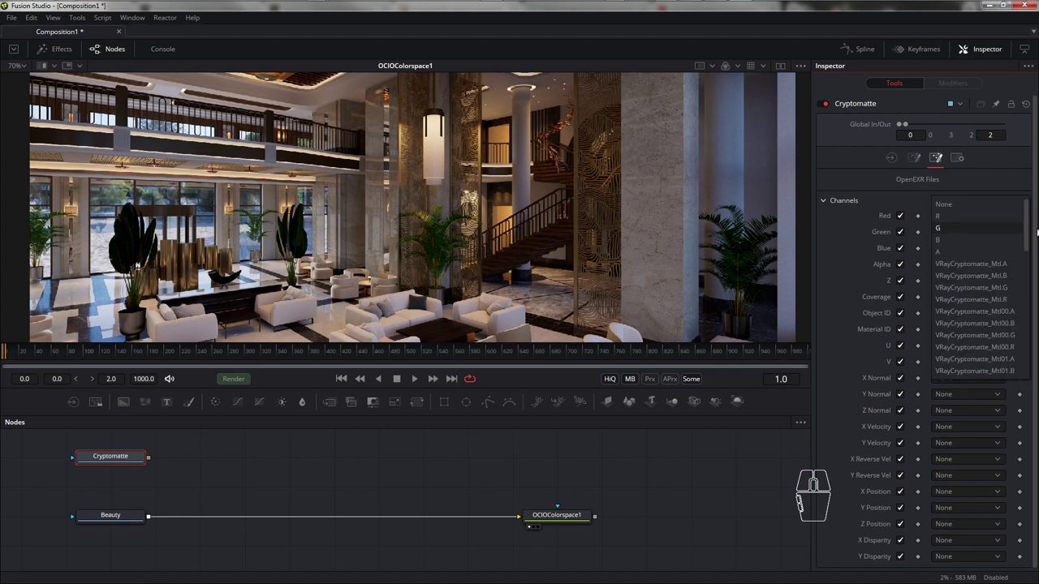
left_click(1002, 300)
left_click(1000, 234)
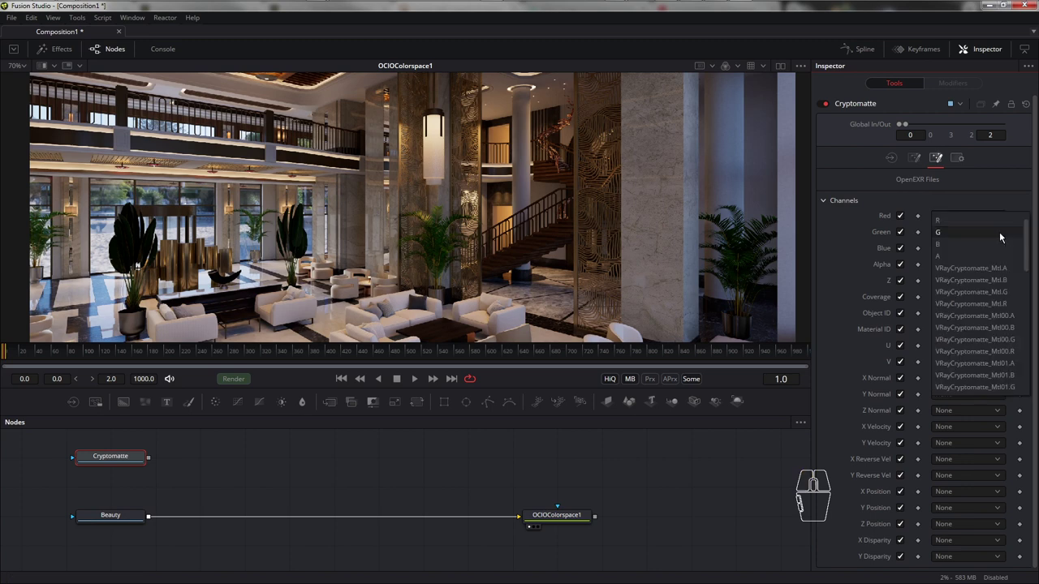
scroll(1007, 329, "up", 2)
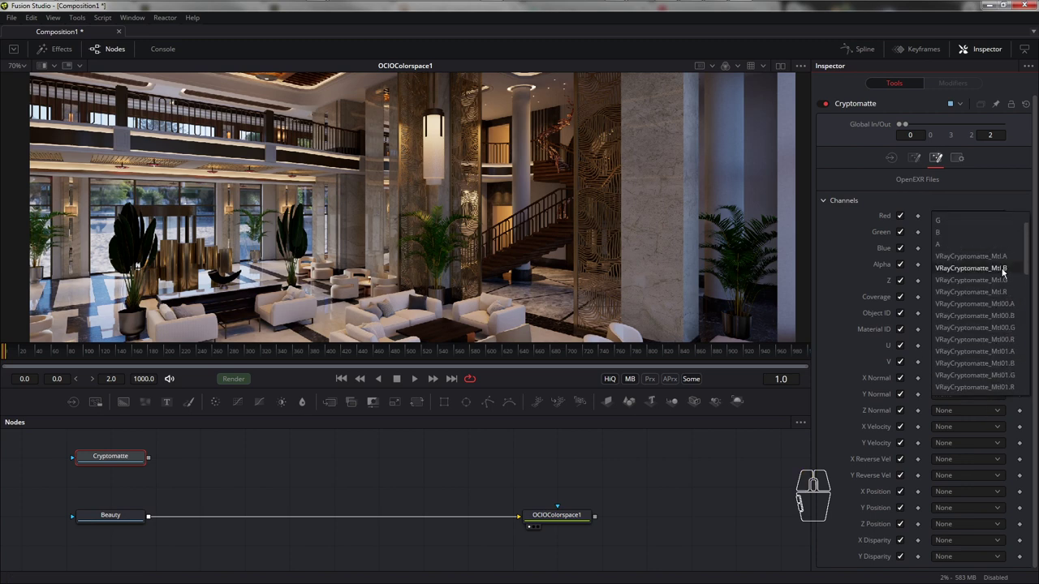
left_click(1004, 287)
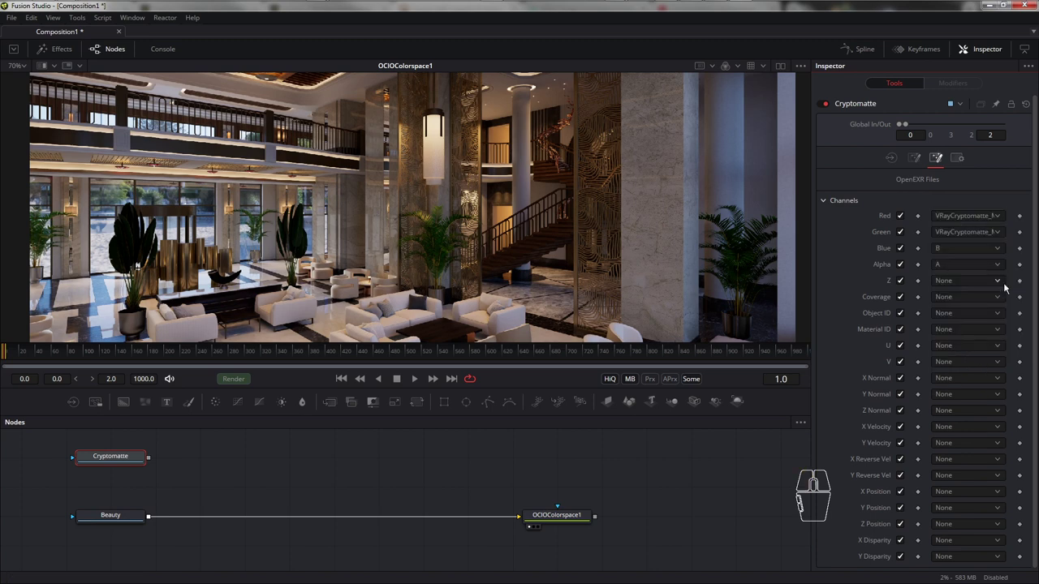
left_click(999, 254)
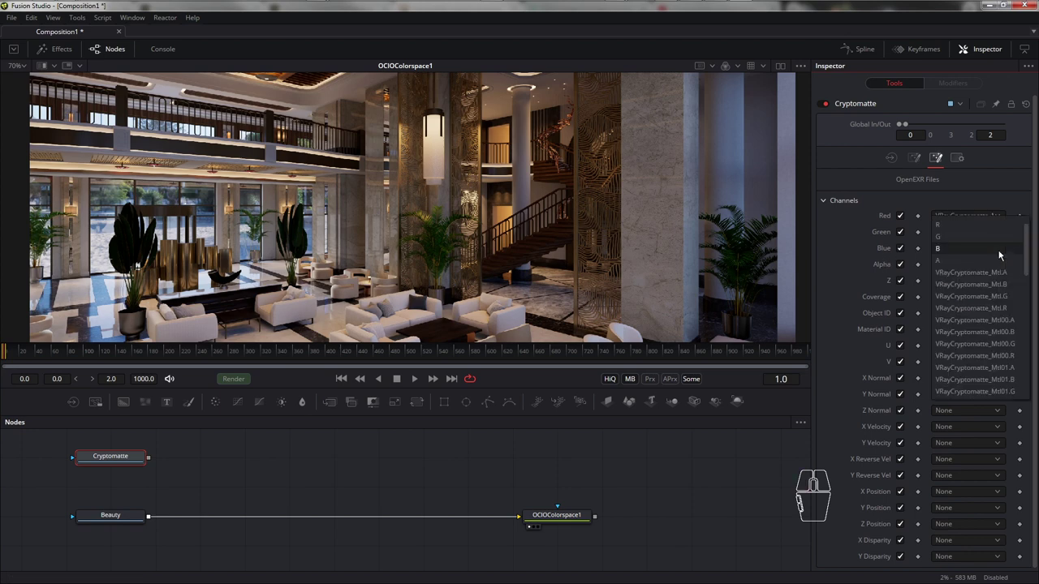
left_click(1002, 276)
left_click(1000, 265)
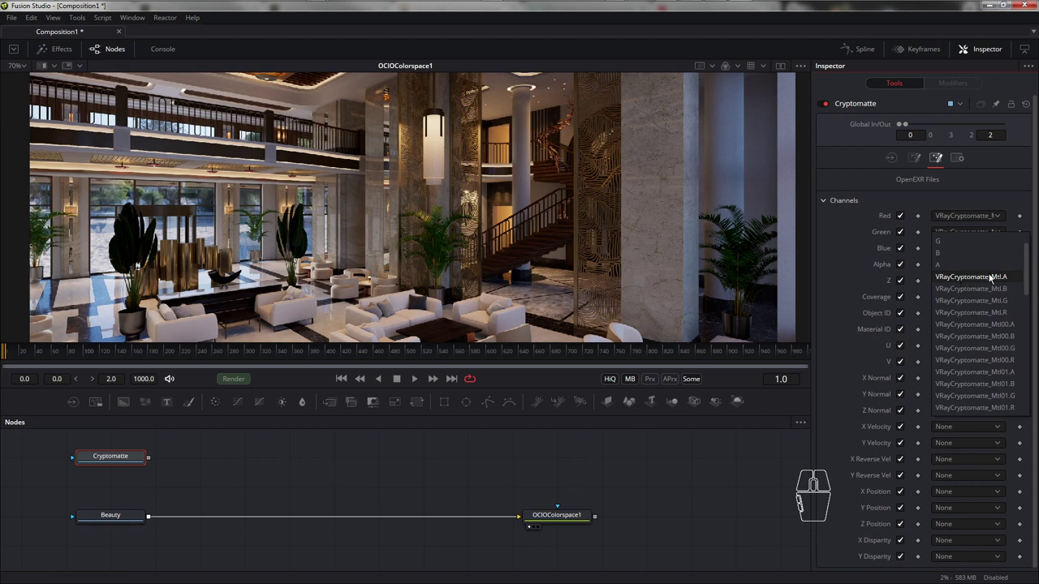
left_click(989, 278)
Show the Cryptomatte loader's output in the viewer and look over its colour-coded materials
left_click(121, 458)
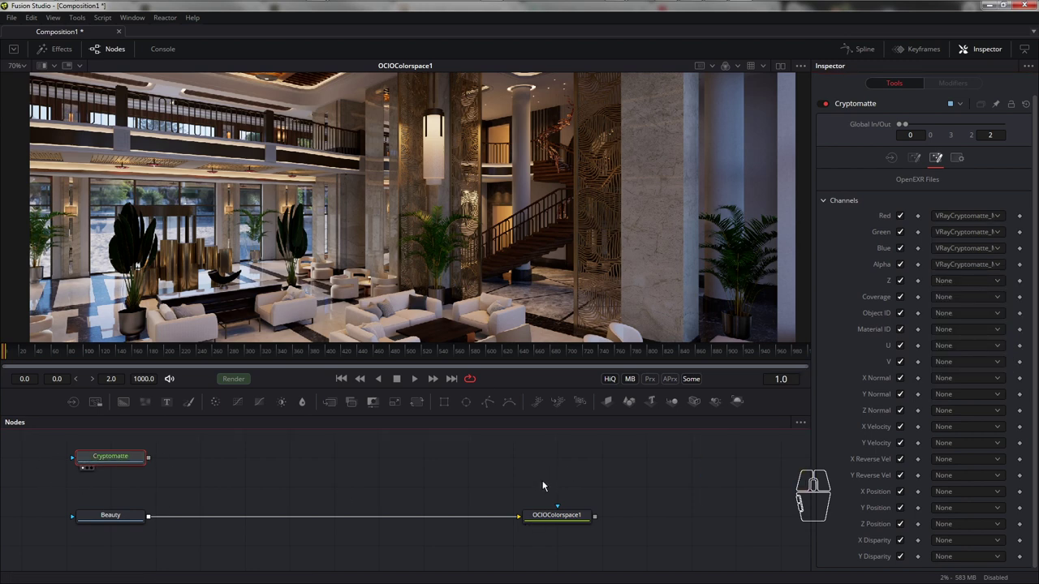
key("1")
left_click_drag(474, 268, 460, 228)
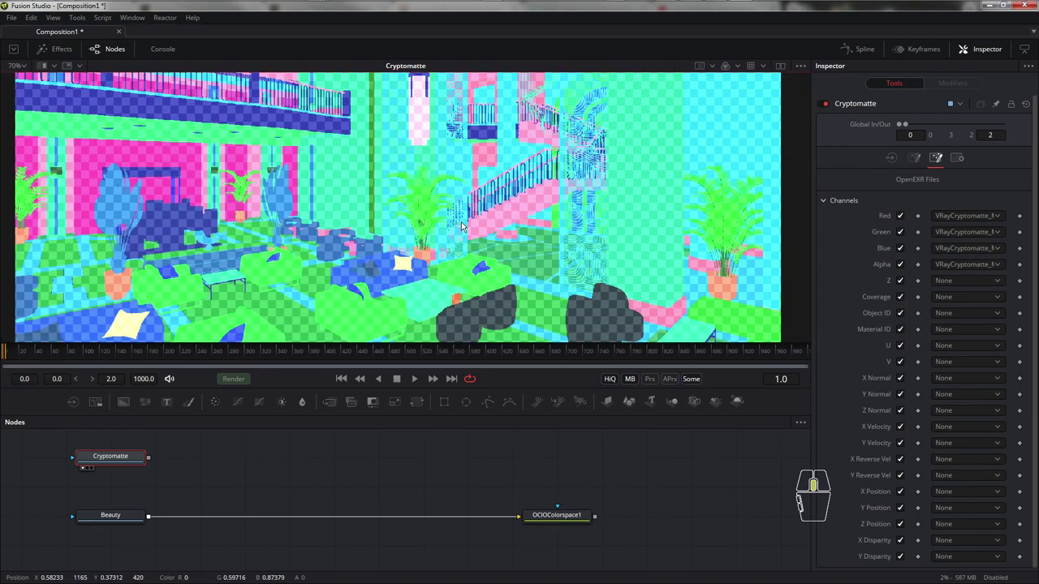
Add a Cryptomatte matte node fed by the Cryptomatte loader, spaced well away from it, and show it in the viewer
right_click(365, 468)
mouse_move(429, 279)
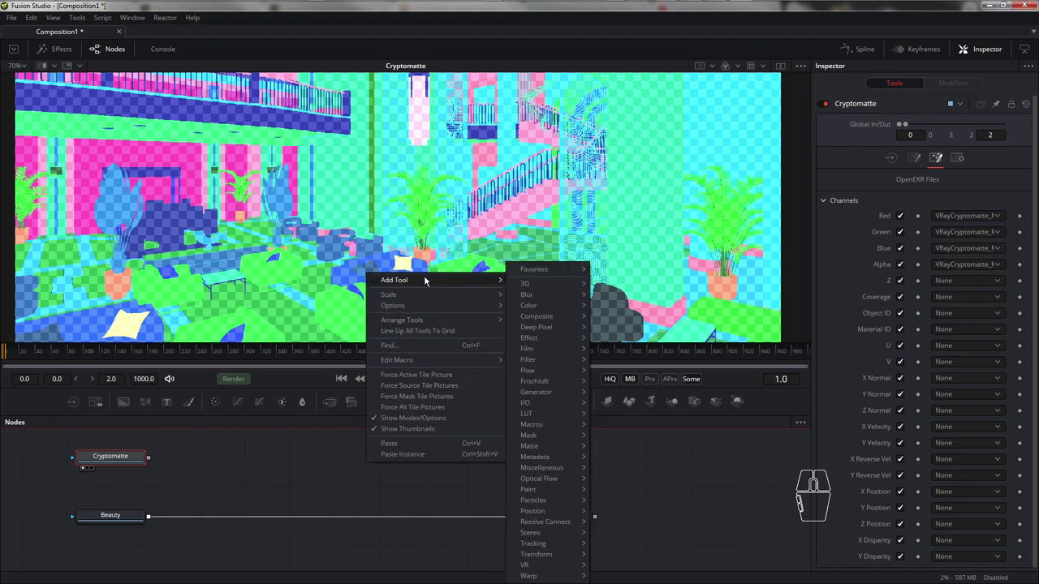
mouse_move(557, 448)
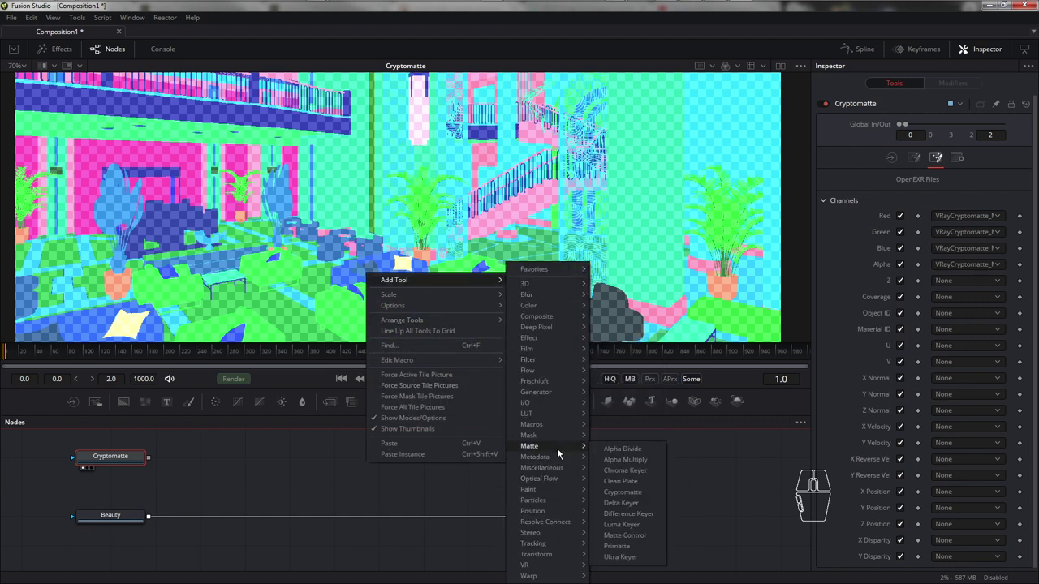
left_click(642, 498)
left_click_drag(380, 466, 281, 466)
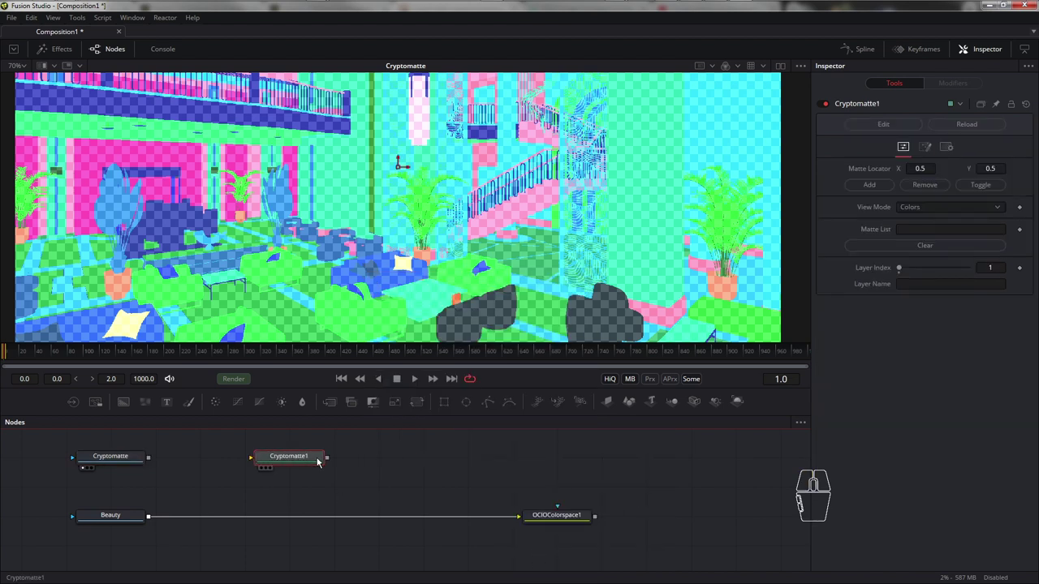
left_click_drag(148, 458, 251, 457)
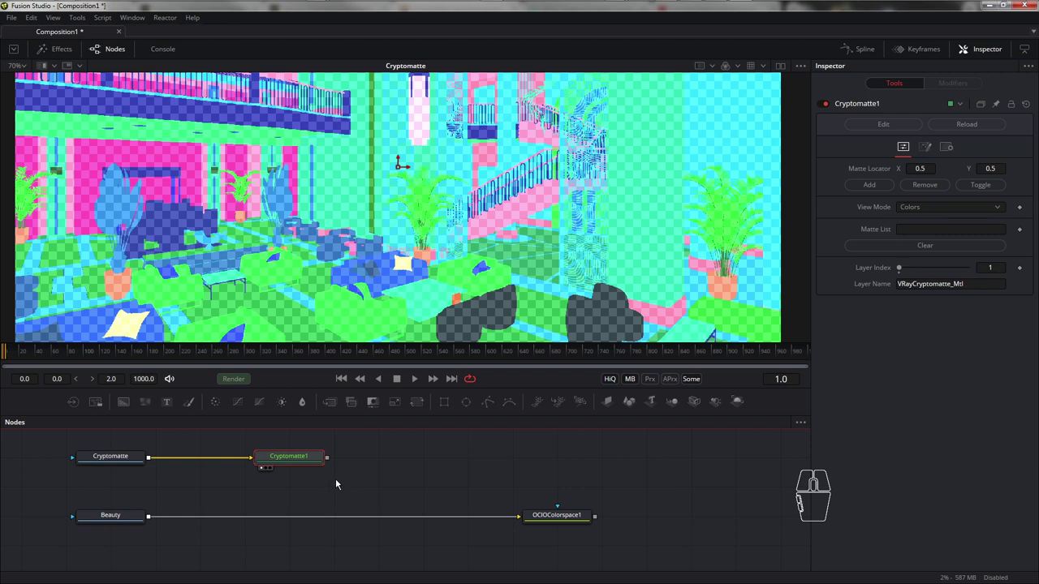
left_click_drag(286, 464, 458, 468)
key("1")
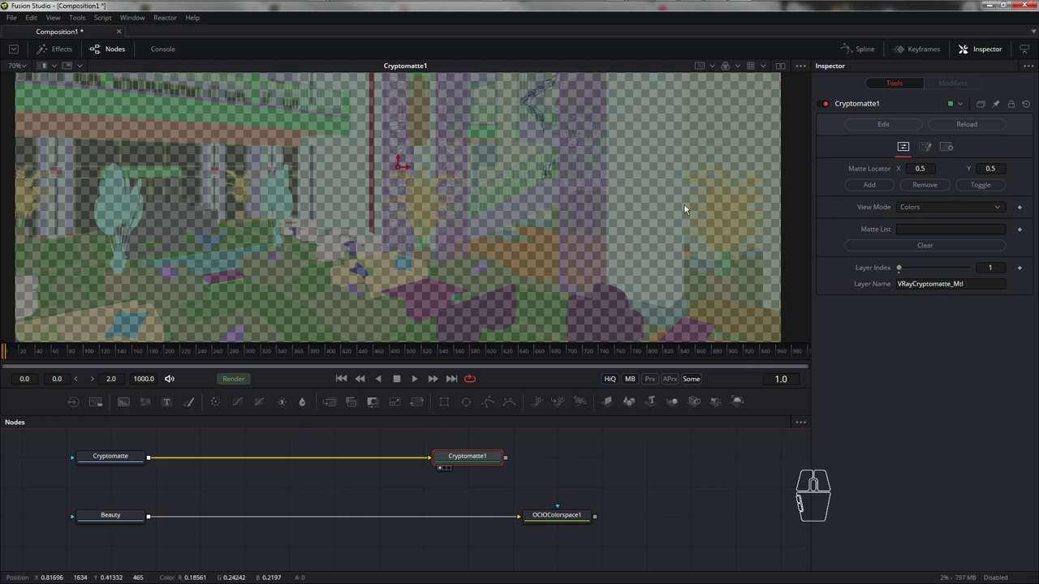
Place the matte locator on the patterned column's frame at about X 0.588, Y 0.512 and add its brass material to the matte list
scroll(479, 199, "up", 2)
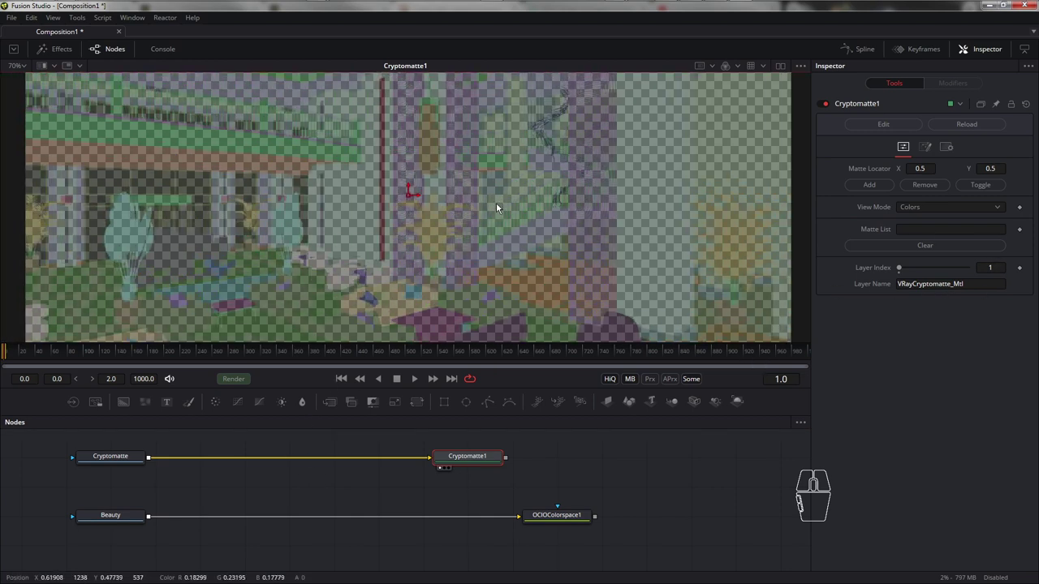
scroll(474, 182, "up", 5)
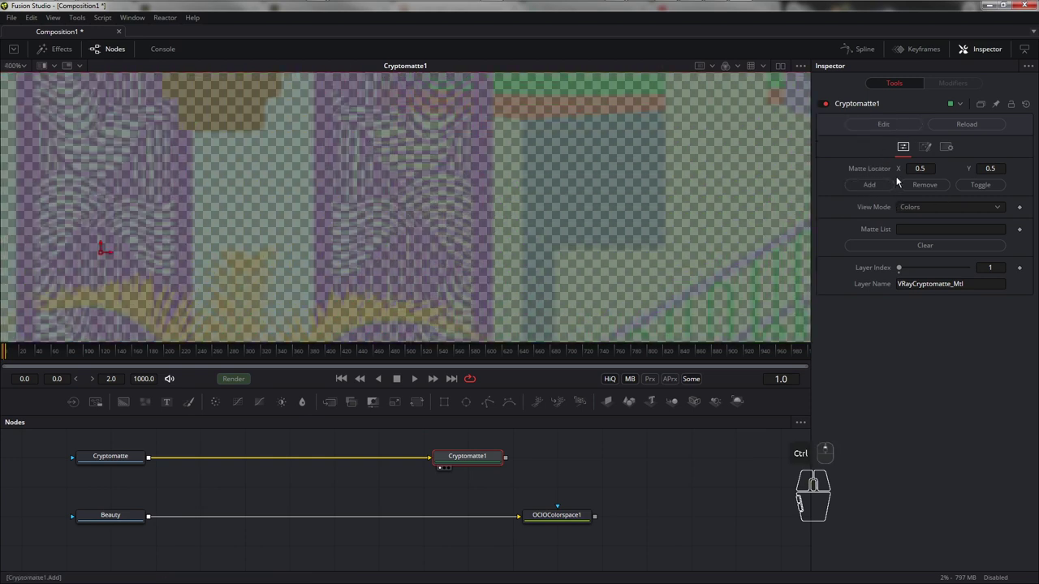
left_click_drag(99, 253, 481, 222)
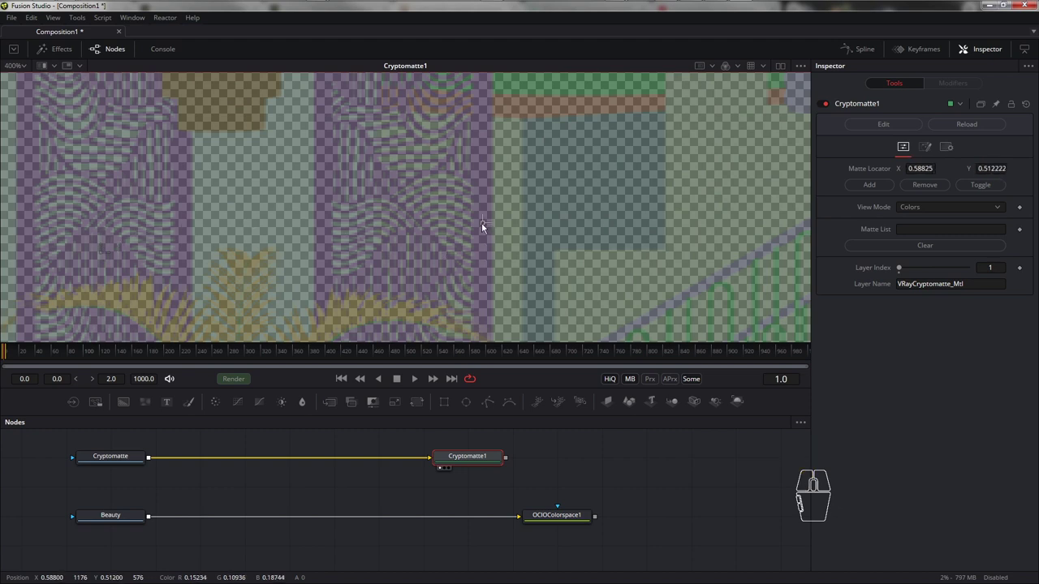
left_click(870, 186)
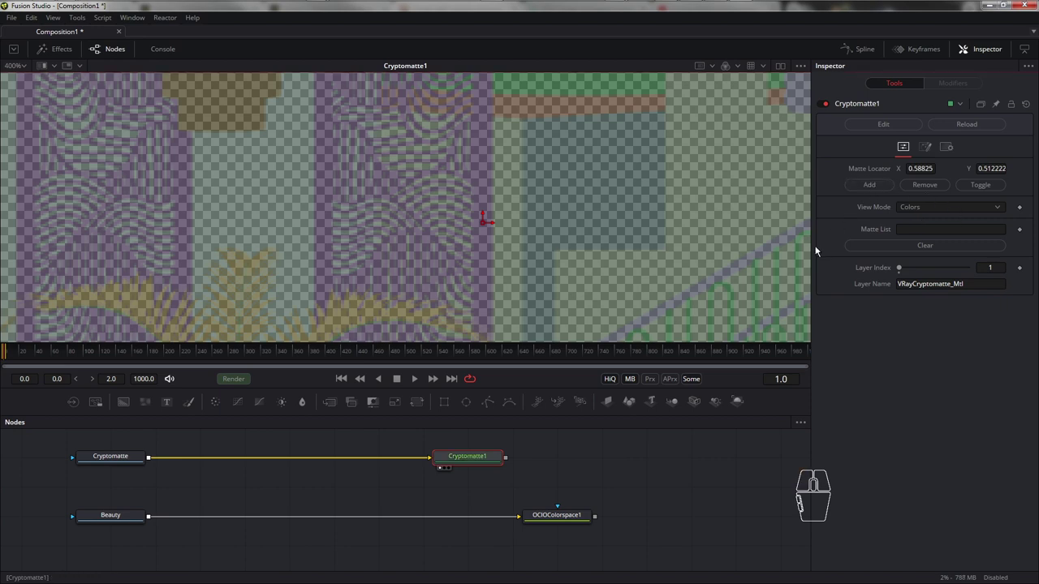
left_click(491, 214)
Look over the selected brass areas across the image and set the Cryptomatte node's View Mode to Matte
scroll(486, 231, "down", 1)
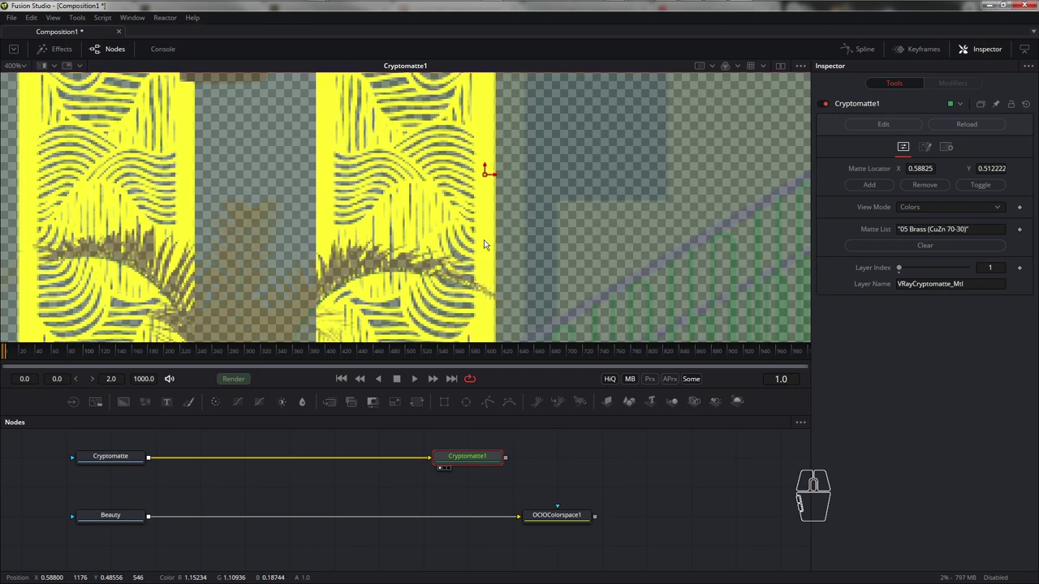
scroll(484, 240, "down", 3)
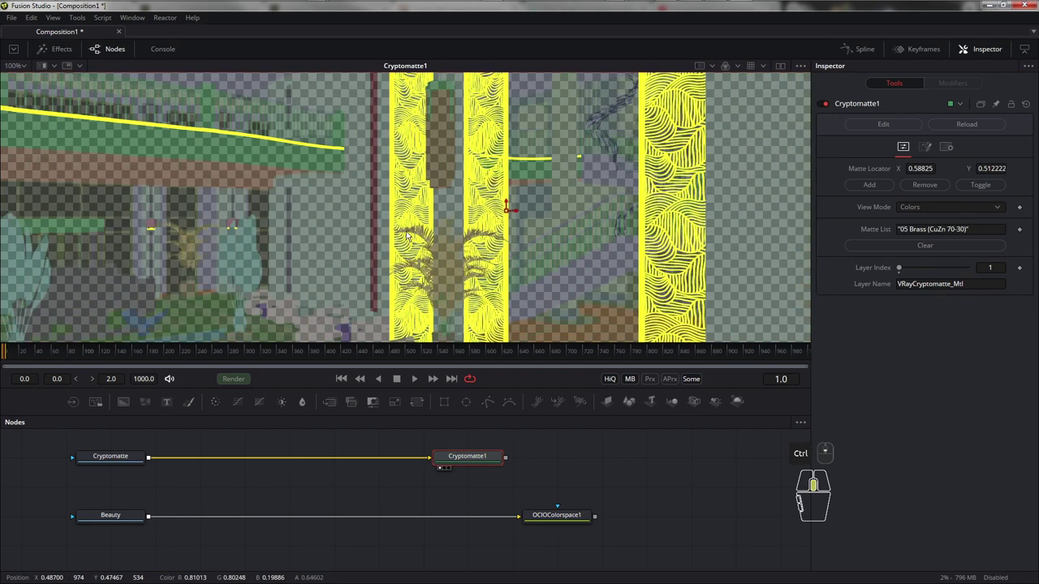
scroll(373, 223, "left", 3)
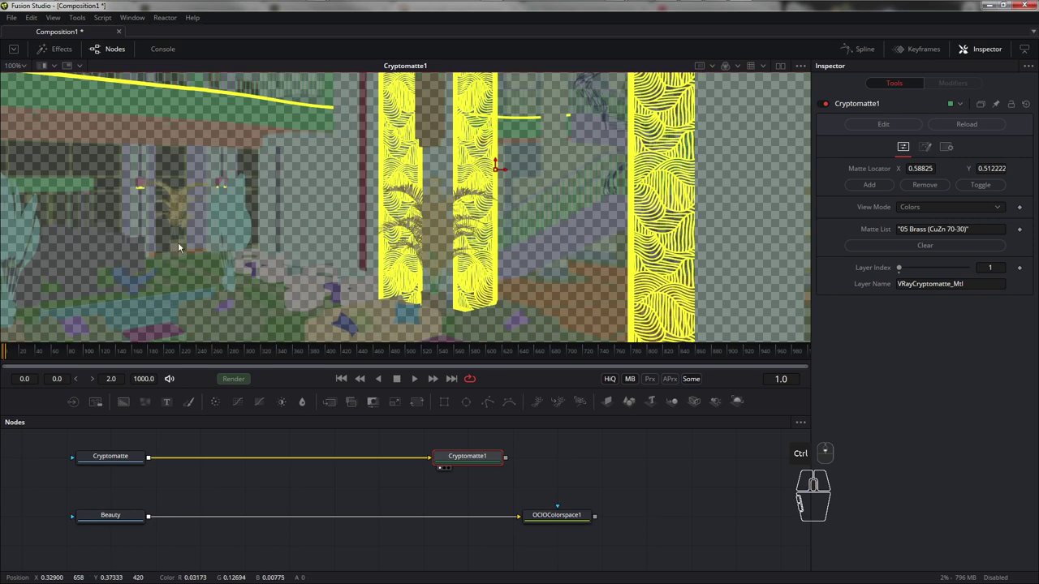
scroll(323, 219, "up", 1)
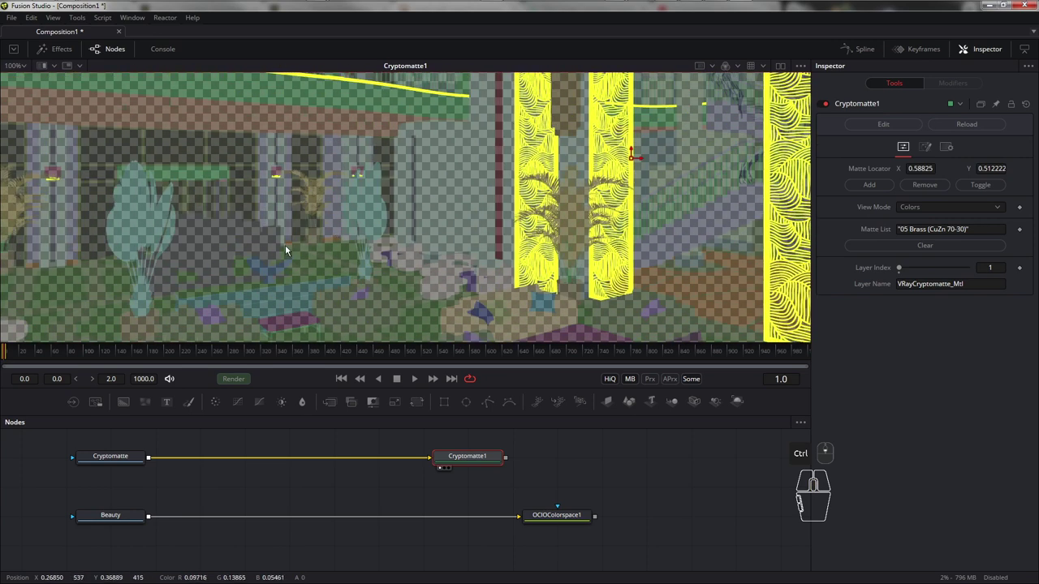
left_click_drag(707, 243, 623, 277)
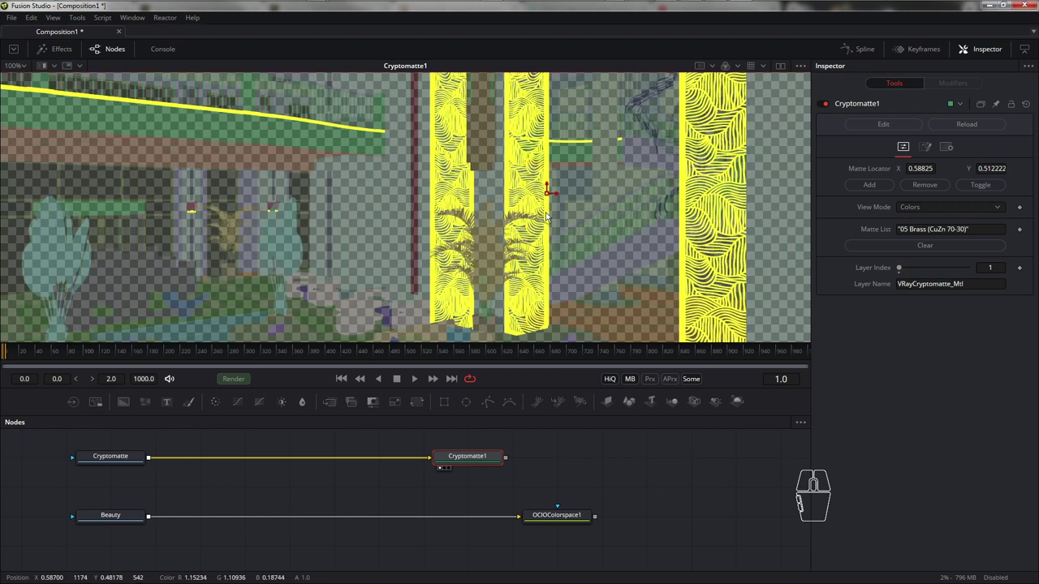
left_click(929, 206)
left_click(910, 244)
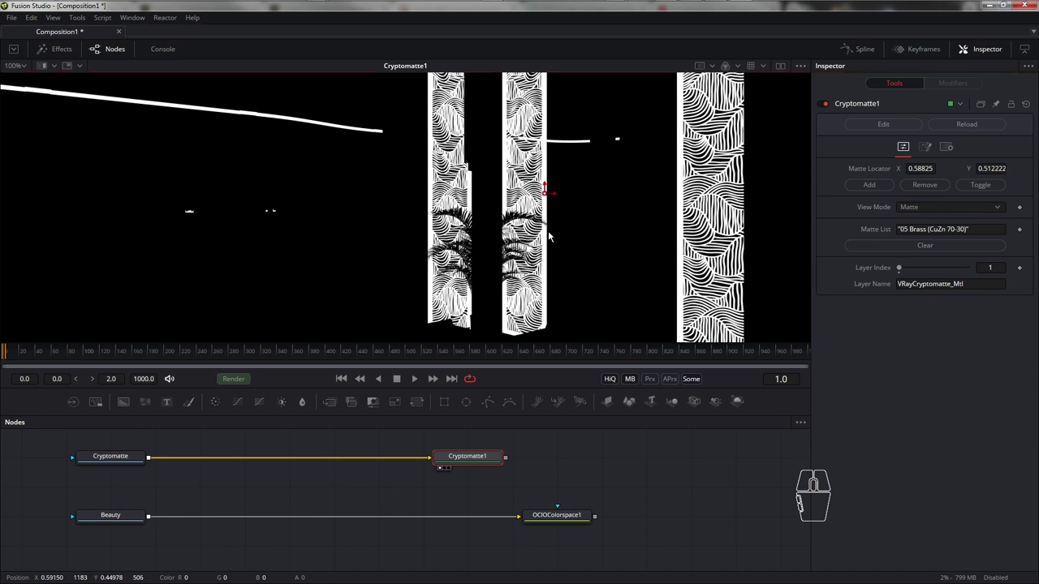
Examine the brass matte's edges up close on the patterned columns, the palm leaves and the balcony strip
scroll(548, 231, "up", 5)
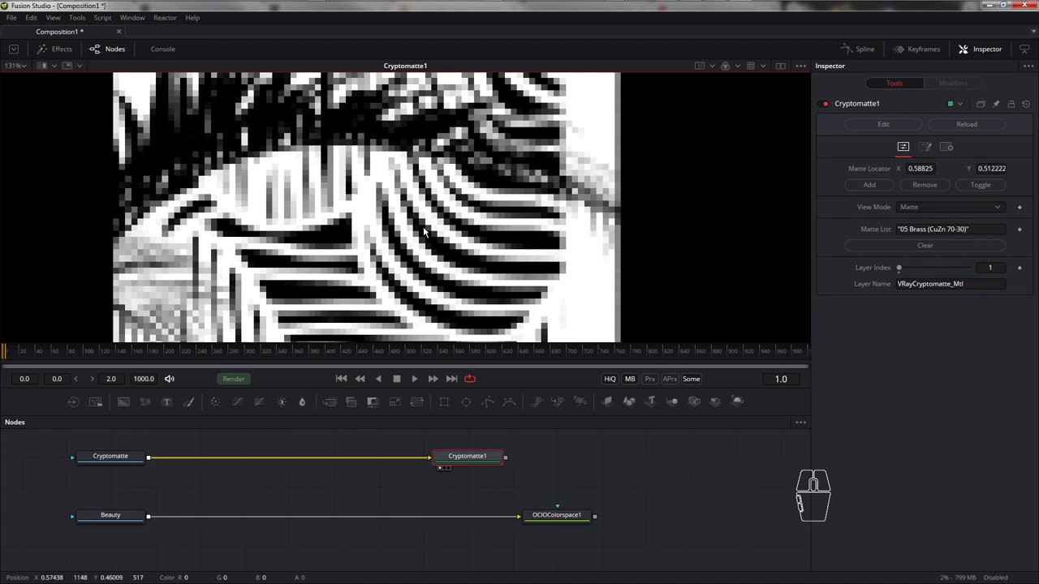
scroll(546, 253, "left", 3)
scroll(546, 253, "up", 2)
scroll(507, 268, "right", 1)
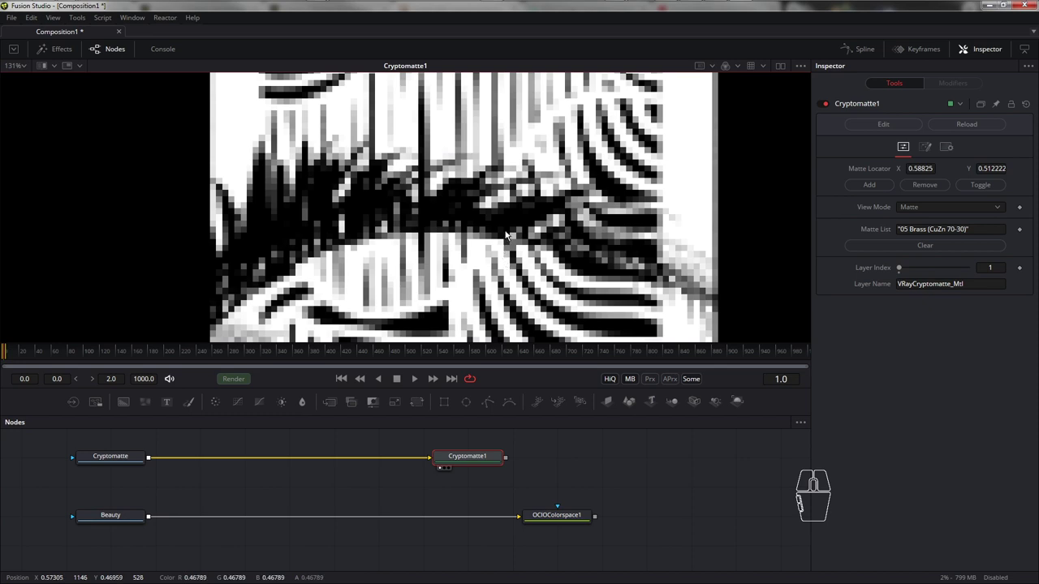
scroll(508, 210, "down", 3)
scroll(573, 310, "left", 3)
scroll(531, 163, "down", 3)
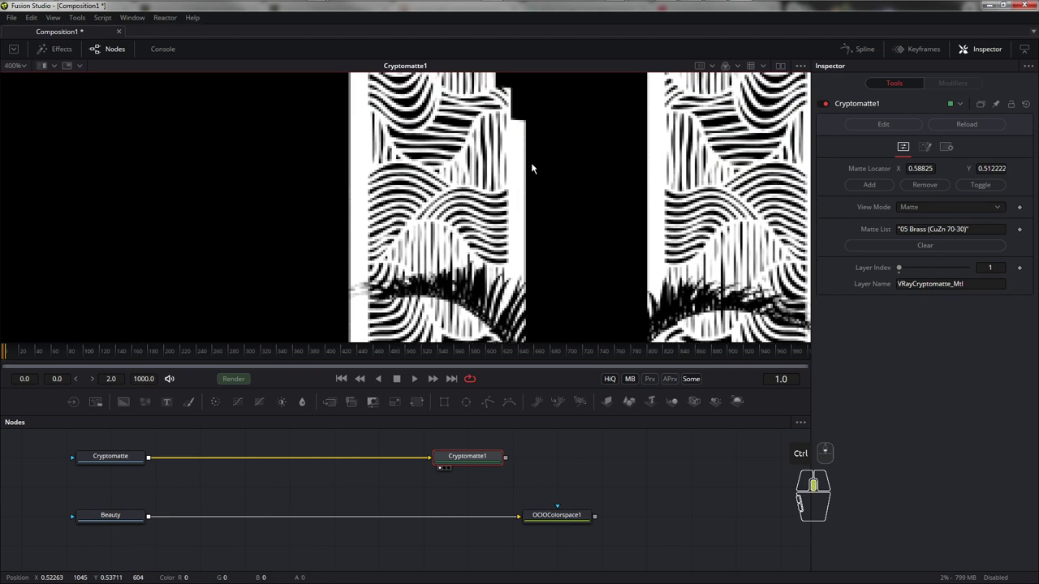
scroll(370, 207, "right", 3)
scroll(277, 185, "up", 1)
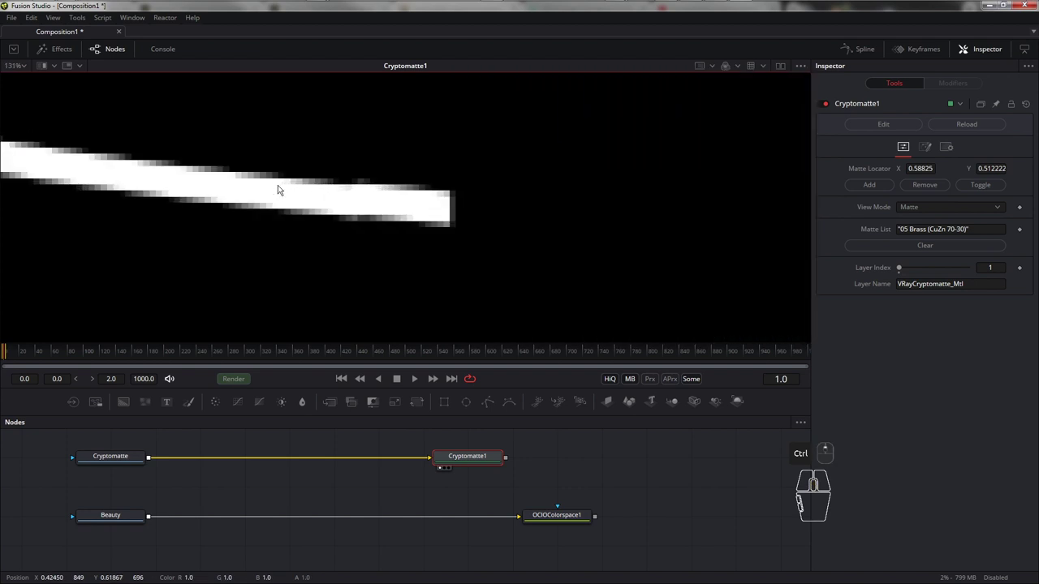
scroll(278, 185, "down", 2)
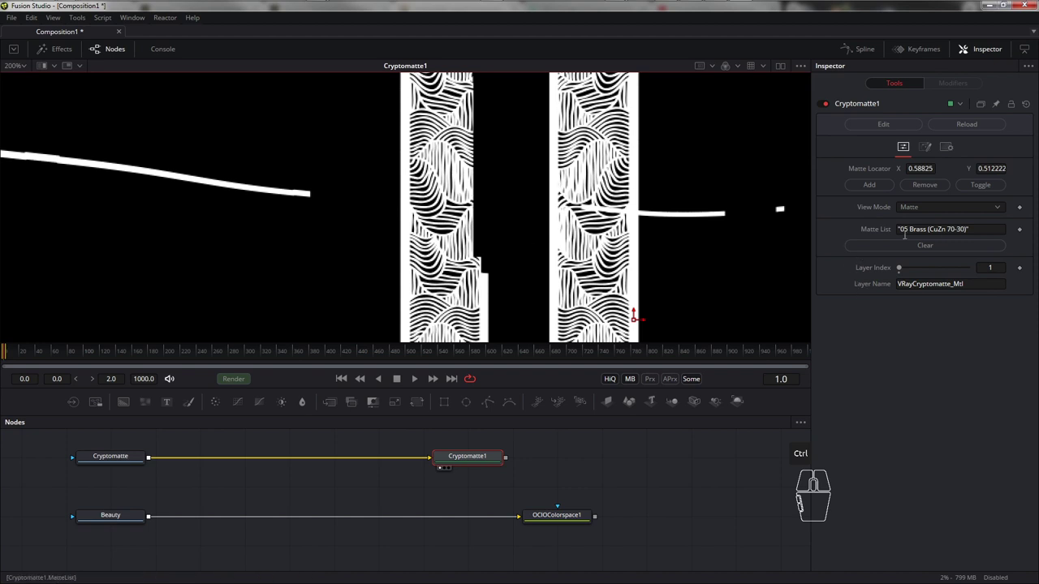
Set View Mode to Colors and add the dark red vertical strip's material to the matte list, with the locator at about X 0.468, Y 0.549
left_click(946, 213)
left_click(913, 168)
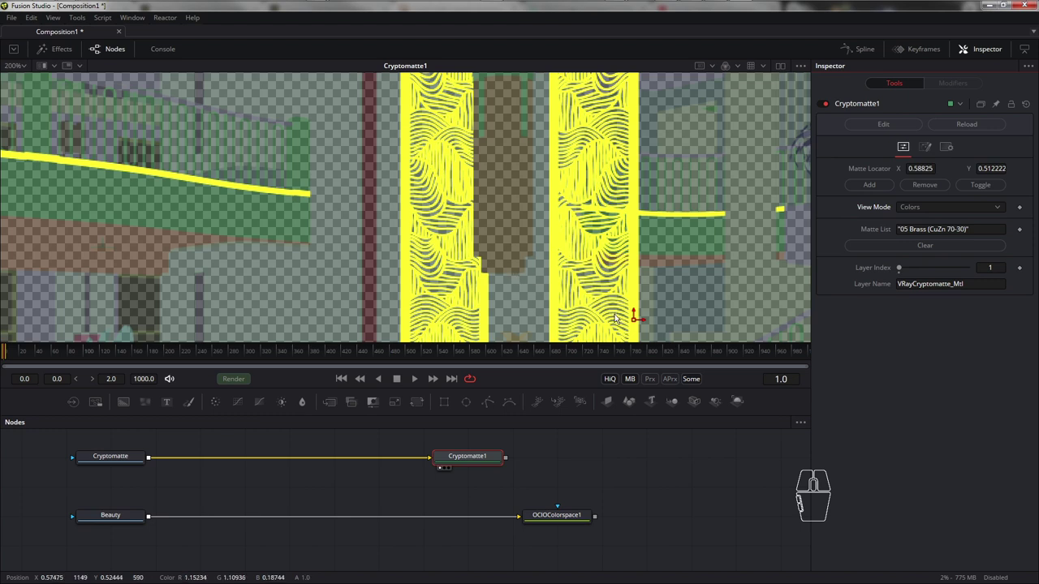
left_click_drag(652, 296, 689, 228)
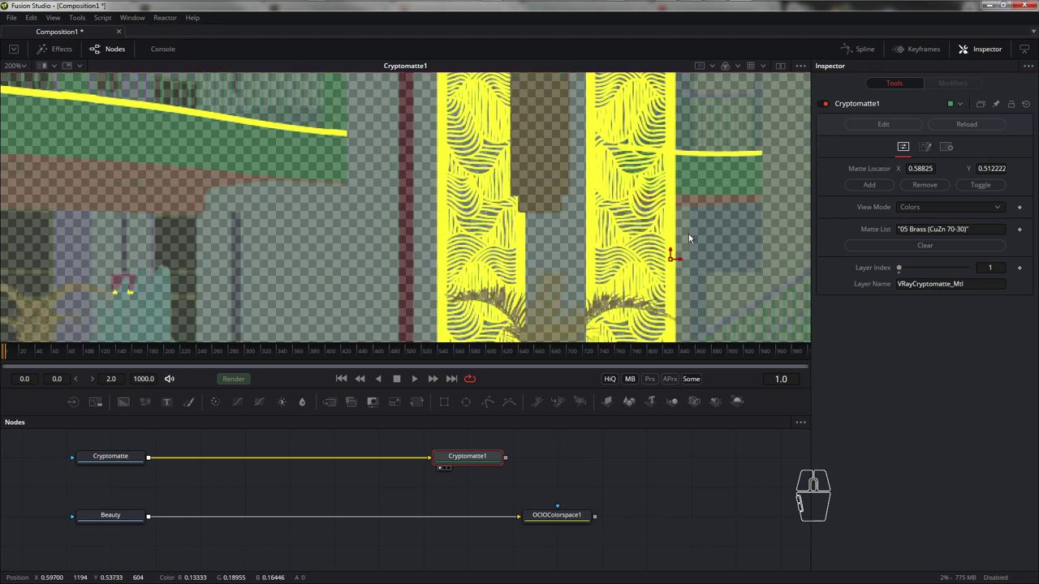
left_click_drag(672, 262, 410, 214)
left_click(869, 185)
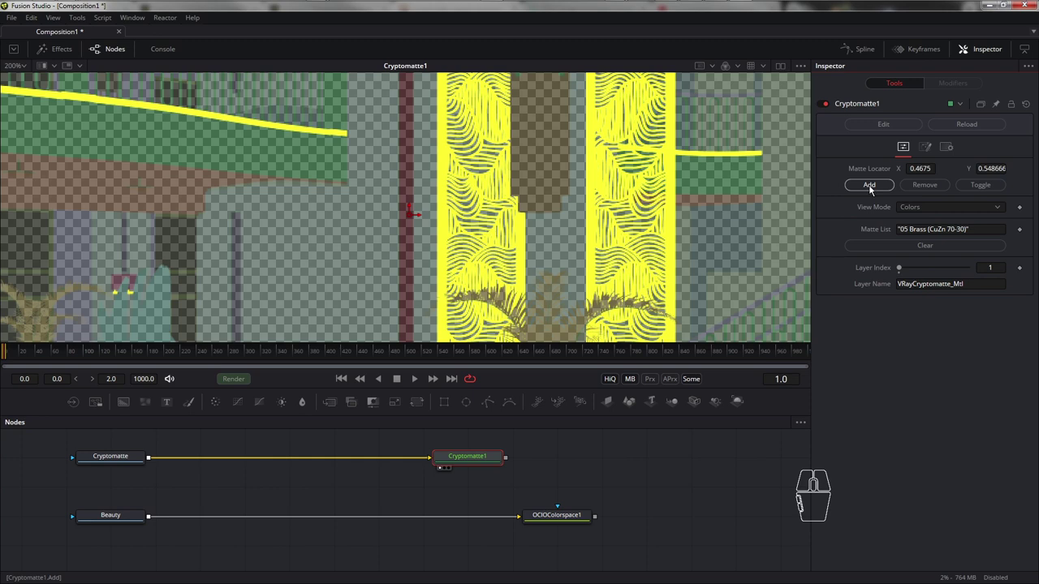
left_click(870, 186)
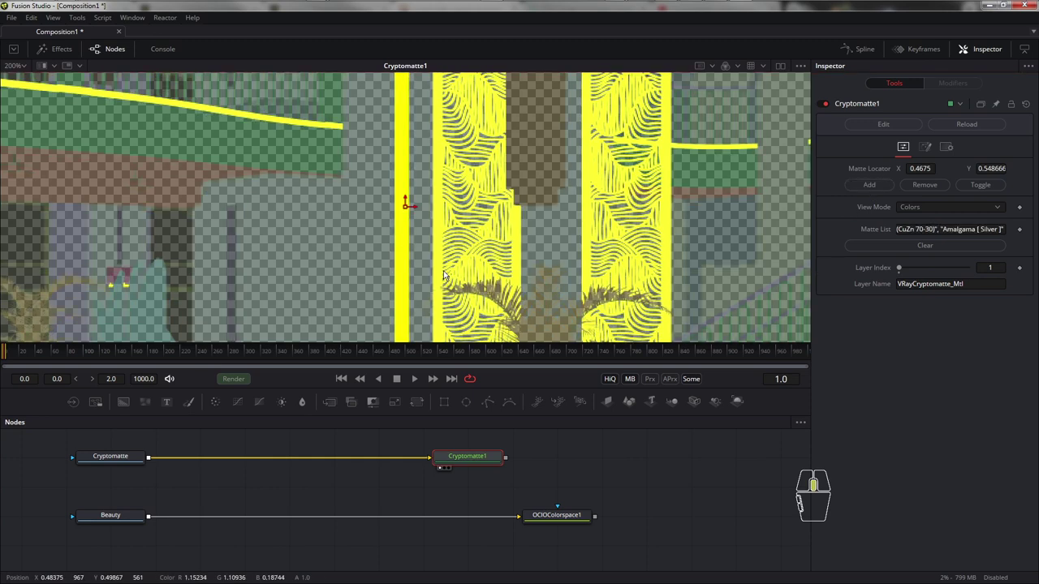
scroll(439, 250, "down", 2, "ctrl")
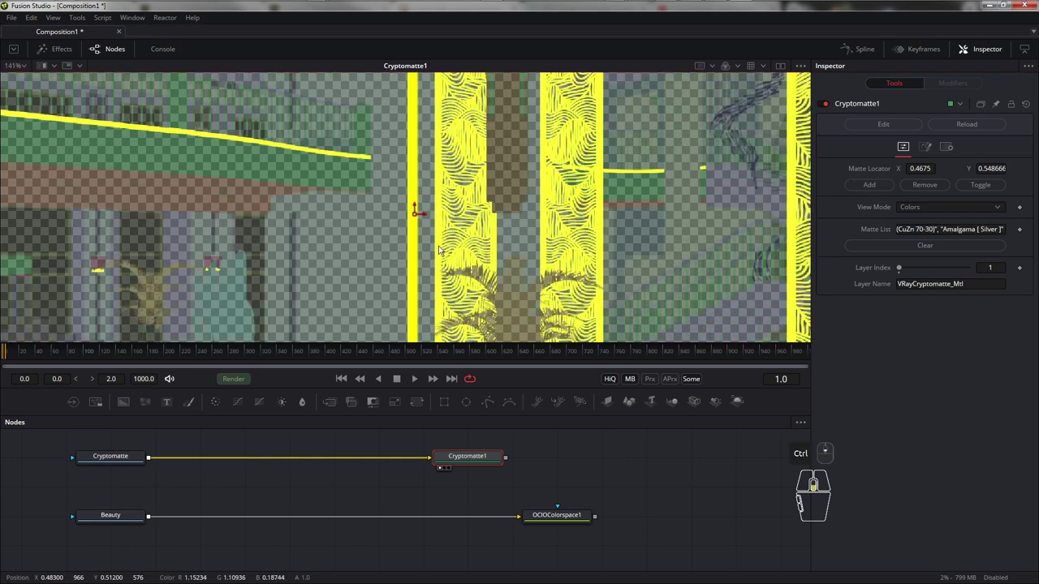
Place the matte locator on the dark purple armchair at about X 0.624, Y 0.157 and add its material to the matte list
scroll(439, 250, "up", 2, "ctrl")
scroll(441, 270, "down", 2, "ctrl")
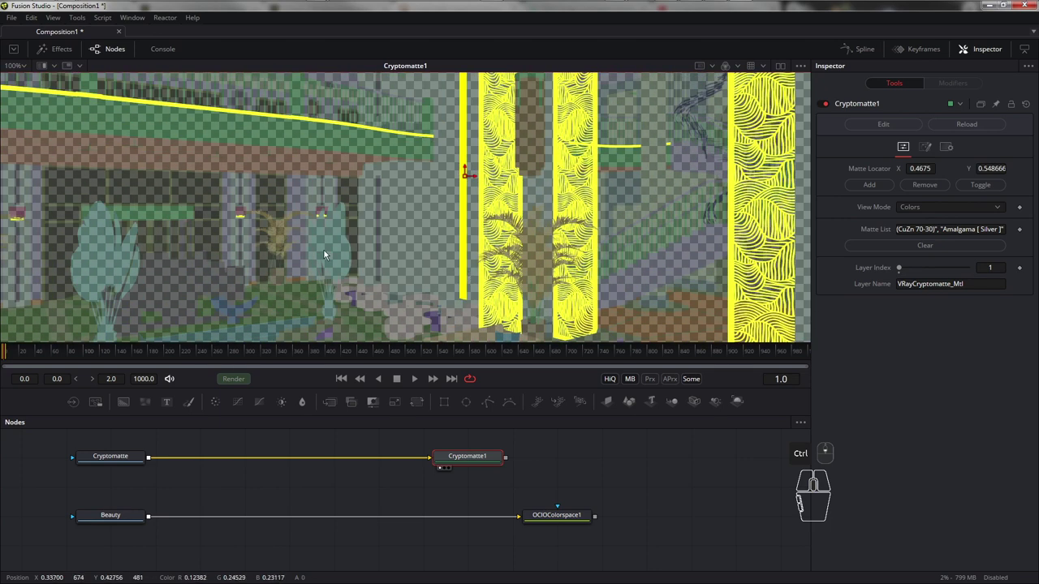
left_click_drag(305, 256, 380, 162)
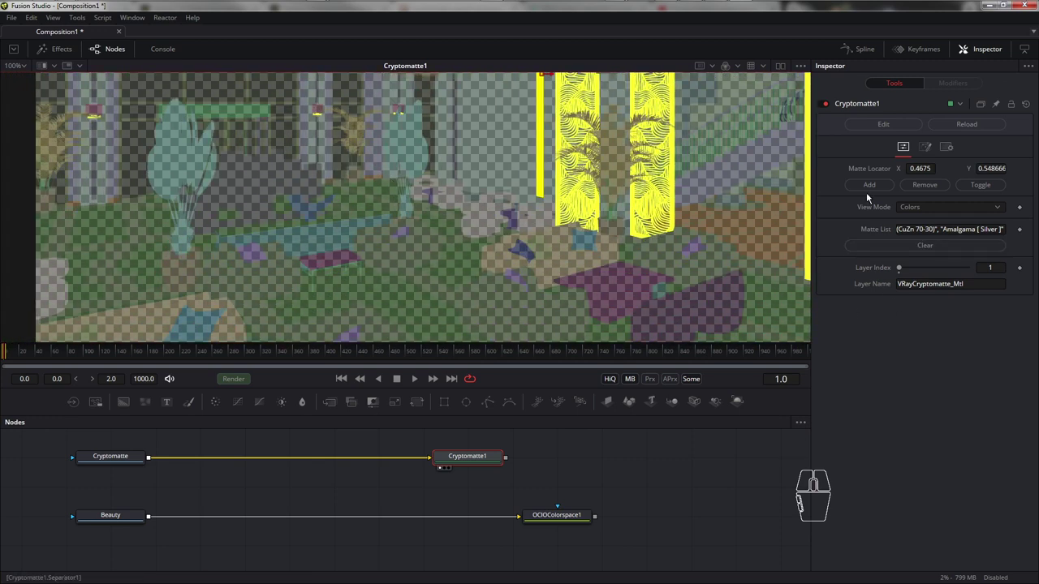
left_click_drag(543, 80, 711, 323)
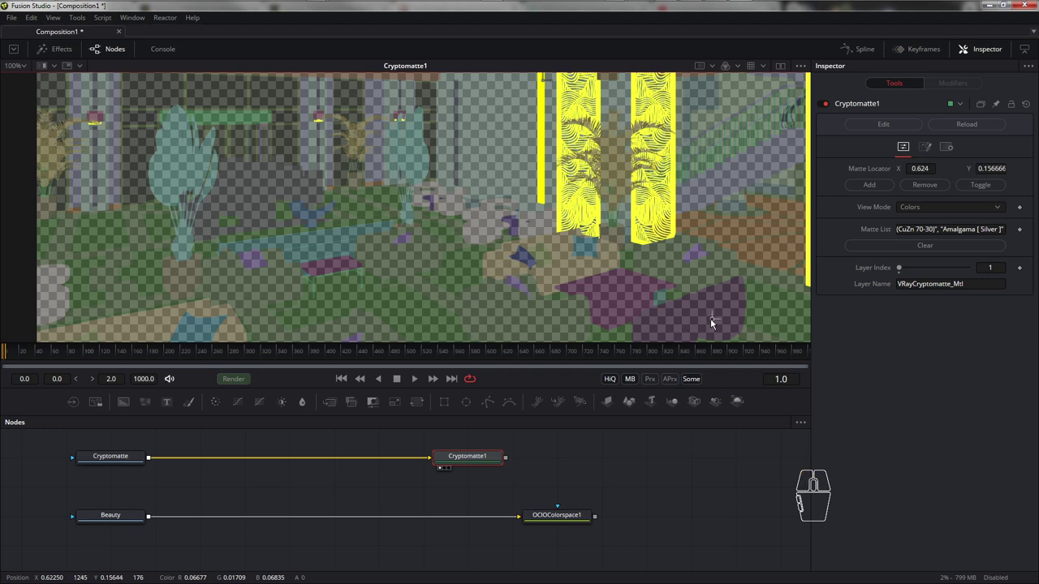
left_click(869, 185)
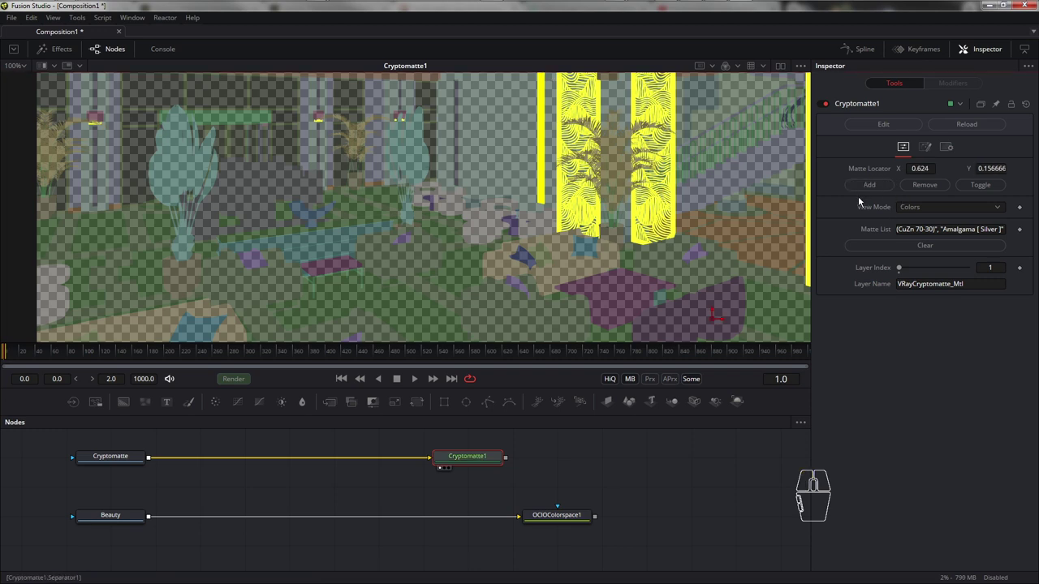
left_click_drag(479, 276, 268, 209)
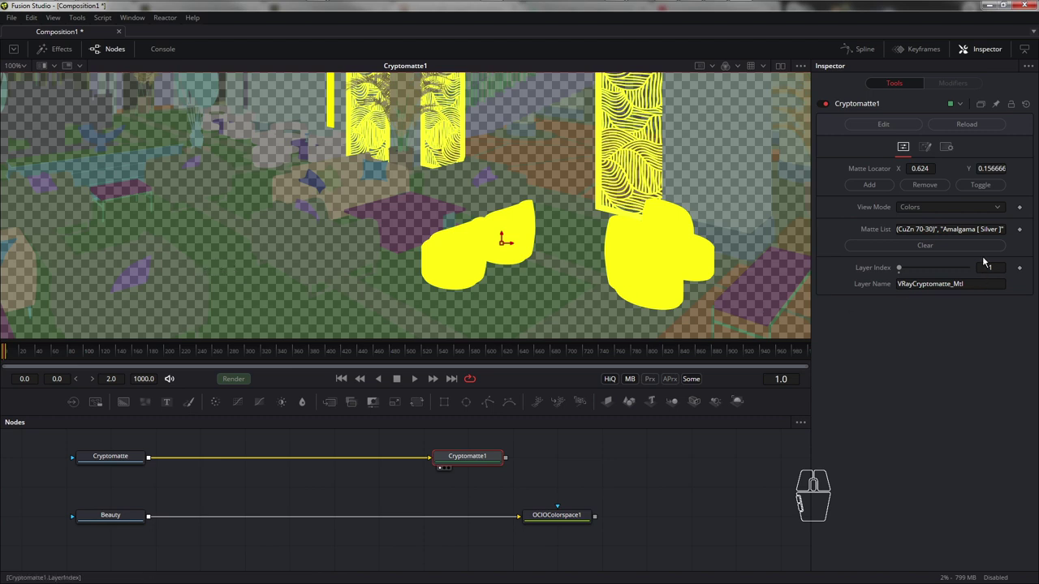
Read through the material names in the Cryptomatte node's matte list from end to start and back
left_click(1014, 229)
left_click(976, 229)
key("Right")
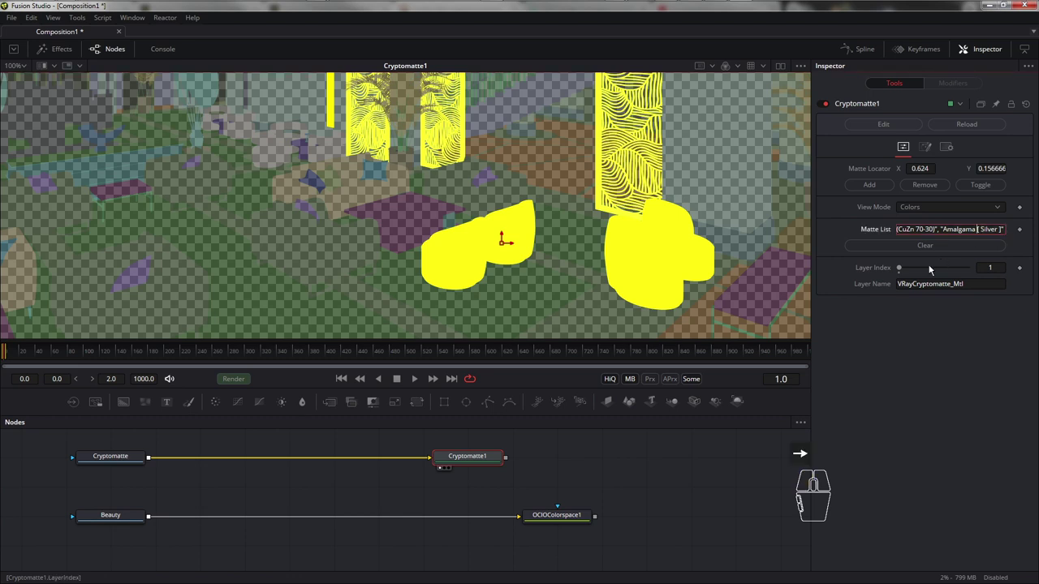
key("Left")
key("Left")
key("Left")
key("Left")
key("Left")
key("Left")
key("Left")
key("Left")
key("Left")
key("Left")
key("Left")
key("Left")
key("Left")
key("Left")
key("Left")
key("Left")
key("Left")
key("Left")
key("Left")
key("Left")
key("Left")
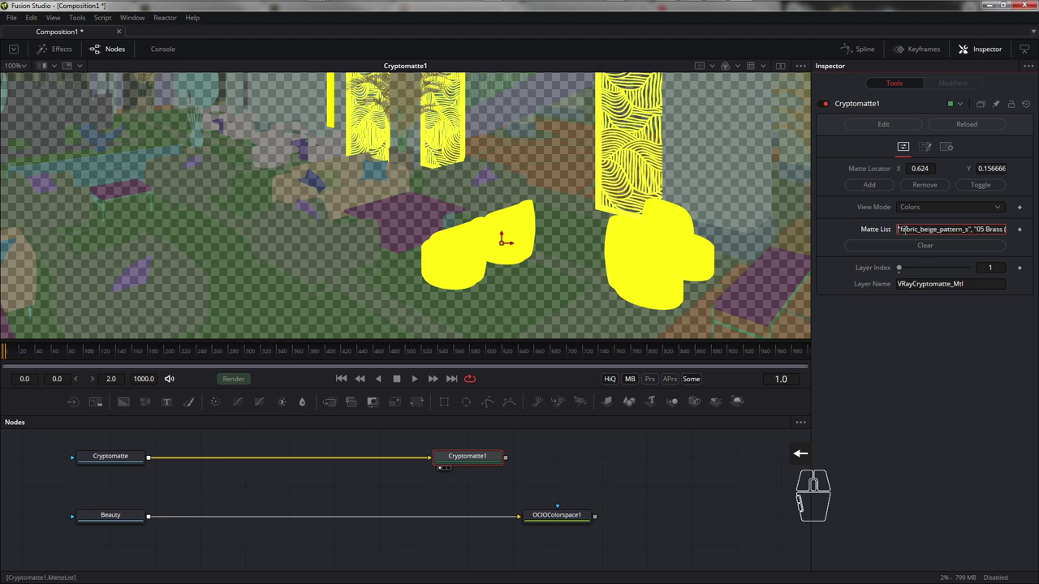
left_click_drag(901, 232, 1022, 232)
left_click(997, 230)
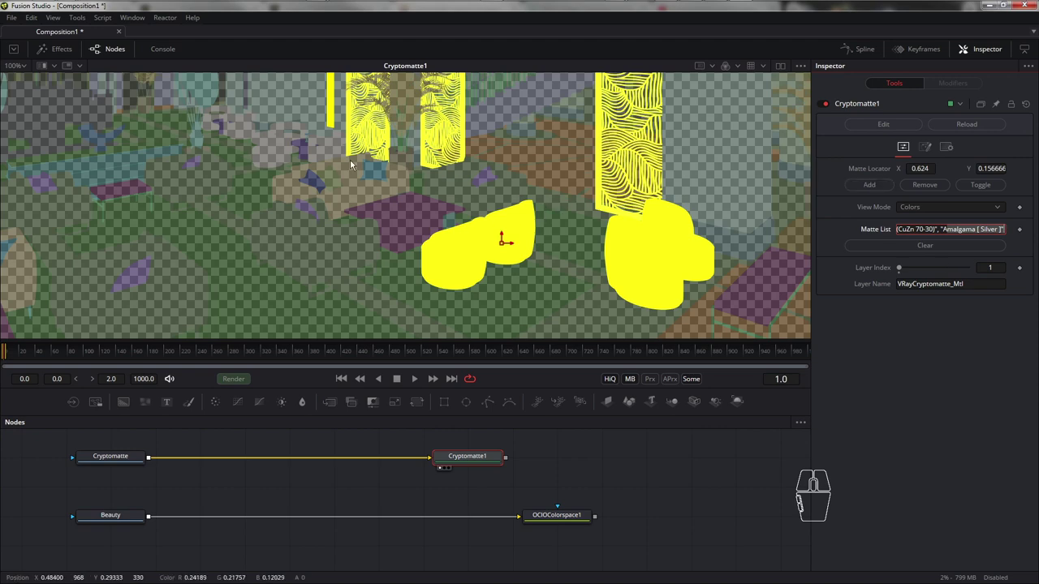
Move the matte locator onto the palm between the patterned columns, at about X 0.535, Y 0.420
left_click_drag(350, 159, 379, 217)
left_click_drag(369, 148, 467, 209)
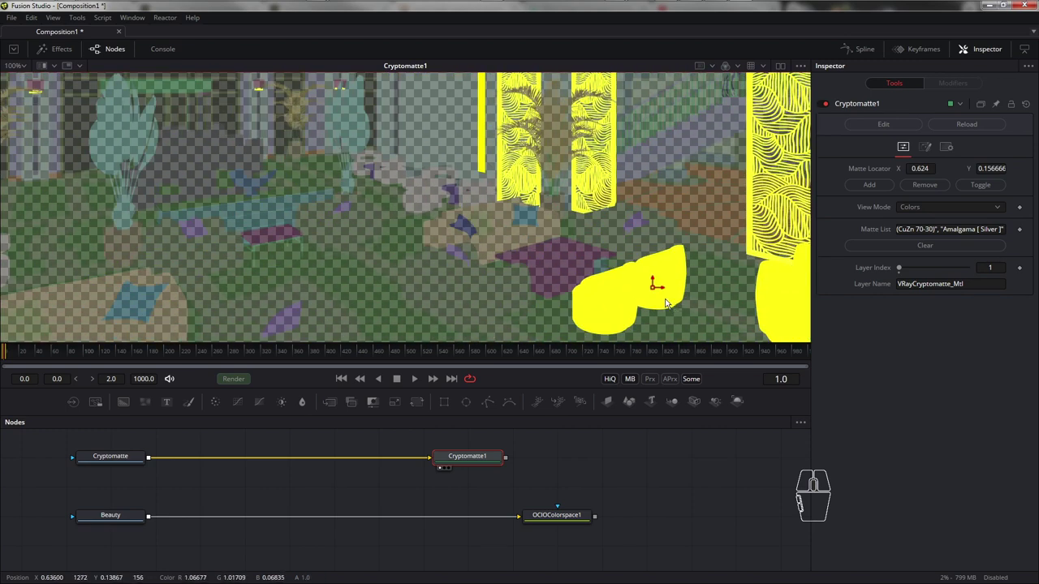
left_click_drag(380, 154, 418, 184)
left_click_drag(383, 138, 555, 257)
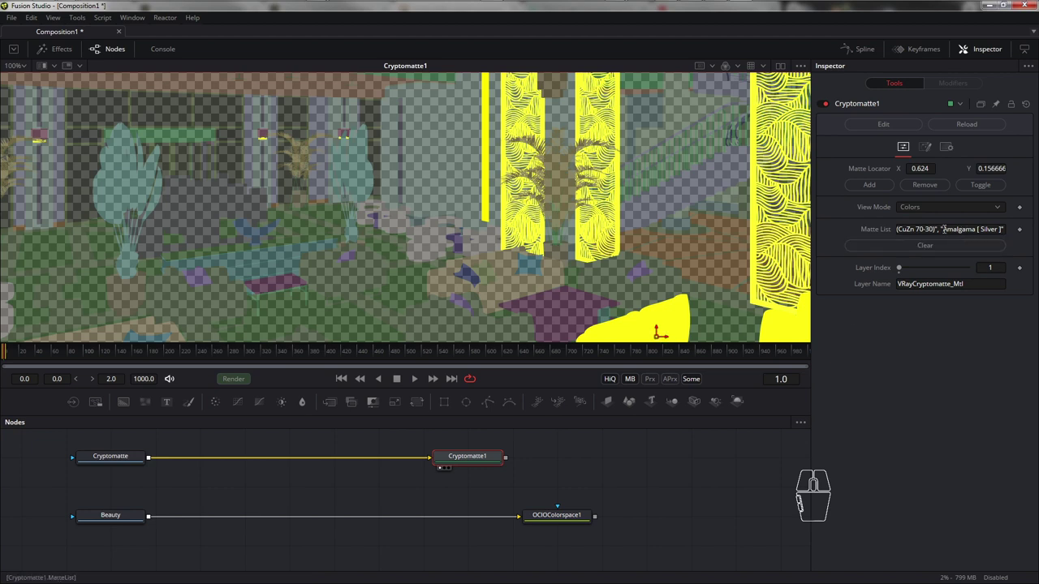
left_click(991, 230)
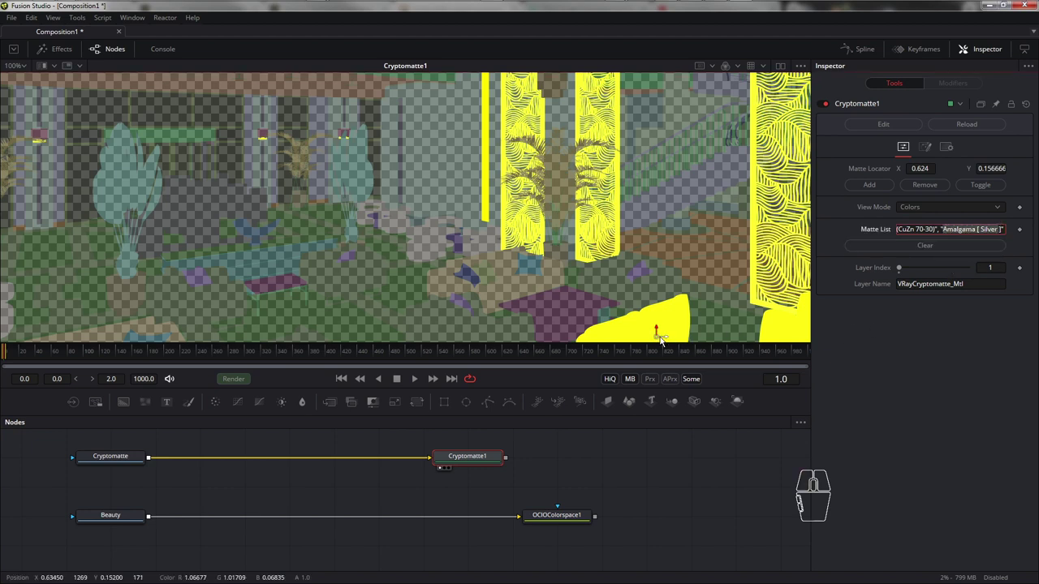
left_click_drag(659, 342, 554, 195)
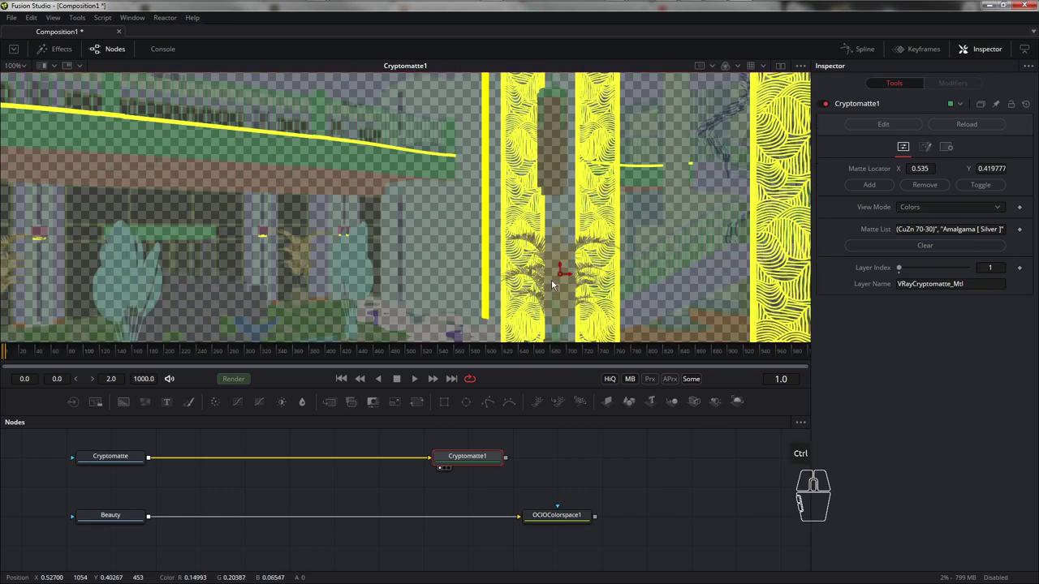
scroll(555, 281, "up", 2)
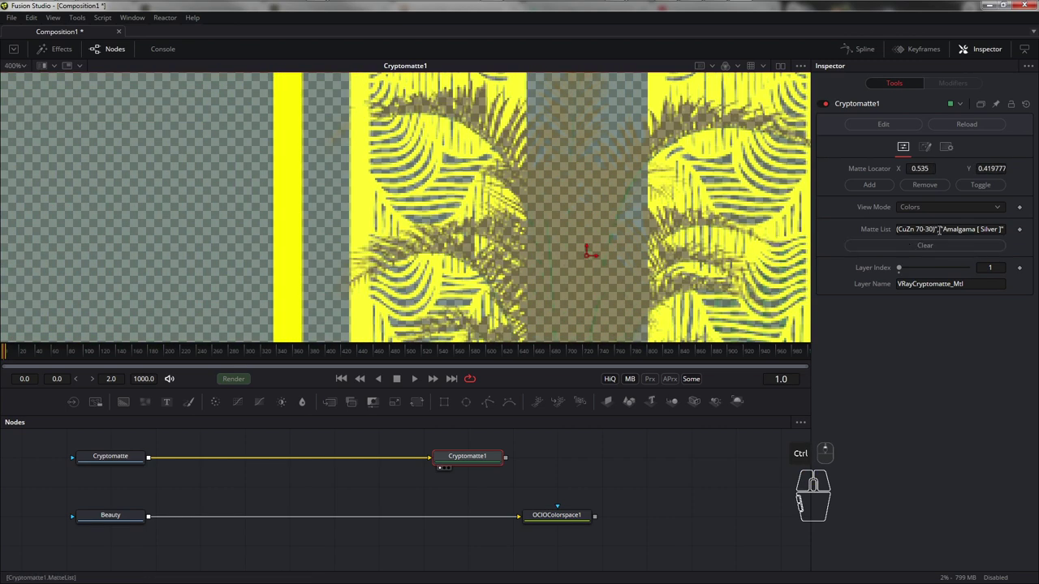
Copy the brass material's name from the matte list and clear the list
mouse_move(935, 230)
left_mouse_down()
mouse_move(1007, 230)
mouse_move(944, 233)
left_mouse_up()
key("ctrl+c")
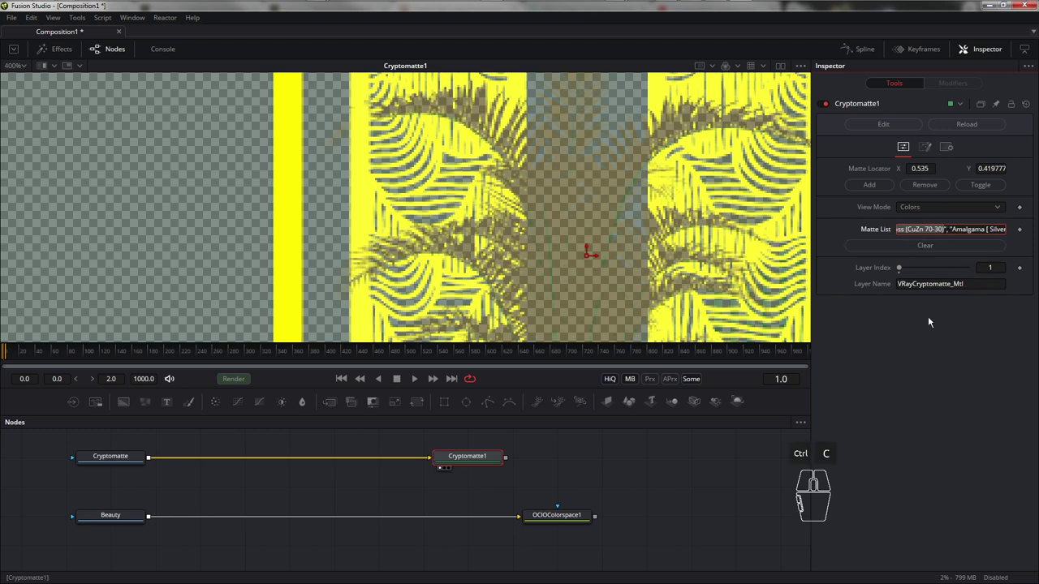
left_click(922, 246)
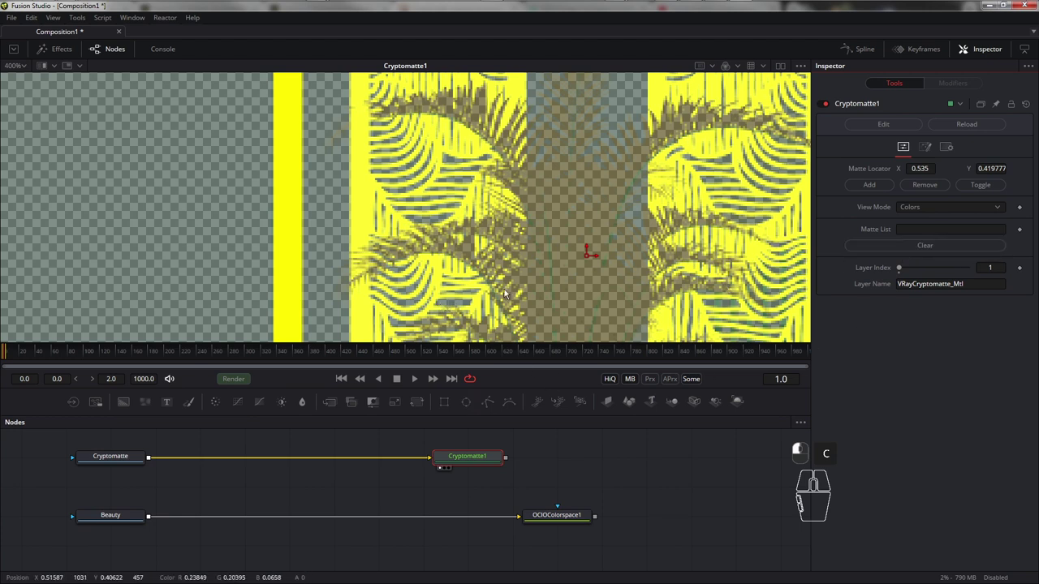
Set View Mode to Matte and paste 05 Brass (CuZn 70-30) into the empty matte list
left_click(940, 207)
left_click(903, 239)
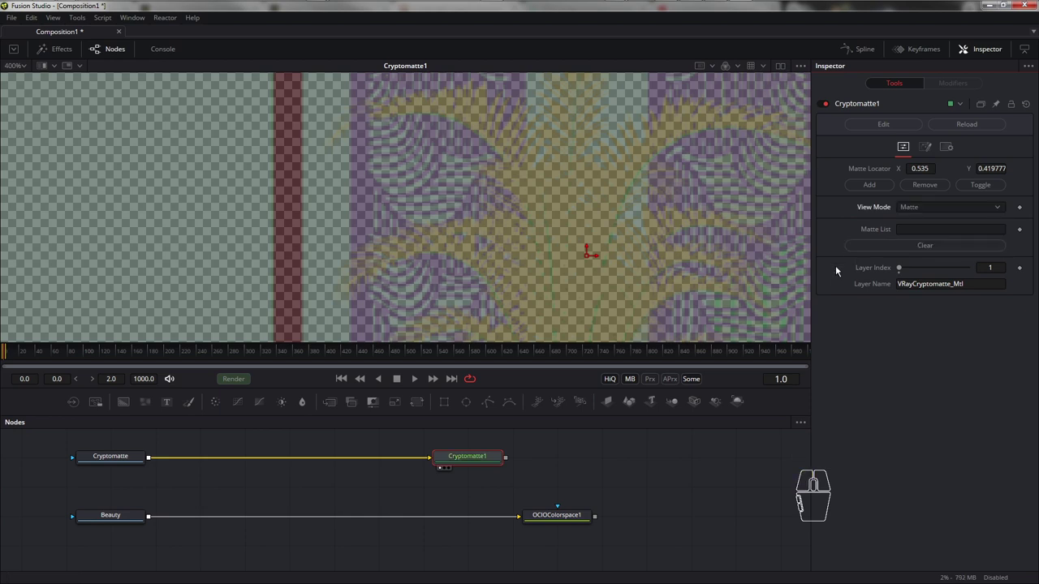
left_click(937, 245)
left_click(925, 232)
key("ctrl+v")
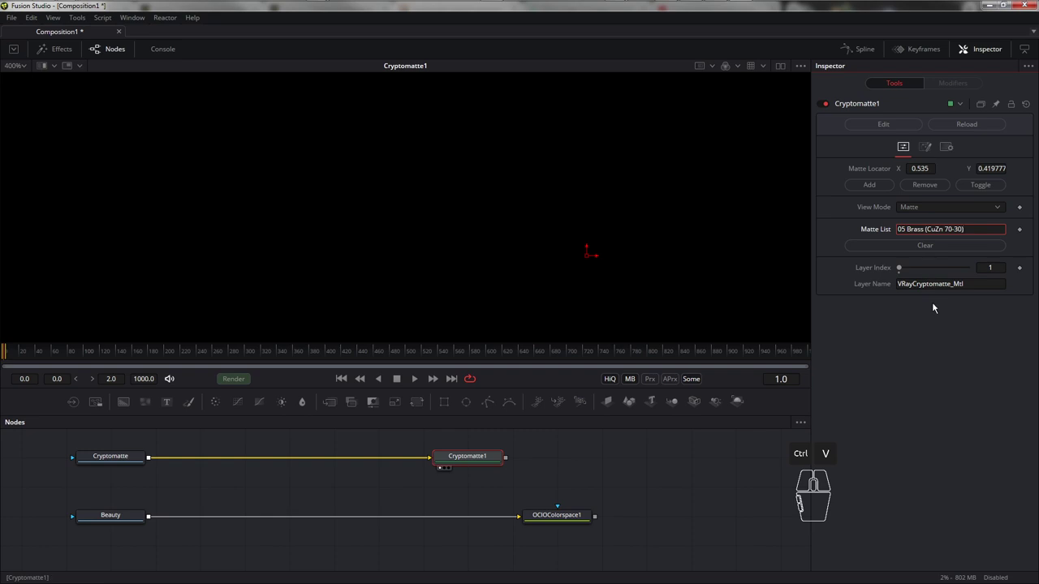
key("Return")
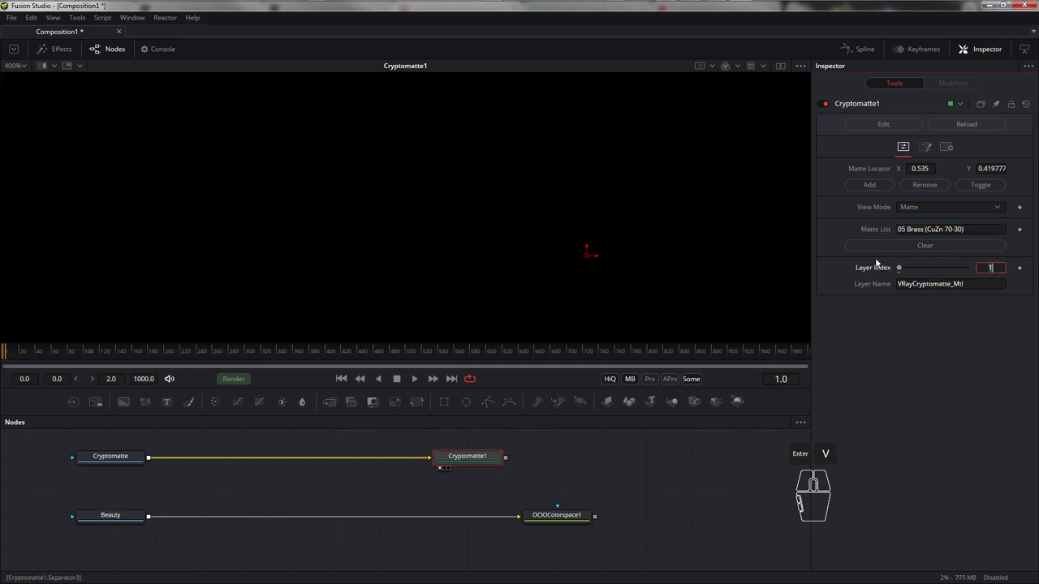
Enclose the matte list entry in double quotes as "05 Brass (CuZn 70-30)" and check the brass matte on the columns
left_click(970, 231)
type("@")
key("BackSpace")
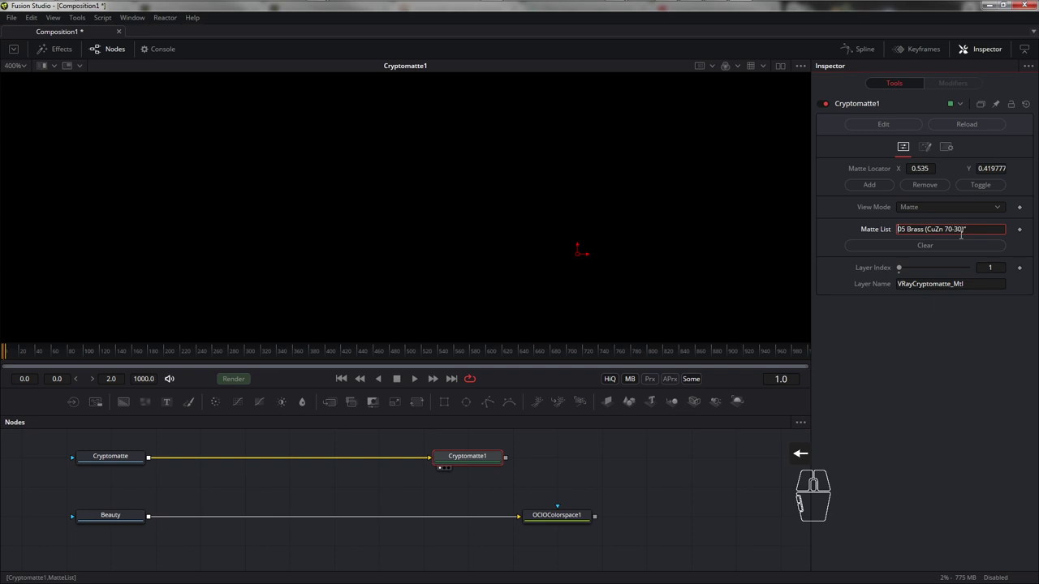
type("\"")
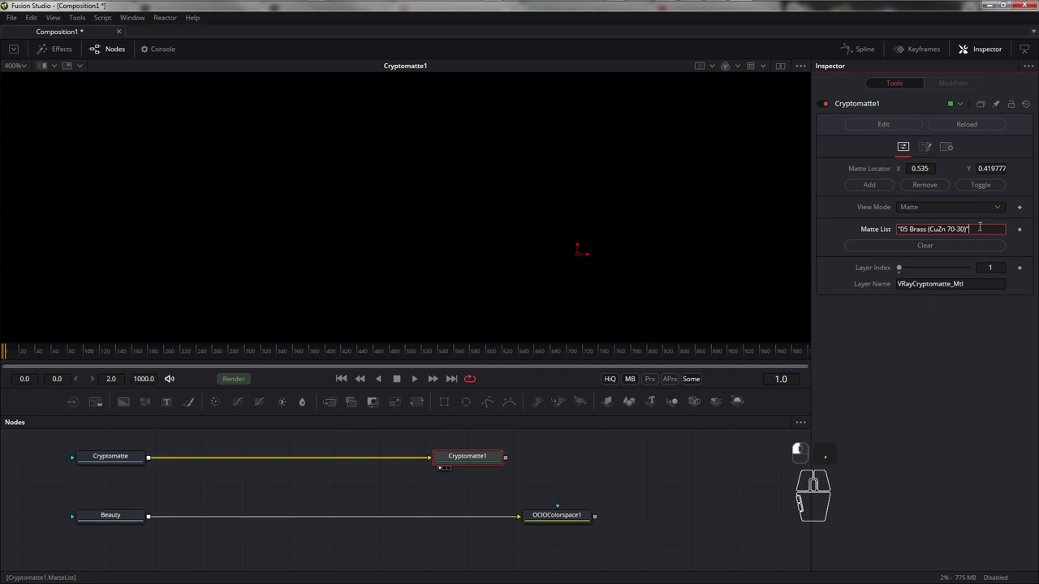
key("Tab")
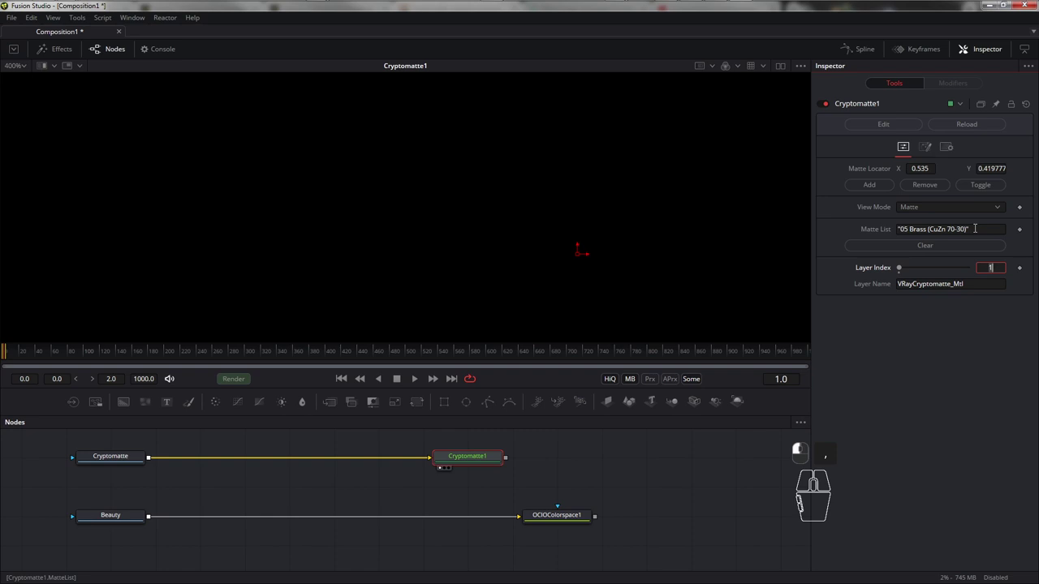
middle_click(617, 213)
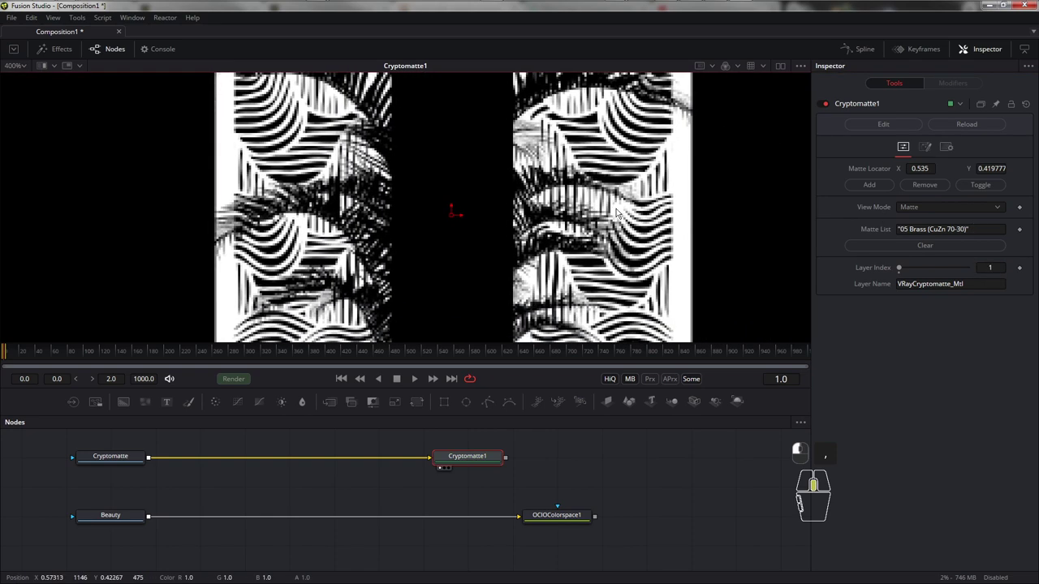
scroll(610, 217, "down", 5, "ctrl")
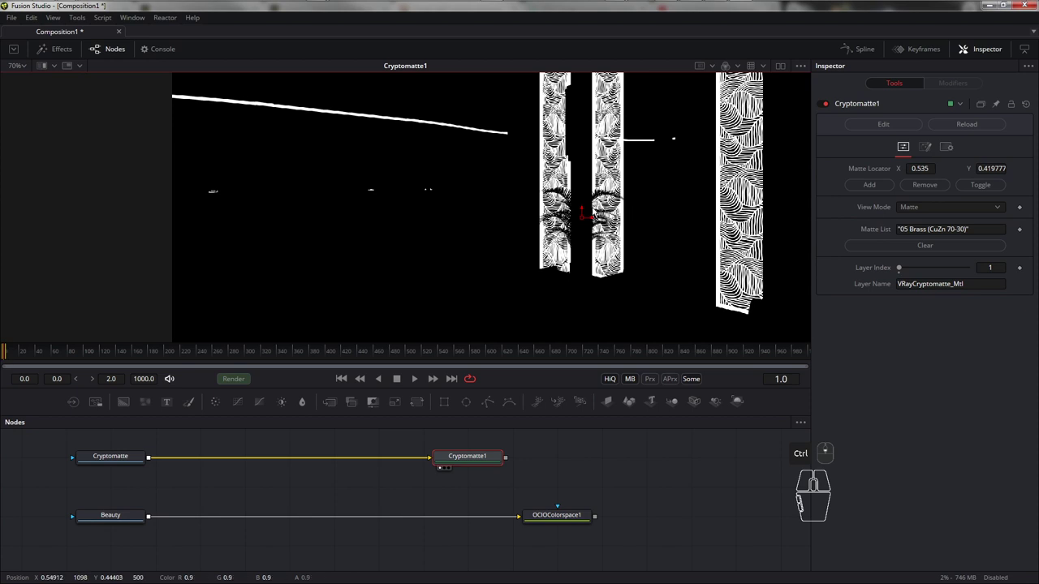
middle_click(605, 221)
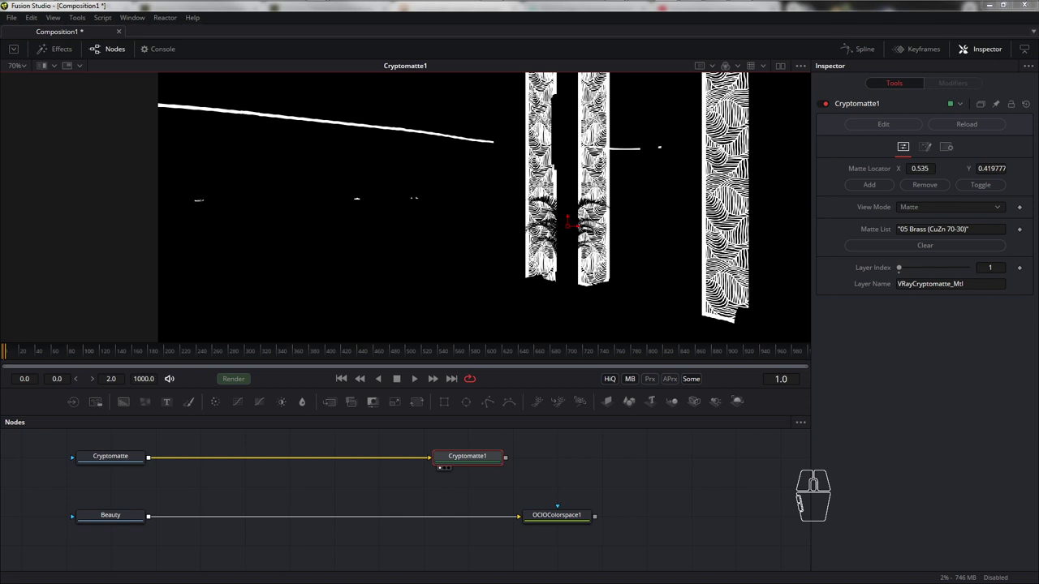
left_click_drag(605, 290, 601, 285)
scroll(611, 272, "up", 5, "ctrl")
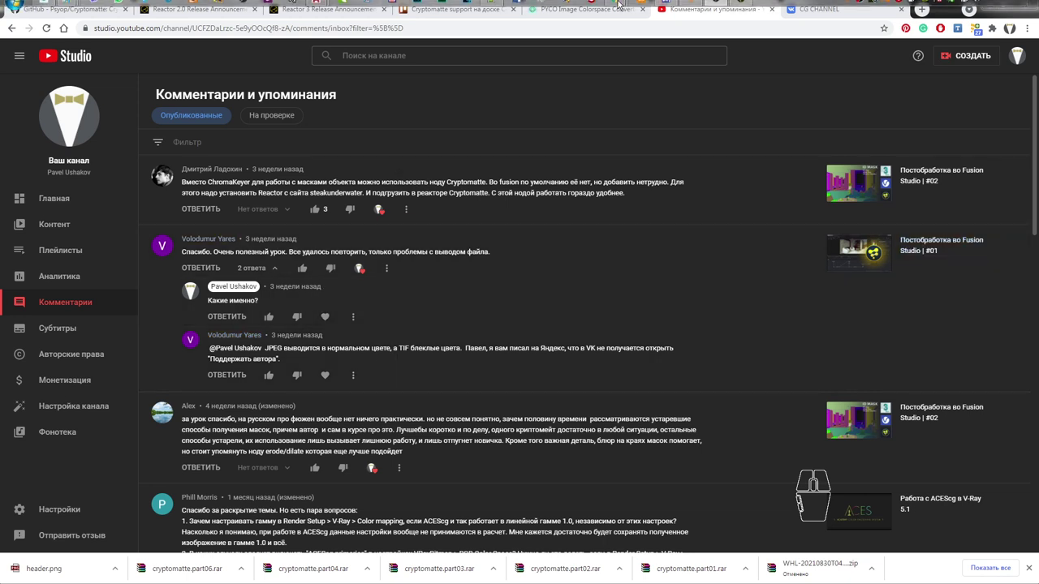
Switch back to Fusion Studio and add a Saver node to the node graph near OCIOColorspace1
left_click(742, 9)
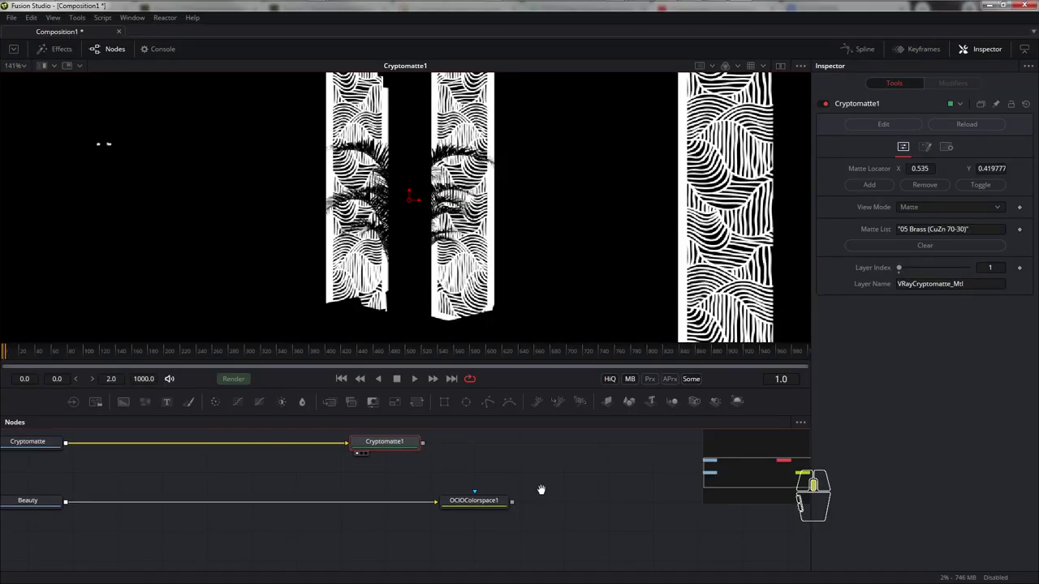
left_click_drag(542, 490, 422, 499)
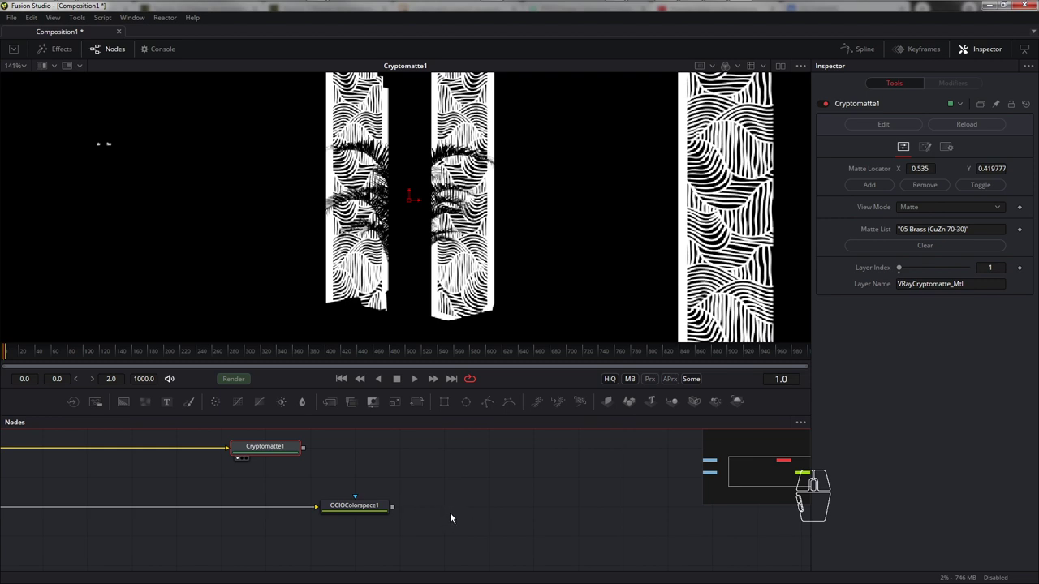
right_click(518, 498)
left_click(431, 478)
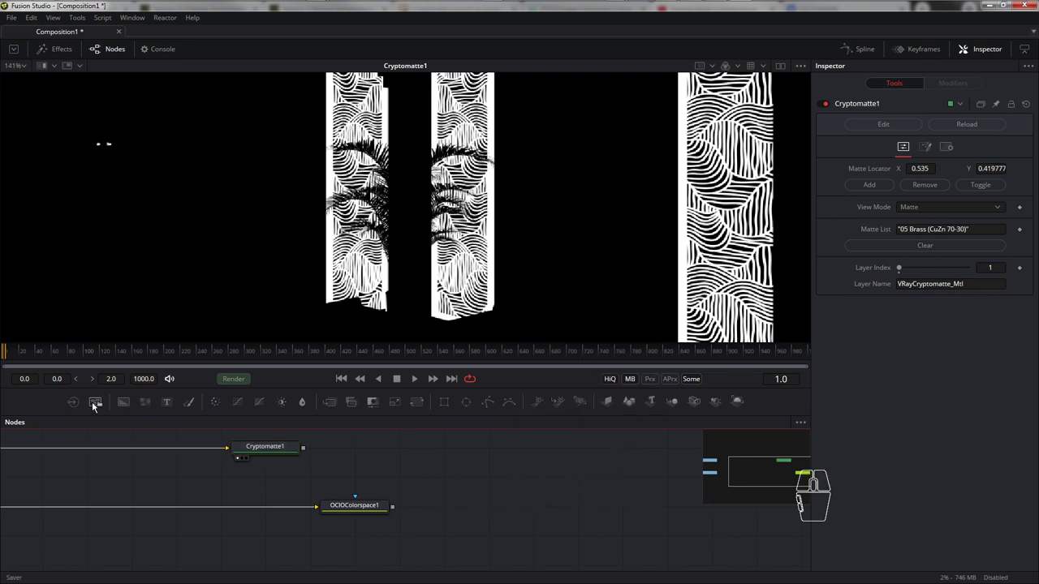
left_click_drag(92, 402, 396, 513)
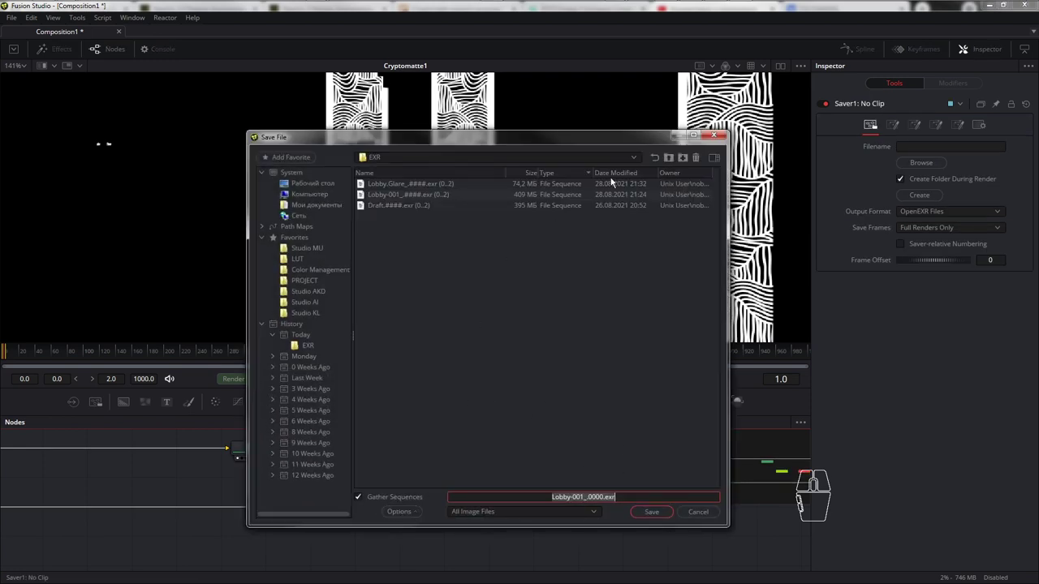
Set the Saver's output to a TIFF file named Lobby-001_ in the RENDER folder
left_click(668, 159)
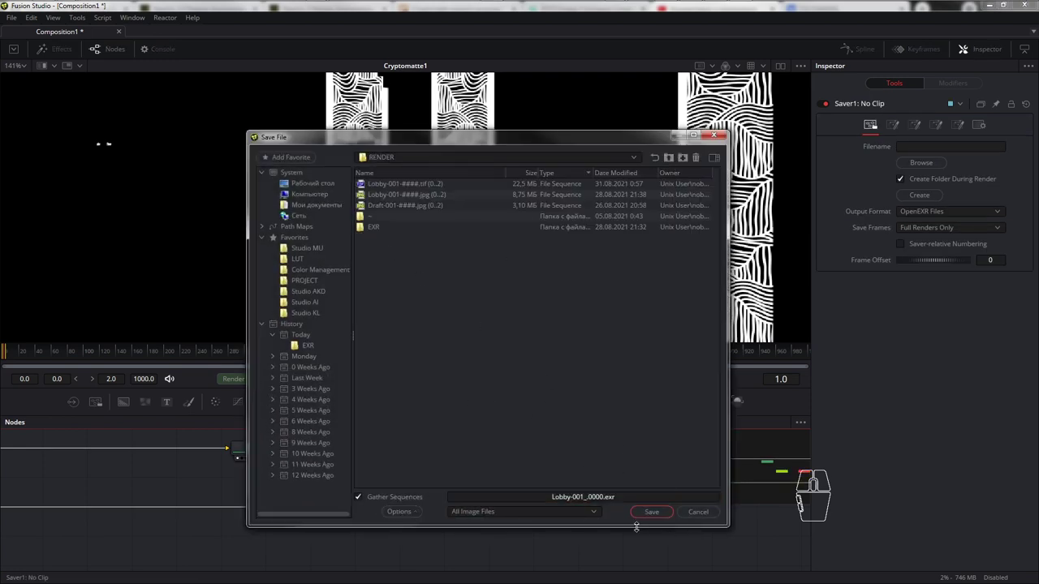
left_click(544, 511)
scroll(542, 509, "down", 3)
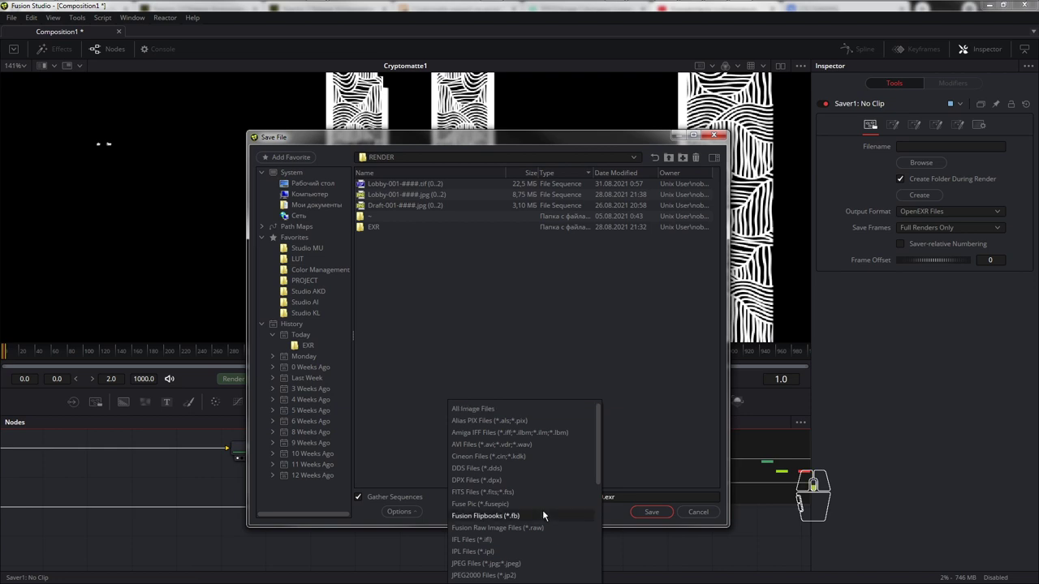
left_click_drag(599, 504, 593, 561)
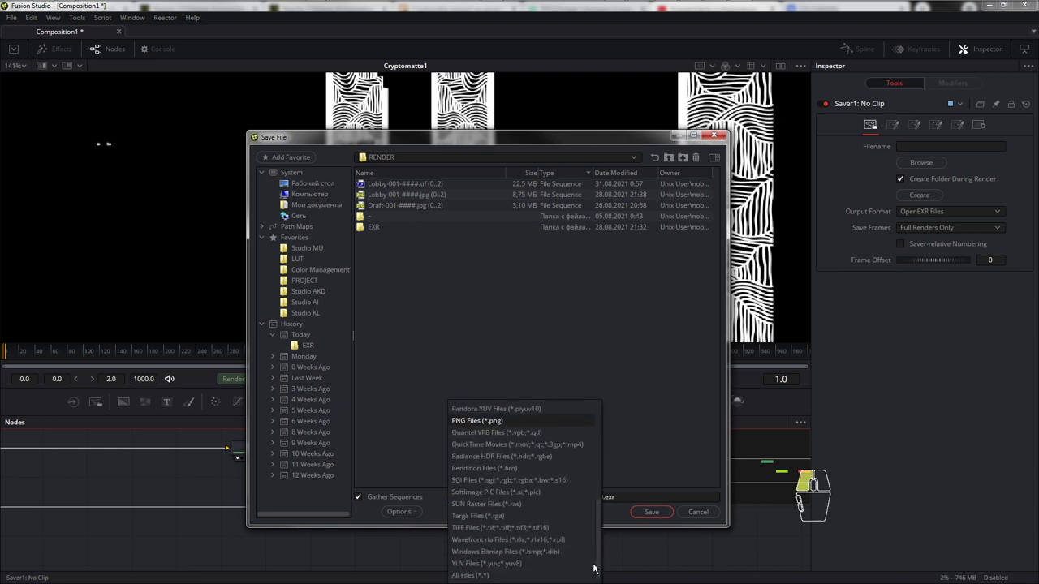
left_click(562, 528)
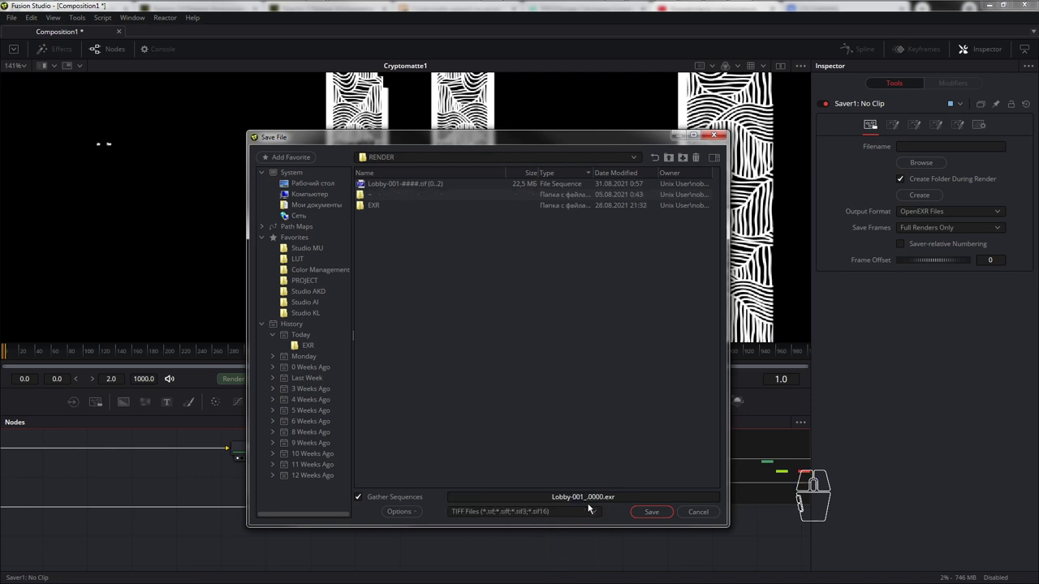
left_click_drag(589, 496, 681, 501)
key("BackSpace")
left_click(652, 512)
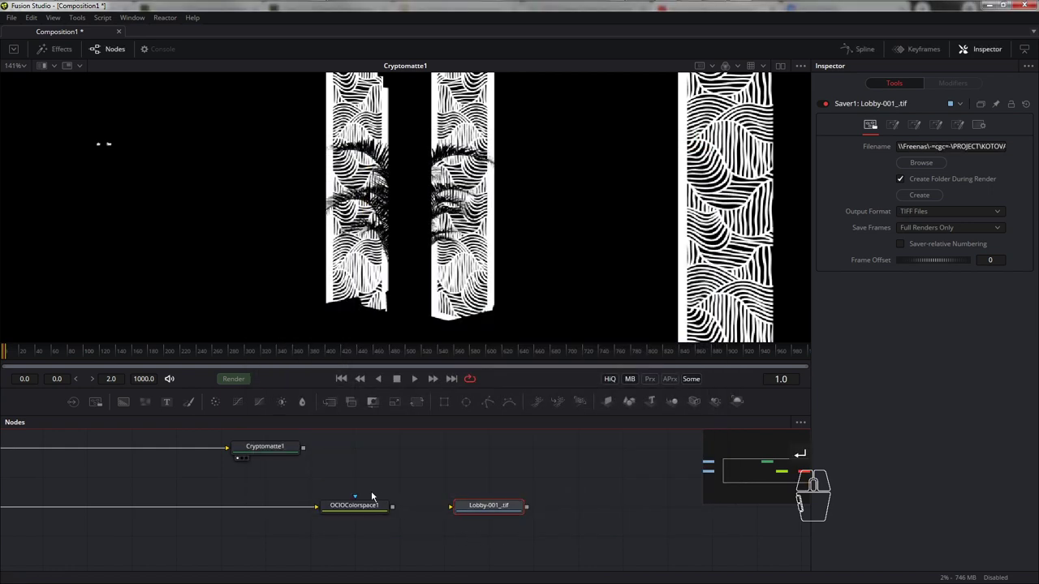
Connect OCIOColorspace1's output to the Lobby-001_.tif saver and show OCIOColorspace1 in the viewer
left_click_drag(393, 509, 451, 506)
key("1")
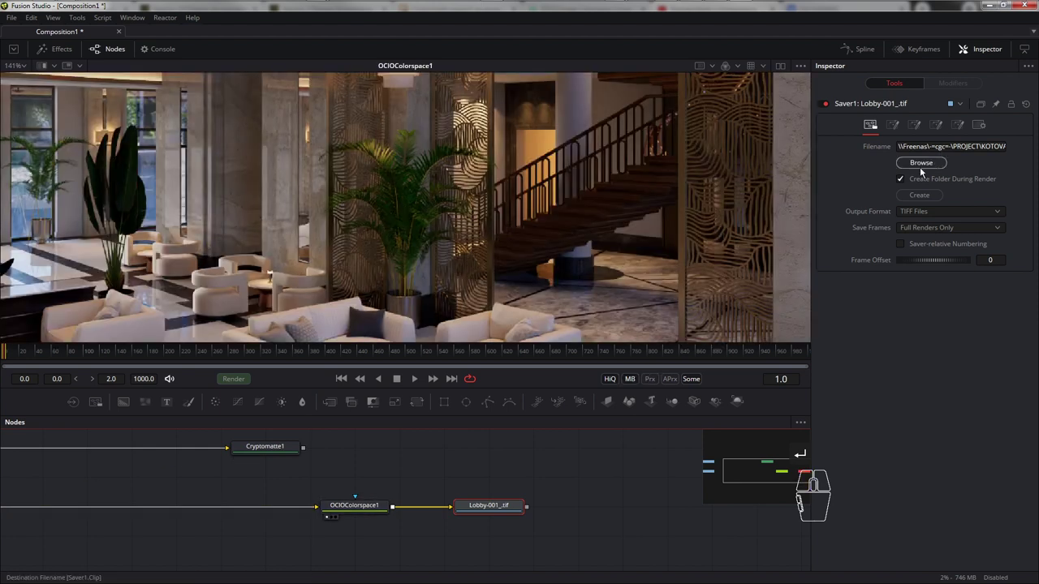
Open the Lobby-001_.tif saver's export settings and set its output Color Space Type to Space
left_click(893, 127)
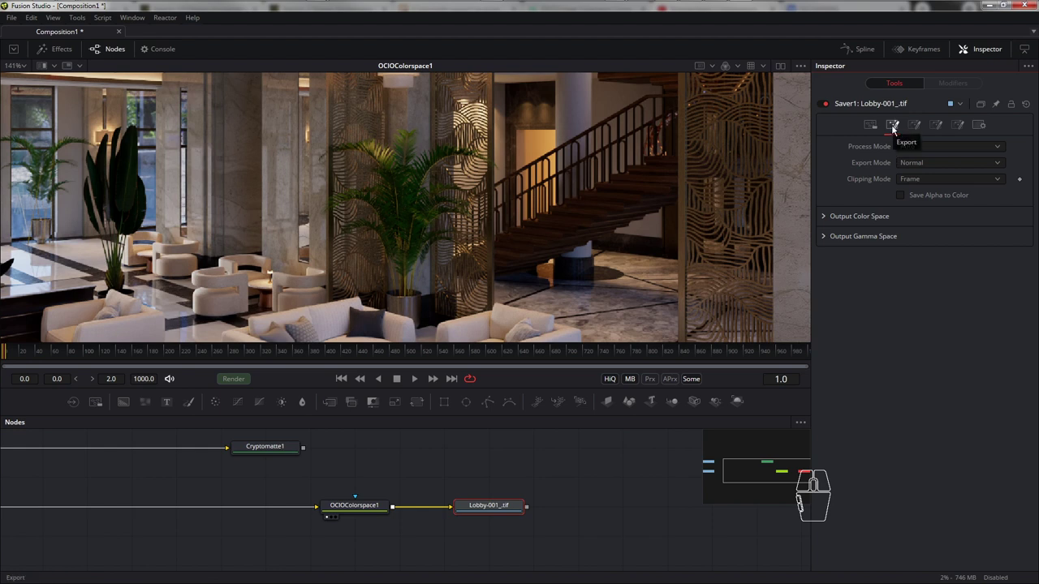
left_click(950, 148)
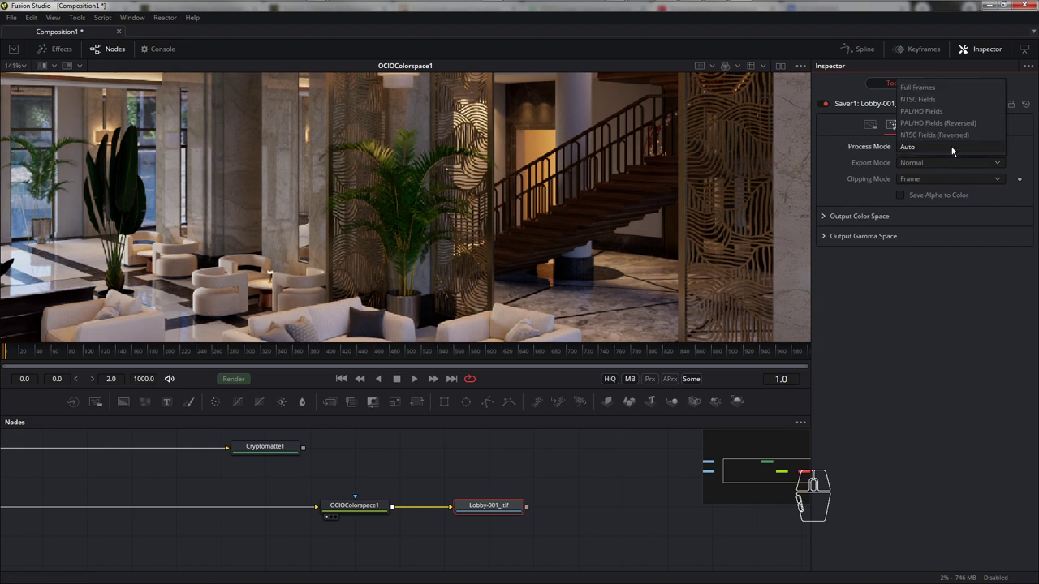
left_click(855, 167)
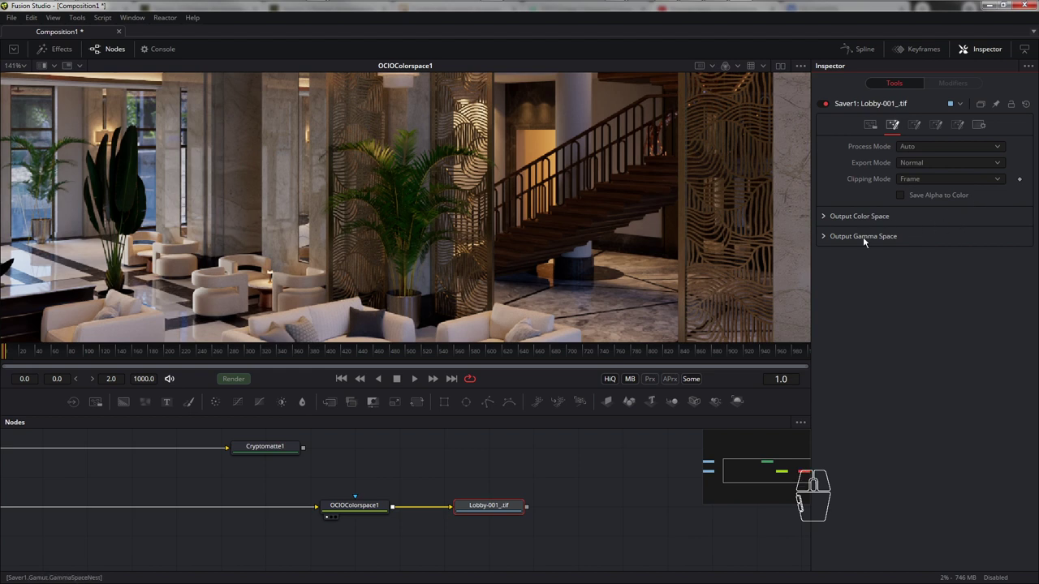
left_click(861, 219)
left_click(962, 229)
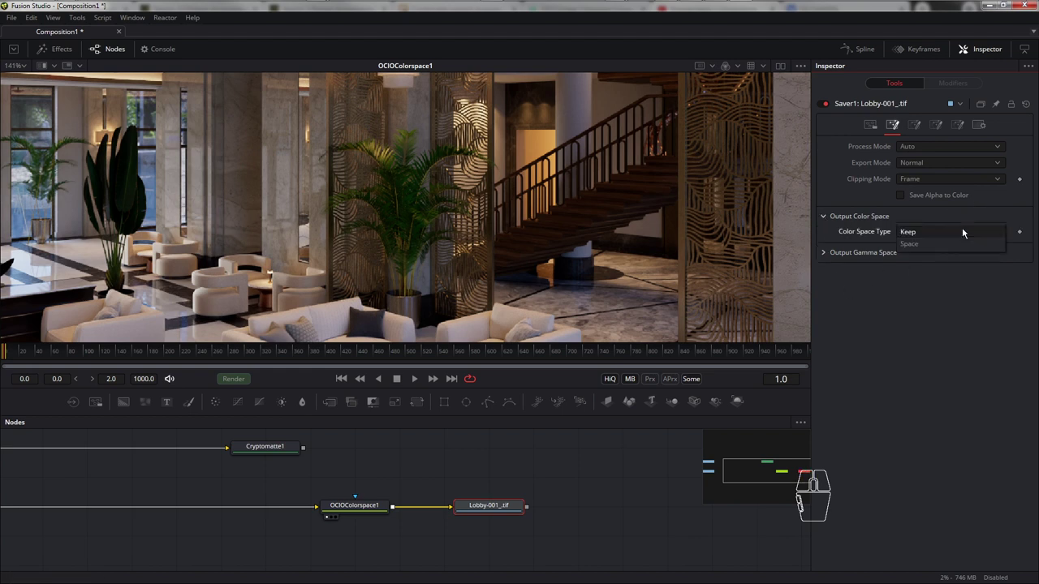
left_click(910, 245)
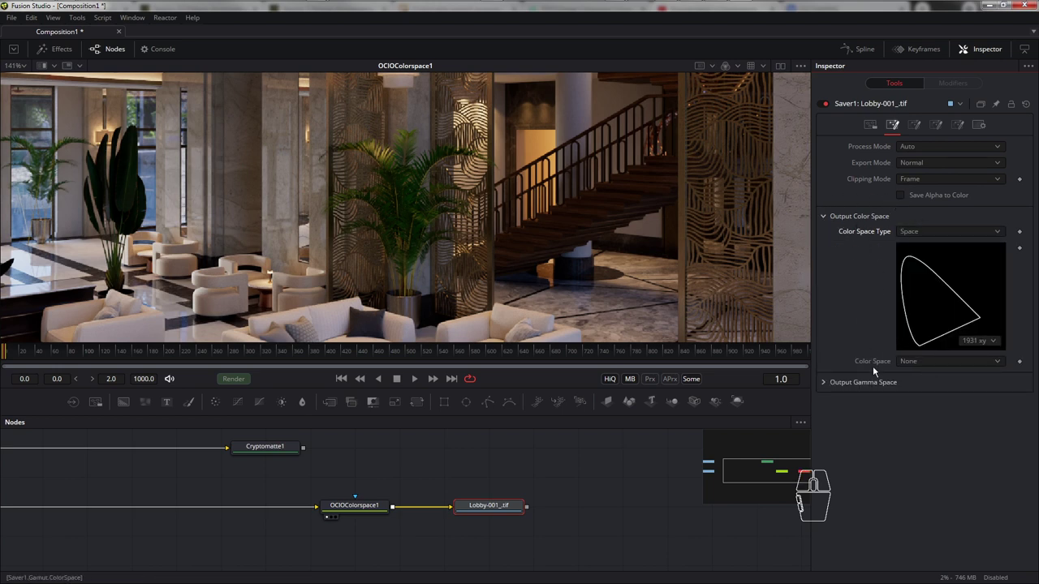
Set the saver's output Color Space to sRGB
left_click(962, 361)
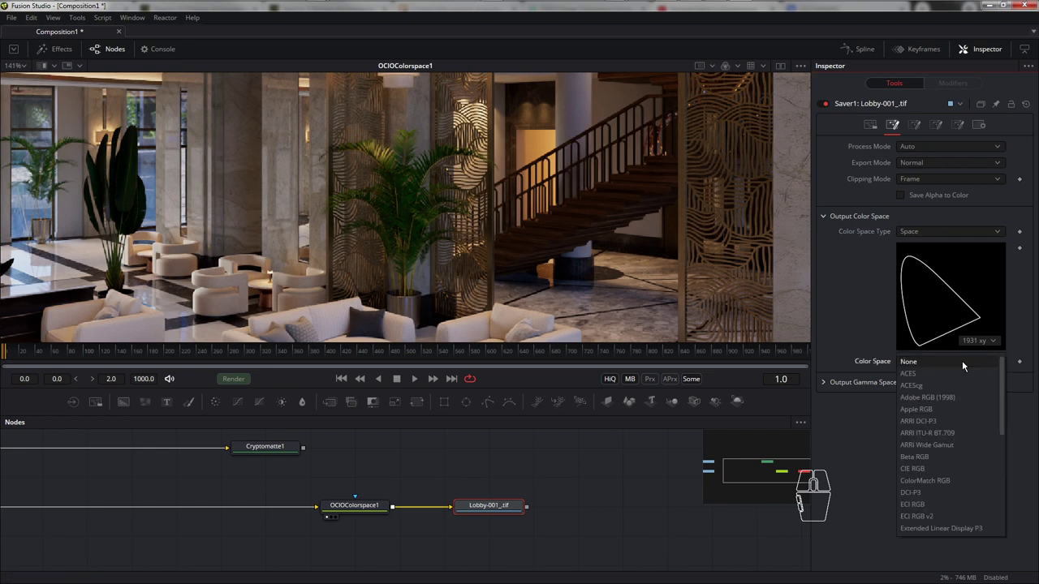
left_click_drag(1004, 406, 1001, 525)
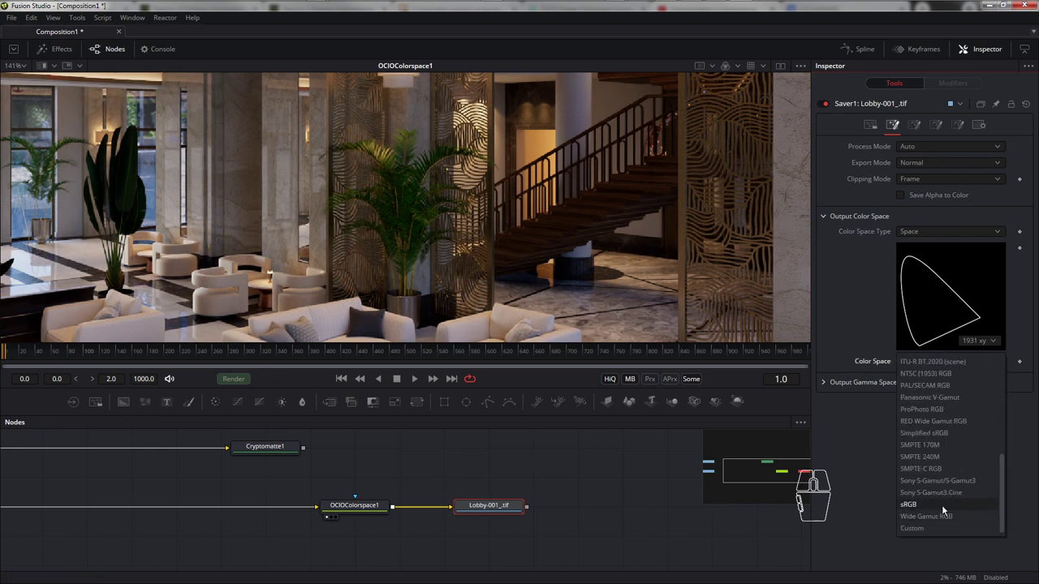
left_click(997, 362)
left_click(997, 362)
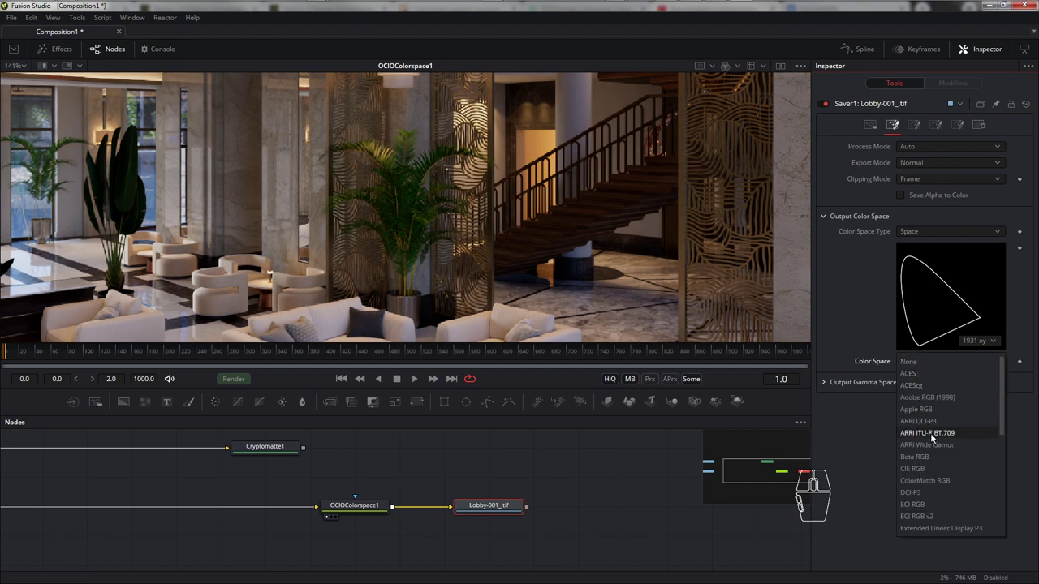
left_click(879, 431)
left_click(968, 359)
scroll(928, 511, "down", 5)
left_click(916, 513)
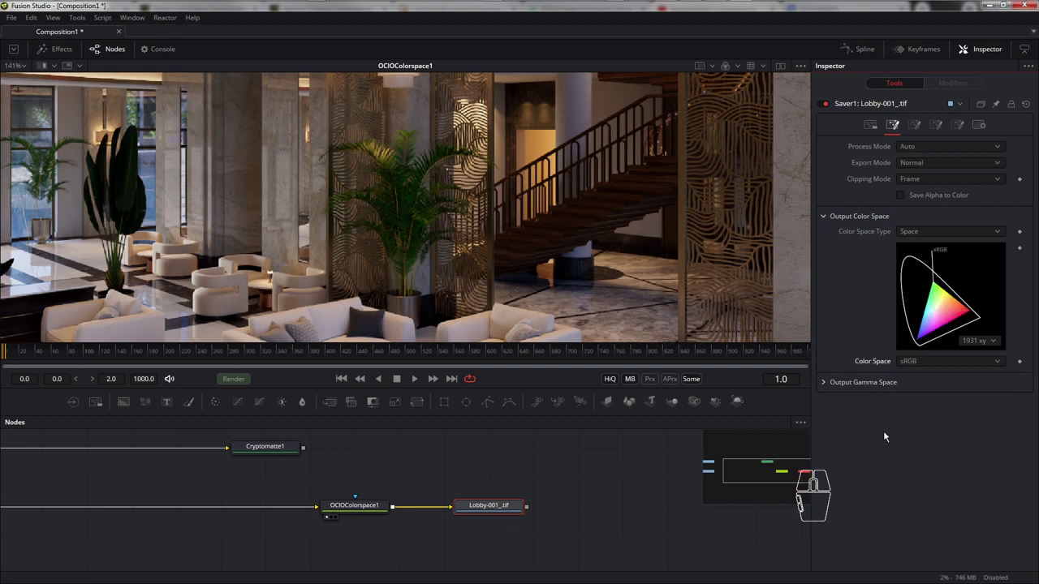
Set the saver's Output Gamma Space to curve type Space with sRGB as the Gamma Space
left_click(822, 381)
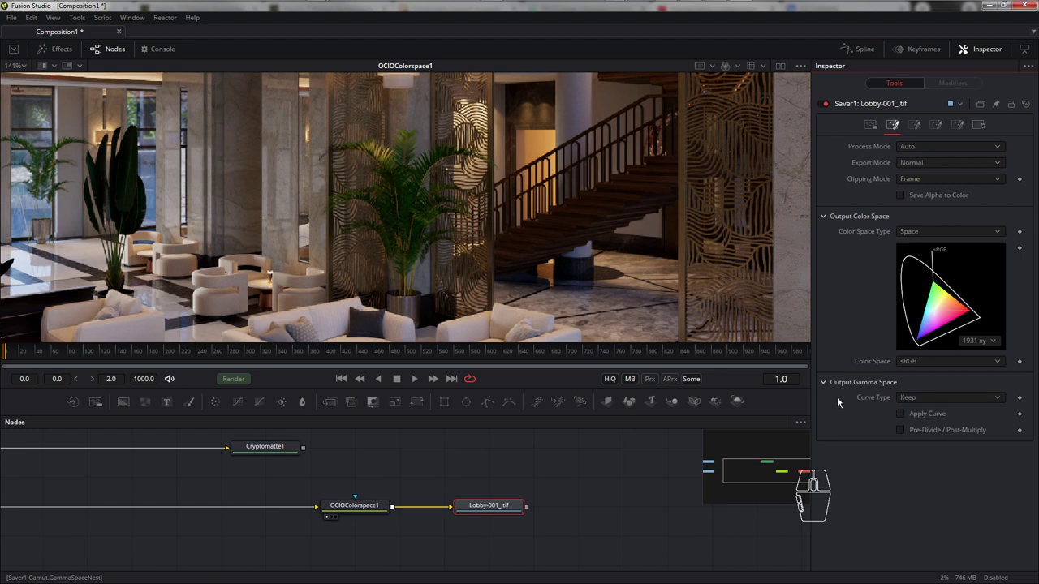
left_click(1003, 403)
left_click(909, 410)
left_click(974, 503)
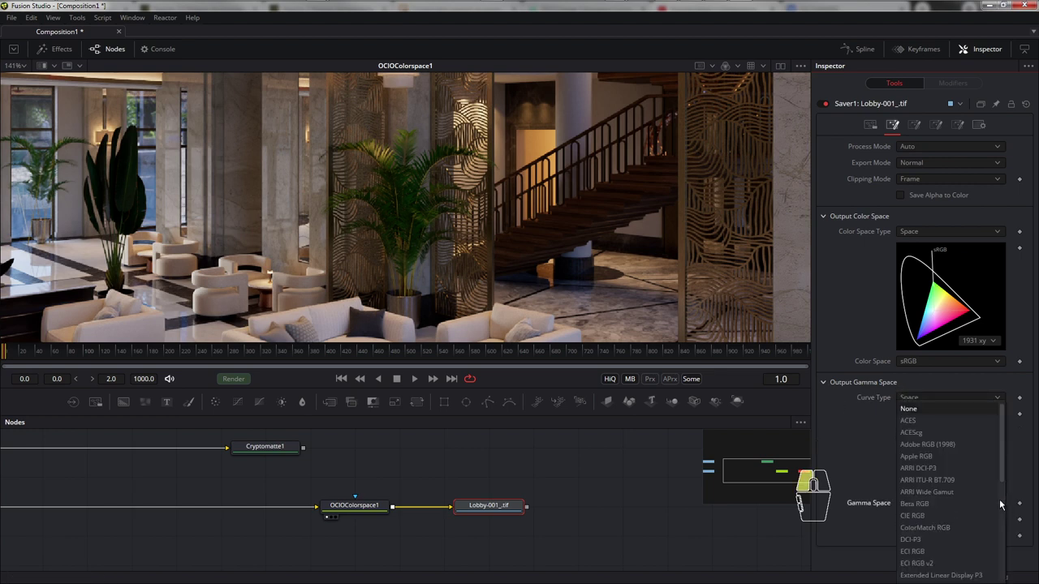
left_click_drag(1003, 451, 1003, 540)
left_click(908, 551)
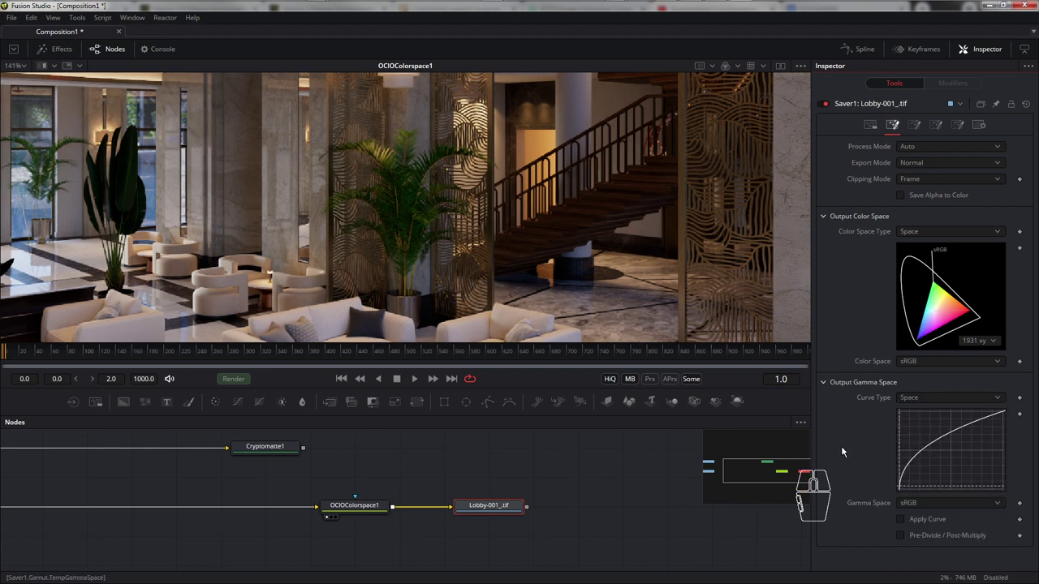
Set the TIFF bit depth to int8 in the saver's format settings
left_click(958, 123)
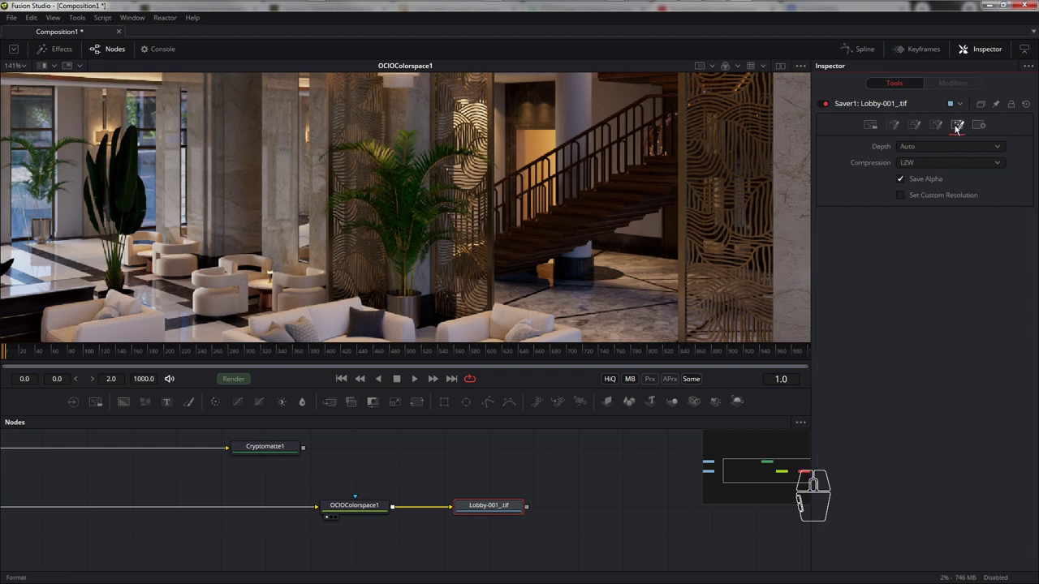
left_click(910, 150)
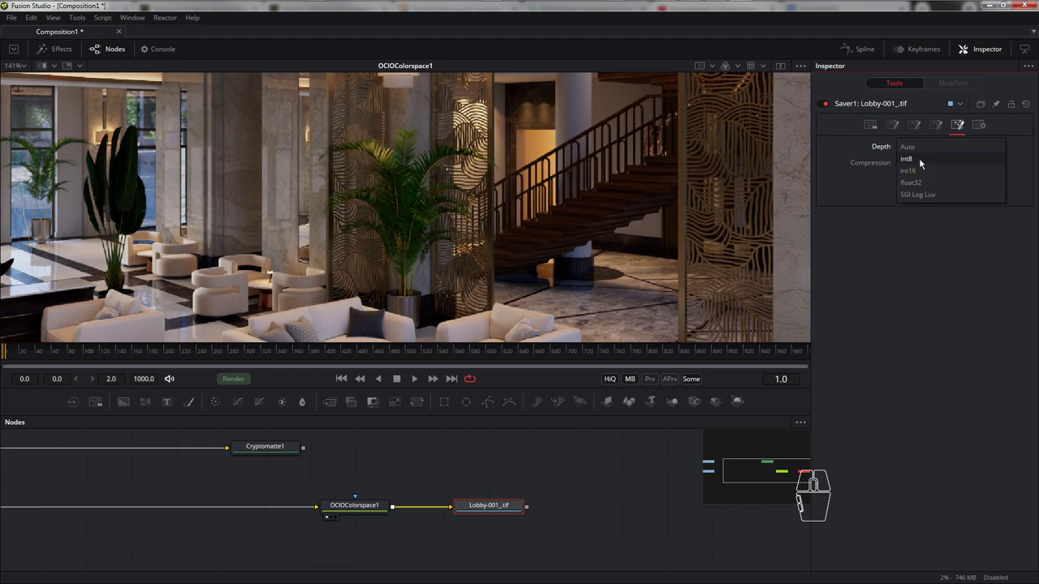
left_click(918, 158)
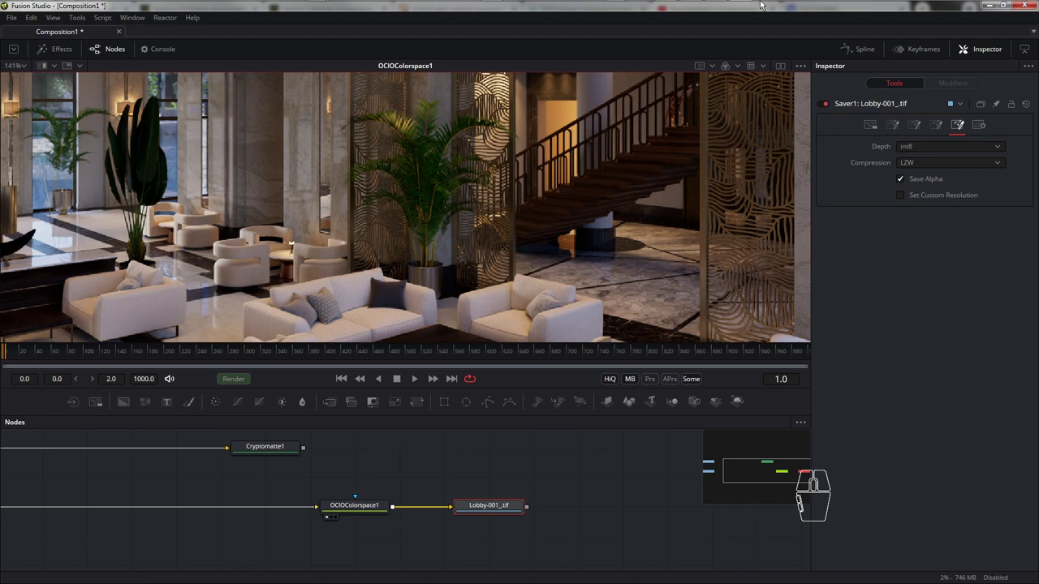
Switch to Chrome and read the viewer comments on the Fusion Studio lessons in YouTube Studio
mouse_move(743, 8)
mouse_move(619, 8)
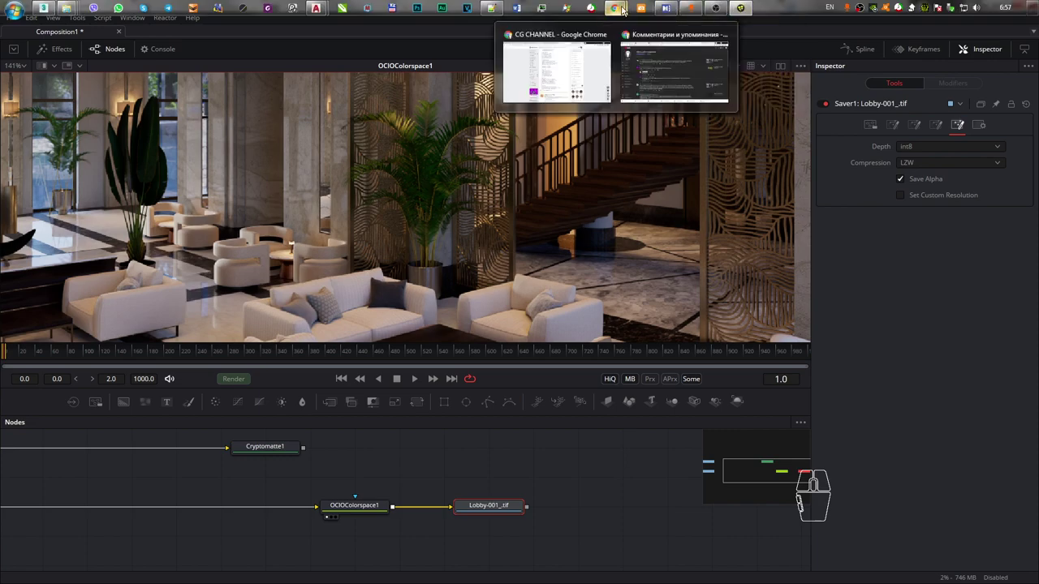
left_click(673, 65)
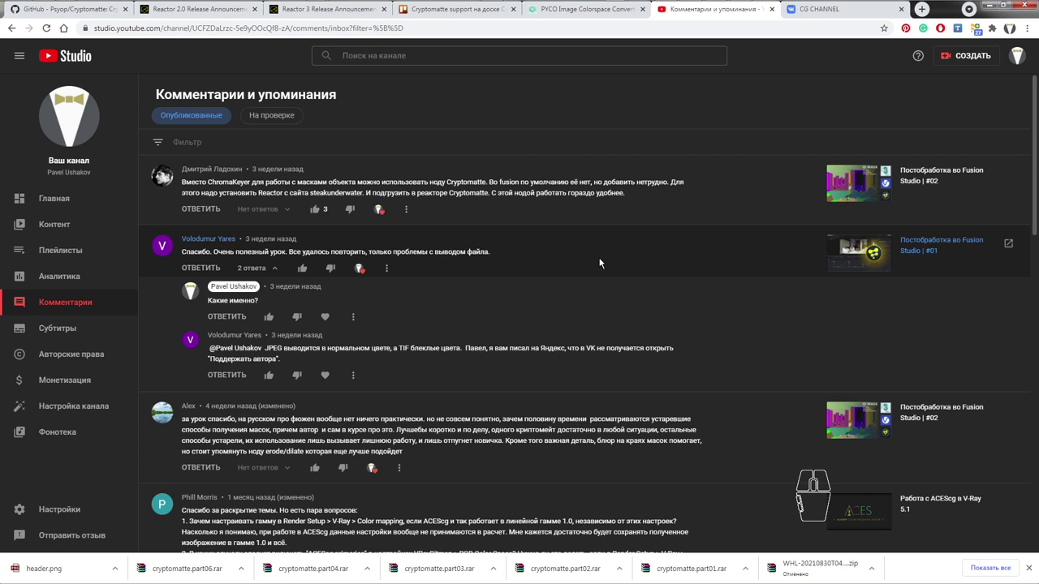
Find the donation links on the CG CHANNEL community page in VK and open the Таноды donation page
left_click(838, 15)
scroll(840, 338, "down", 9)
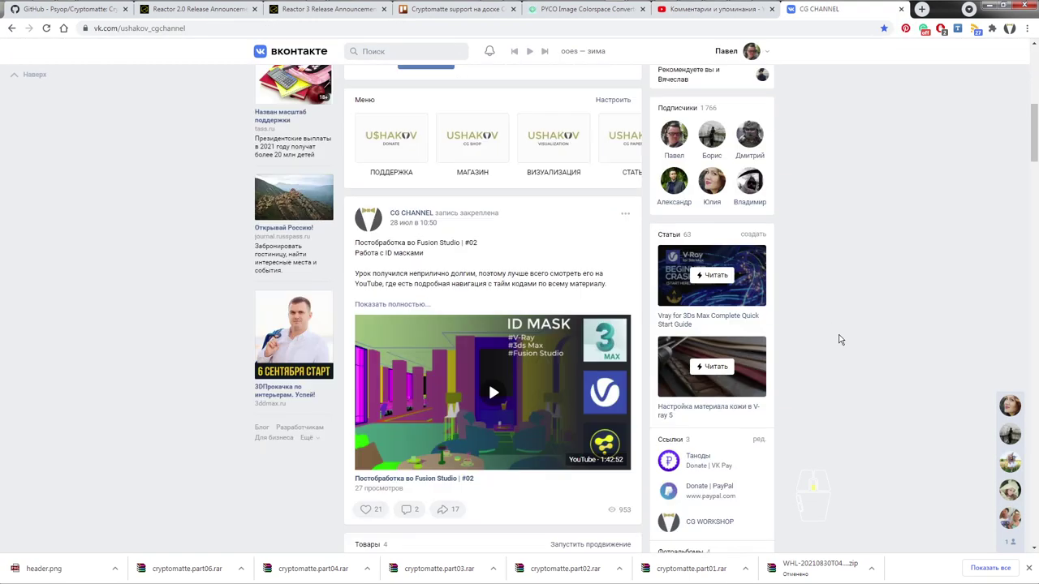
scroll(841, 339, "up", 2)
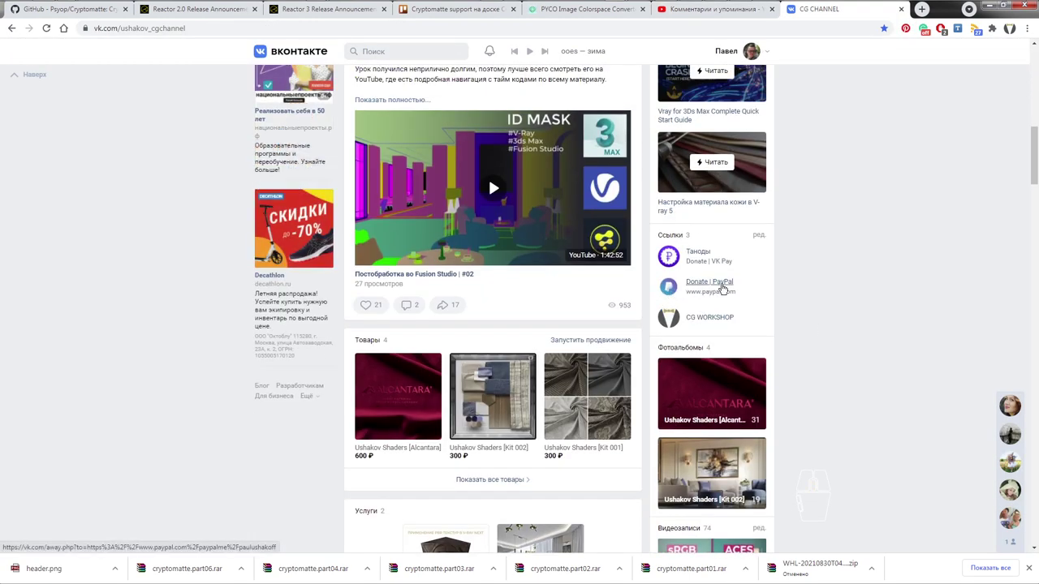
left_click(704, 256)
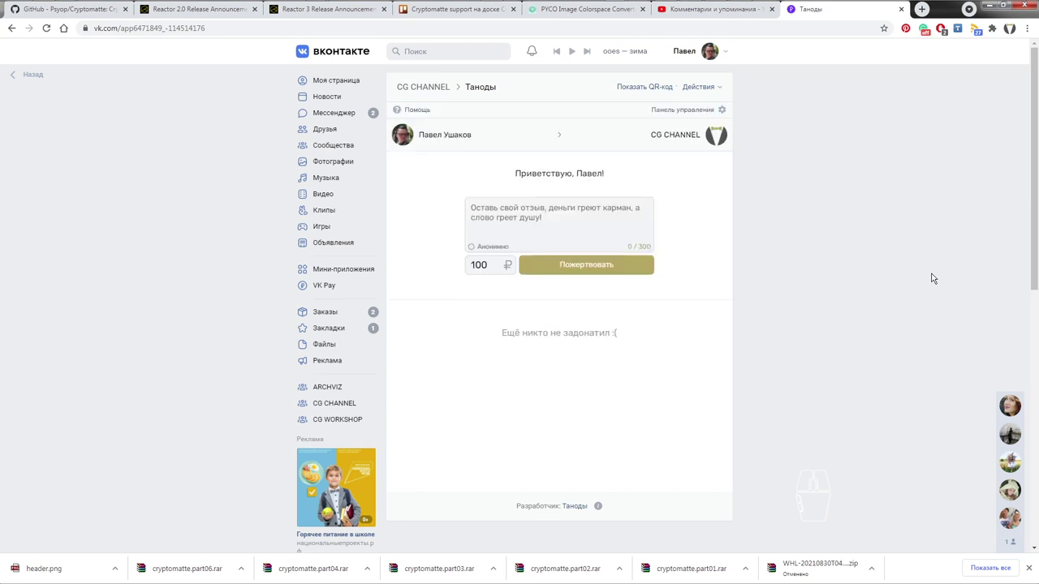
Return to the CG CHANNEL community page and review the author support subscription options
left_click(431, 88)
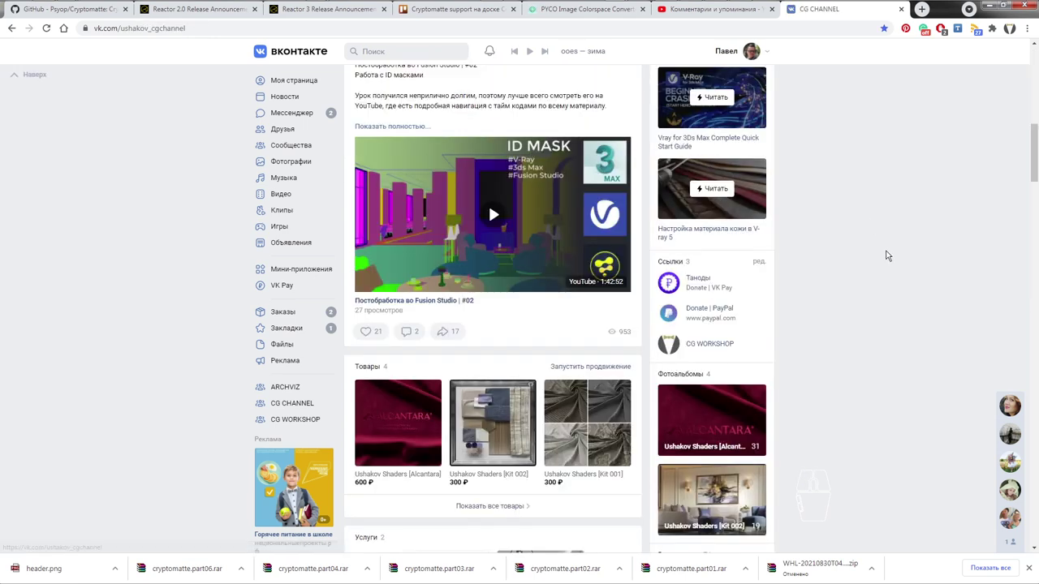
scroll(851, 287, "up", 2)
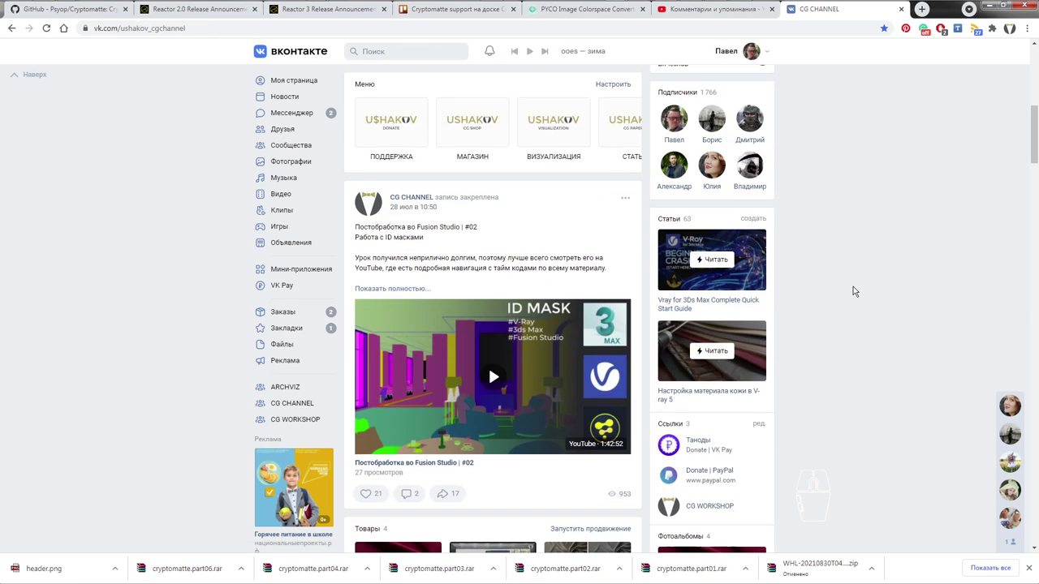
scroll(880, 286, "up", 3)
scroll(877, 287, "up", 2)
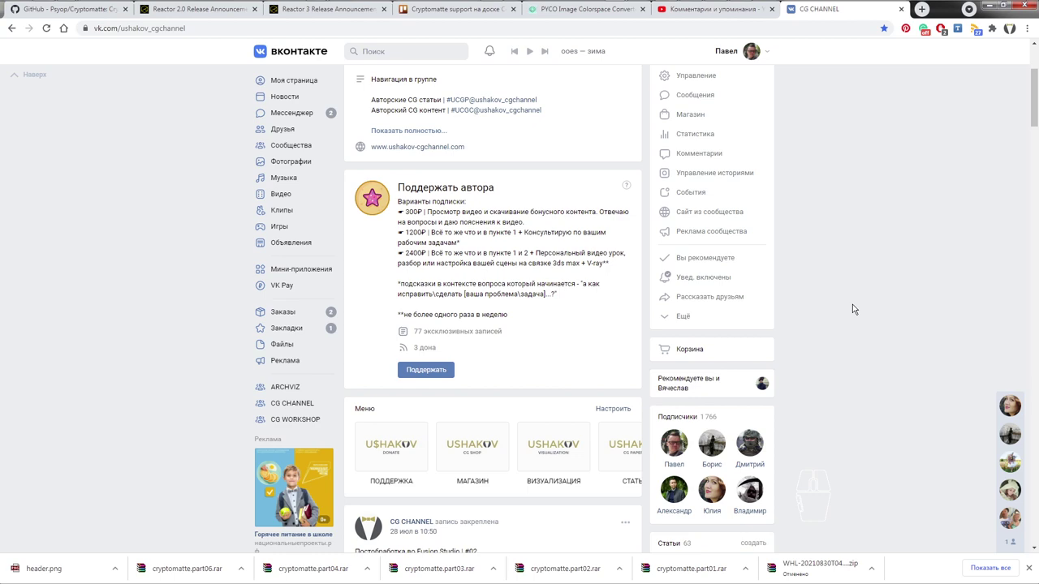
scroll(828, 281, "down", 8)
scroll(830, 283, "down", 4)
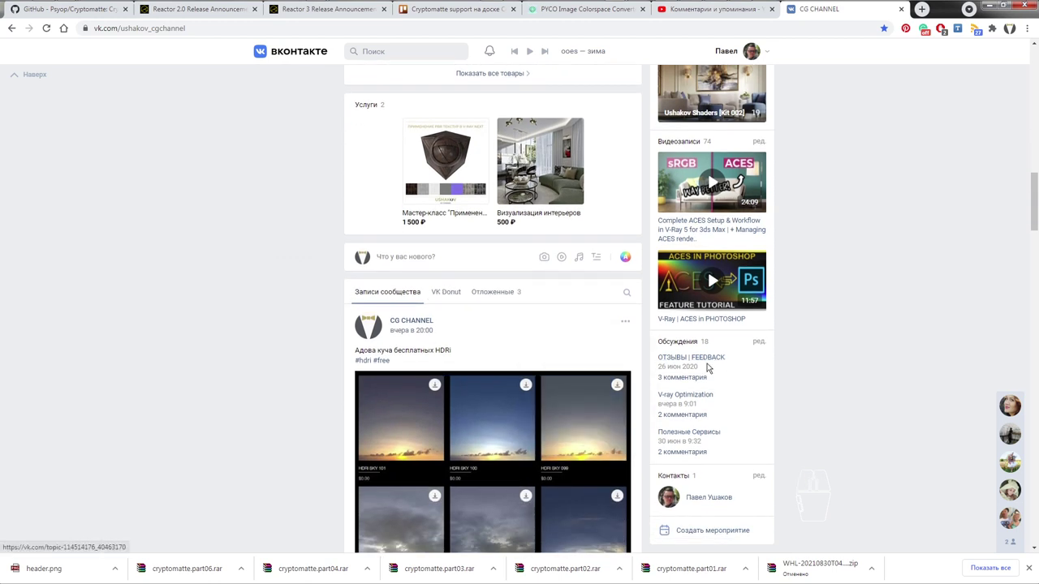
Show the community's VK Donut posts and browse them down to the rug setup posts from 15 April
left_click(452, 296)
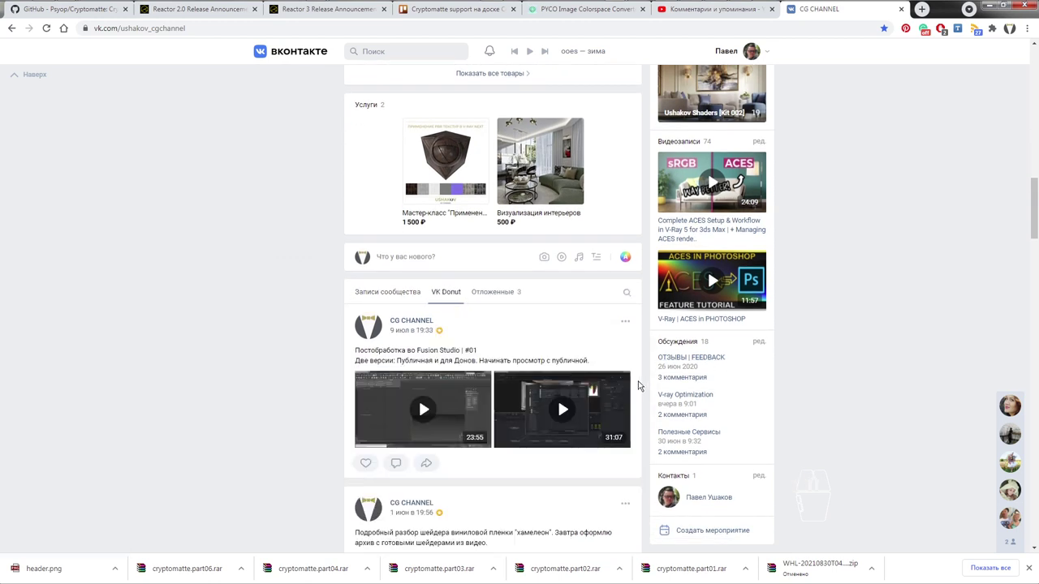
scroll(636, 387, "up", 10)
scroll(632, 386, "down", 15)
scroll(632, 386, "up", 10)
scroll(632, 385, "down", 16)
scroll(631, 384, "down", 7)
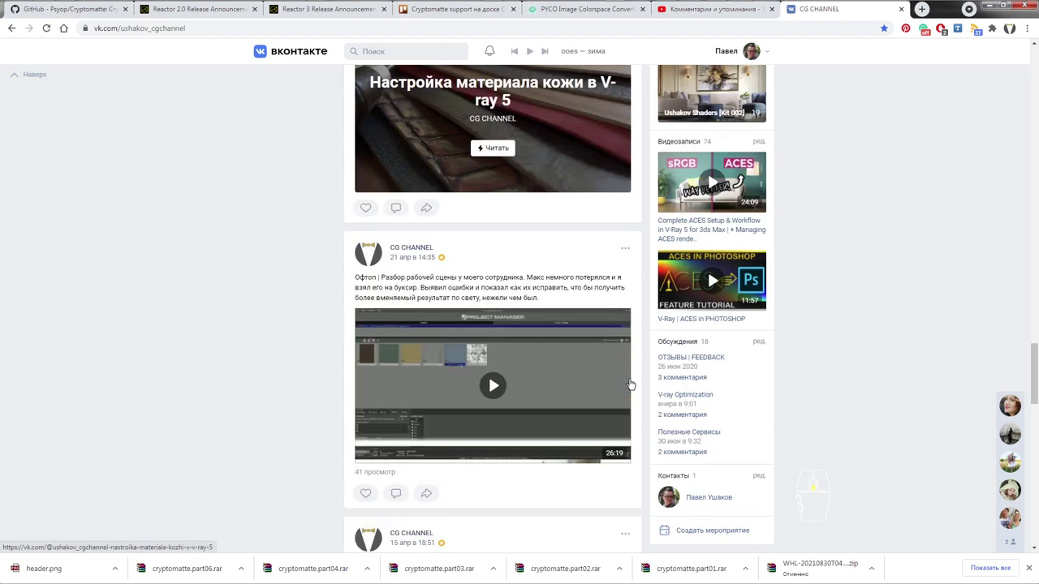
scroll(631, 385, "down", 7)
scroll(631, 385, "down", 2)
scroll(631, 383, "up", 1)
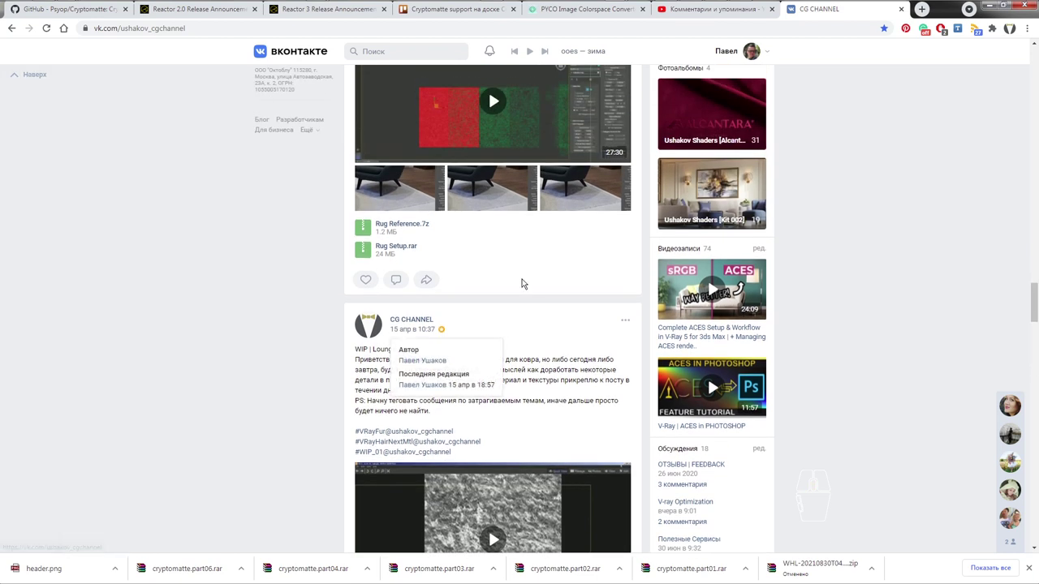
scroll(523, 283, "up", 1)
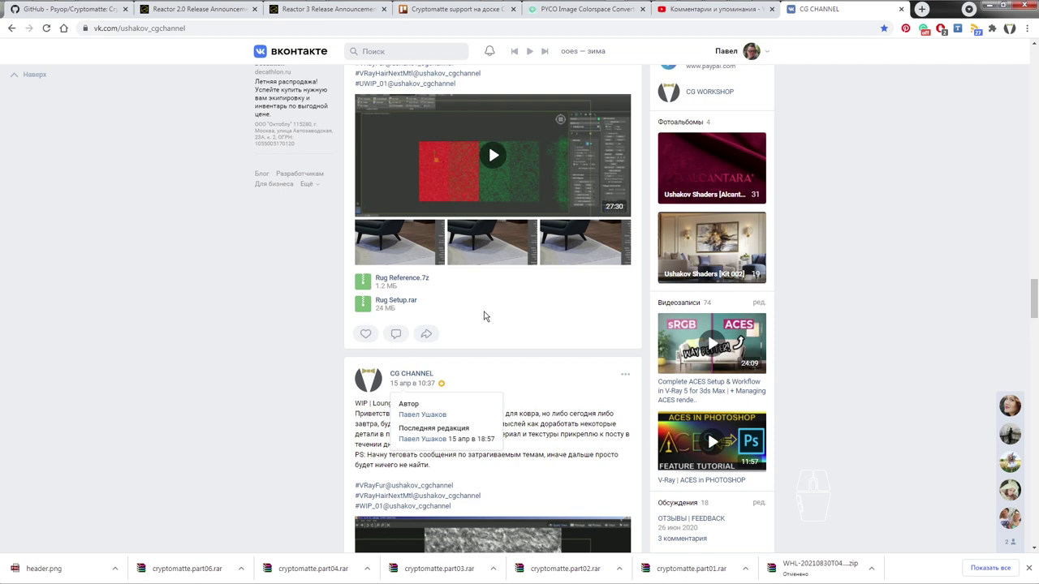
Browse the older March VK Donut posts and open the lounge render image from the WIP | Lounge | 031 post
scroll(483, 316, "down", 10)
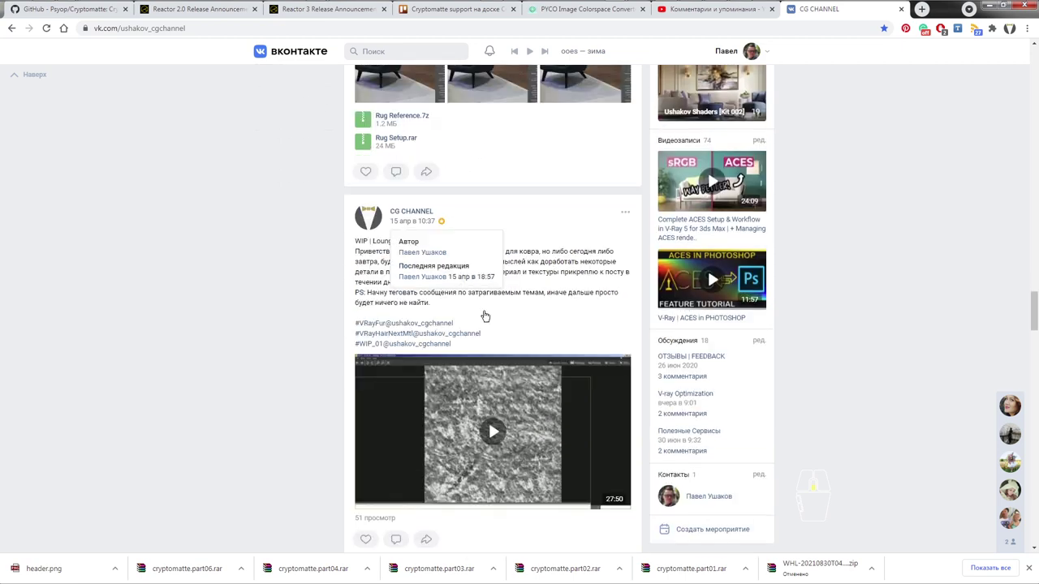
scroll(484, 316, "down", 3)
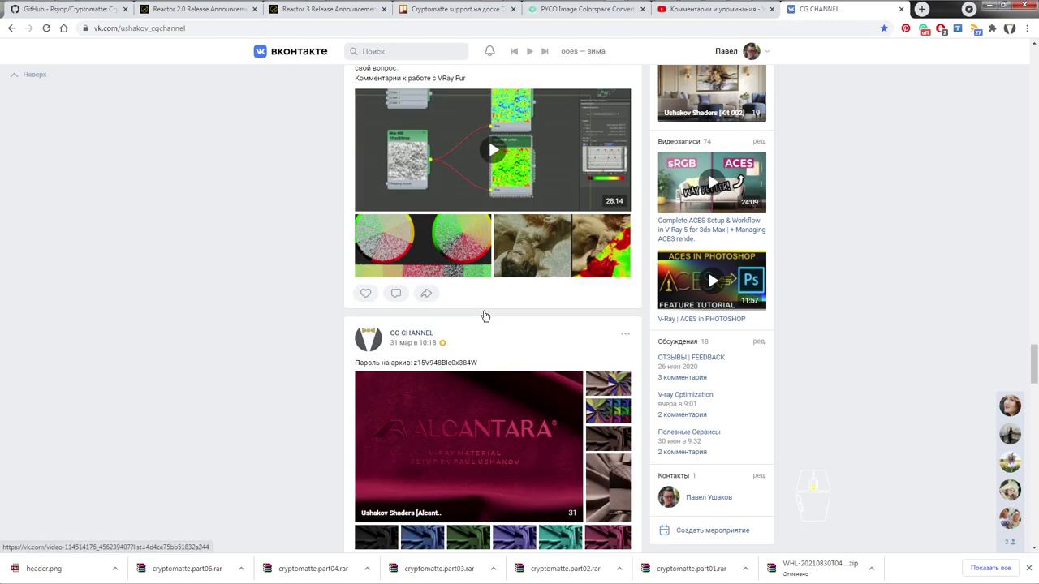
scroll(484, 315, "down", 3)
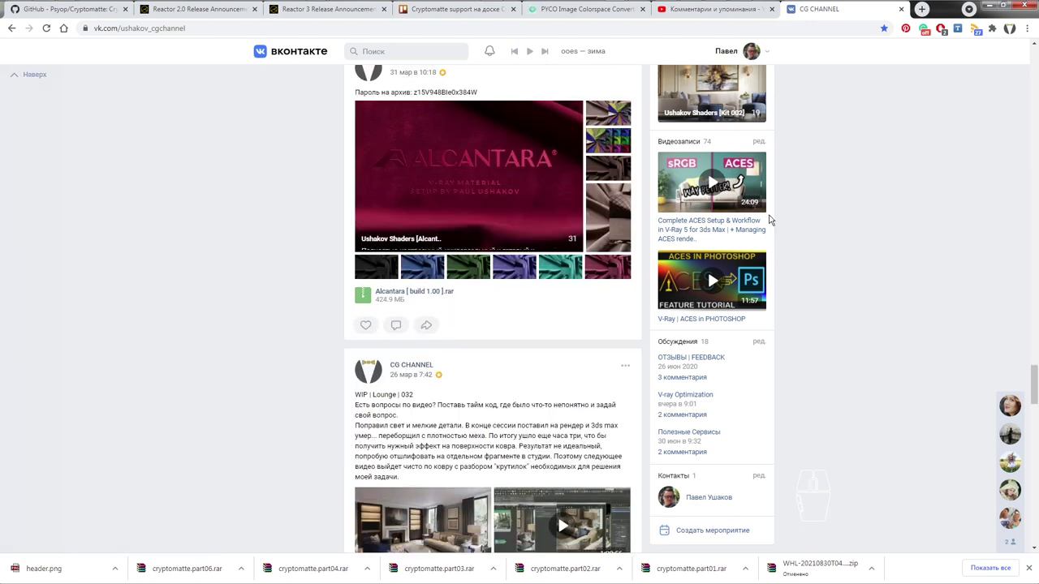
scroll(844, 311, "up", 1)
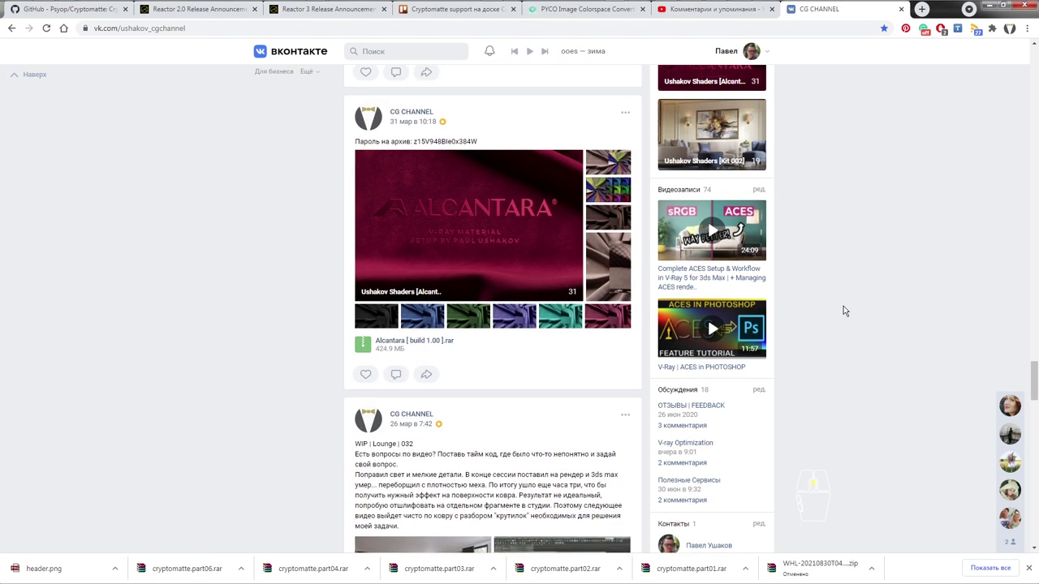
scroll(844, 311, "down", 6)
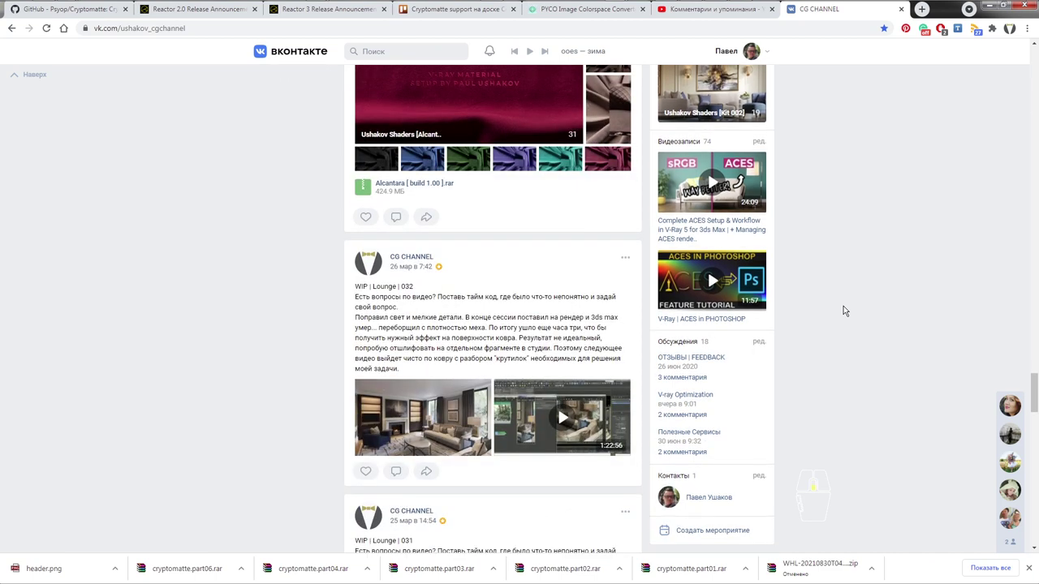
scroll(802, 309, "down", 2)
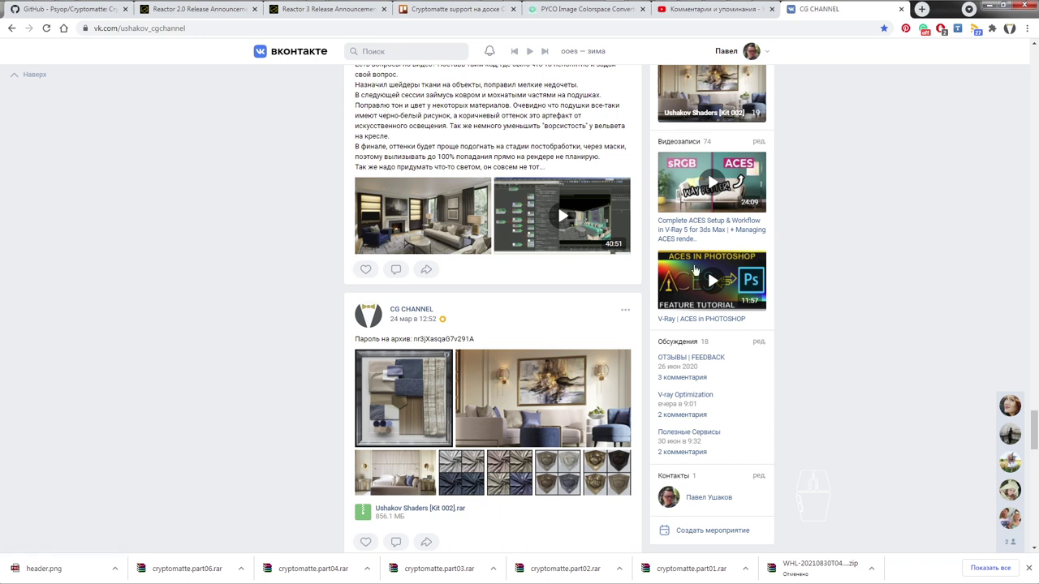
left_click(453, 239)
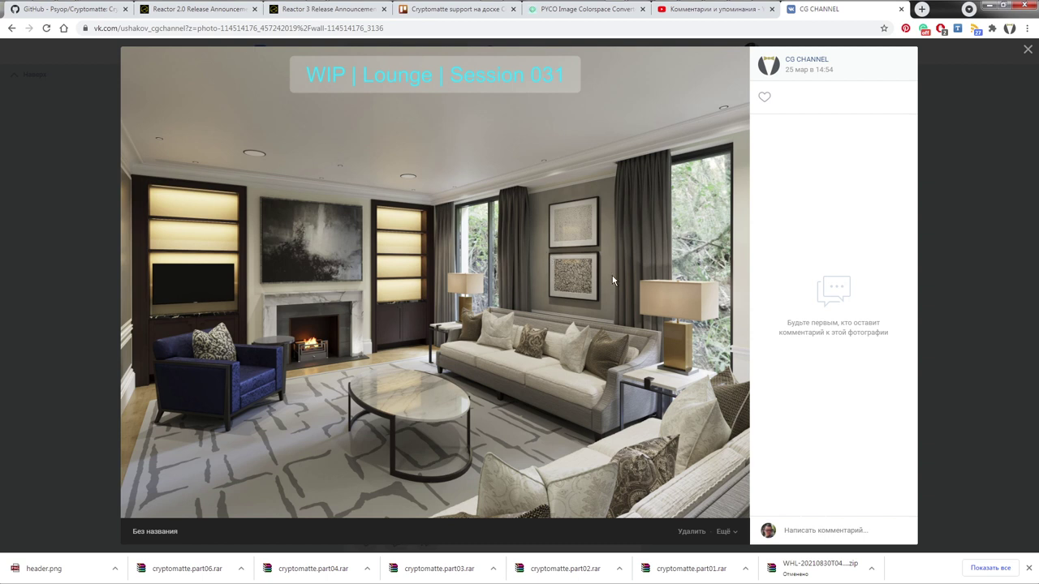
Close the lounge render and browse the older VK Donut posts to open the fabric Surface Roughness Standards chart from 13 October 2020
left_click(954, 285)
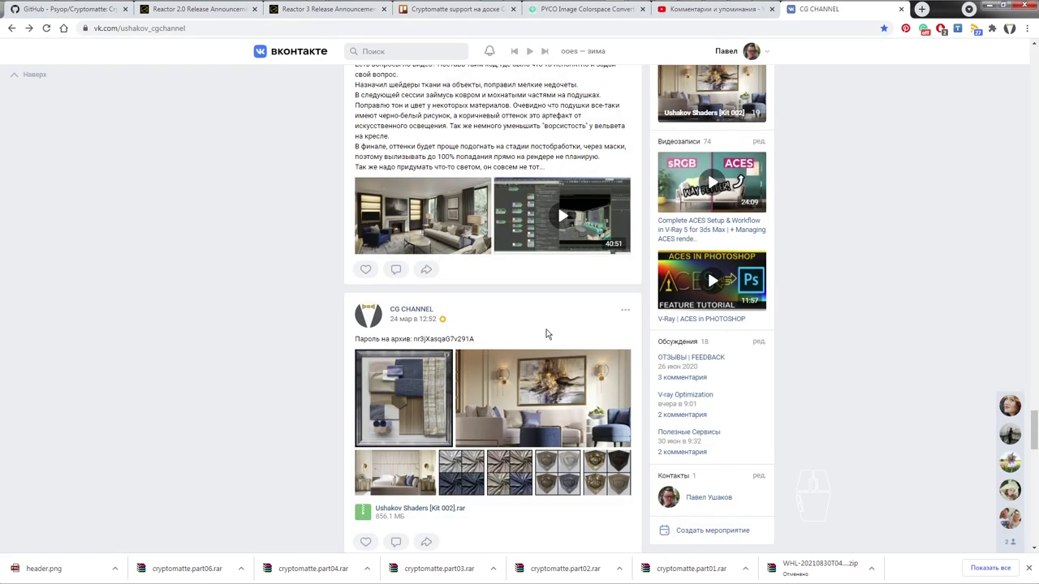
scroll(314, 195, "down", 10)
scroll(314, 196, "down", 15)
scroll(314, 196, "down", 12)
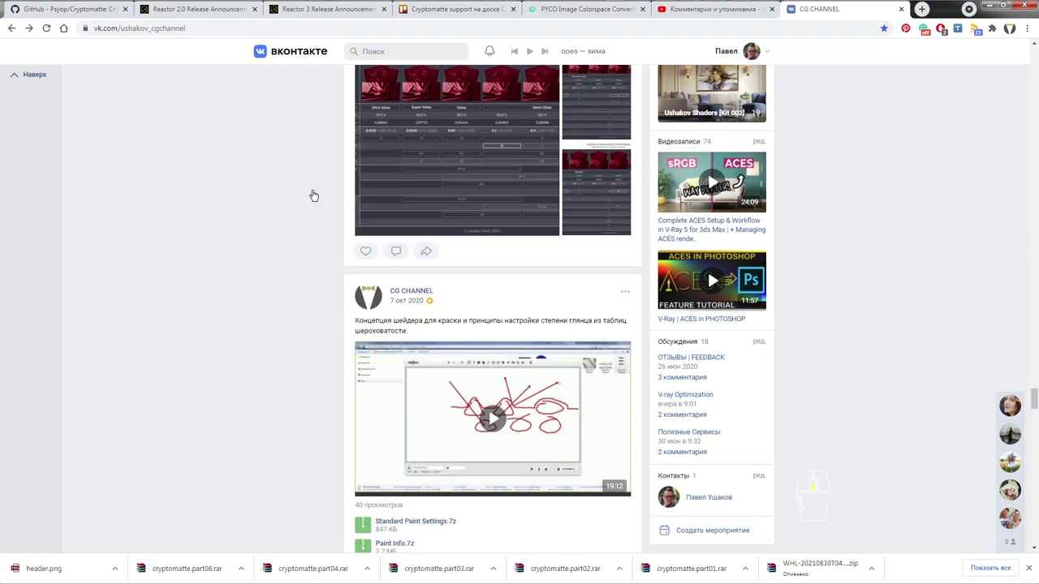
scroll(314, 195, "up", 2)
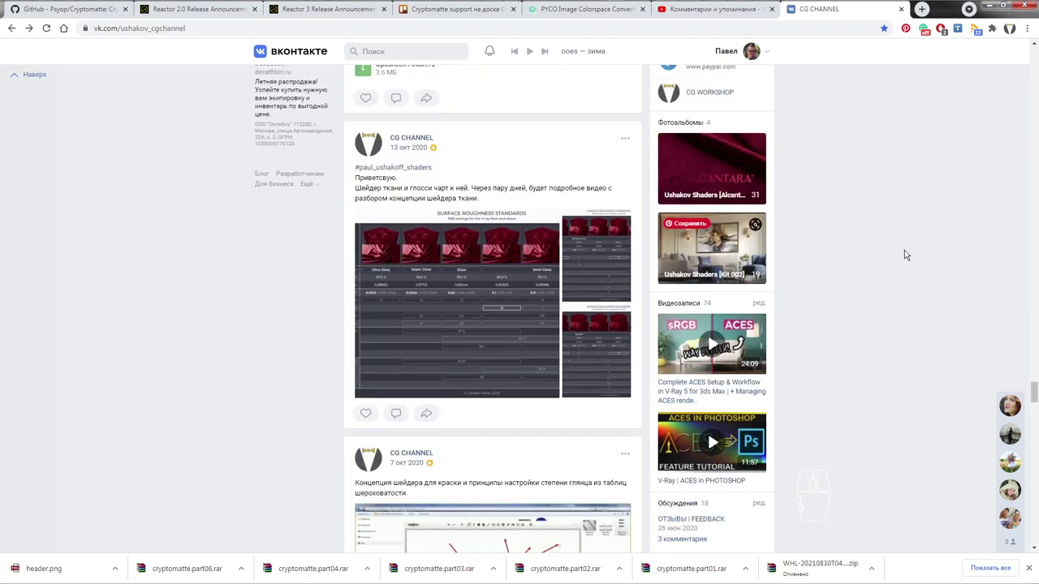
left_click(480, 294)
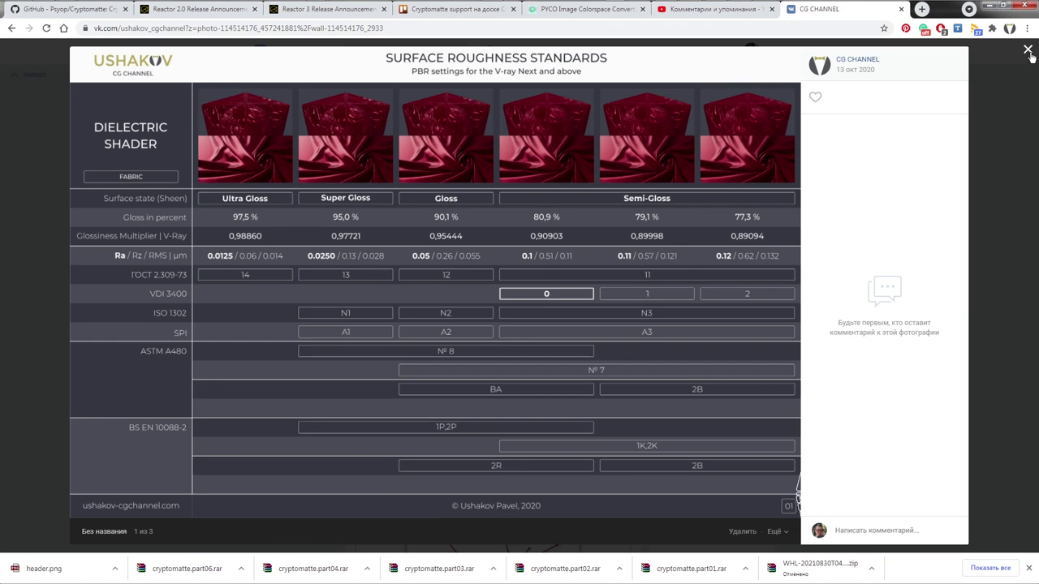
Close the roughness chart and browse the older shader concept posts down to the WIP | Lounge | 027 post from 3 September 2020
left_click(1028, 51)
scroll(711, 355, "down", 5)
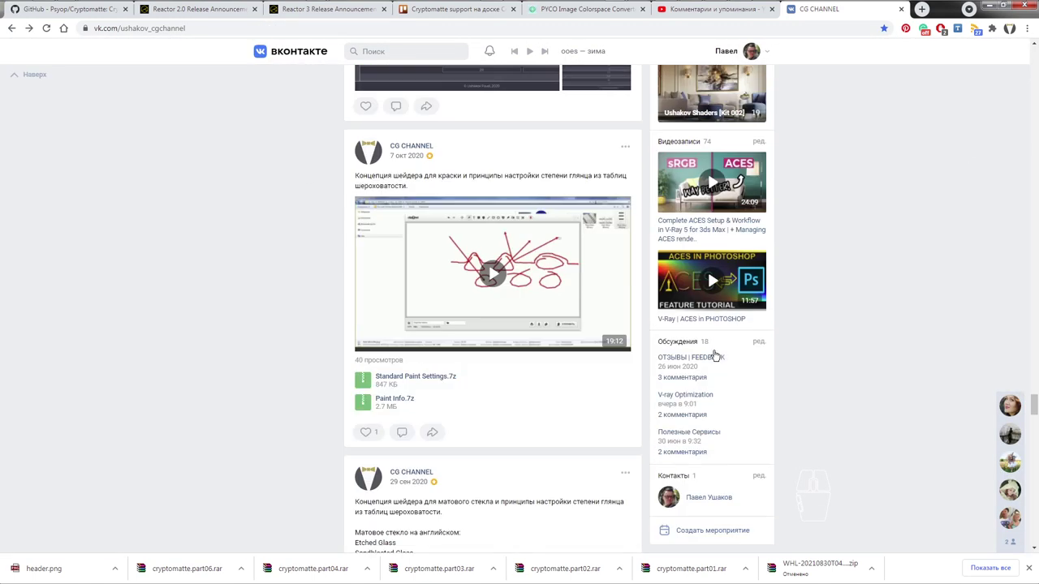
scroll(712, 354, "down", 4)
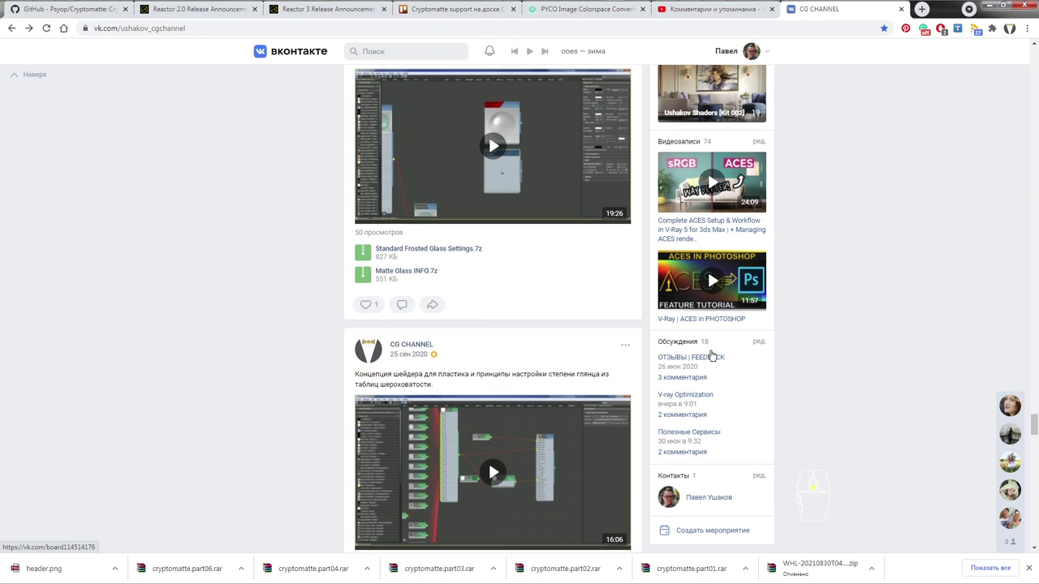
scroll(712, 355, "down", 2)
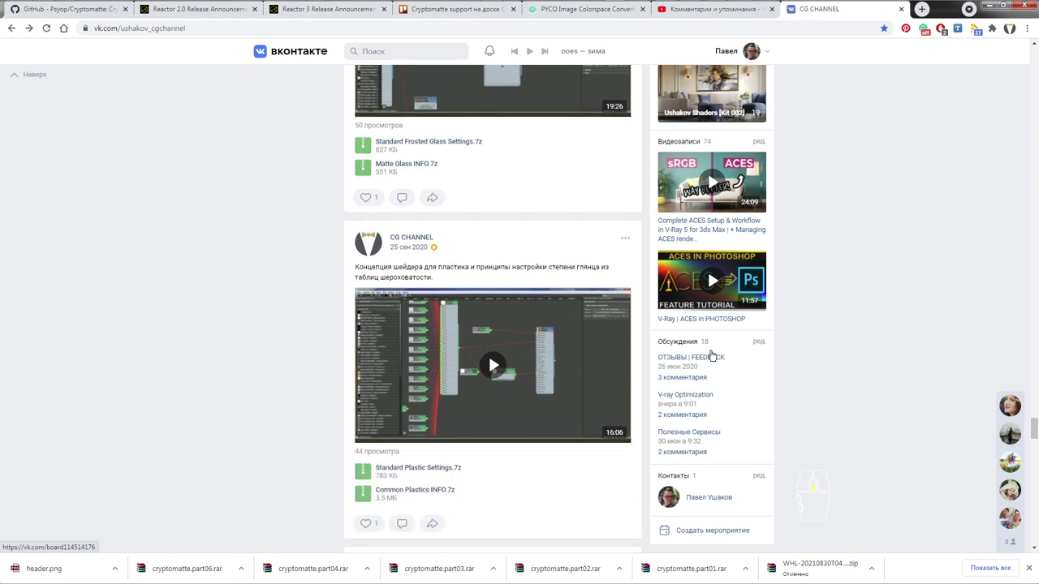
scroll(633, 376, "down", 5)
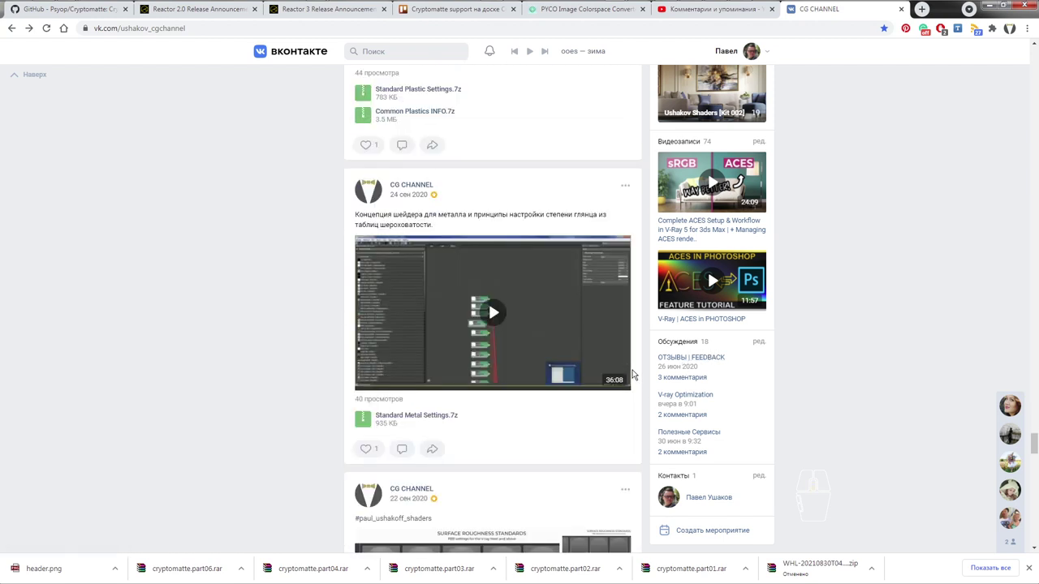
scroll(633, 370, "down", 5)
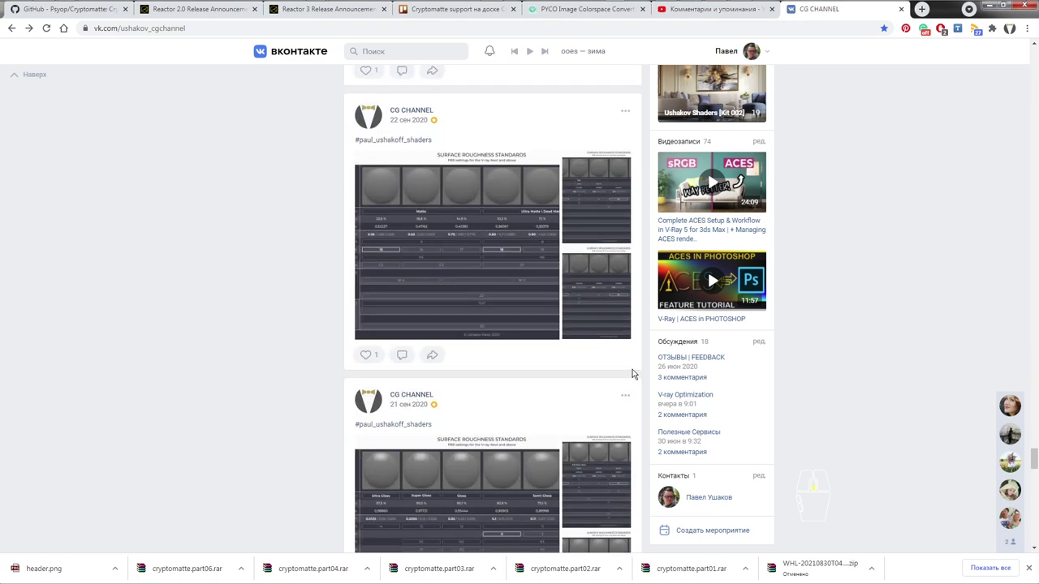
scroll(632, 374, "down", 15)
scroll(632, 374, "down", 9)
scroll(633, 374, "down", 10)
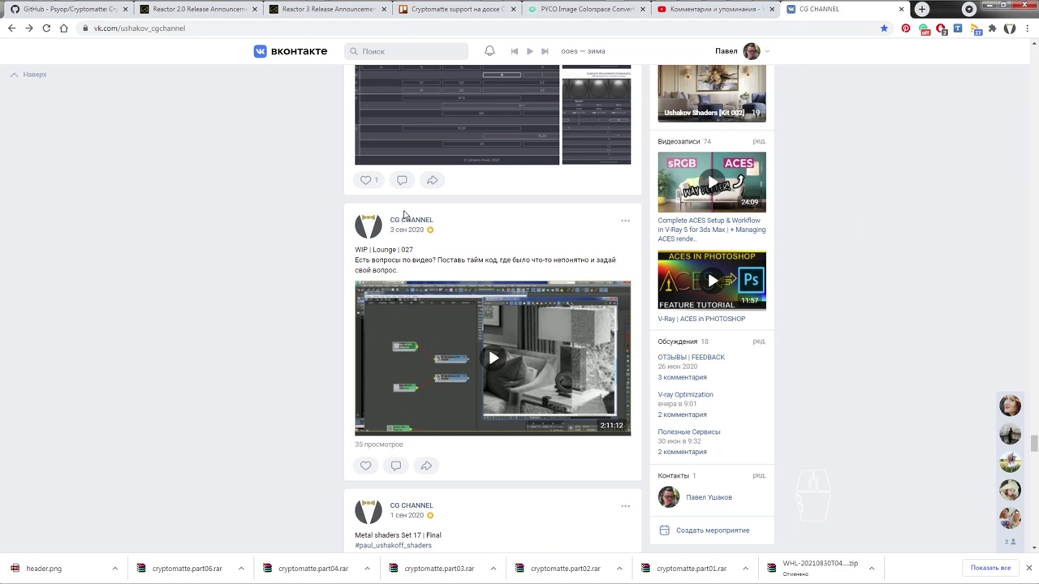
Show the YouTube Studio comments and find the viewer's three questions about ACEScg and RGB primaries in V-Ray
left_click(703, 11)
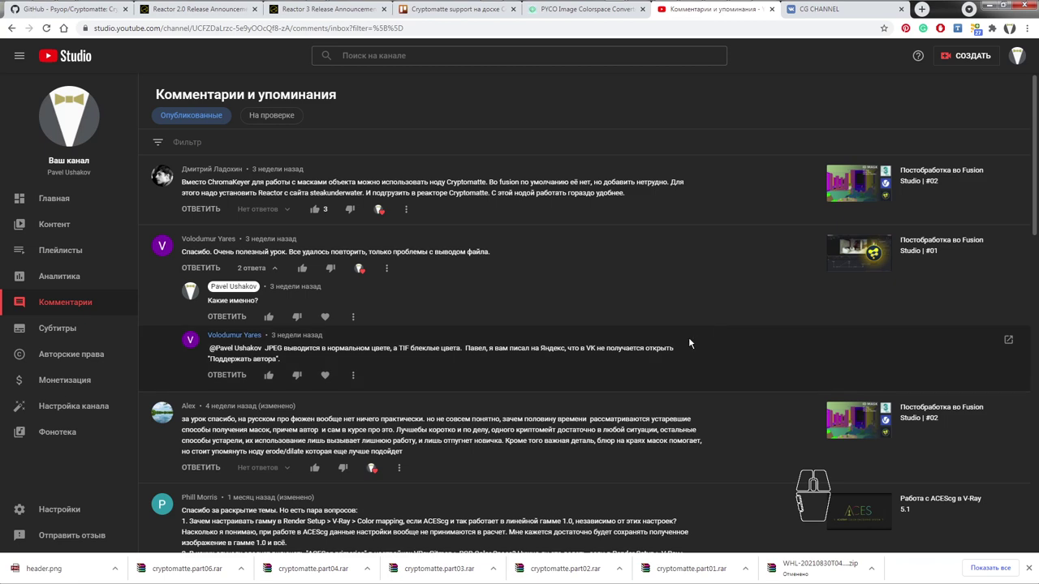
scroll(690, 341, "down", 2)
scroll(688, 336, "down", 1)
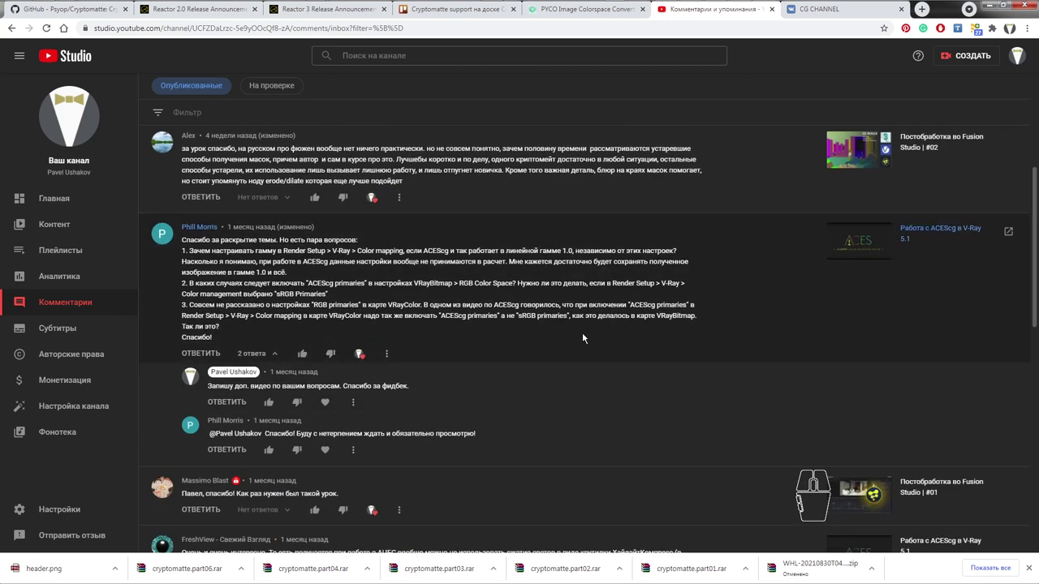
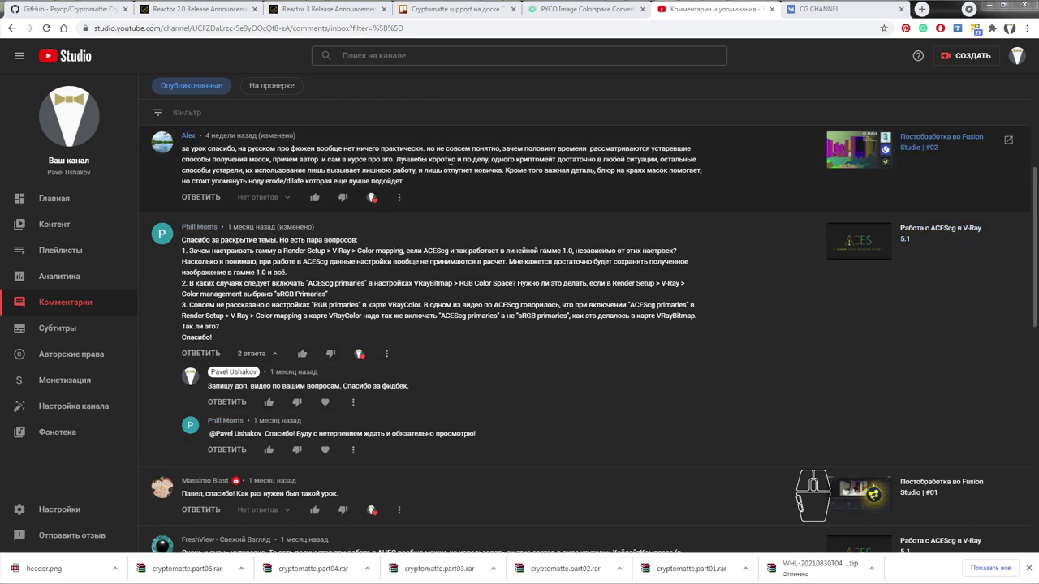
Switch to 3ds Max, check the node creation options in the Slate Material Editor, and minimize the editor
left_click(45, 7)
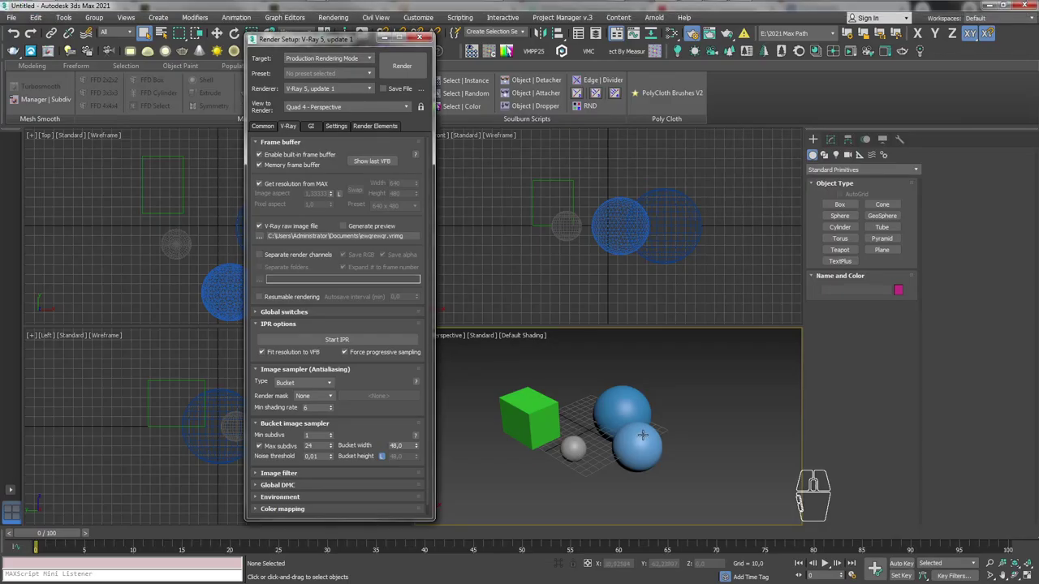
key("m")
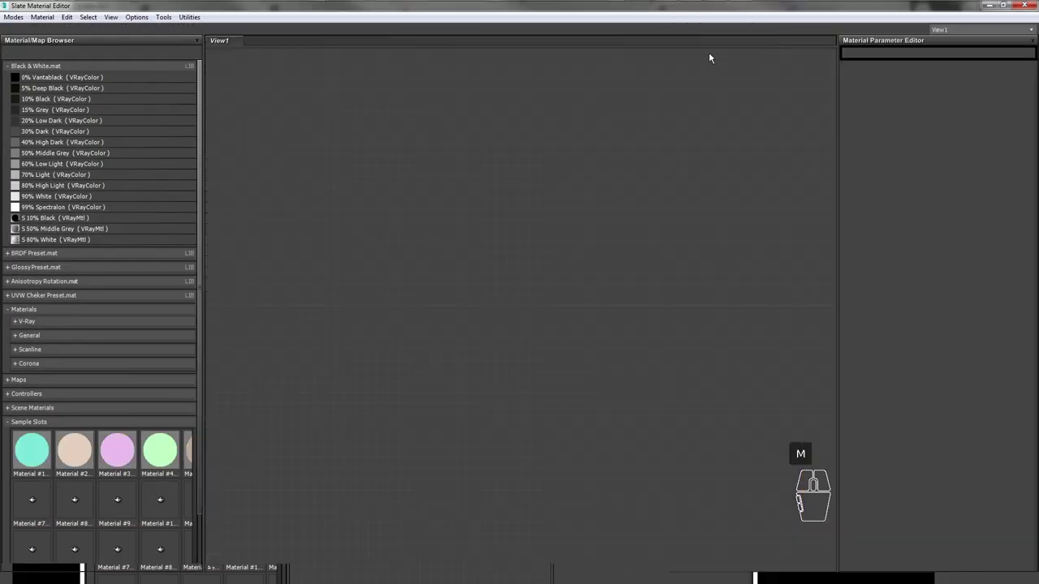
right_click(324, 181)
mouse_move(408, 267)
mouse_move(379, 225)
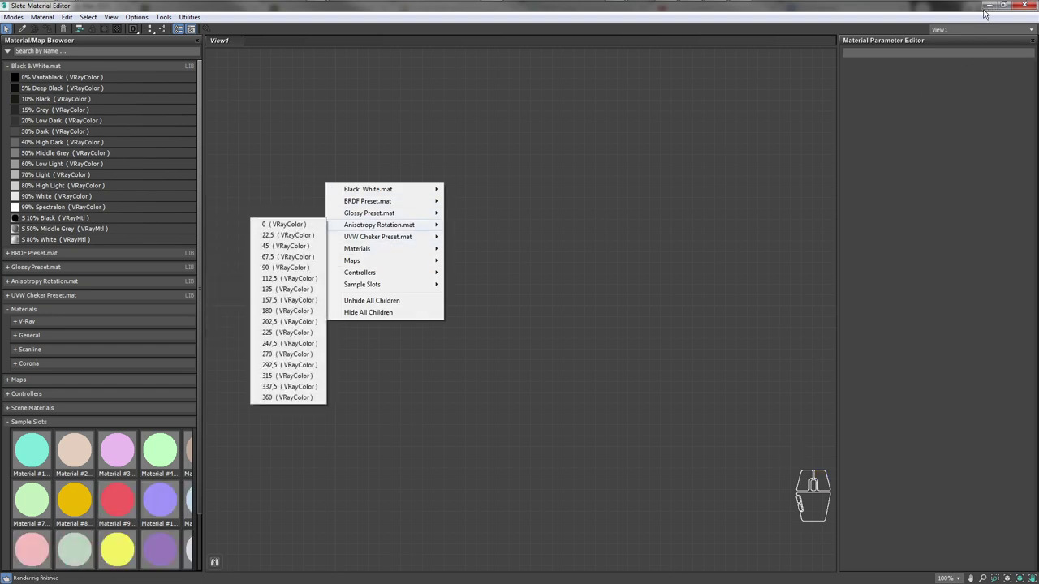
left_click(411, 120)
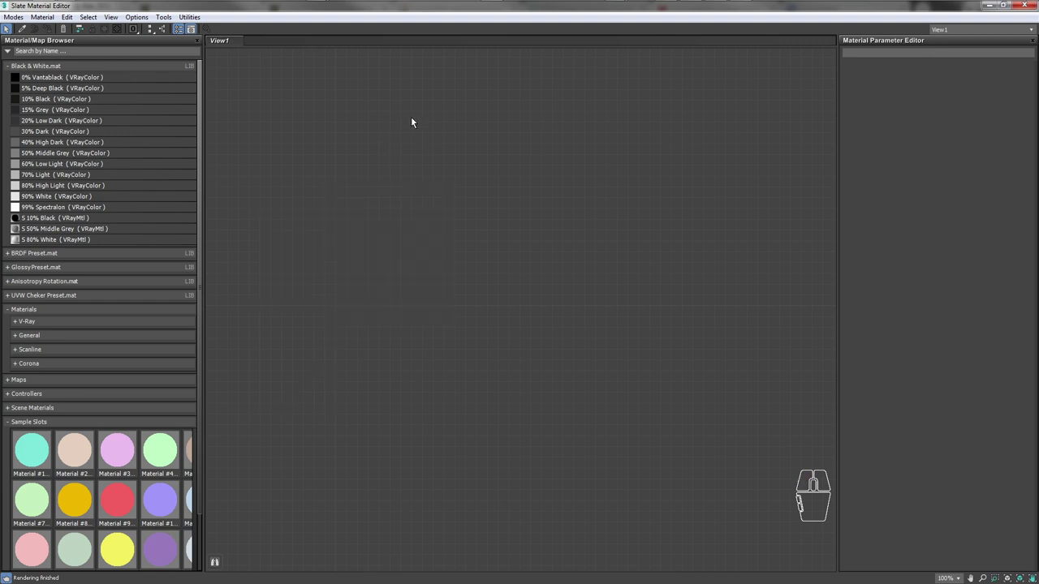
left_click(989, 5)
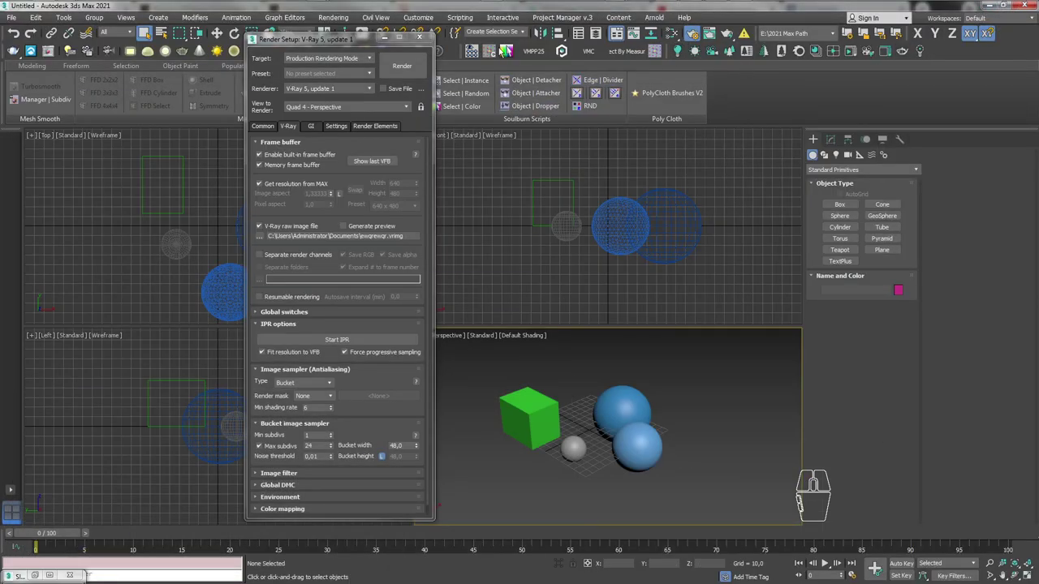
Move the Render Setup window clear of the ribbon and run the ME | Clean script to reset the material editor slots
left_click_drag(341, 38, 297, 147)
left_click(307, 66)
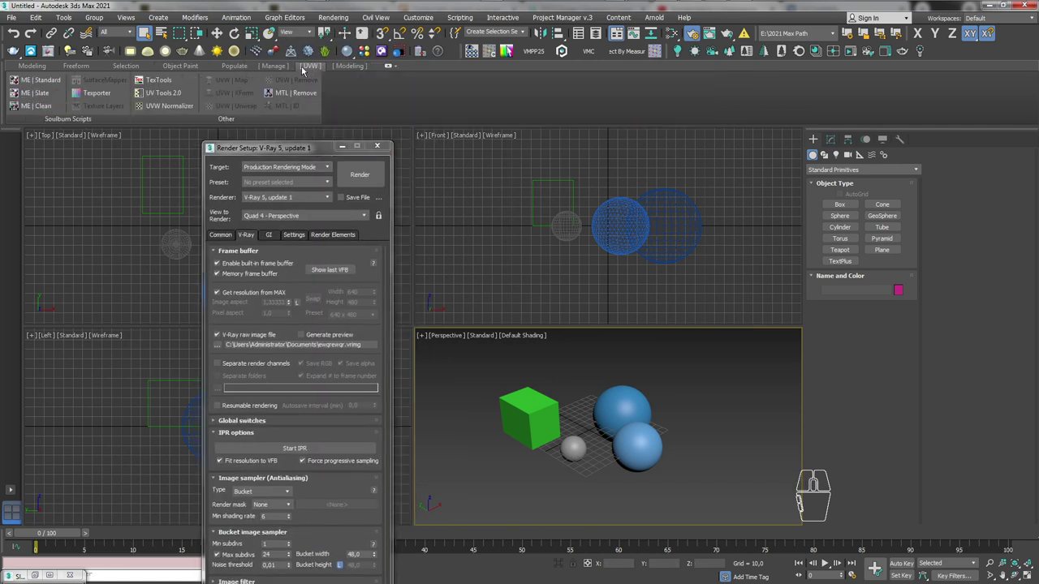
left_click(42, 107)
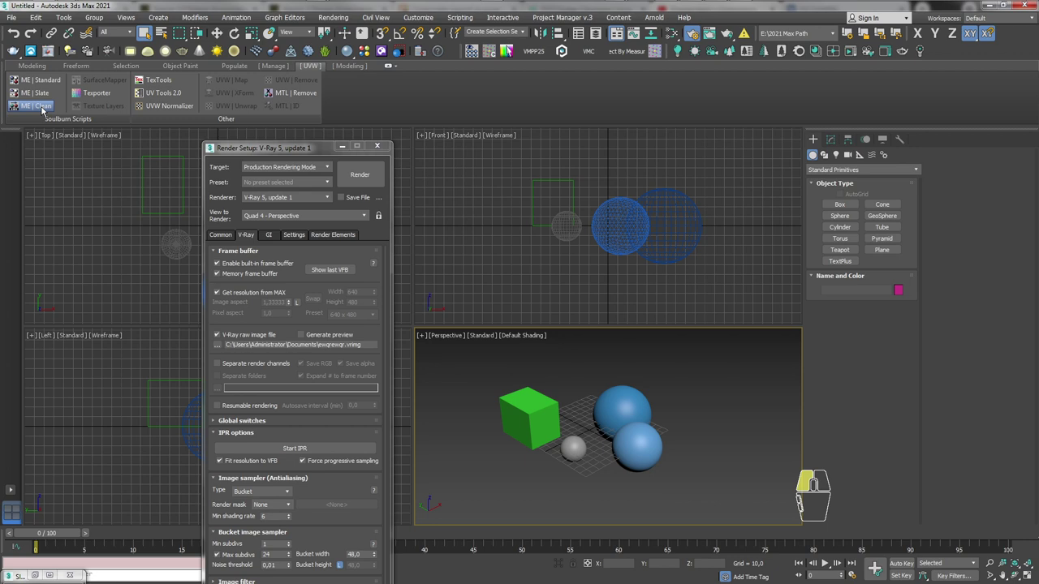
left_click(490, 245)
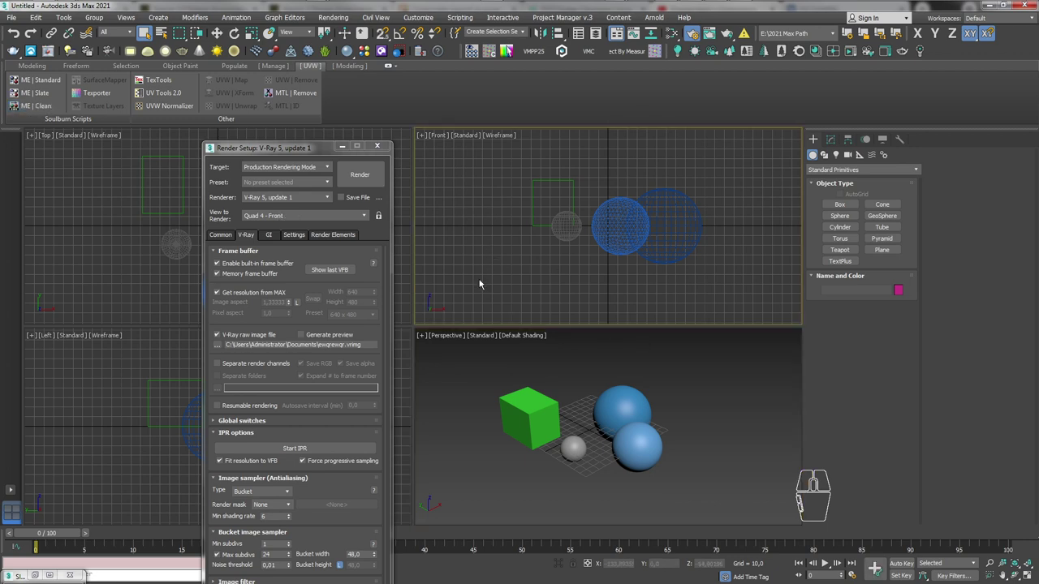
Reopen the Slate Material Editor and add a VRayBitmap map to View1
key("m")
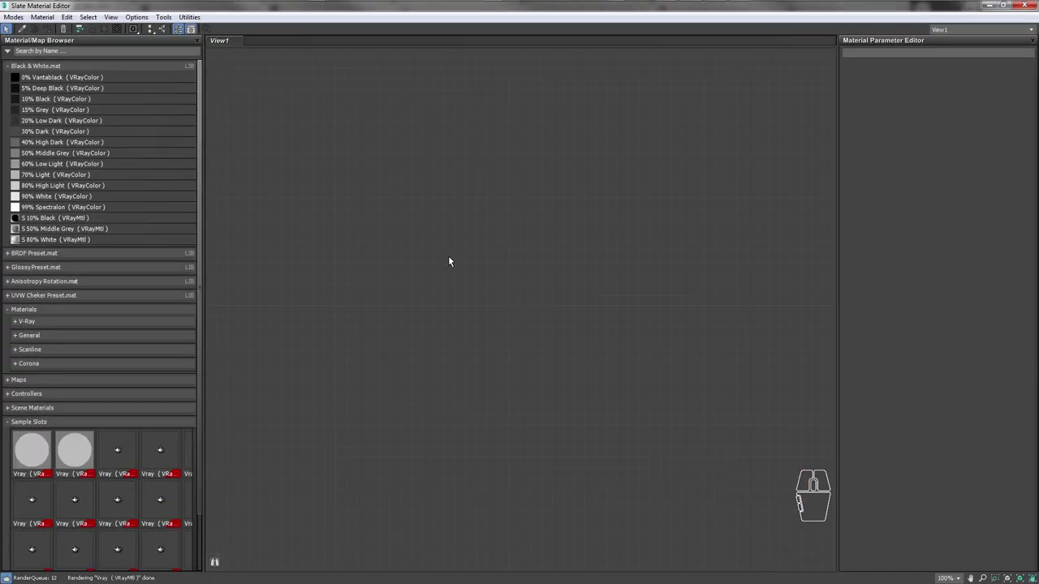
right_click(345, 155)
mouse_move(414, 218)
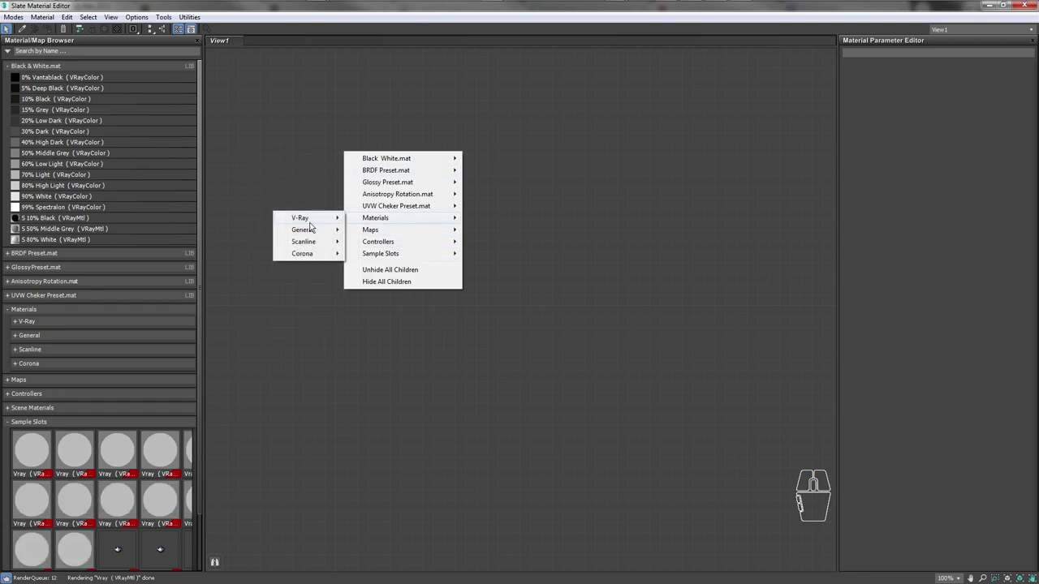
left_click(394, 232)
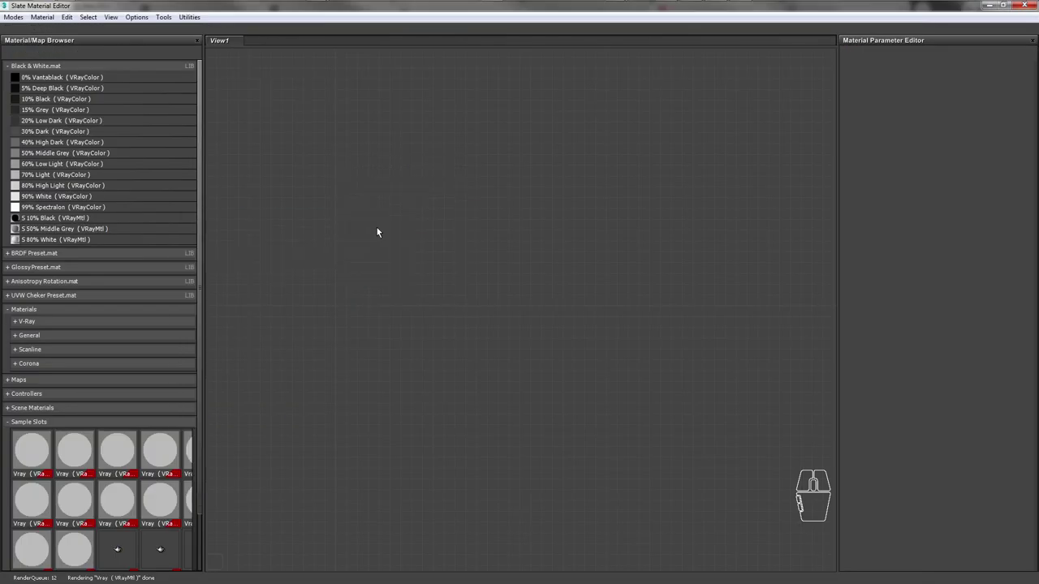
right_click(396, 185)
mouse_move(451, 266)
mouse_move(339, 262)
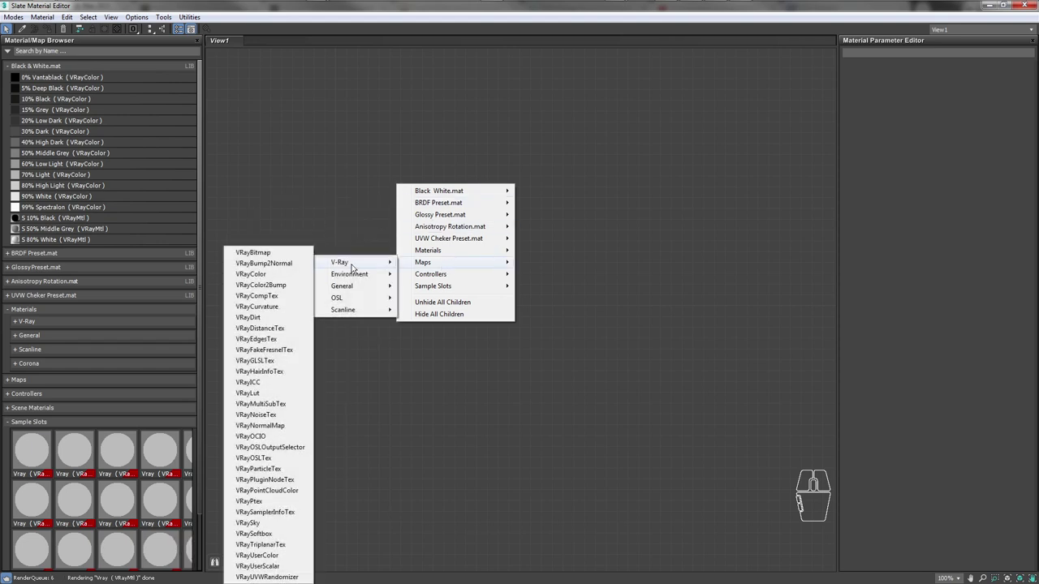
left_click(252, 257)
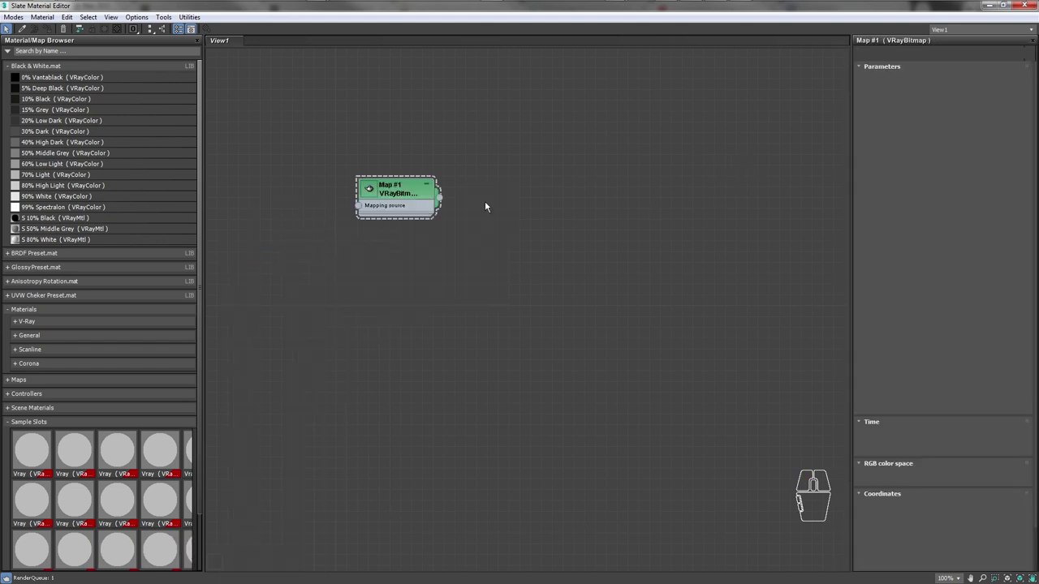
Set the VRayBitmap's RGB primaries to ACEScg primaries and widen its node until the full map type name fits
left_click(408, 196)
left_click(408, 196)
left_click_drag(408, 195, 464, 195)
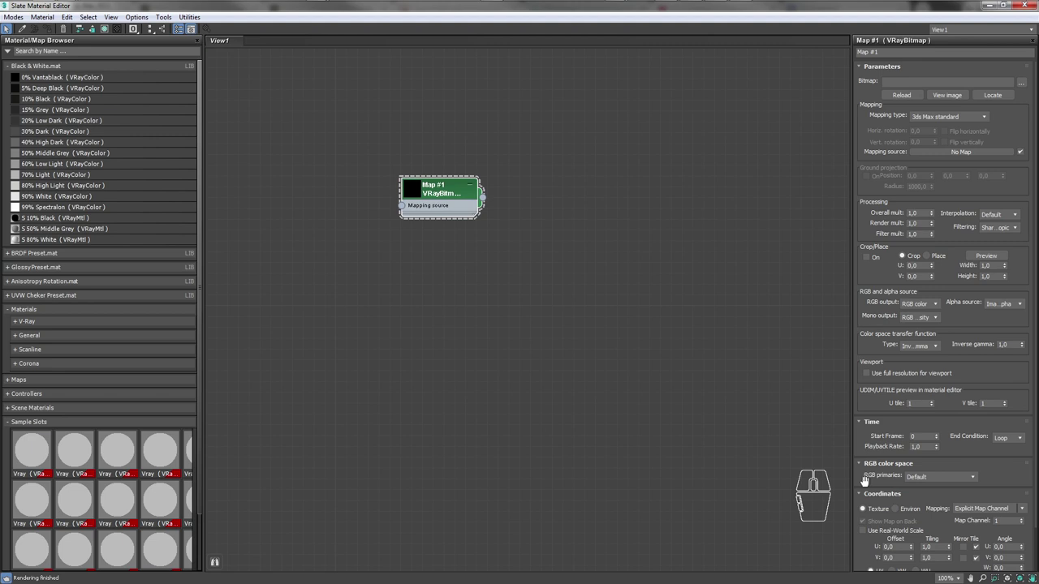
left_click(959, 478)
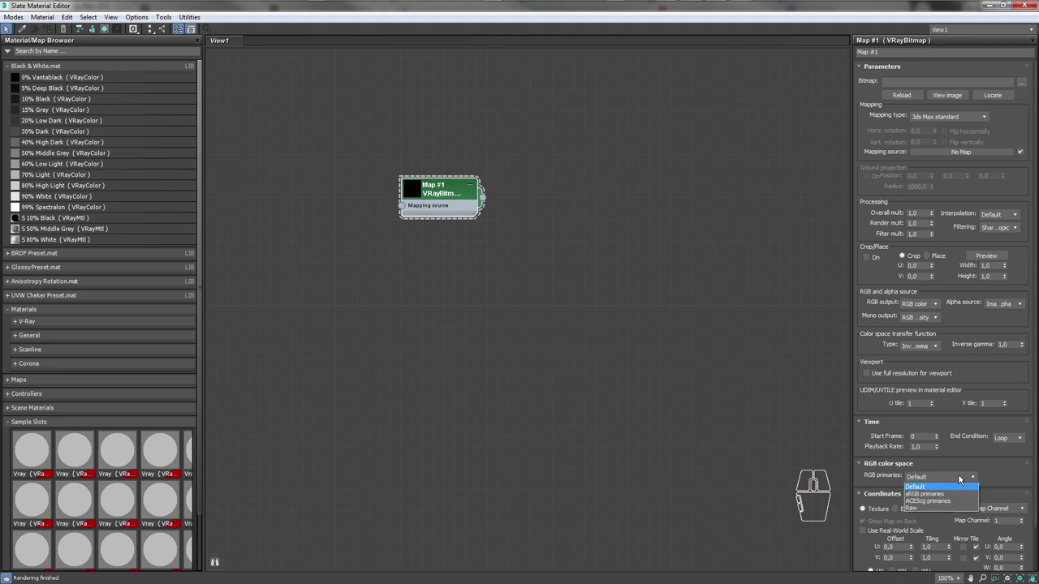
left_click(925, 501)
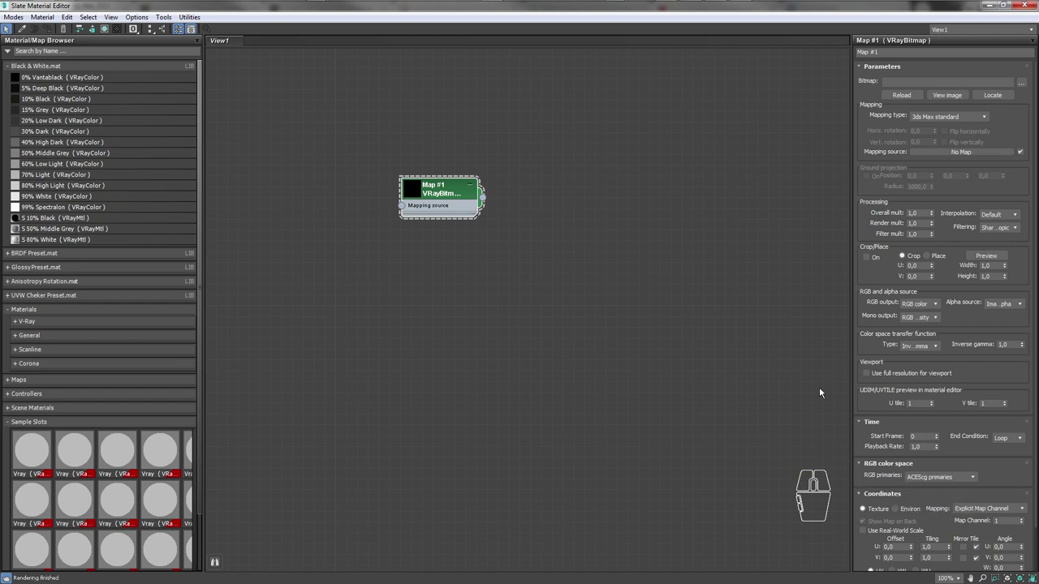
left_click_drag(481, 179, 448, 181)
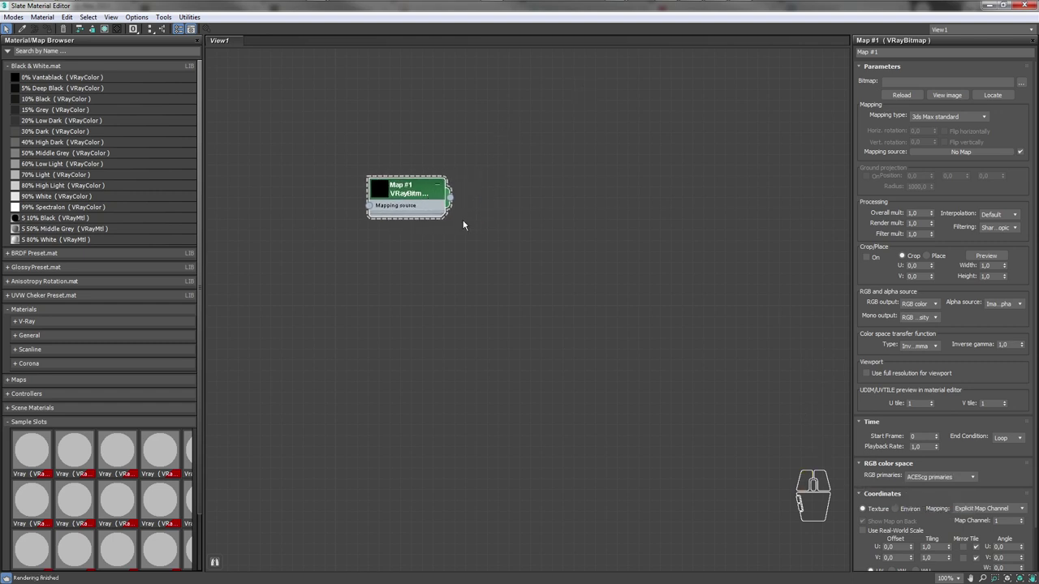
left_click_drag(442, 219, 416, 200)
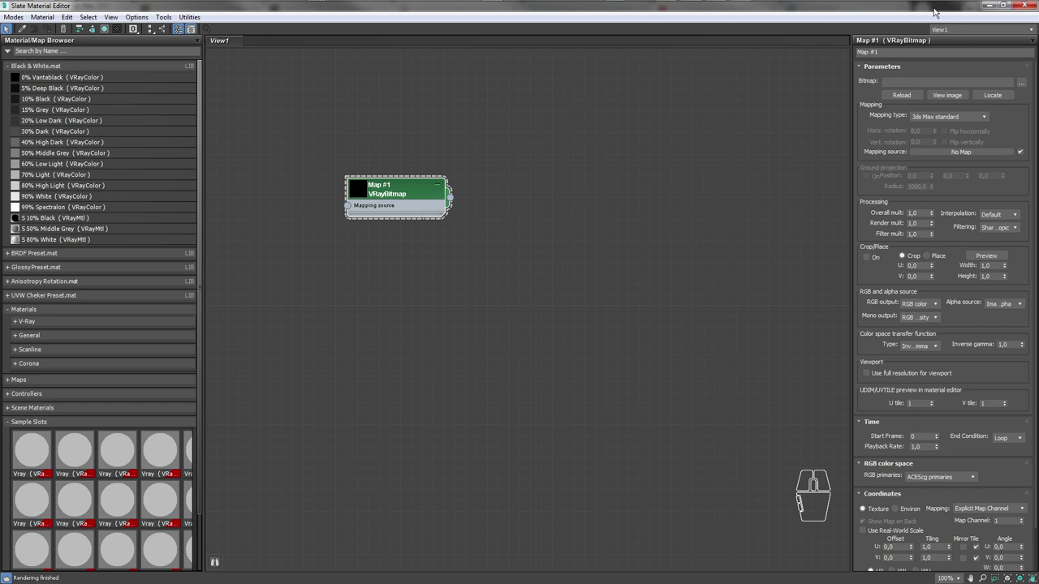
Switch back to Chrome and show the PYCO Image Colorspace Converter page on Gumroad with its main preview image
mouse_move(836, 6)
mouse_move(614, 8)
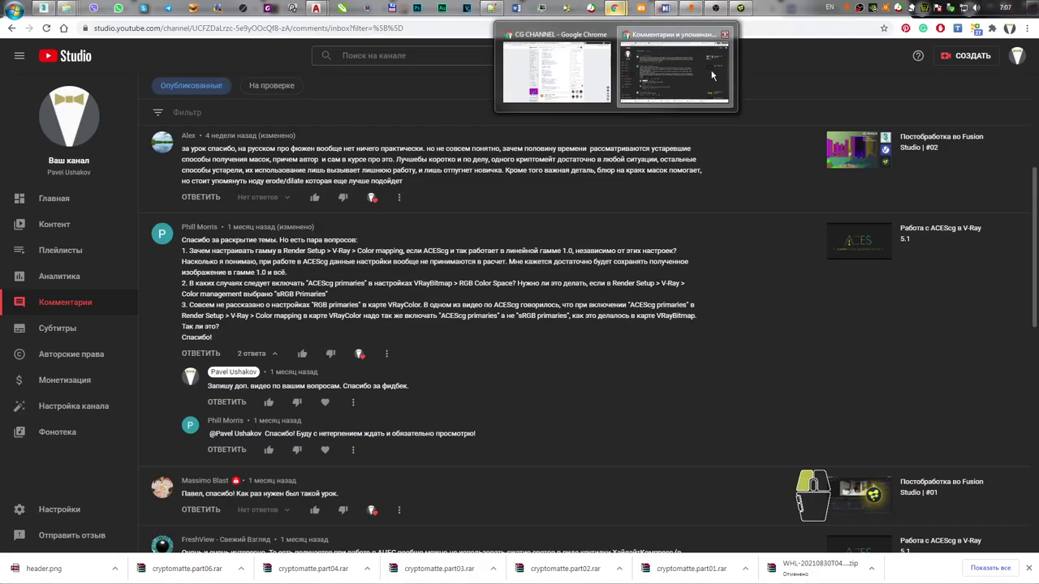
left_click(708, 74)
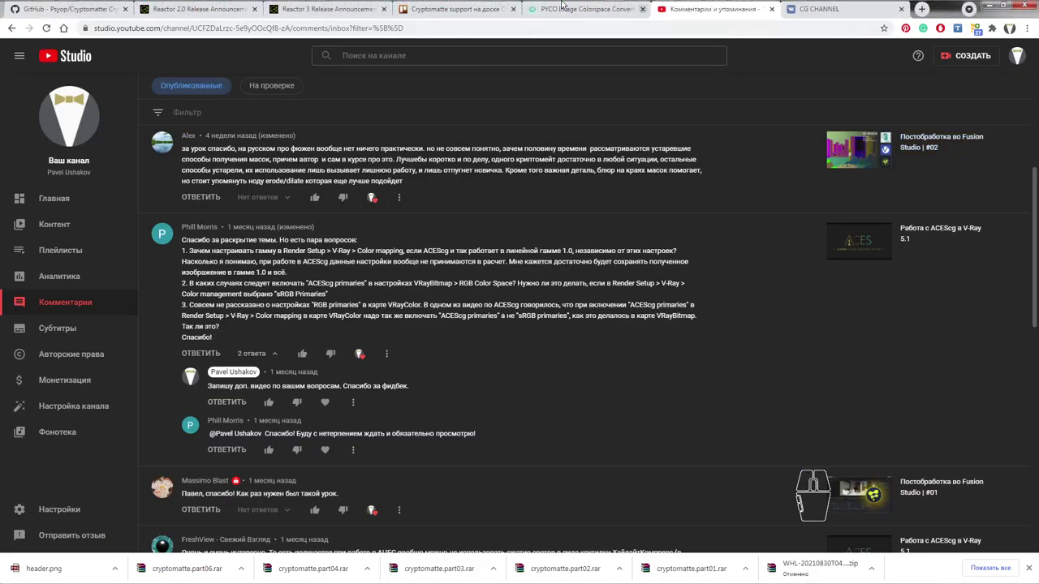
left_click(576, 10)
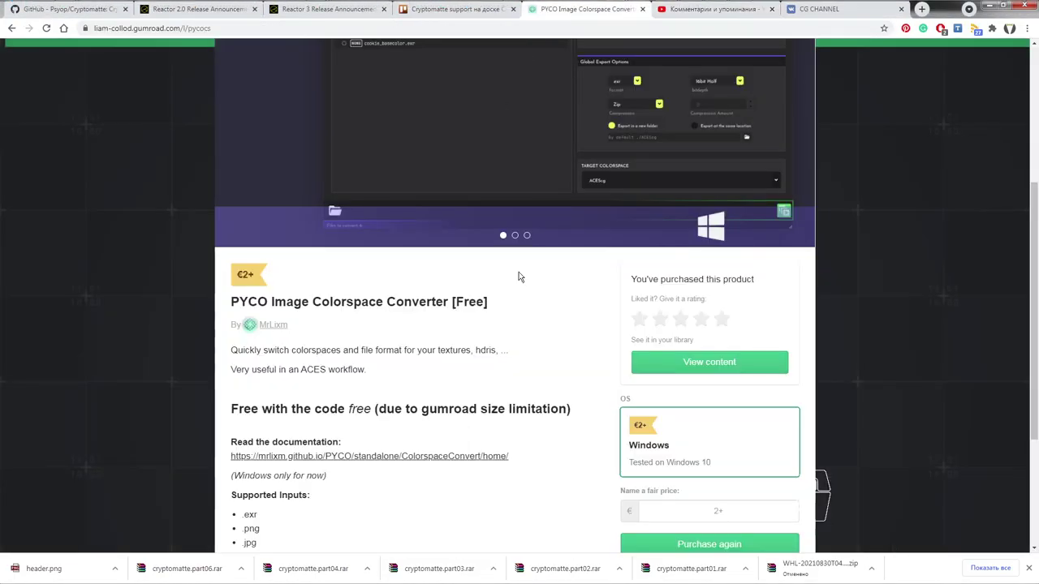
scroll(488, 393, "up", 3)
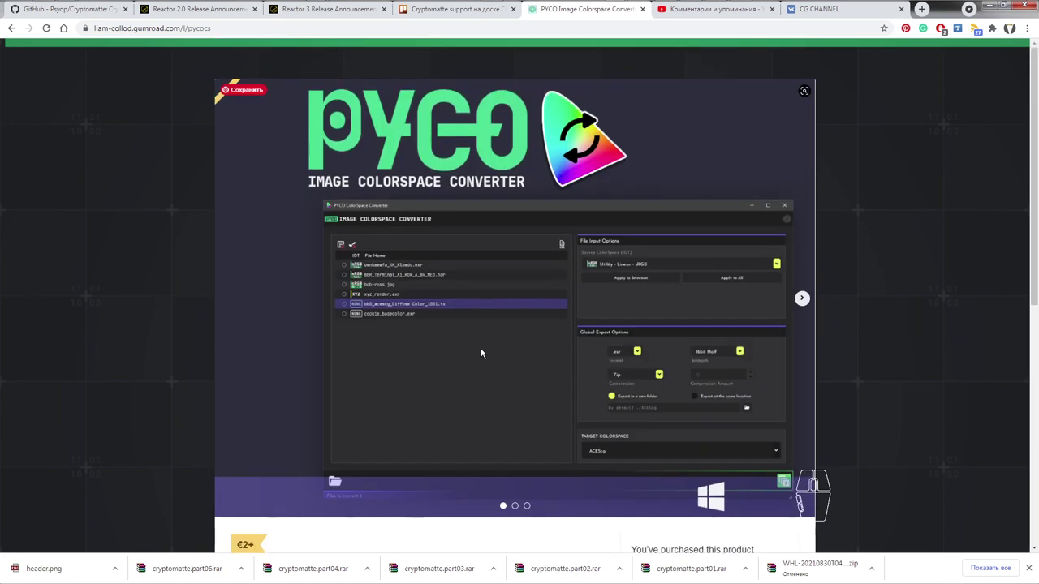
Examine the PYCO Image Colorspace Converter page for its discount code, documentation link, and supported input and output formats
scroll(480, 349, "down", 4)
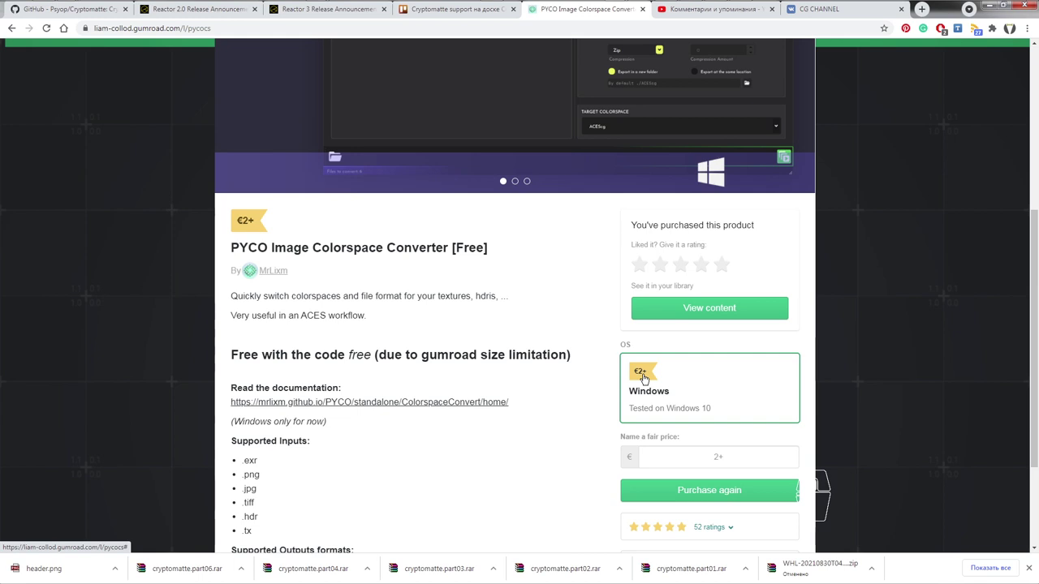
double_click(349, 354)
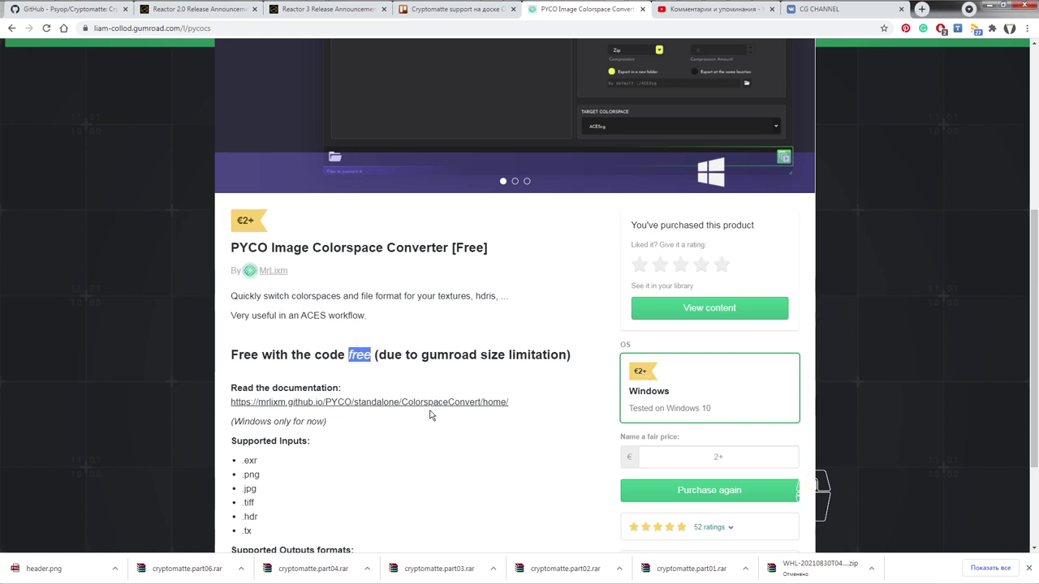
scroll(430, 415, "up", 4)
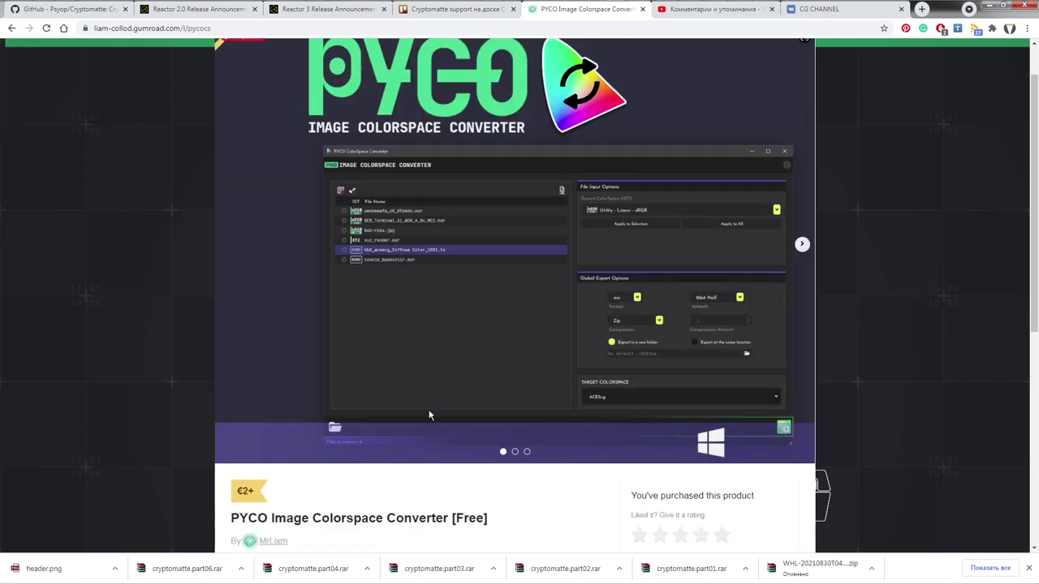
scroll(407, 358, "down", 4)
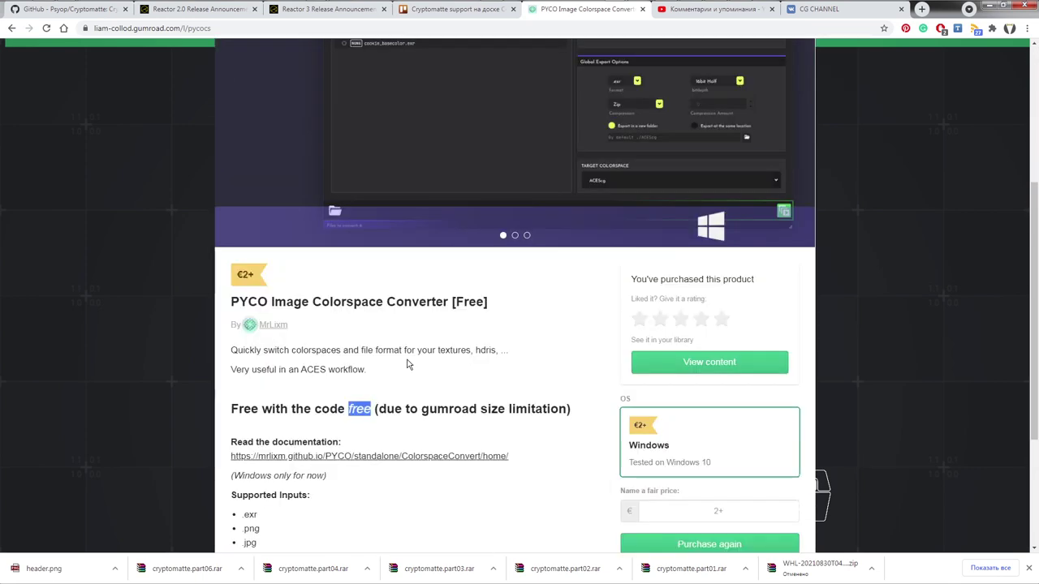
scroll(407, 358, "up", 4)
mouse_move(410, 364)
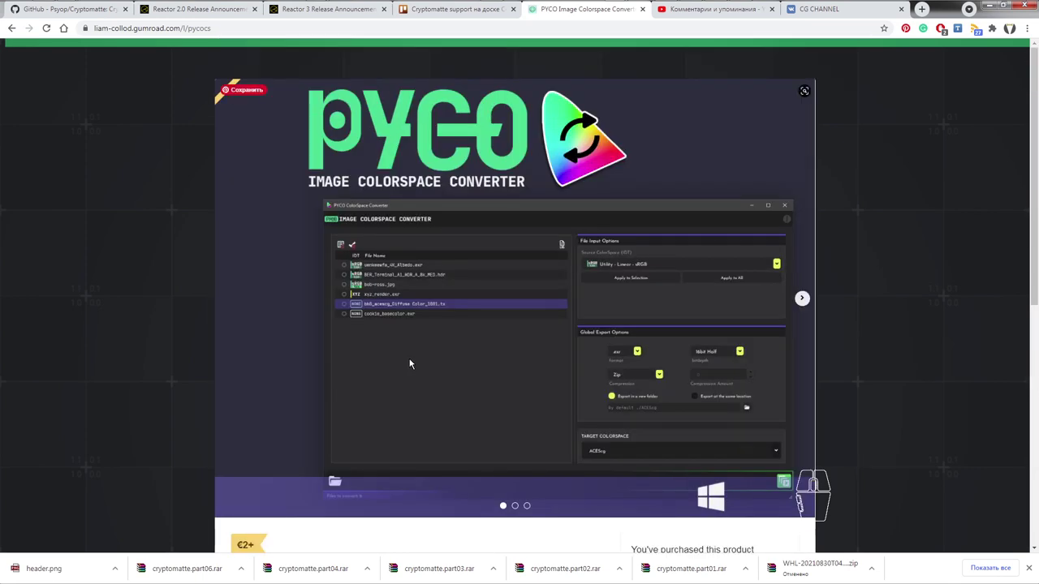
scroll(409, 364, "down", 5)
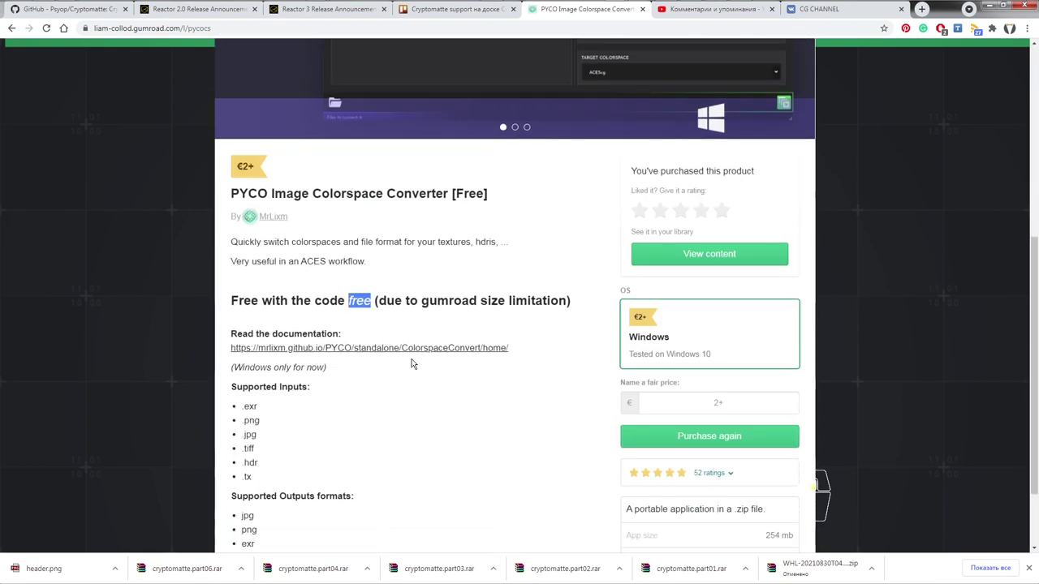
scroll(412, 365, "down", 2)
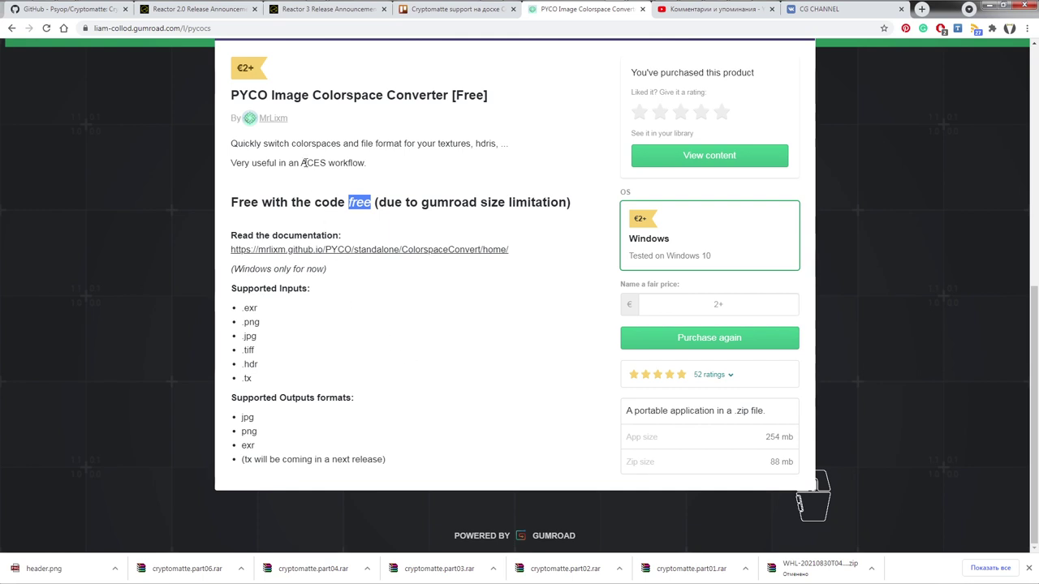
scroll(460, 376, "up", 5)
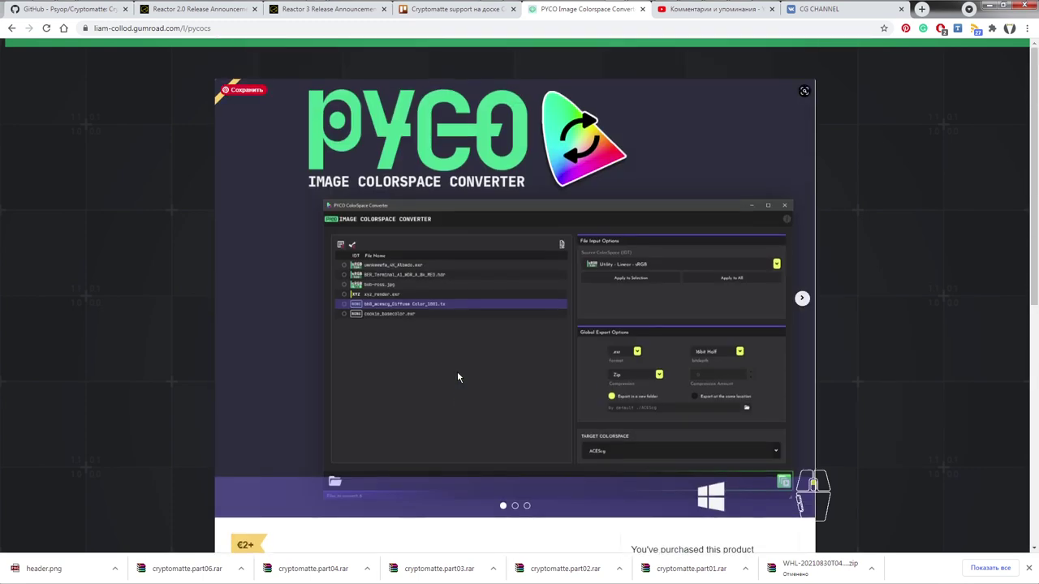
Show the converter's second preview image with the technical specification of formats and output colorspaces
scroll(457, 376, "down", 1)
left_click(514, 453)
scroll(515, 454, "up", 1)
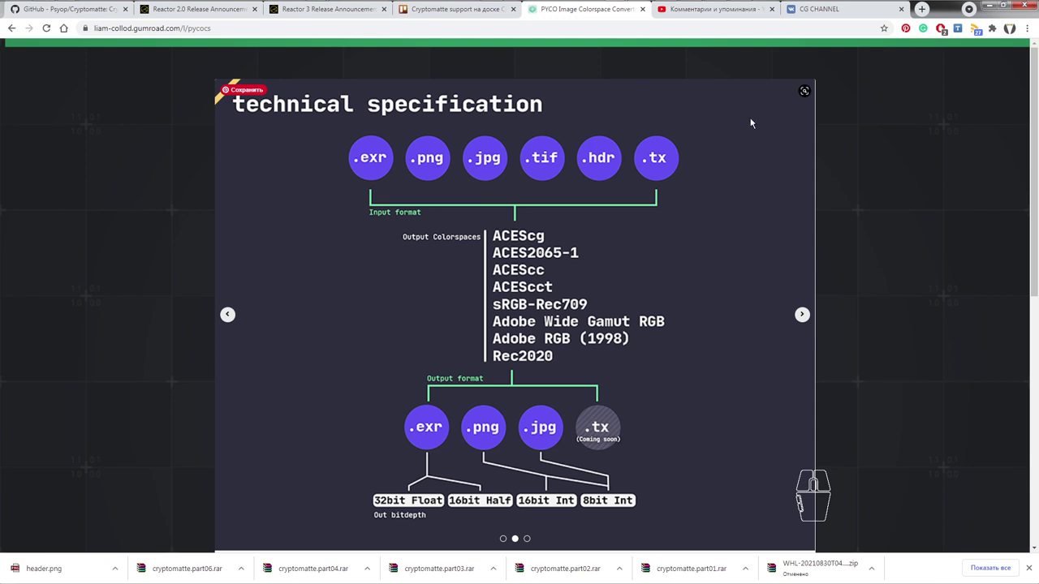
Check the viewer's ACEScg questions in the YouTube Studio comments and switch back to 3ds Max
left_click(710, 10)
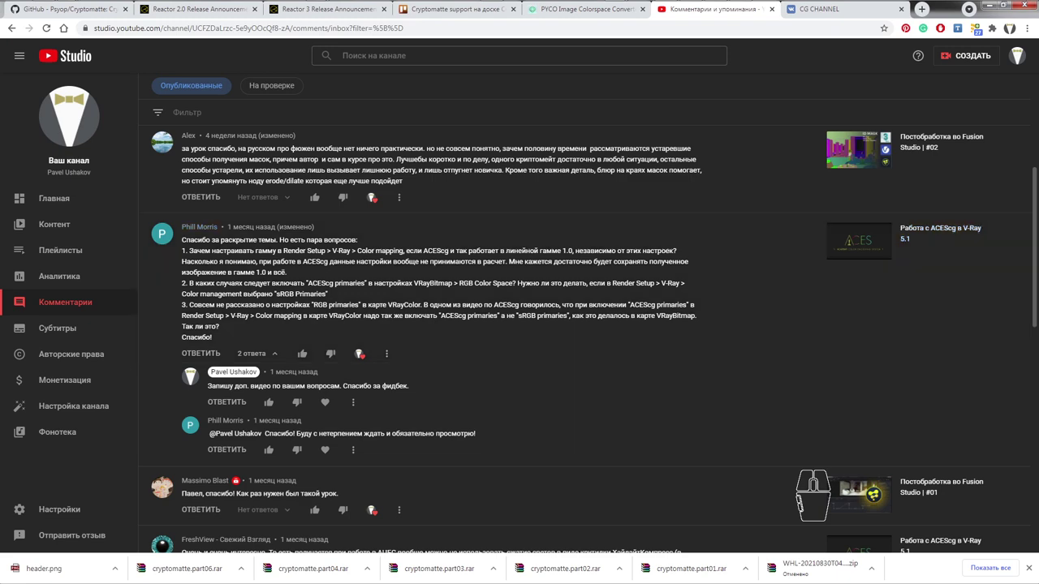
mouse_move(41, 10)
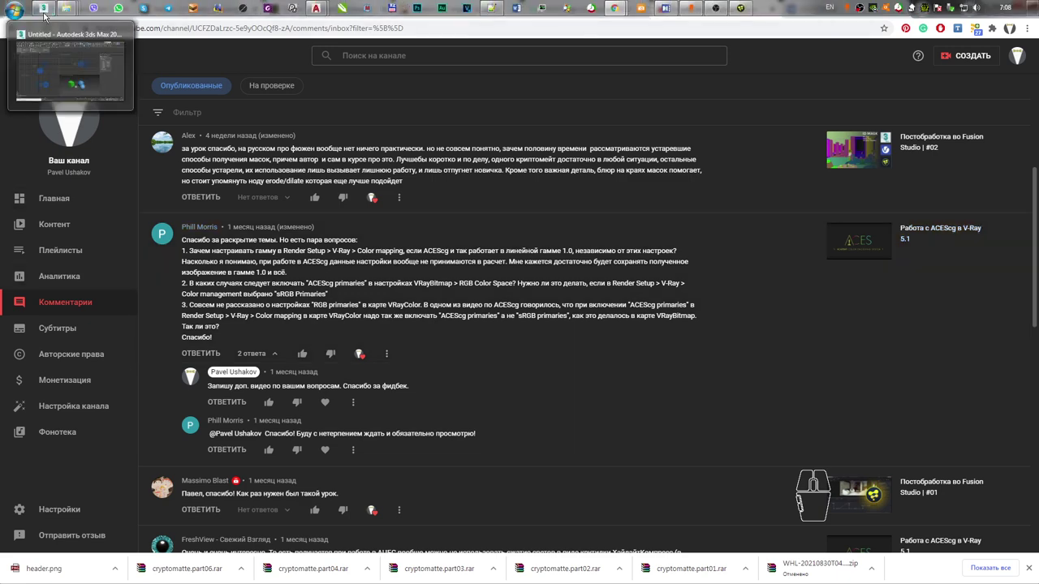
left_click(51, 78)
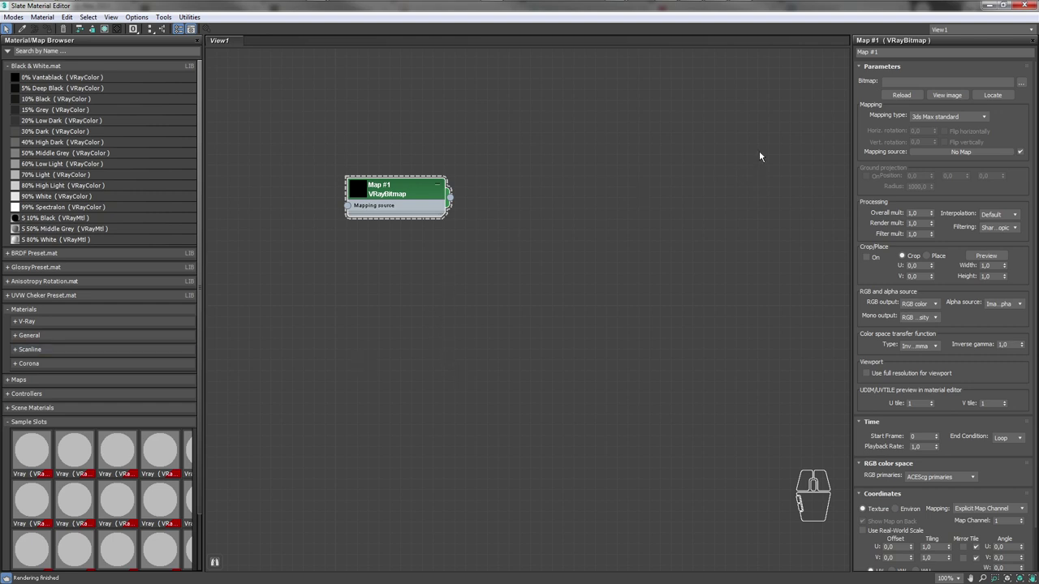
Restore down the Slate Material Editor and arrange it beside the Render Setup window with the Color management settings expanded
left_click(1003, 6)
left_click_drag(197, 39, 452, 214)
left_click(308, 150)
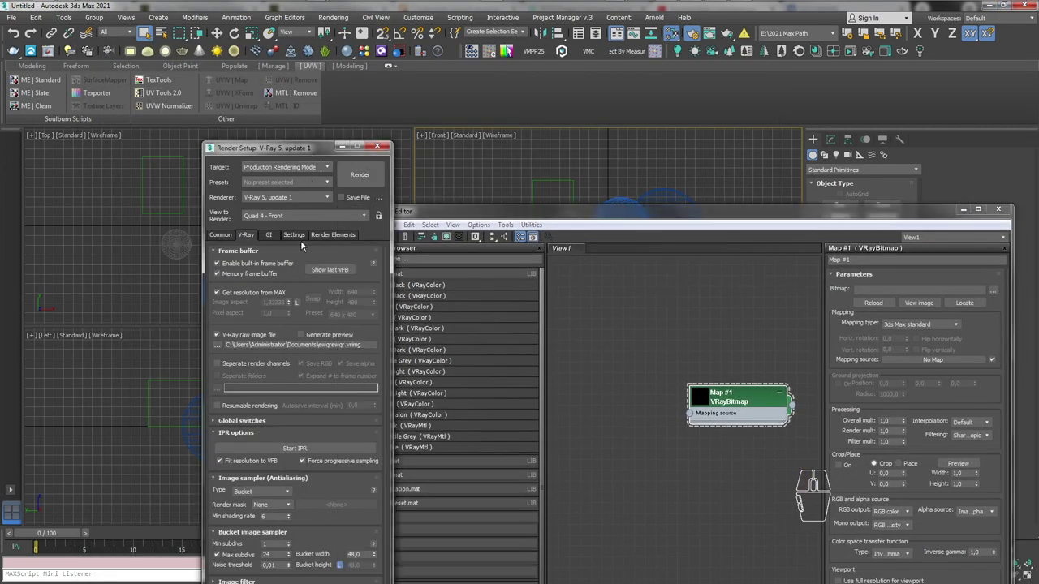
left_click(294, 234)
left_click(255, 276)
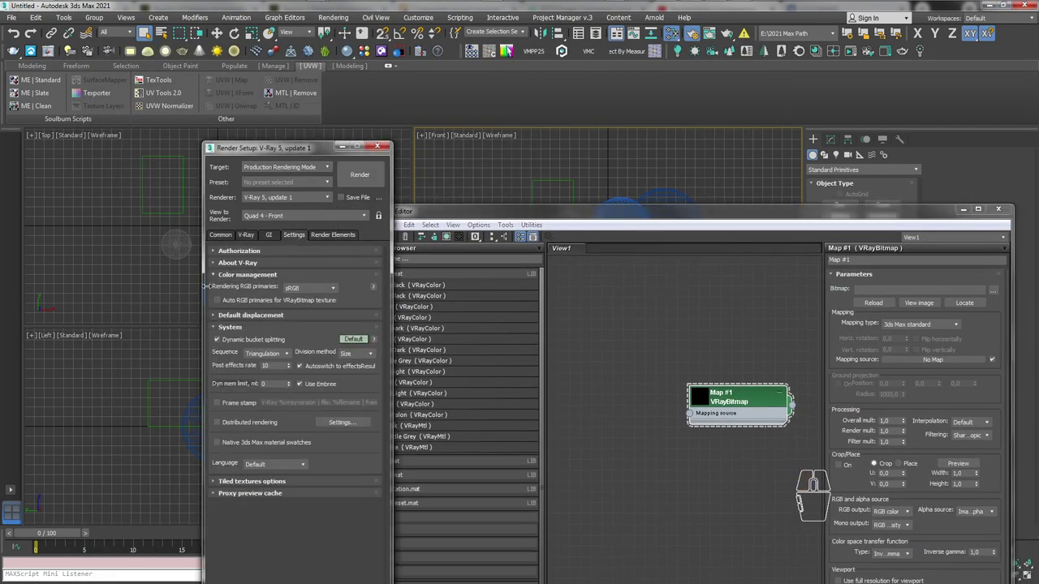
left_click_drag(315, 151, 165, 92)
left_click_drag(467, 211, 399, 48)
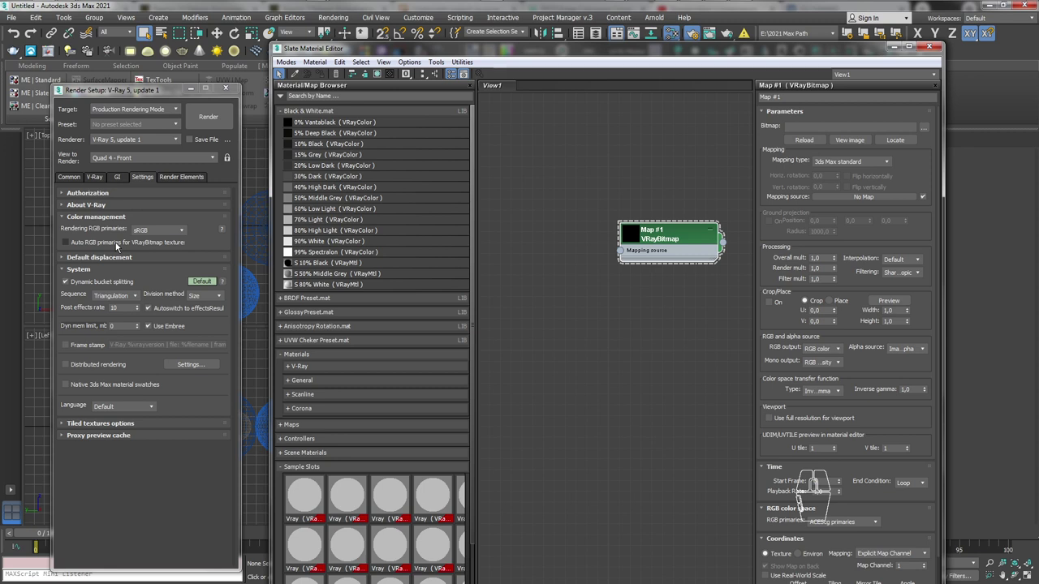
Try the VRayBitmap's RGB primaries on Default and return them to ACEScg primaries
left_click(841, 522)
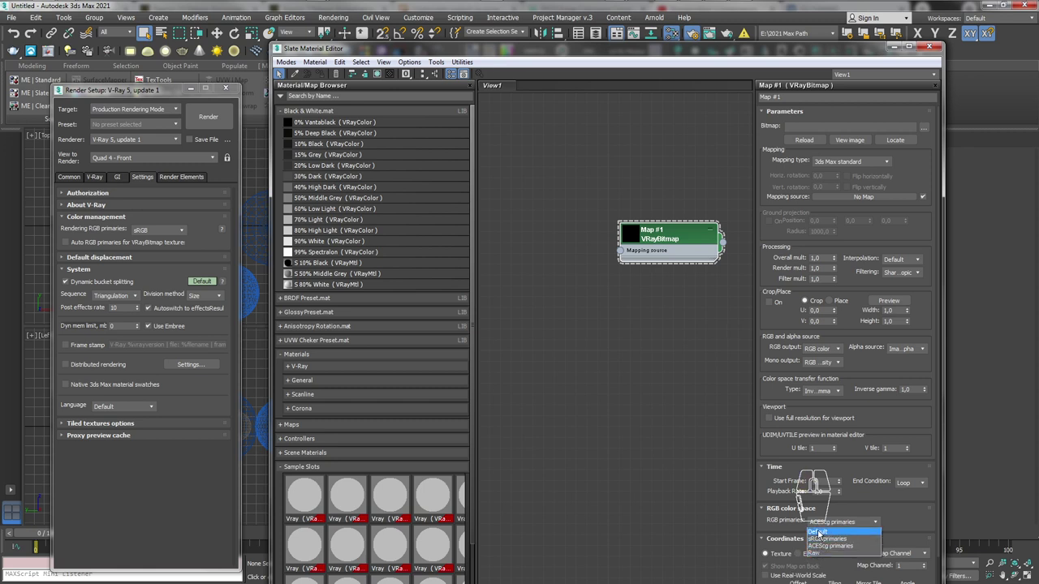
left_click(820, 532)
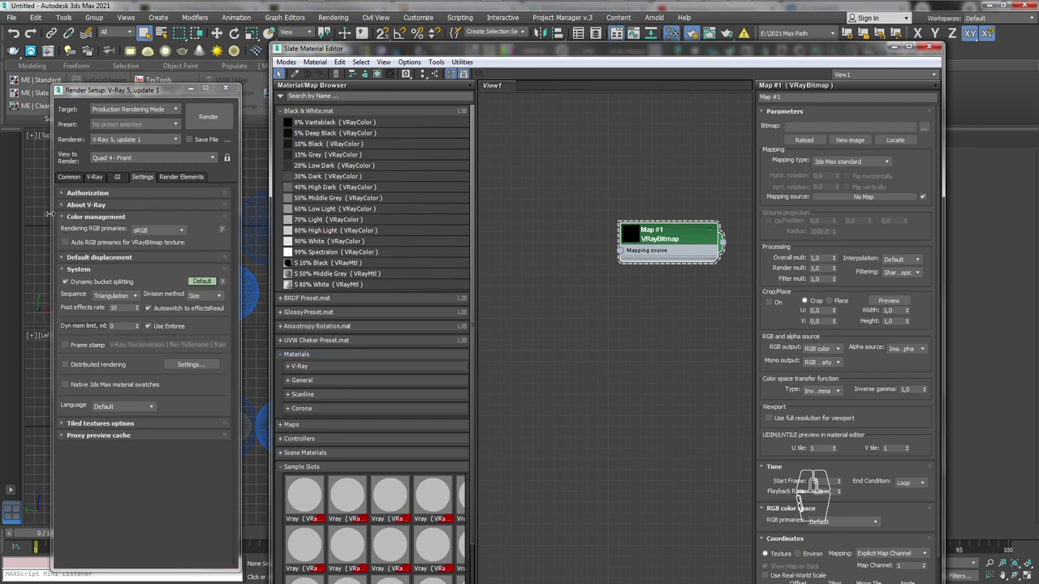
left_click(836, 521)
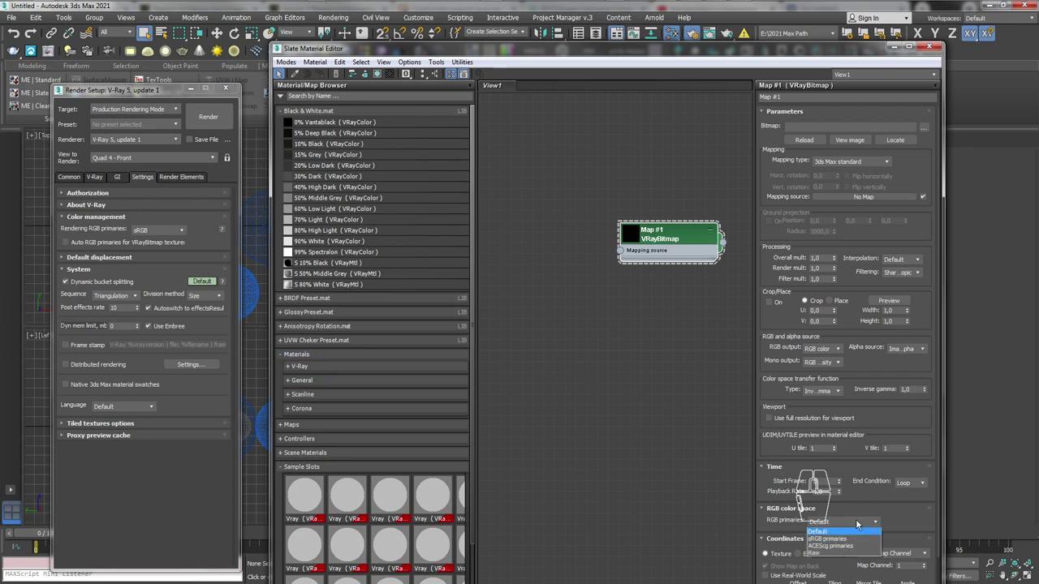
left_click(831, 546)
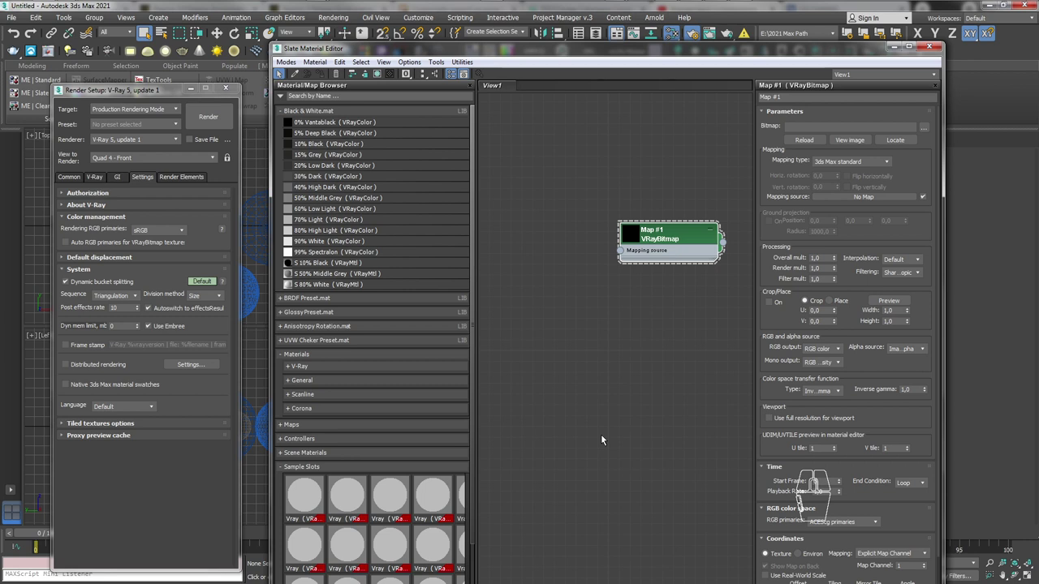
Set the rendering RGB primaries to ACEScg and shift the VRayBitmap node slightly within View1
left_click(166, 231)
left_click(151, 247)
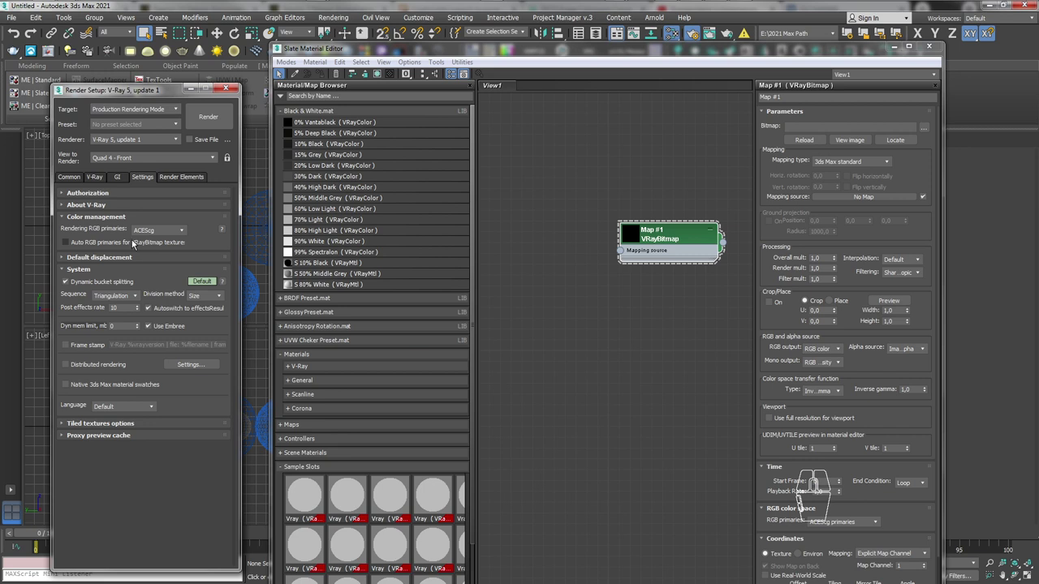
left_click_drag(686, 247, 633, 238)
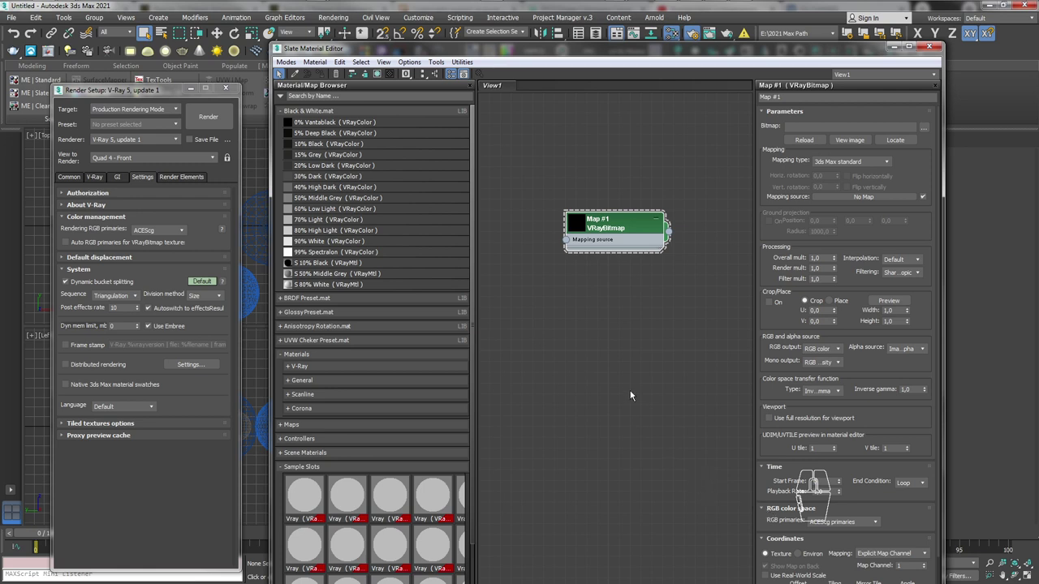
Switch the VRayBitmap's RGB primaries to sRGB primaries and on to Raw to demonstrate both options
left_click(861, 522)
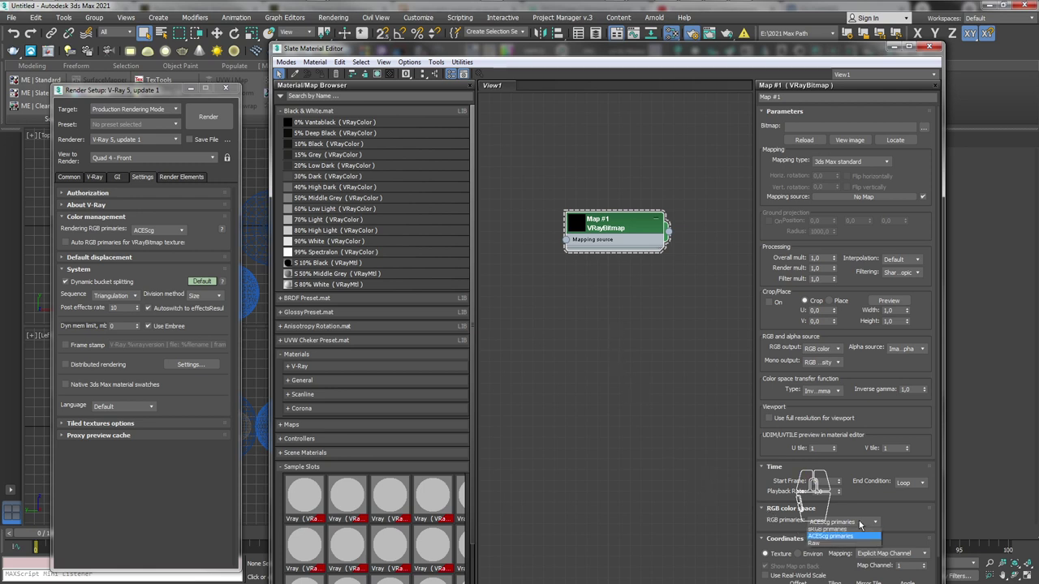
left_click(849, 539)
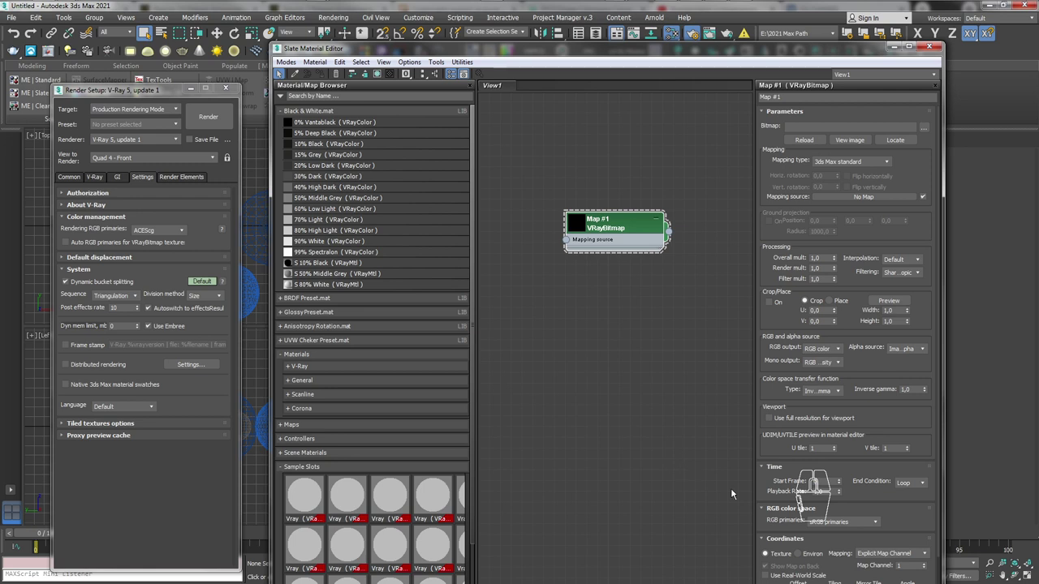
left_click(855, 523)
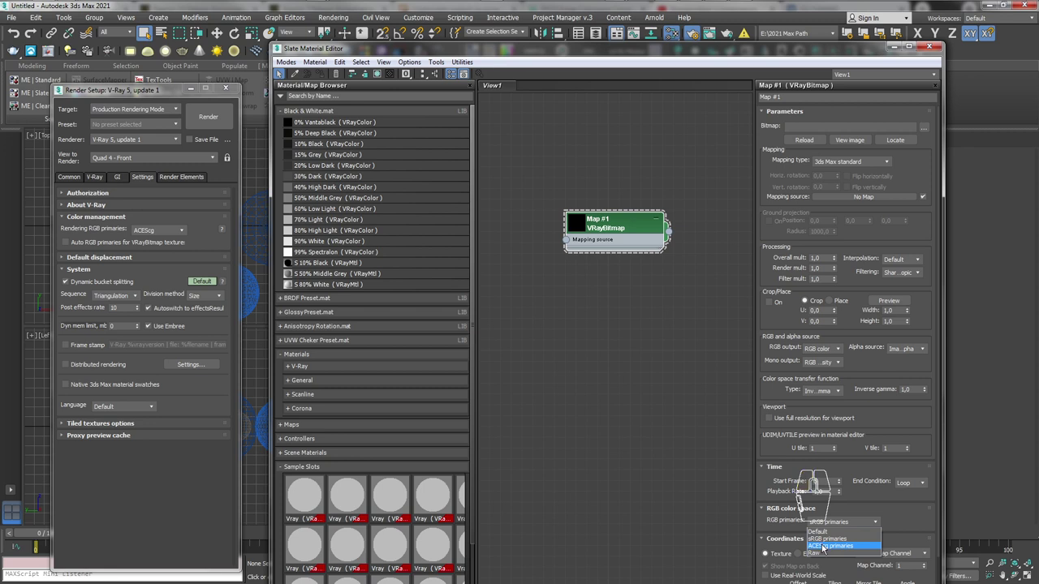
left_click(827, 539)
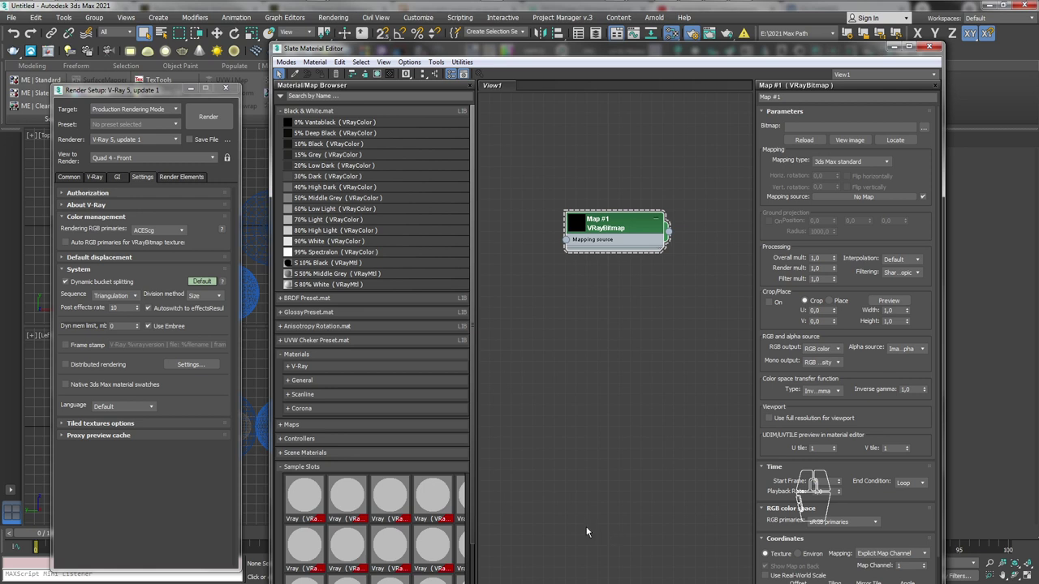
left_click(864, 524)
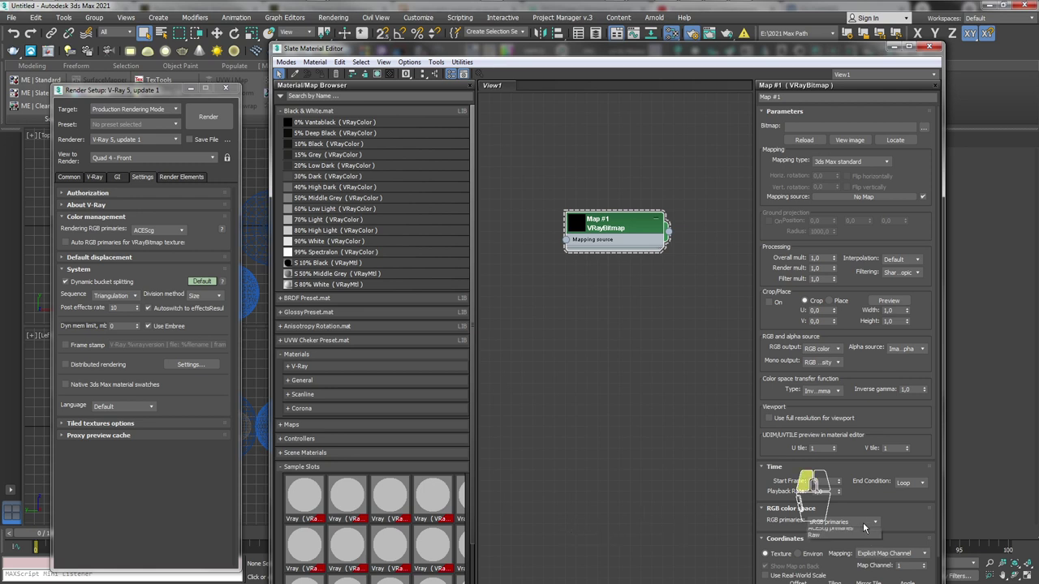
left_click(818, 552)
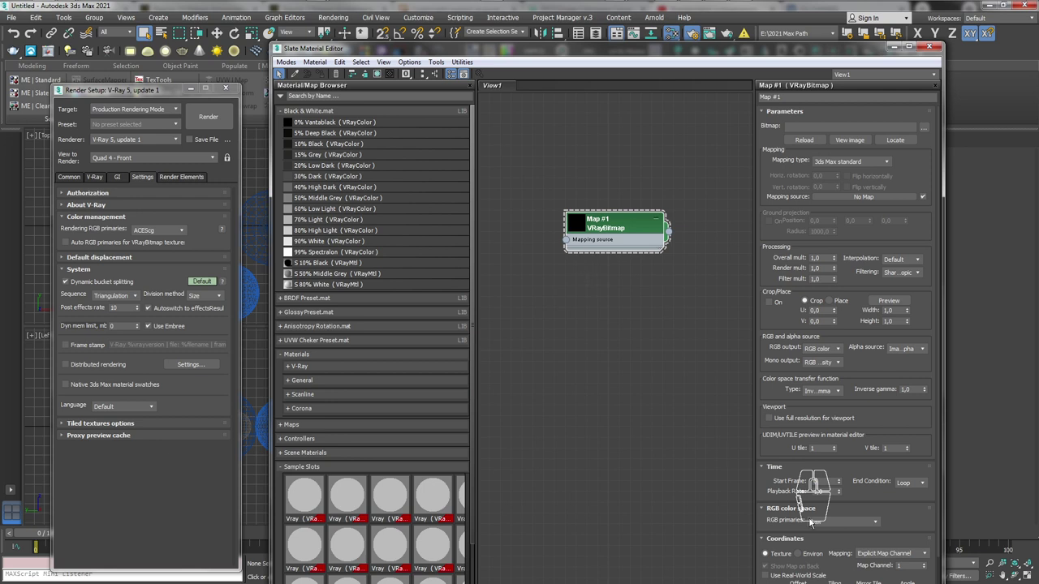
Enable Auto RGB primaries for VRayBitmap textures in Color management and set the VRayBitmap's RGB primaries to Default
left_click(66, 242)
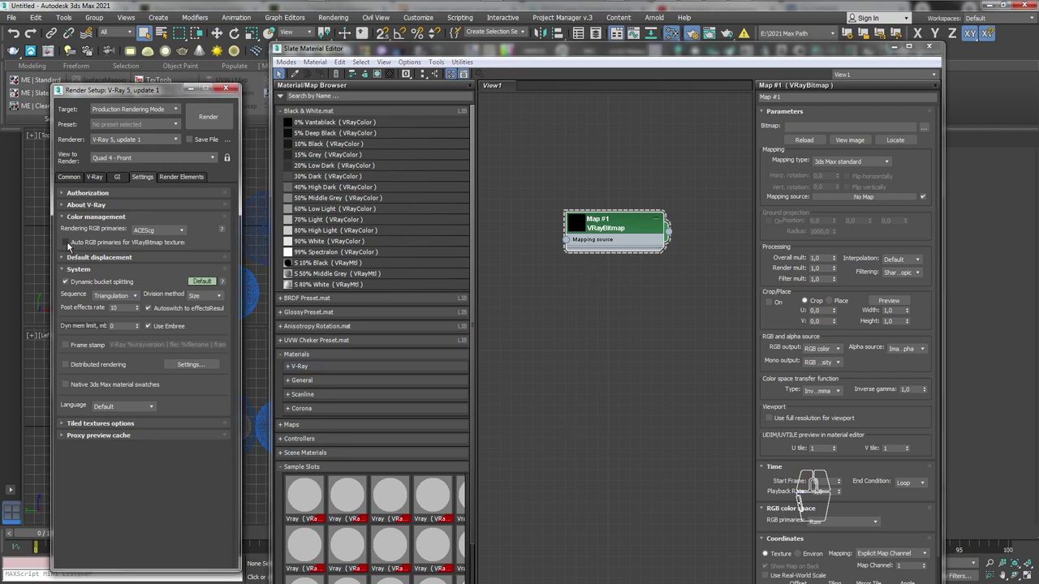
left_click(66, 242)
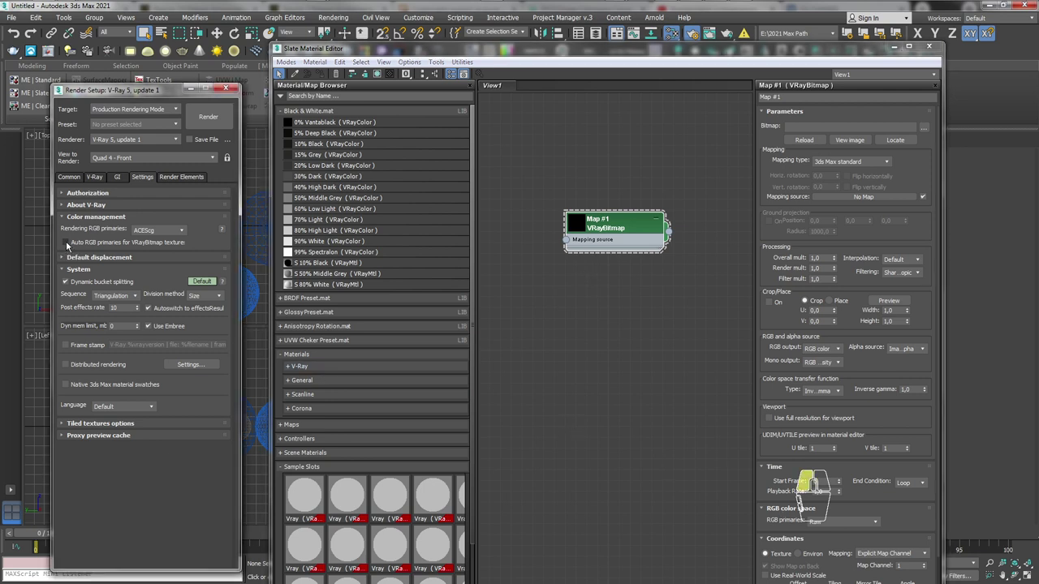
left_click(840, 521)
left_click(844, 532)
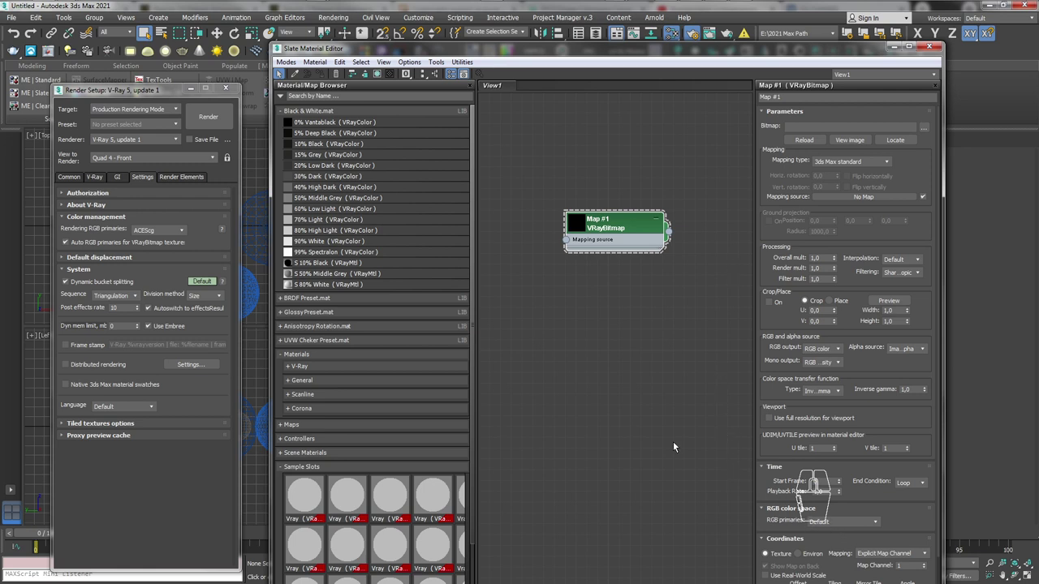
Enter the example file name suffixes "_raw _lin_rgb" as the VRayBitmap's bitmap path and clear them
left_click(814, 126)
type("_raw")
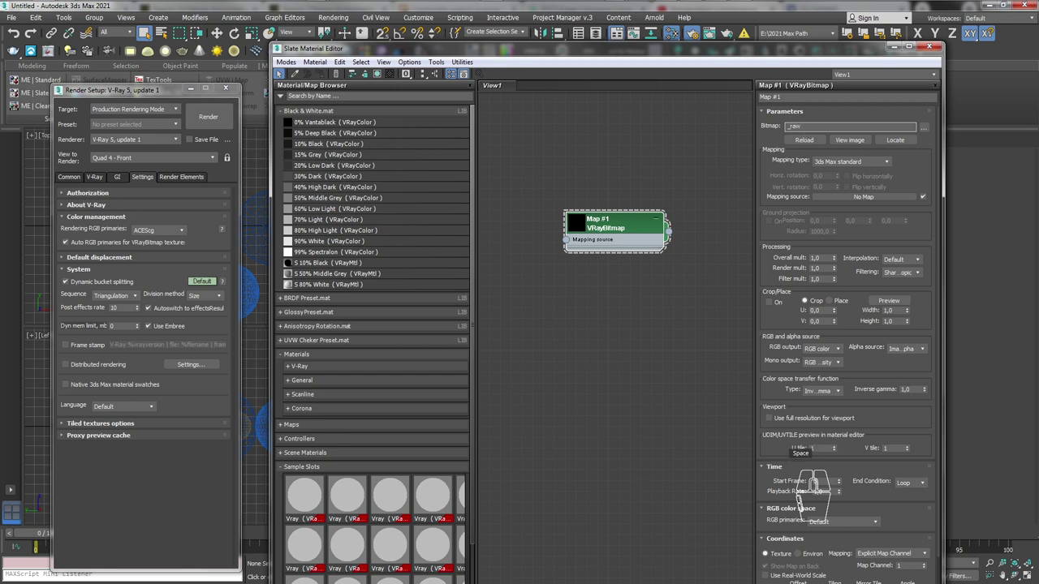
type("_lin_rgb")
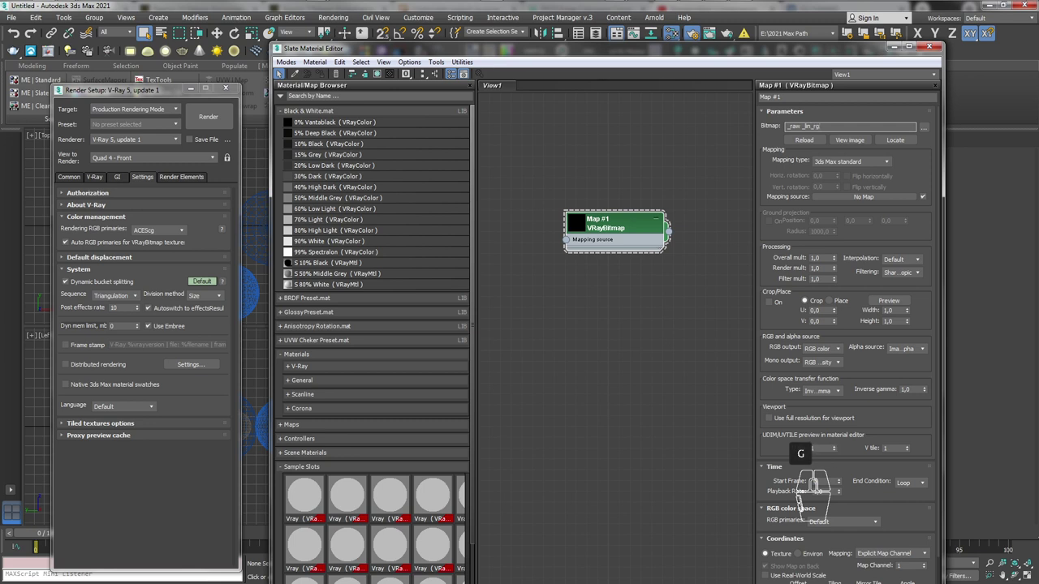
key("Return")
key("BackSpace")
key("BackSpace")
key("BackSpace")
key("BackSpace")
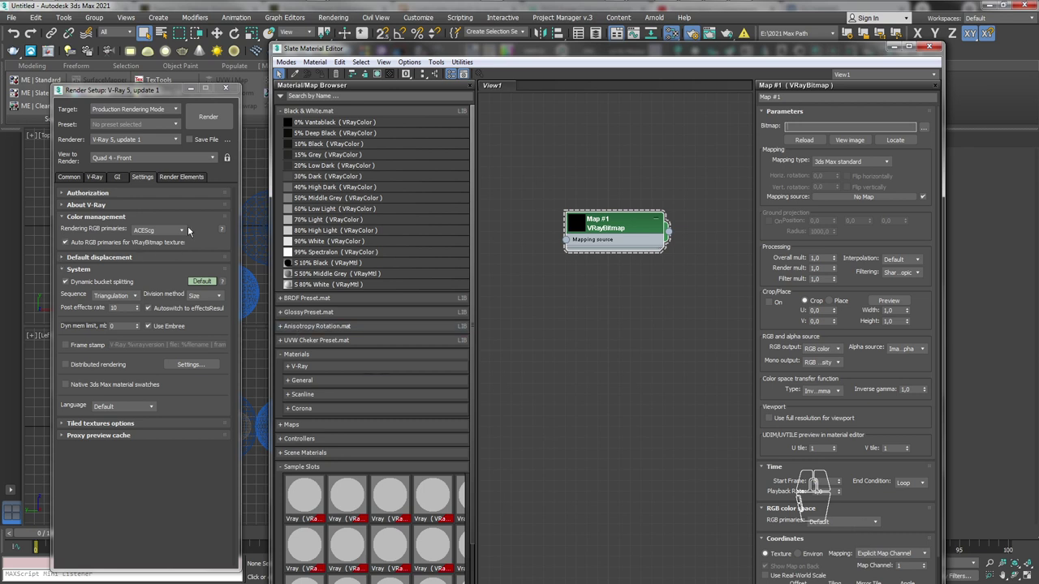
Switch the VRayBitmap's RGB primaries to sRGB primaries and on to ACEScg primaries
left_click(867, 521)
left_click(836, 542)
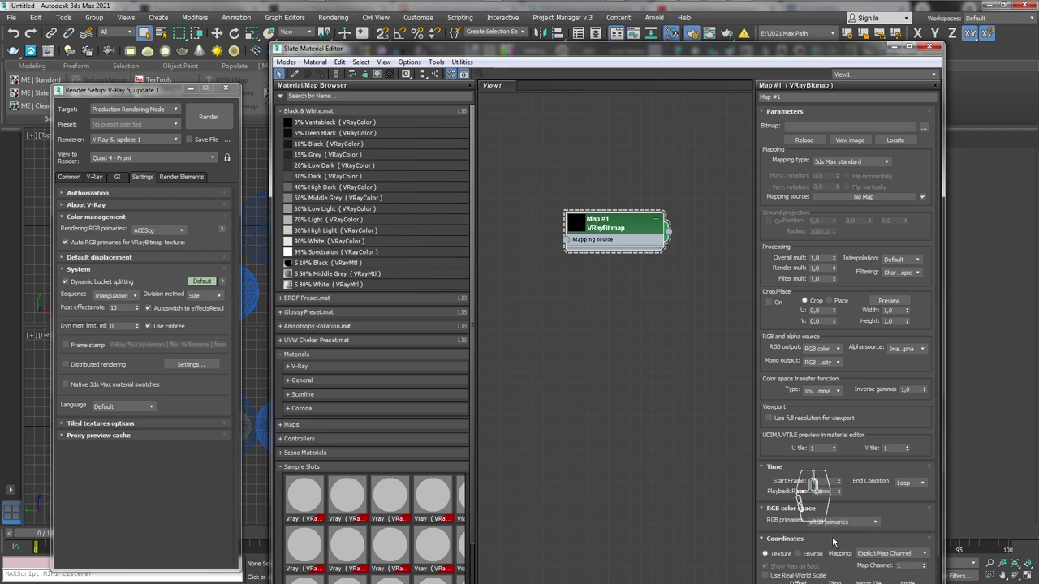
left_click(830, 523)
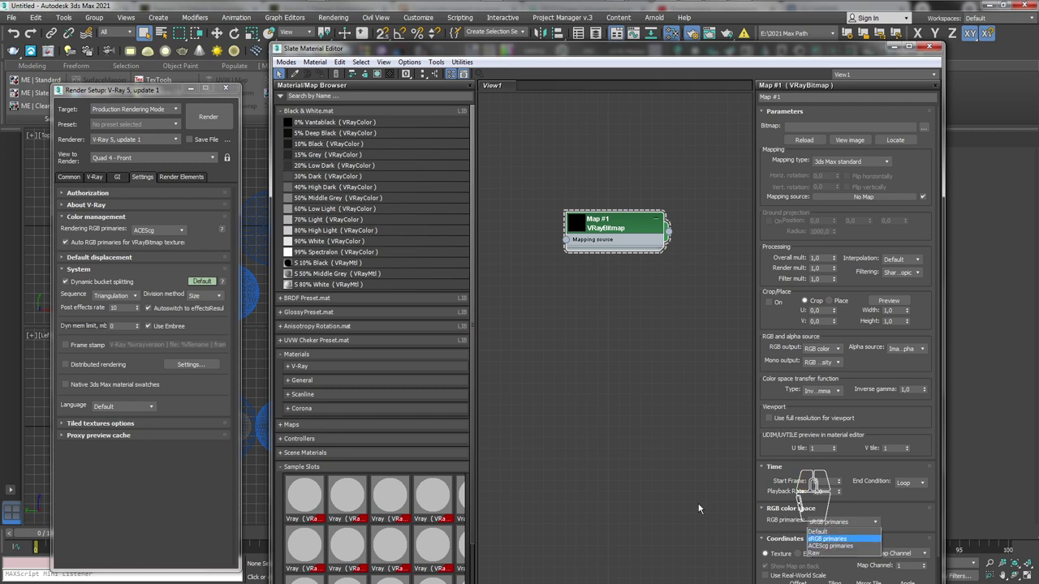
left_click(750, 525)
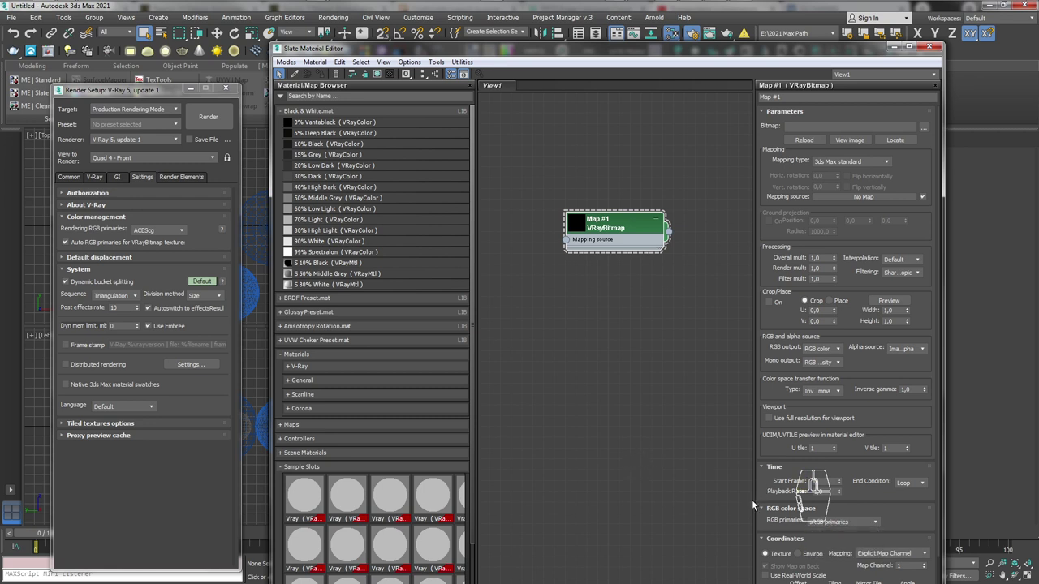
left_click(831, 522)
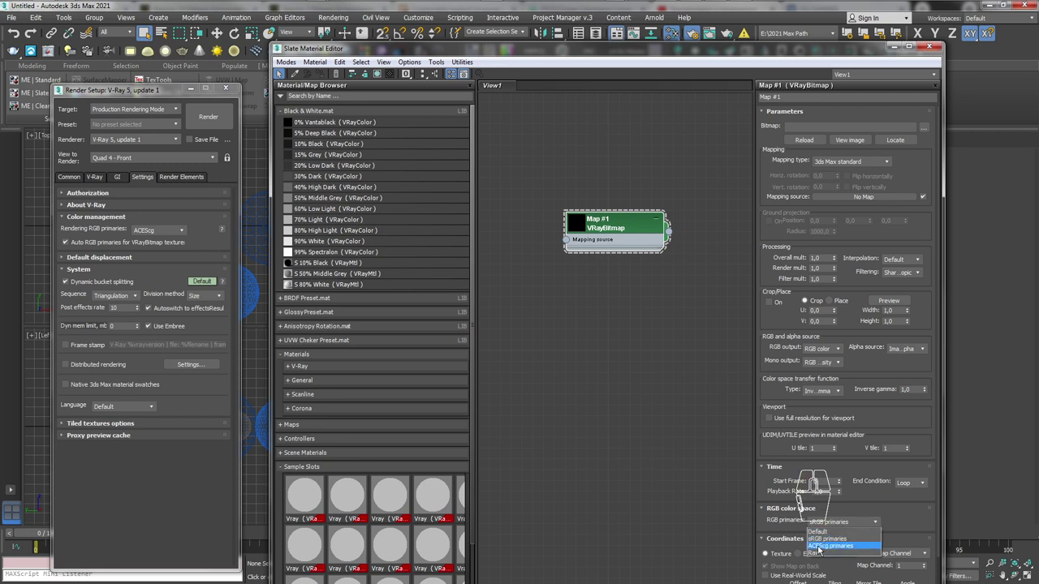
left_click(821, 546)
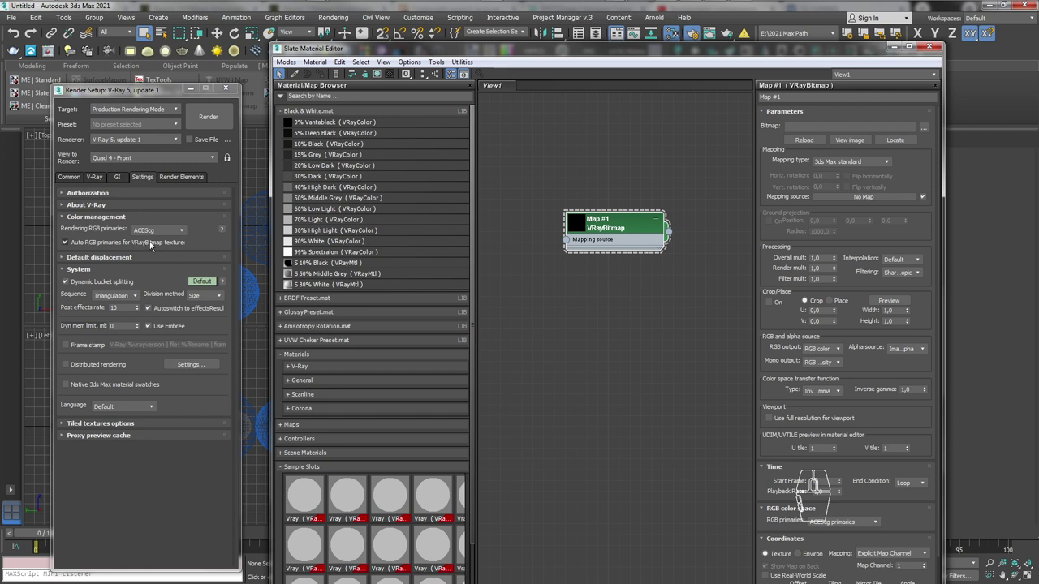
Set the VRayBitmap's RGB primaries to sRGB primaries and the rendering RGB primaries to sRGB
left_click(869, 525)
left_click(799, 542)
left_click(181, 234)
left_click(172, 231)
left_click(164, 241)
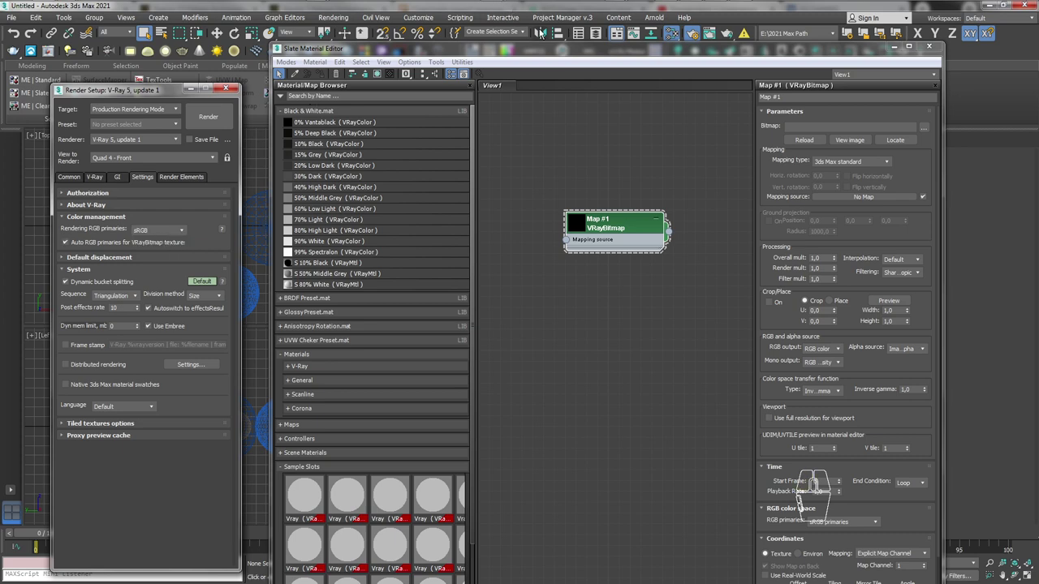
Disable Auto RGB primaries for VRayBitmap textures and set the VRayBitmap's RGB primaries to Default
left_click_drag(595, 50, 585, 24)
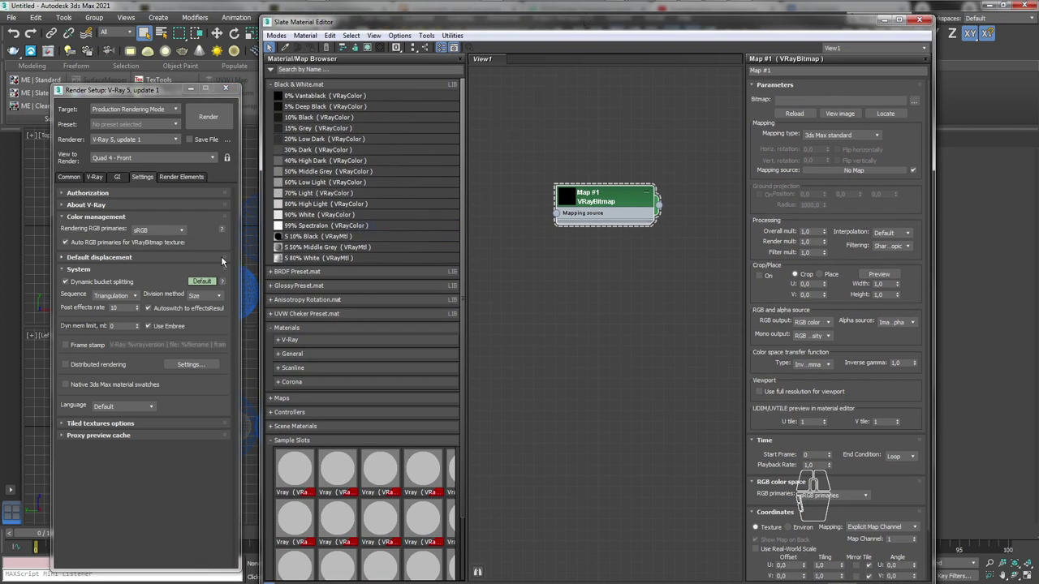
left_click(65, 243)
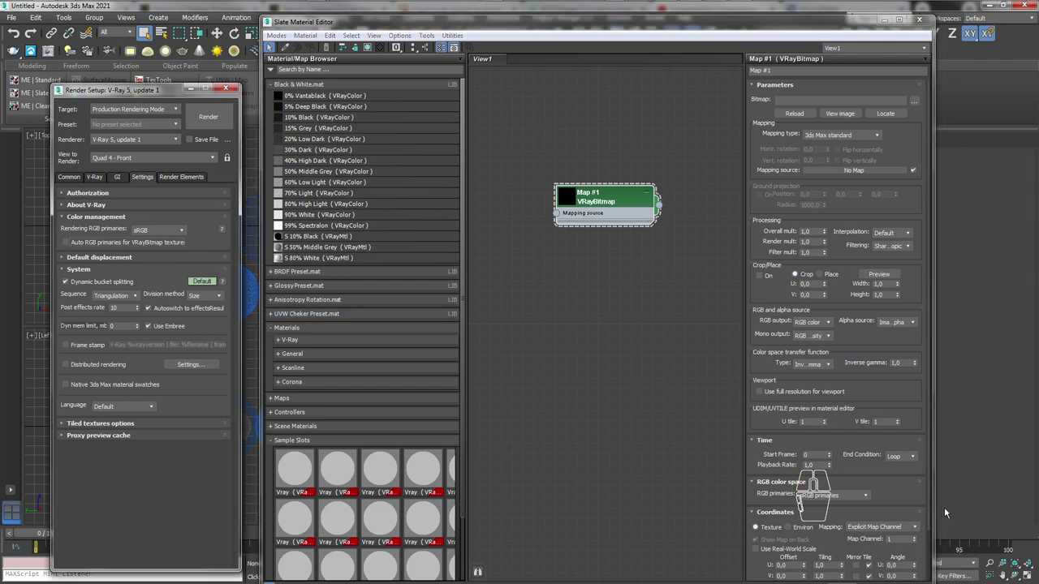
left_click(845, 495)
left_click(809, 505)
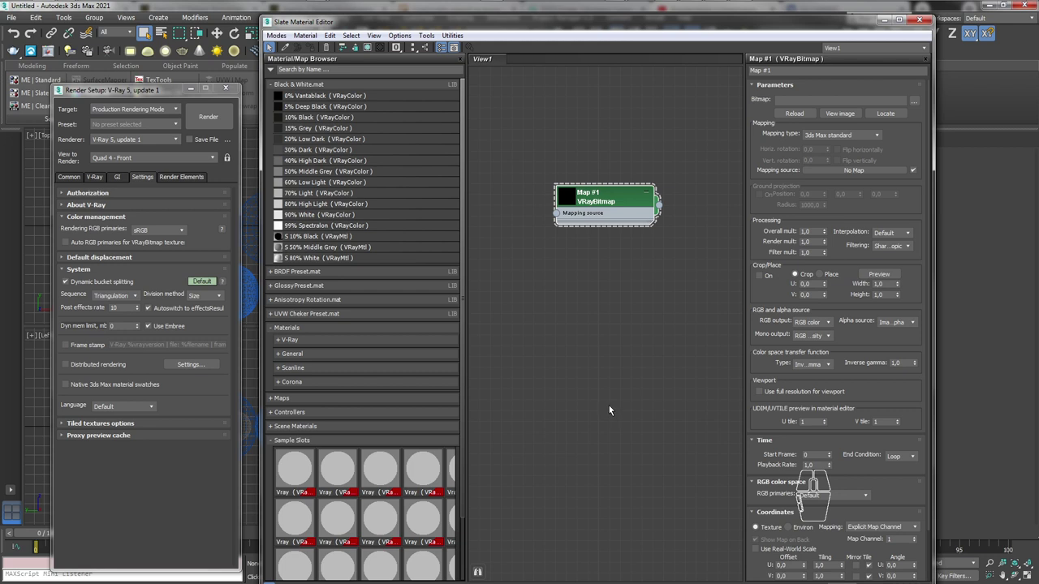
left_click(811, 495)
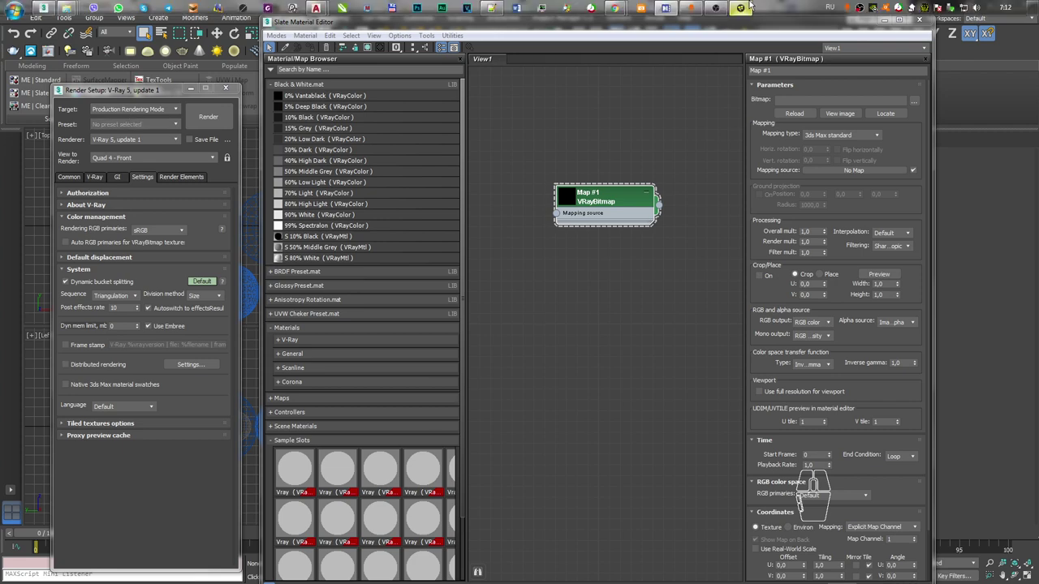
Switch to the YouTube Studio comments in the browser, highlight the viewer's third question about VRayColor RGB primaries, and return to 3ds Max
mouse_move(622, 13)
left_click(669, 77)
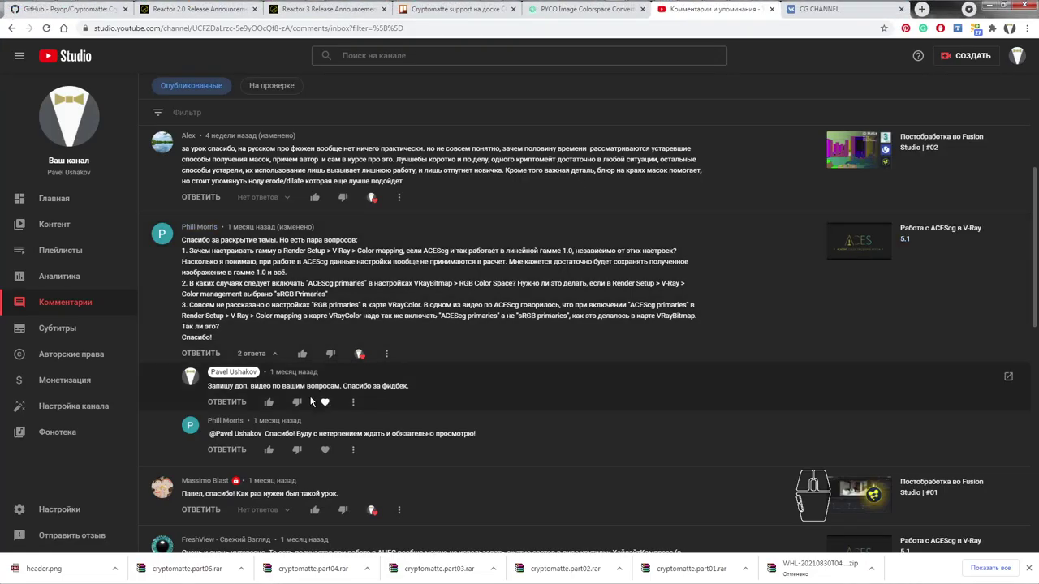
left_click_drag(189, 304, 236, 337)
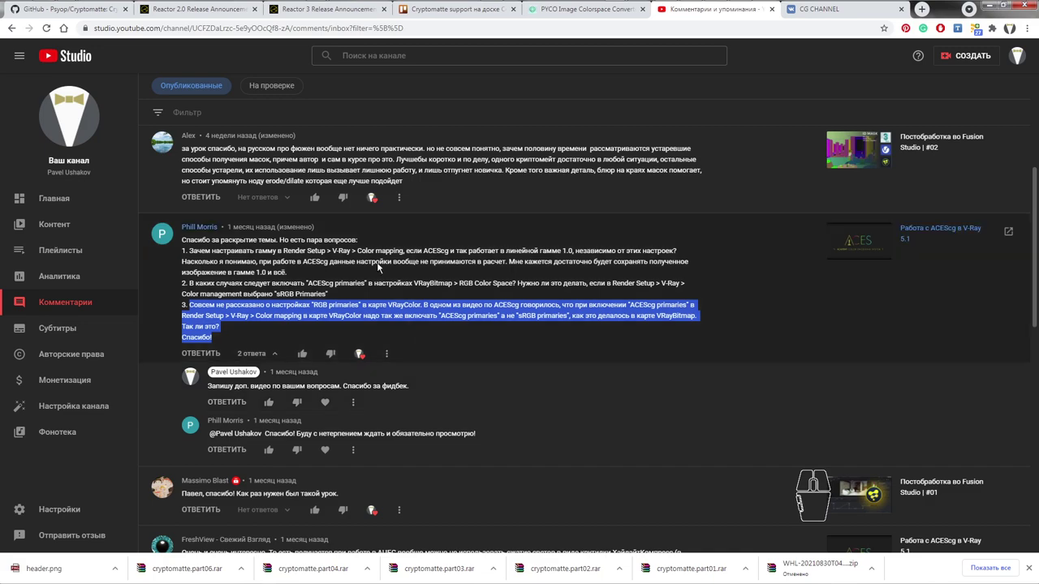
left_click(47, 10)
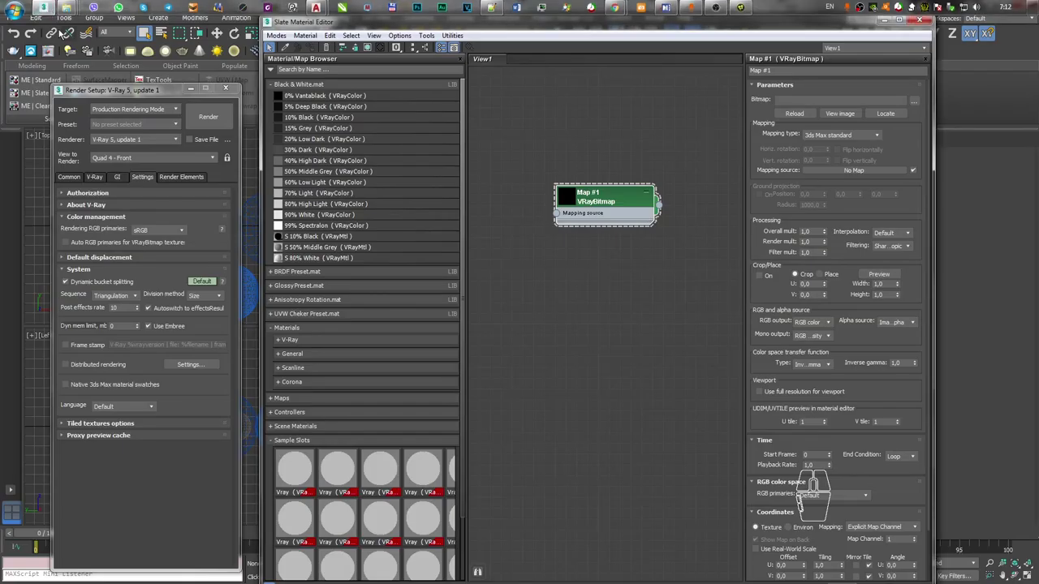
Maximize the Slate Material Editor and add a VRayColor map below and beside the VRayBitmap node in View1
double_click(902, 26)
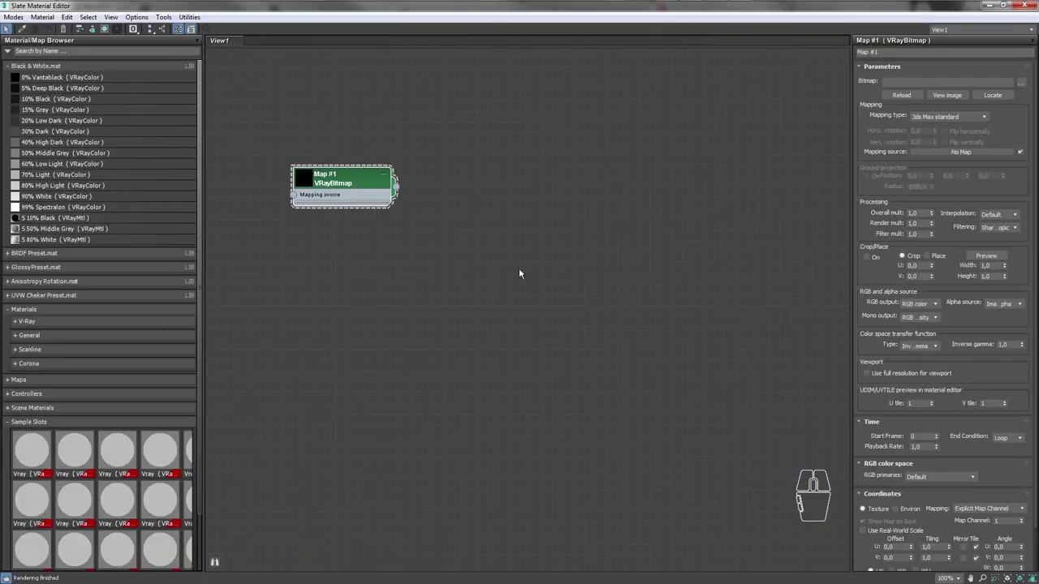
left_click_drag(370, 200, 326, 124)
right_click(384, 213)
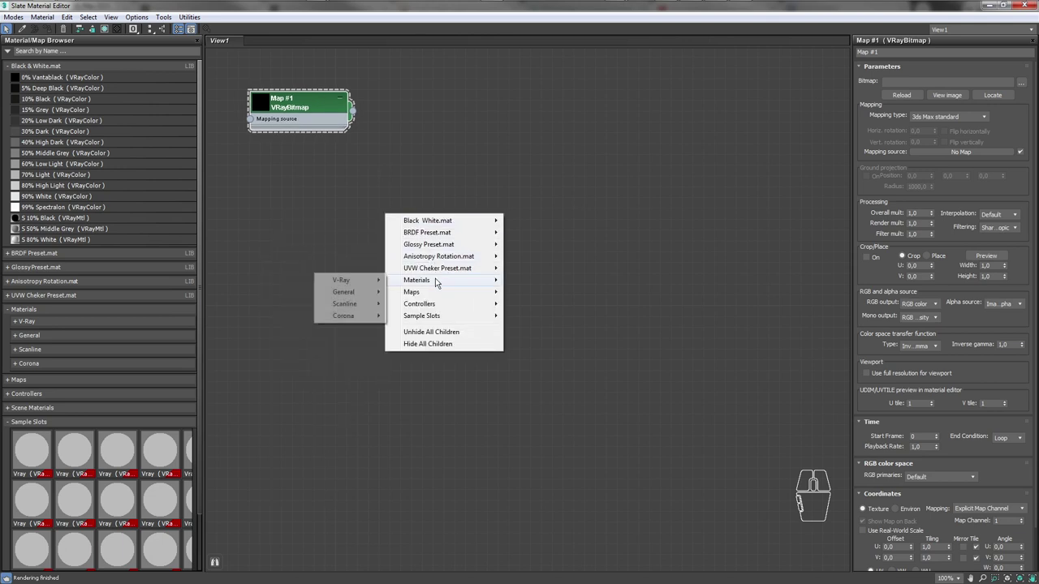
mouse_move(426, 294)
mouse_move(328, 292)
left_click(258, 278)
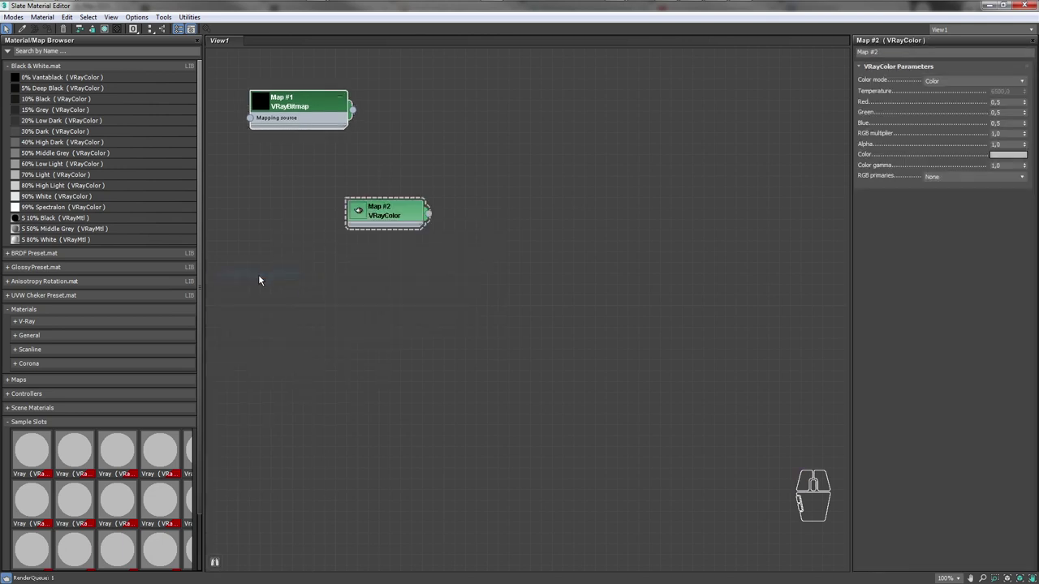
left_click_drag(384, 217, 449, 251)
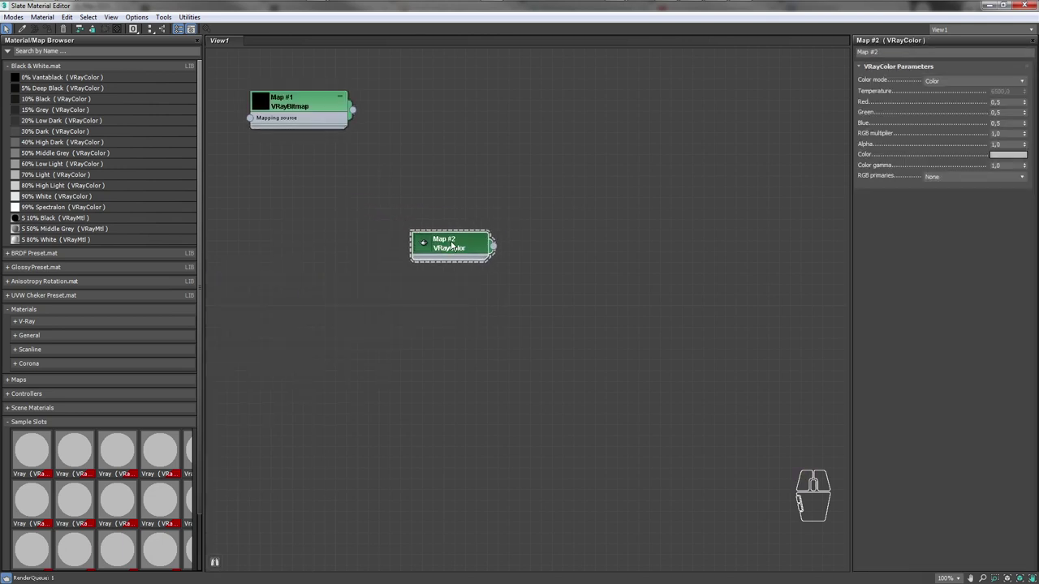
Inspect the VRayColor's colour picker, cancel it, and set the map's RGB primaries to ACEScg primaries
left_click(1017, 155)
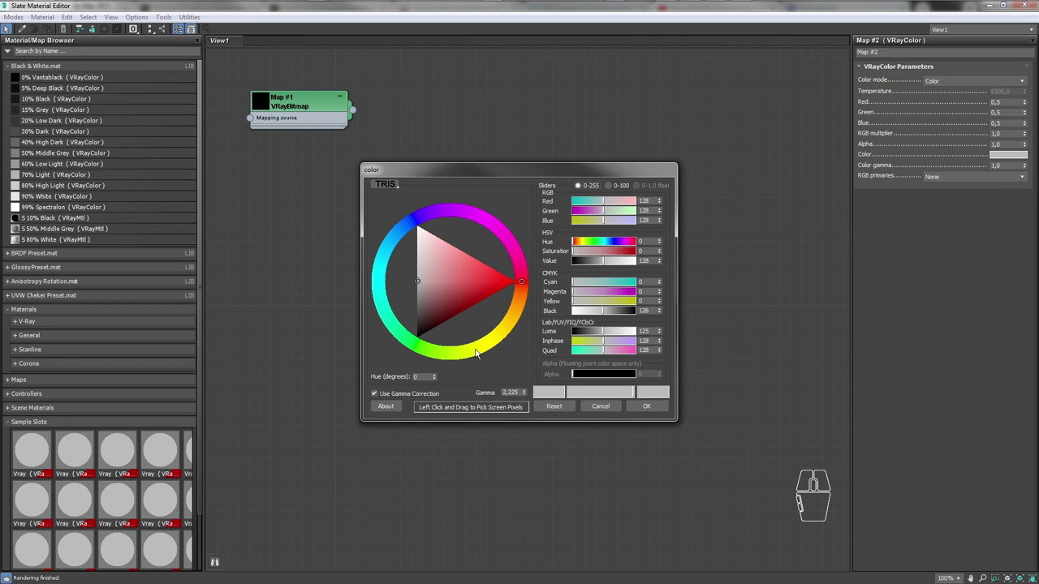
left_click(604, 410)
left_click(959, 177)
left_click(946, 201)
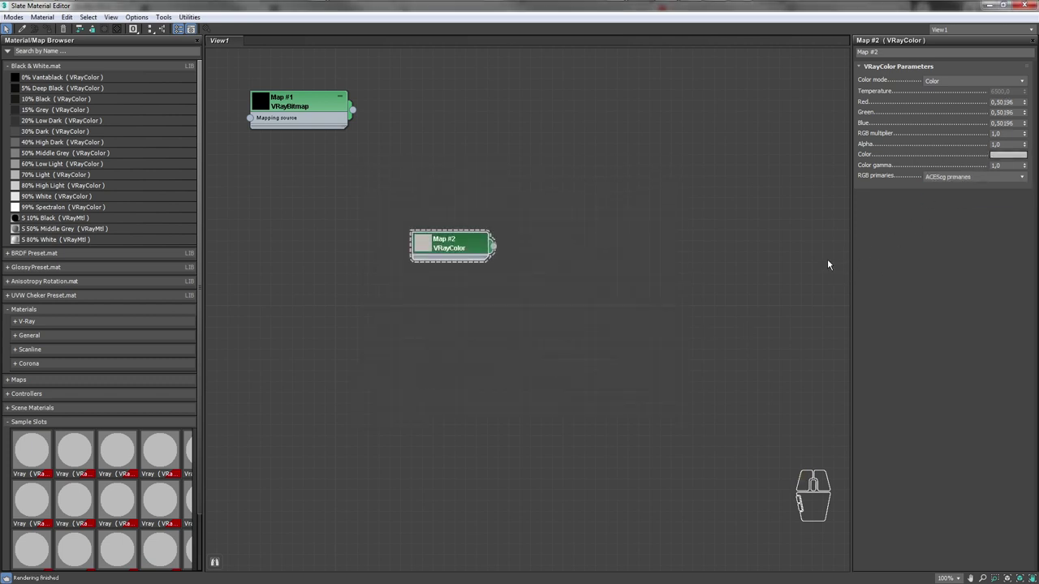
Try a light red colour on the VRayColor with the picker's sliders in the 0-100 range and cancel the change
left_click(1008, 154)
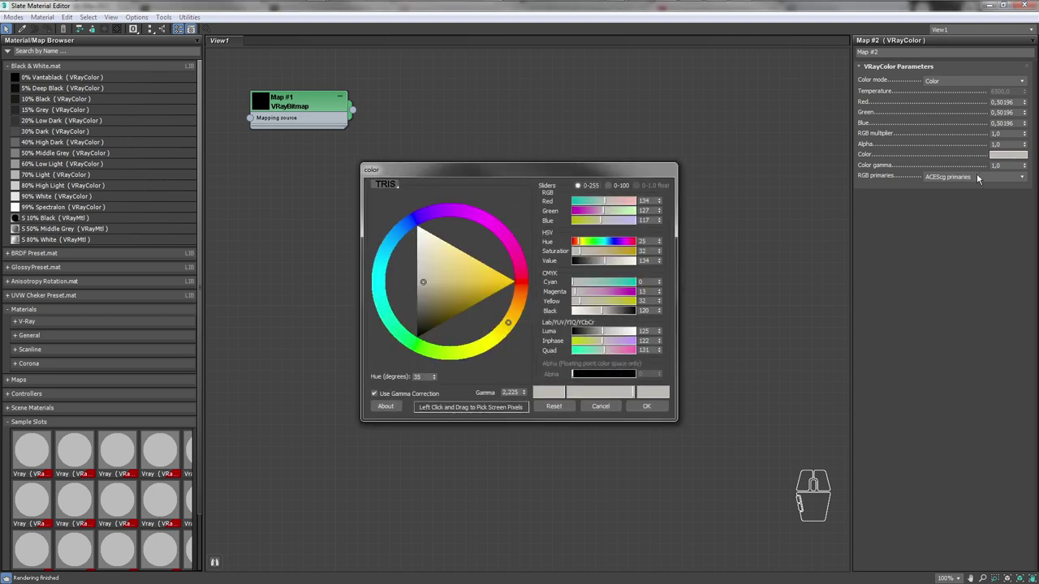
mouse_move(464, 309)
left_mouse_down()
mouse_move(460, 274)
mouse_move(469, 273)
mouse_move(417, 245)
left_mouse_up()
left_click(608, 185)
left_click(521, 282)
left_click_drag(435, 305, 459, 266)
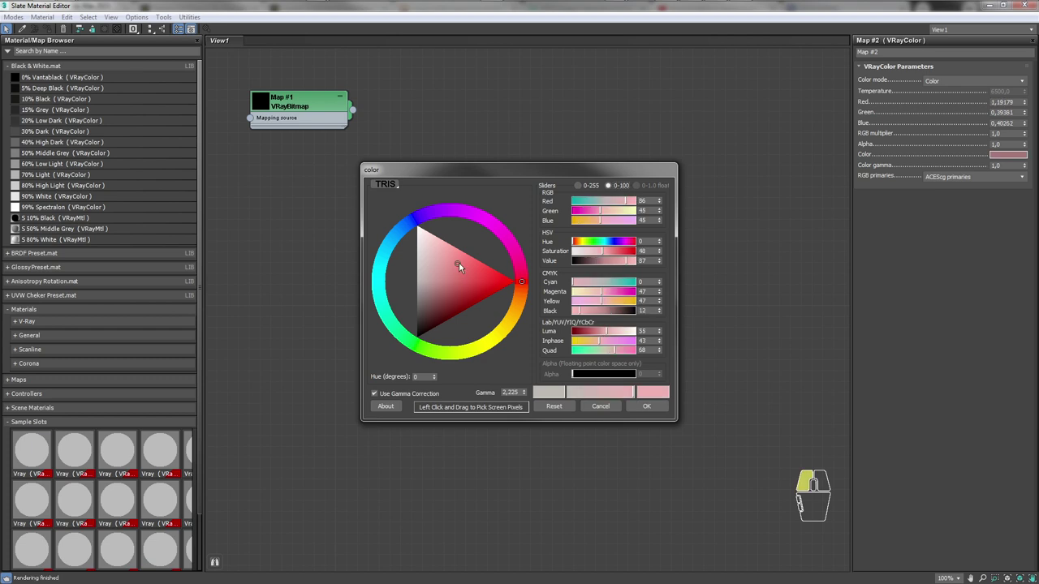
left_click(600, 406)
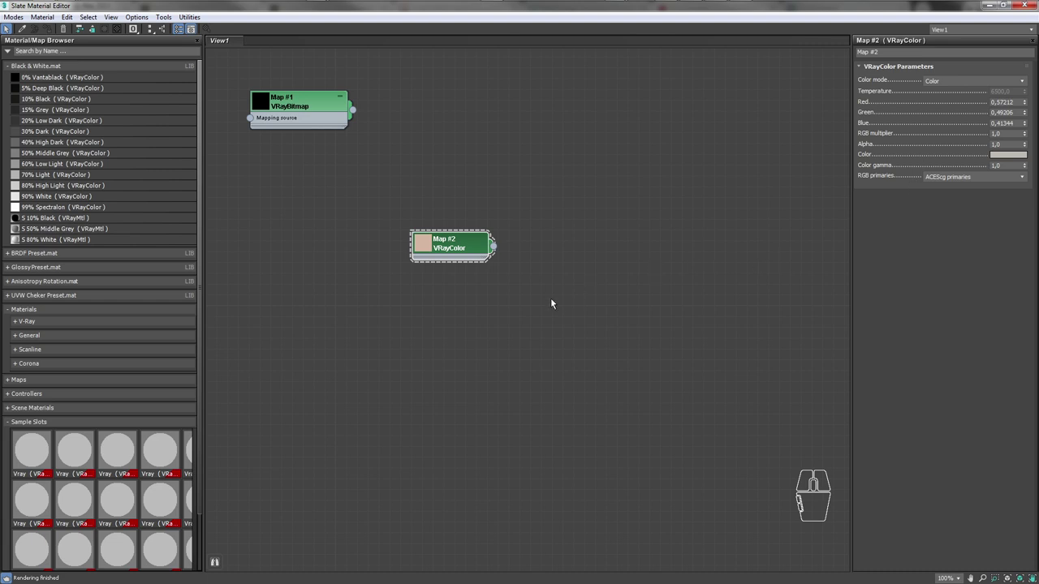
Set the VRayColor's RGB primaries to sRGB primaries and pick a tan colour of about red 0.718, green 0.439, blue 0.216
left_click(935, 178)
left_click(933, 196)
left_click(1015, 155)
left_click(463, 271)
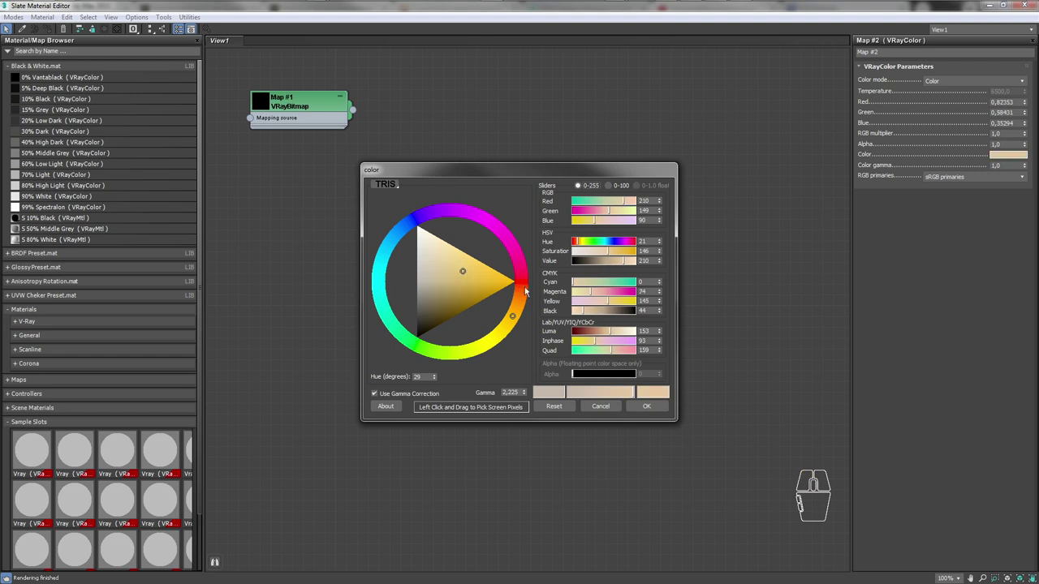
left_click_drag(512, 315, 521, 279)
left_click(604, 261)
left_click_drag(607, 250, 625, 251)
left_click(514, 312)
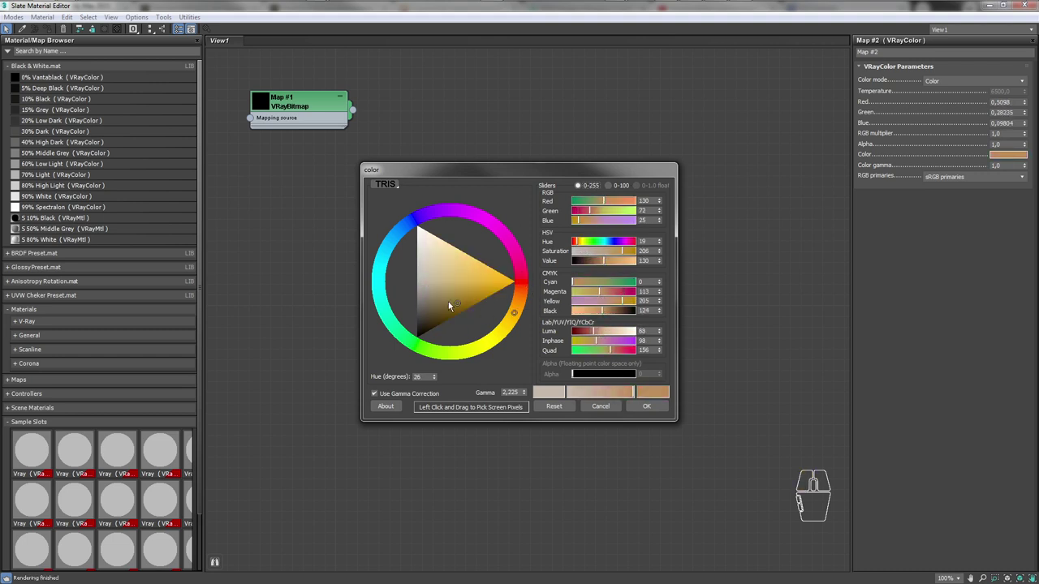
left_click(466, 285)
left_click(646, 405)
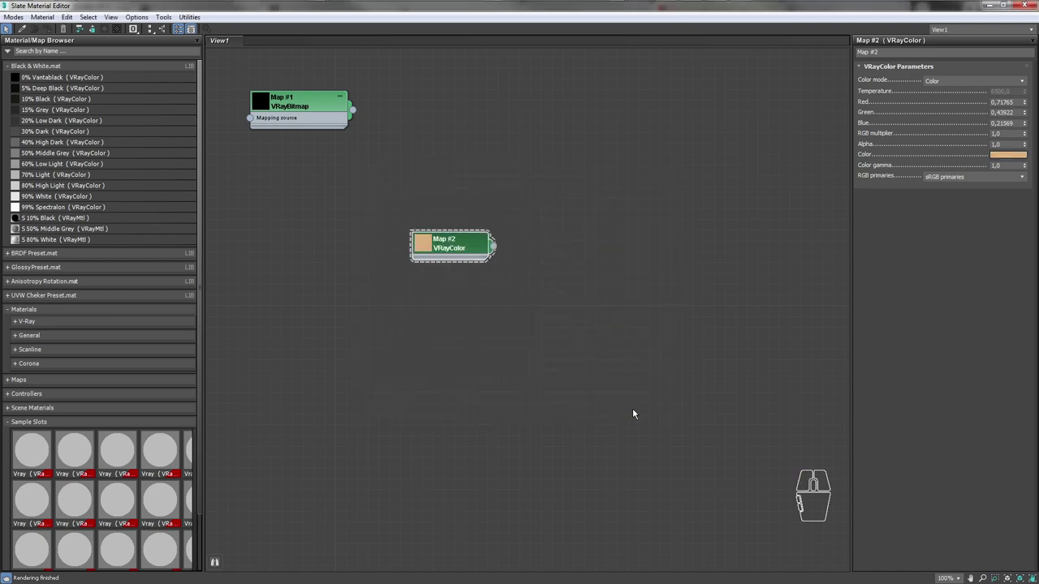
Restore the Slate Material Editor to a smaller window and set the rendering RGB primaries to ACEScg
double_click(769, 10)
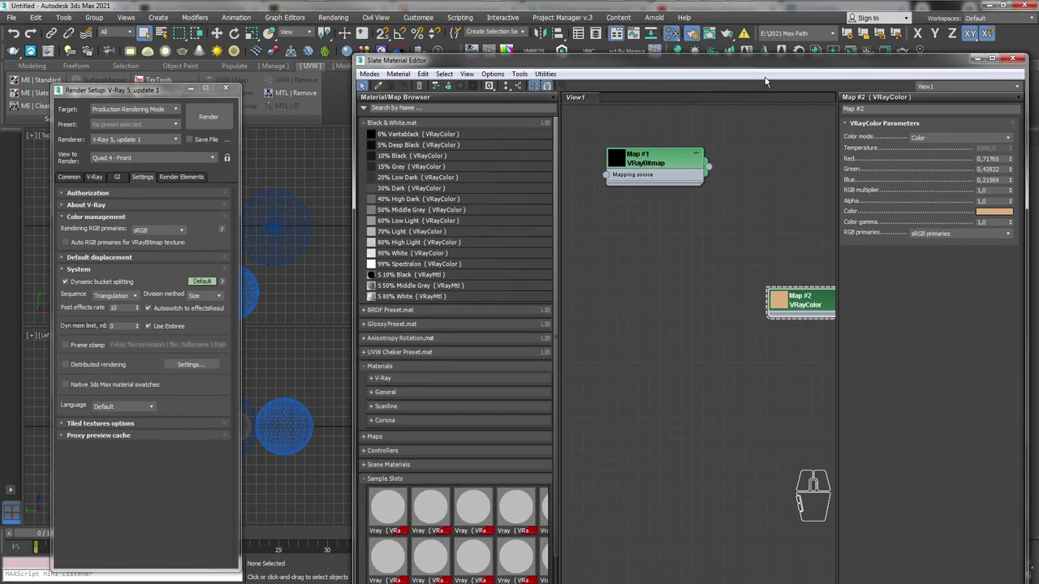
left_click(167, 244)
left_click(159, 231)
left_click(148, 251)
Move the VRayColor node directly below the VRayBitmap node and reposition the Slate Material Editor window beside Render Setup
left_click_drag(865, 65, 839, 57)
left_click_drag(793, 295, 649, 275)
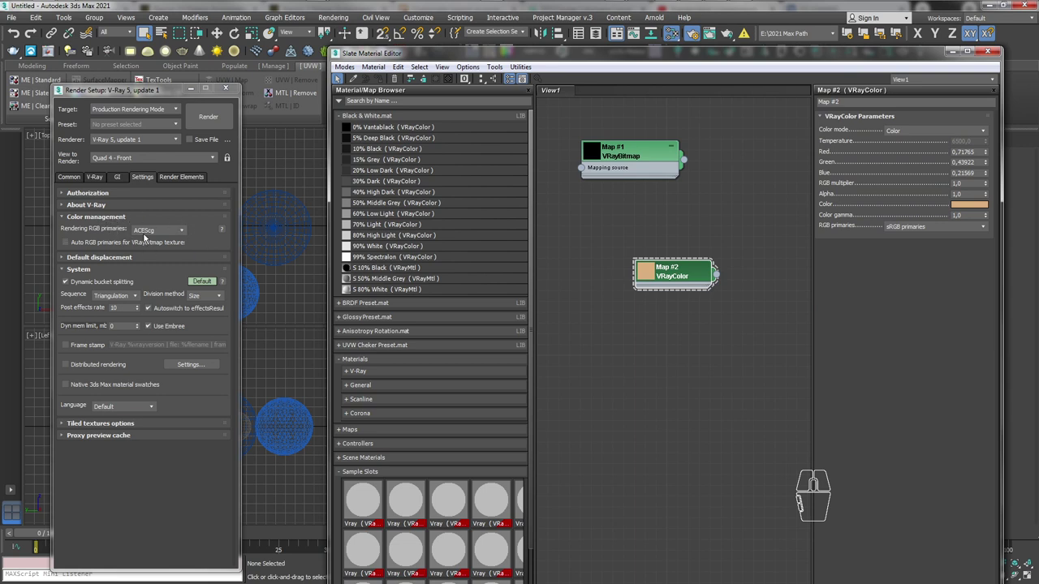
left_click_drag(688, 283, 667, 259)
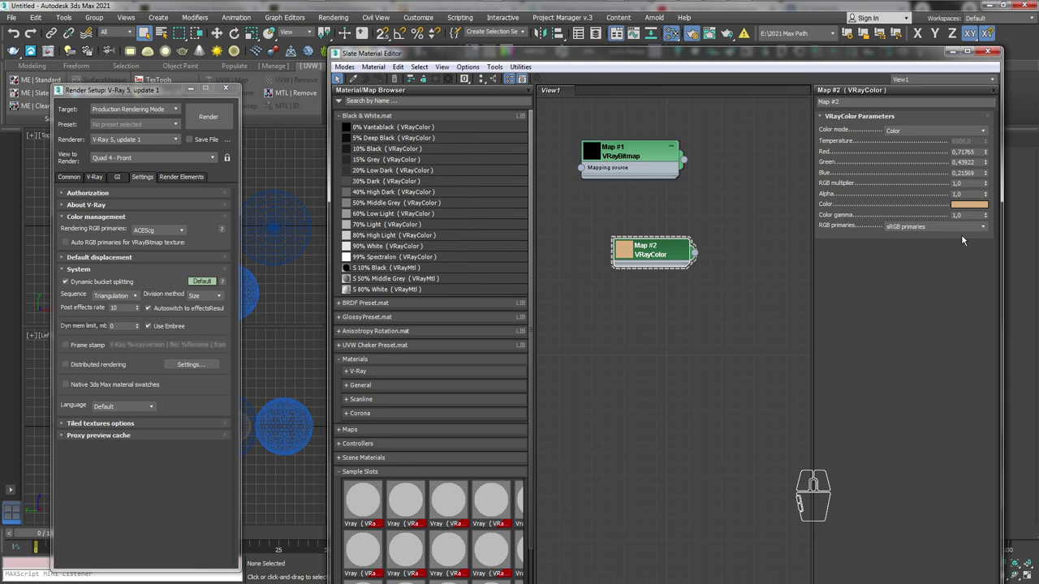
left_click_drag(660, 258, 595, 258)
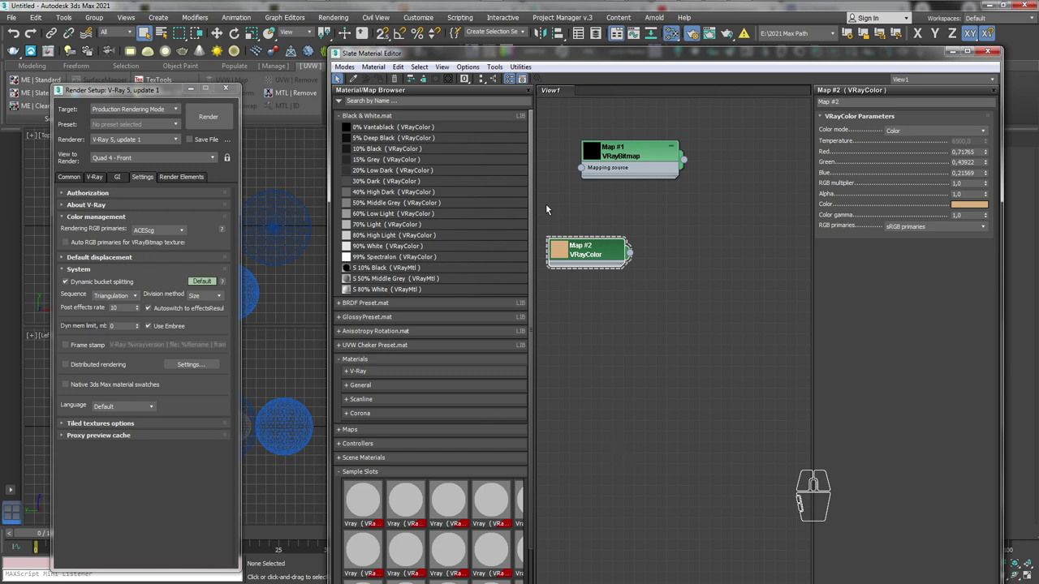
left_click_drag(593, 258, 616, 248)
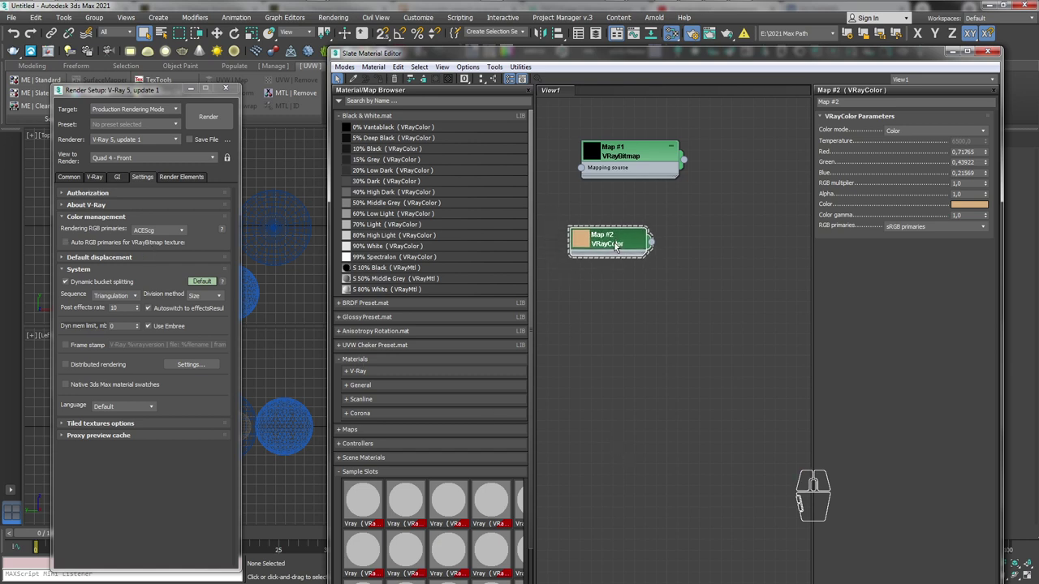
left_click_drag(668, 56, 586, 37)
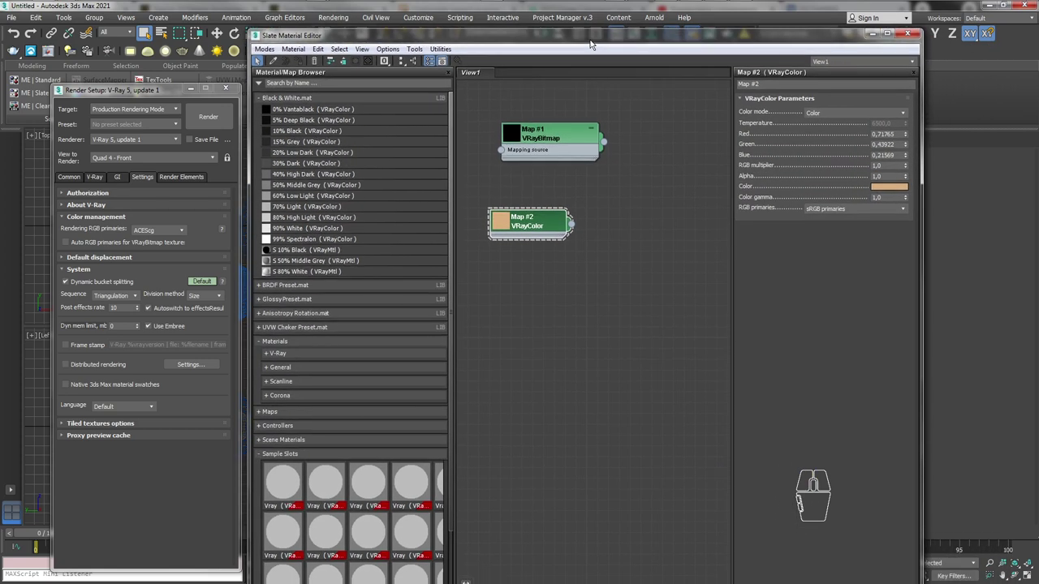
Add a VRayOCIO map and place it beside the VRayColor node in View1
right_click(581, 308)
mouse_move(627, 380)
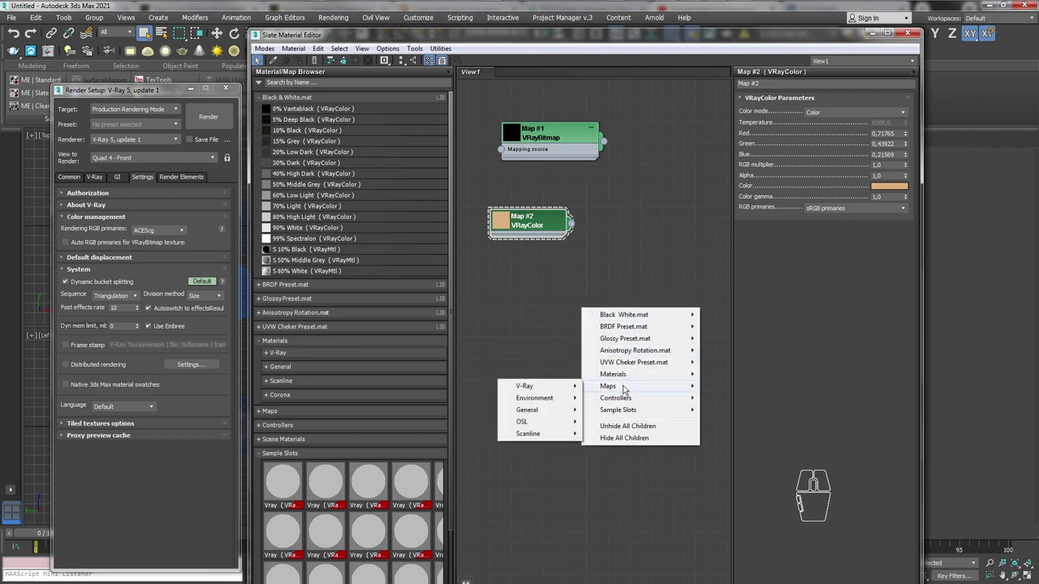
mouse_move(549, 390)
left_click(665, 206)
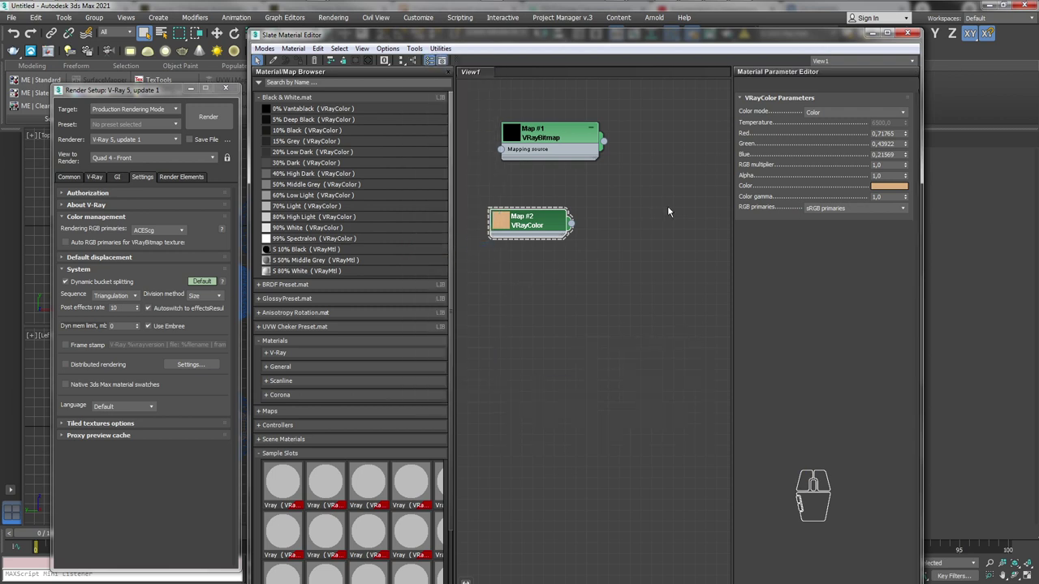
left_click_drag(568, 307, 642, 210)
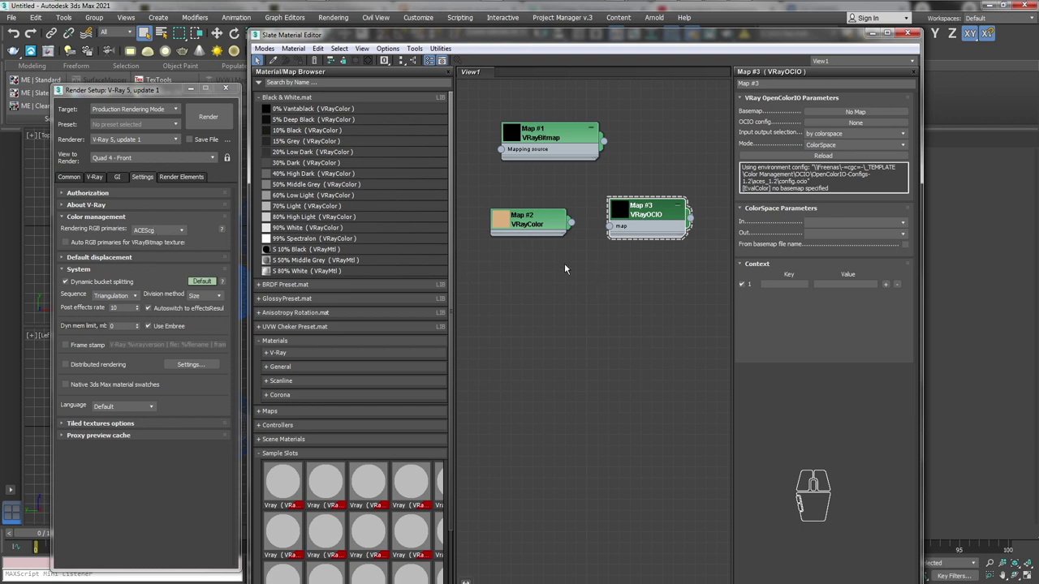
Set the VRayOCIO map's In colorspace to Utility - Curve - sRGB and Out to ACES - ACEScg, and connect the VRayColor node to its map input
left_click(849, 223)
left_click_drag(903, 243, 901, 319)
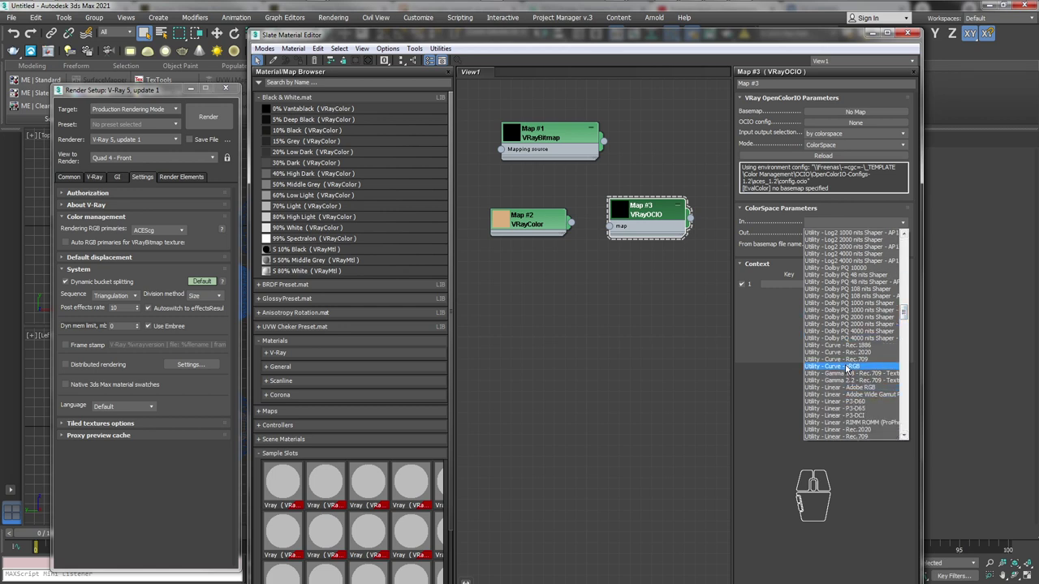
left_click(649, 381)
left_click_drag(638, 220, 651, 231)
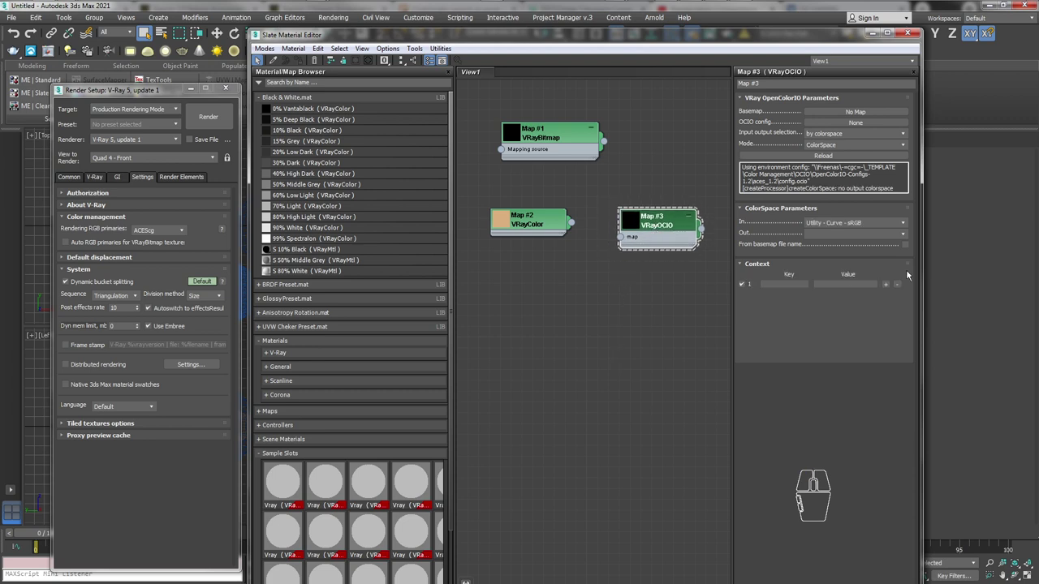
left_click(903, 234)
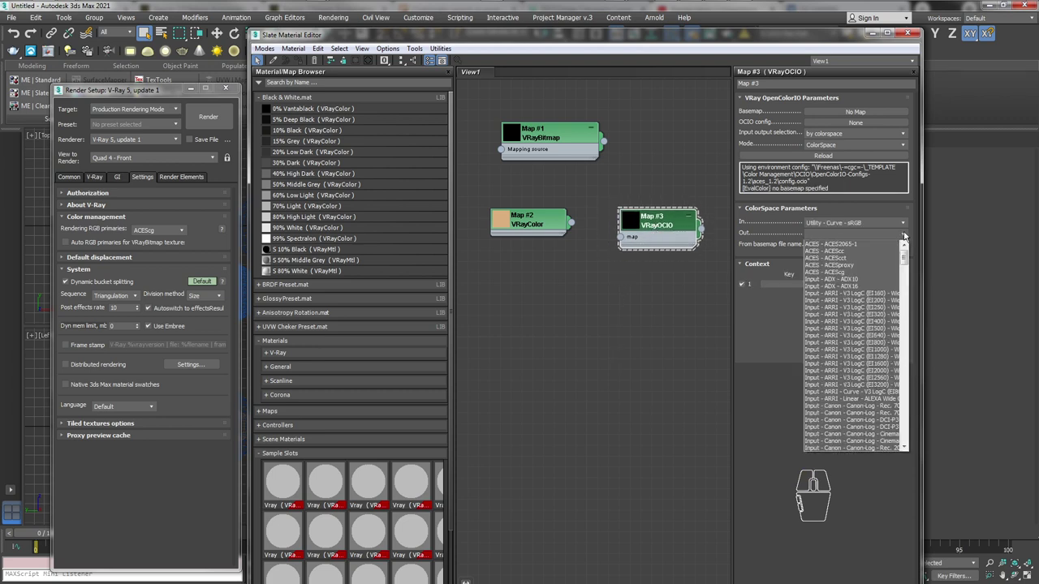
left_click(829, 272)
left_click_drag(570, 222, 621, 237)
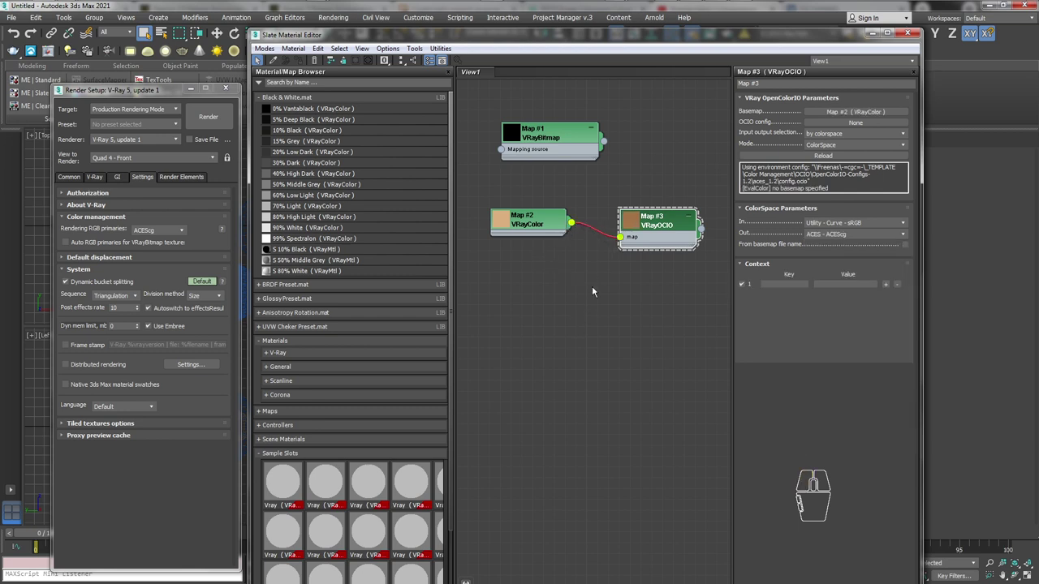
Change the VRayOCIO map's In colorspace to Utility - Linear - sRGB and enlarge the node's preview
left_click(604, 235)
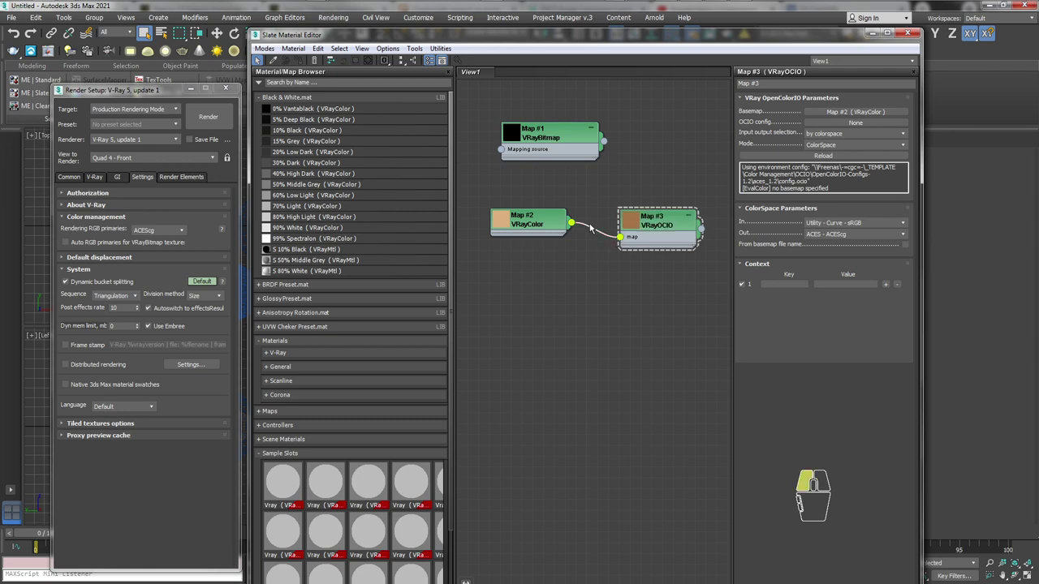
left_click(875, 220)
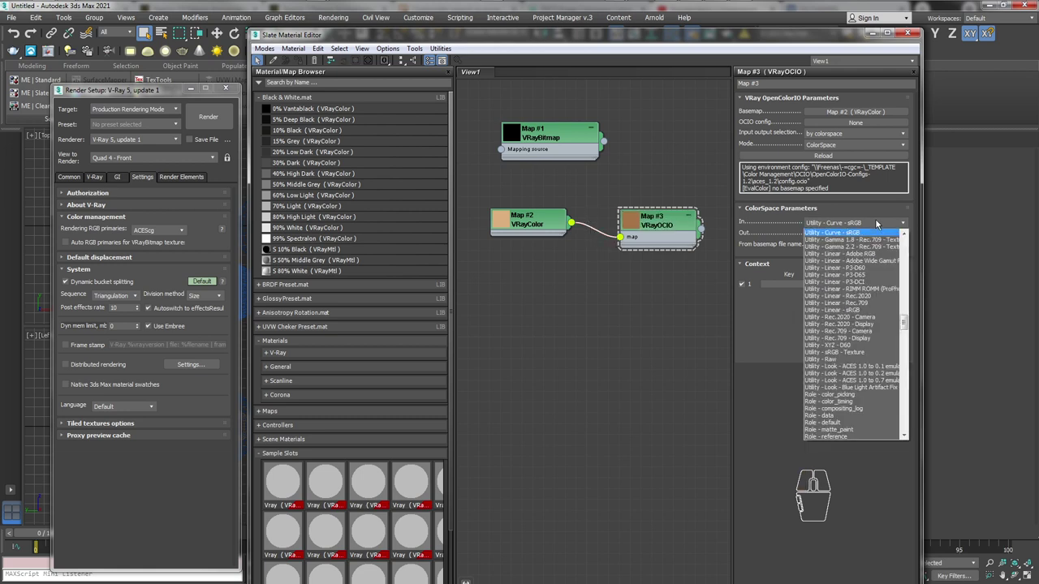
left_click(861, 313)
double_click(635, 216)
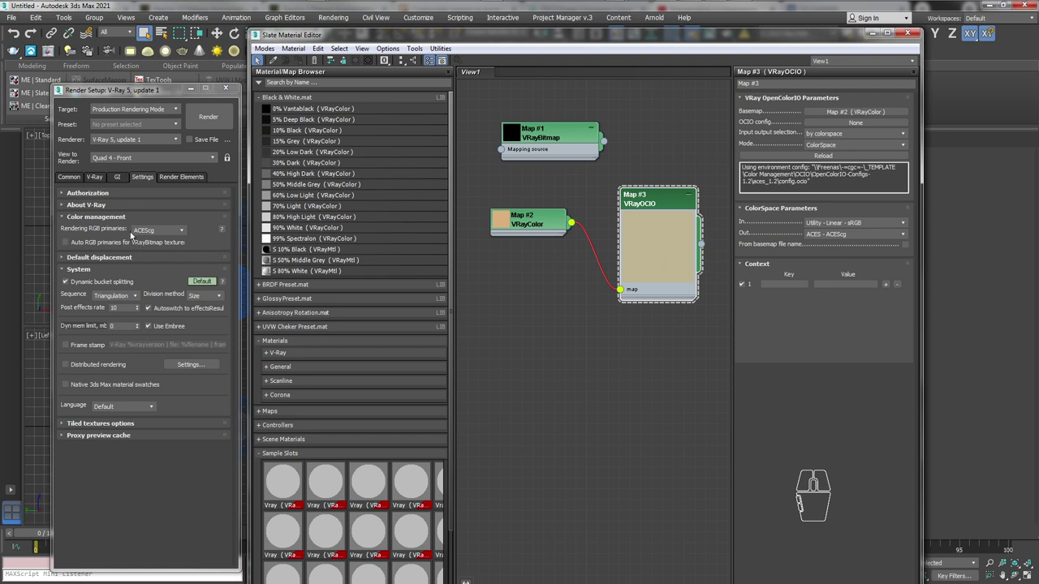
Delete the VRayOCIO node and place the tan VRayColor node directly below the VRayBitmap node
left_click_drag(551, 234, 533, 268)
left_click(497, 258)
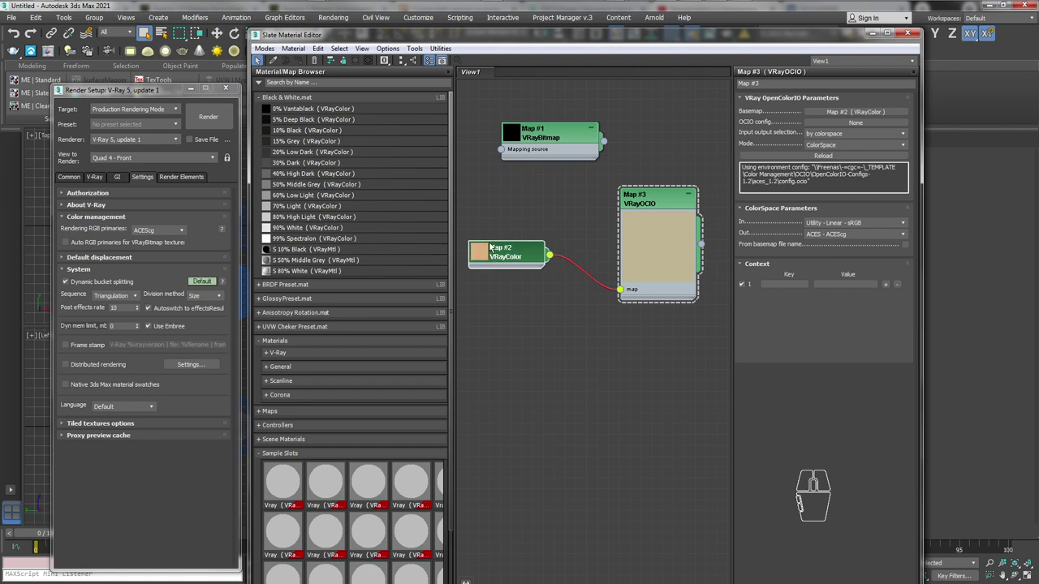
left_click_drag(589, 177, 714, 336)
key("Delete")
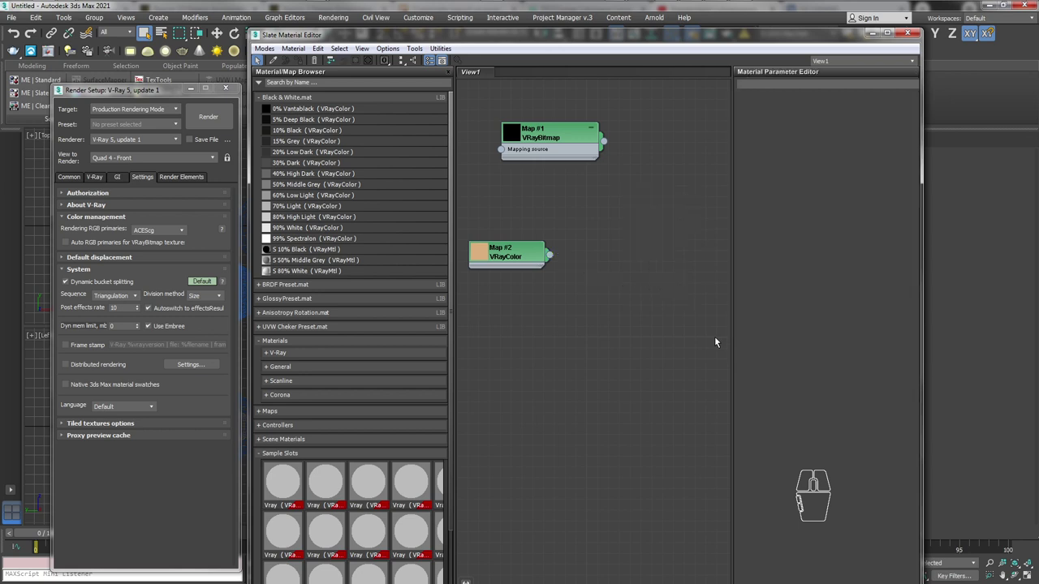
left_click_drag(539, 261, 571, 195)
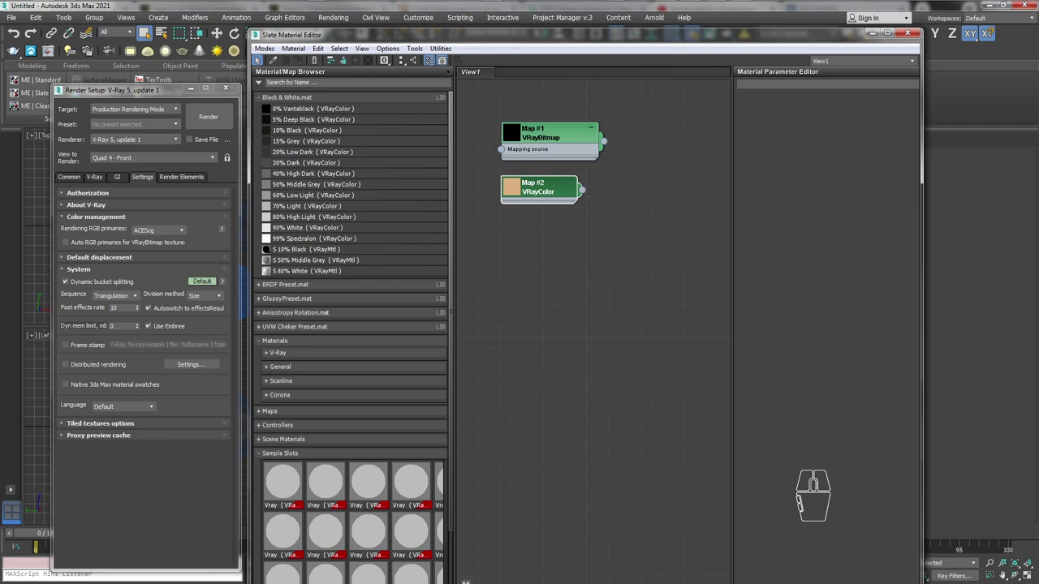
Add the 70% Light VRayColor preset to View1 and place it below the tan VRayColor node
left_click_drag(297, 209, 570, 280)
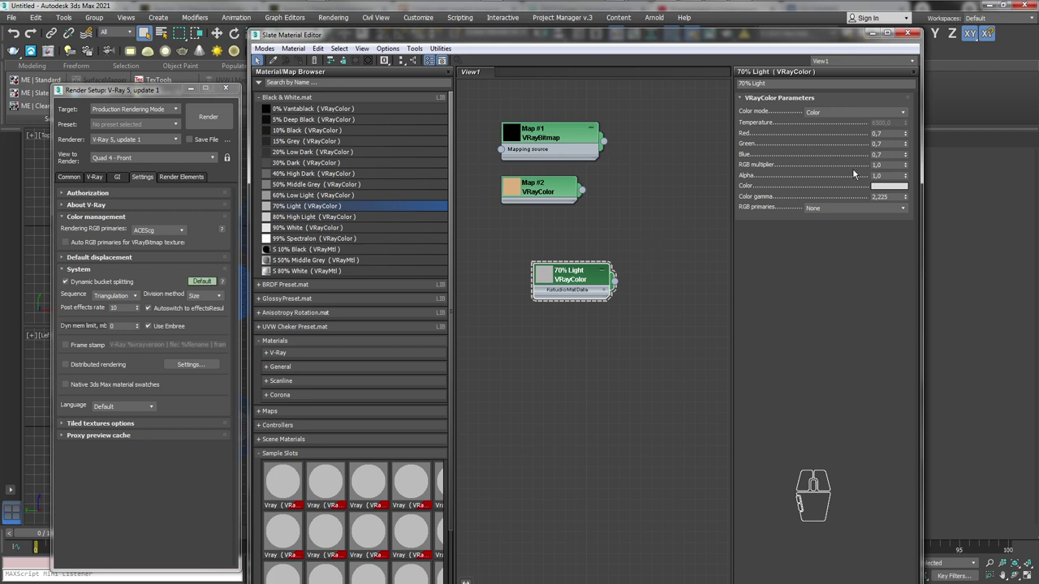
left_click_drag(584, 286, 539, 265)
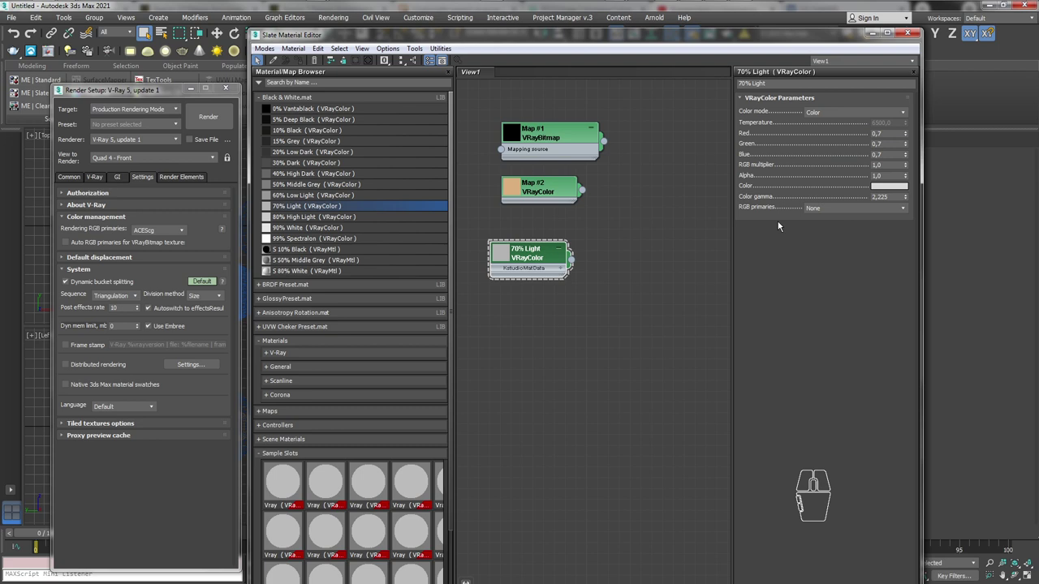
double_click(503, 264)
Try the RGB primaries options on the 70% Light VRayColor and maximize the Slate Material Editor
left_click(905, 141)
left_click(866, 209)
left_click(819, 228)
left_click(826, 210)
left_click(821, 219)
left_click(906, 146)
left_click(888, 34)
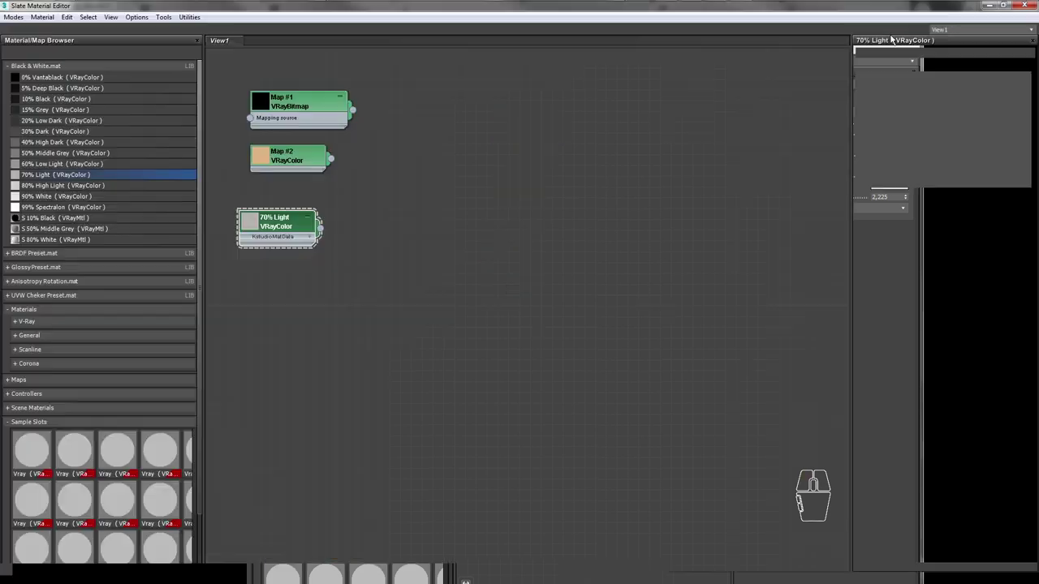